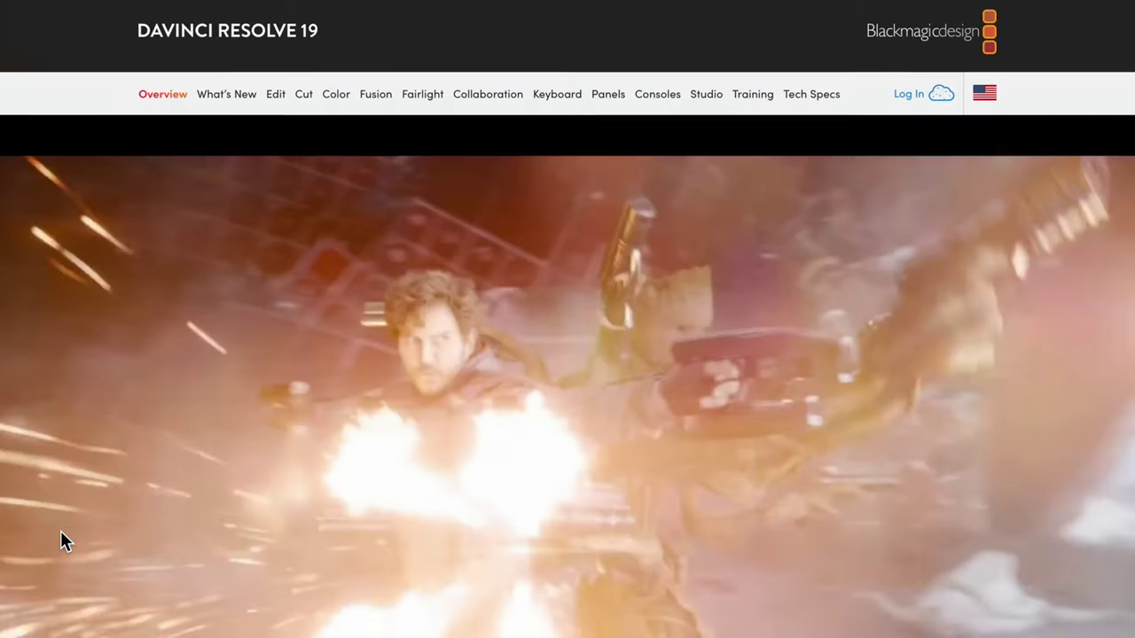
# - Launch DaVinci Resolve, then open Export Project from the project menu and cancel it
pyautogui.scroll(-5, 61, 538)
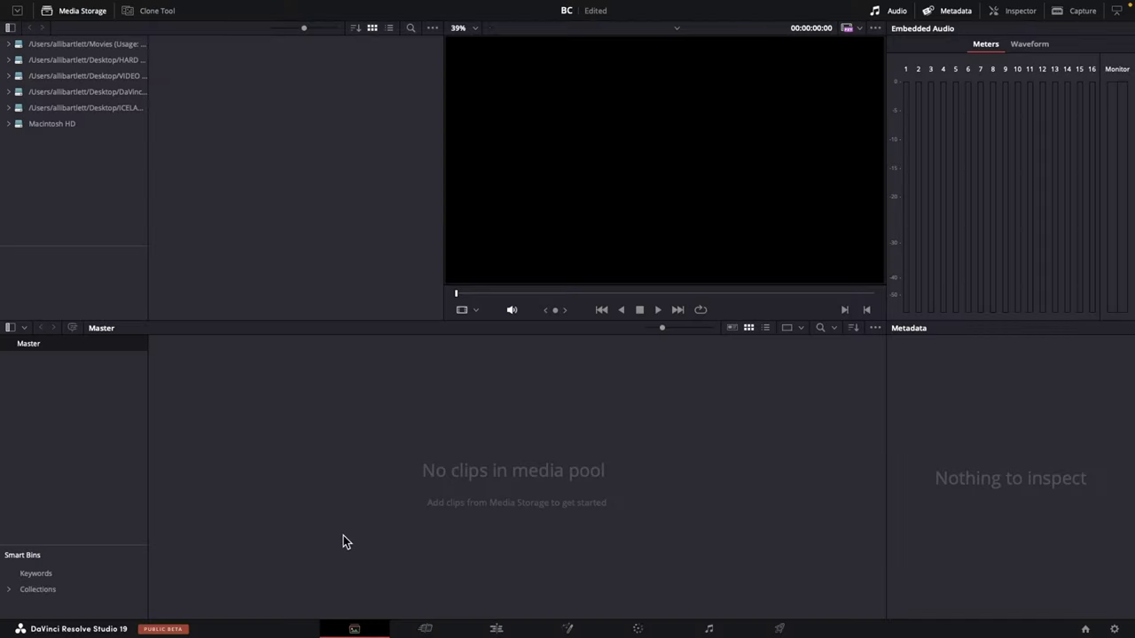
pyautogui.click(497, 629)
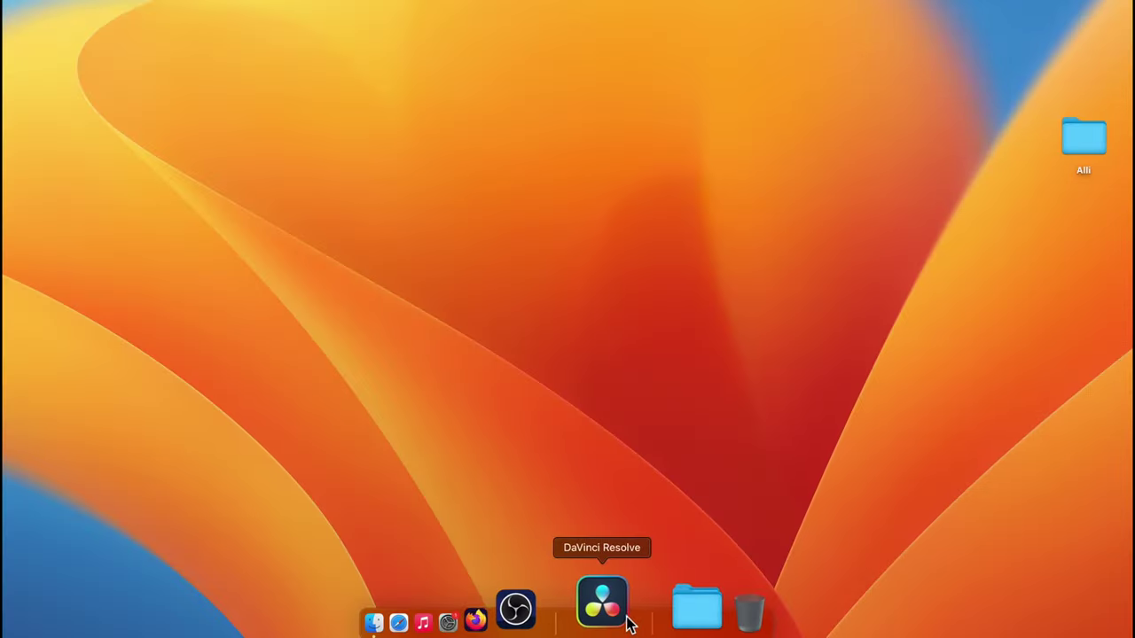
pyautogui.click(625, 620)
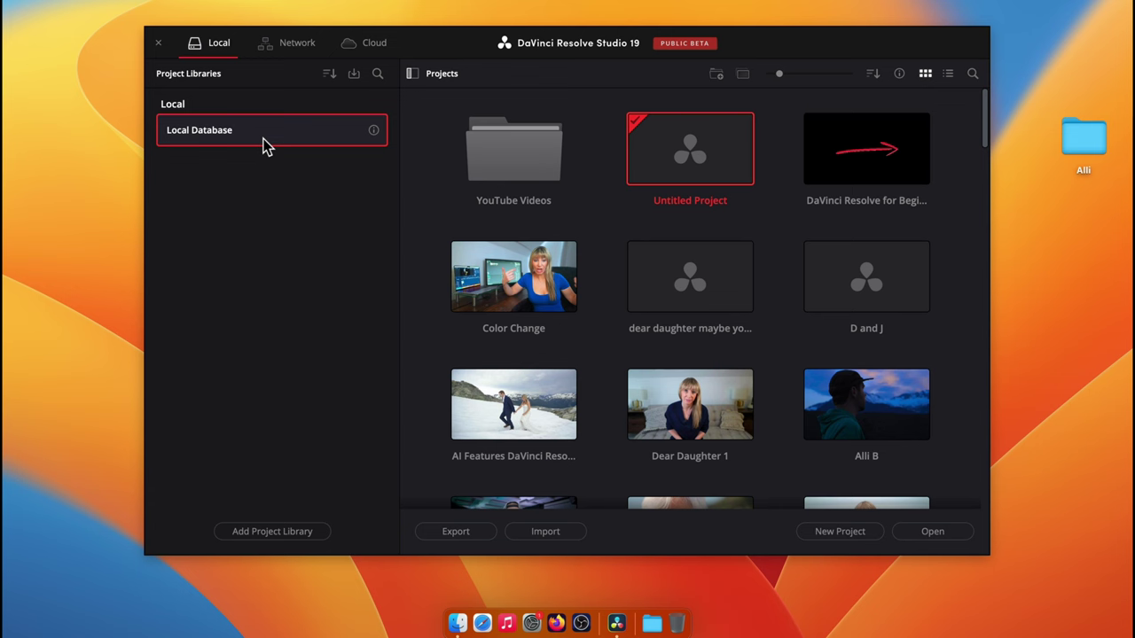
pyautogui.rightClick(529, 441)
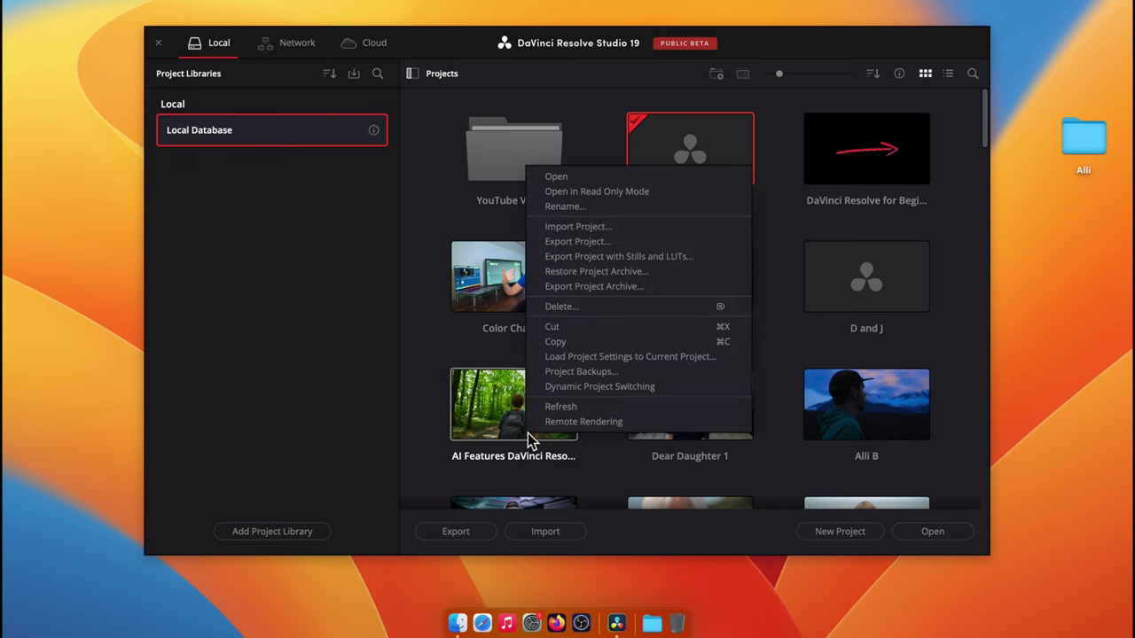
pyautogui.click(600, 249)
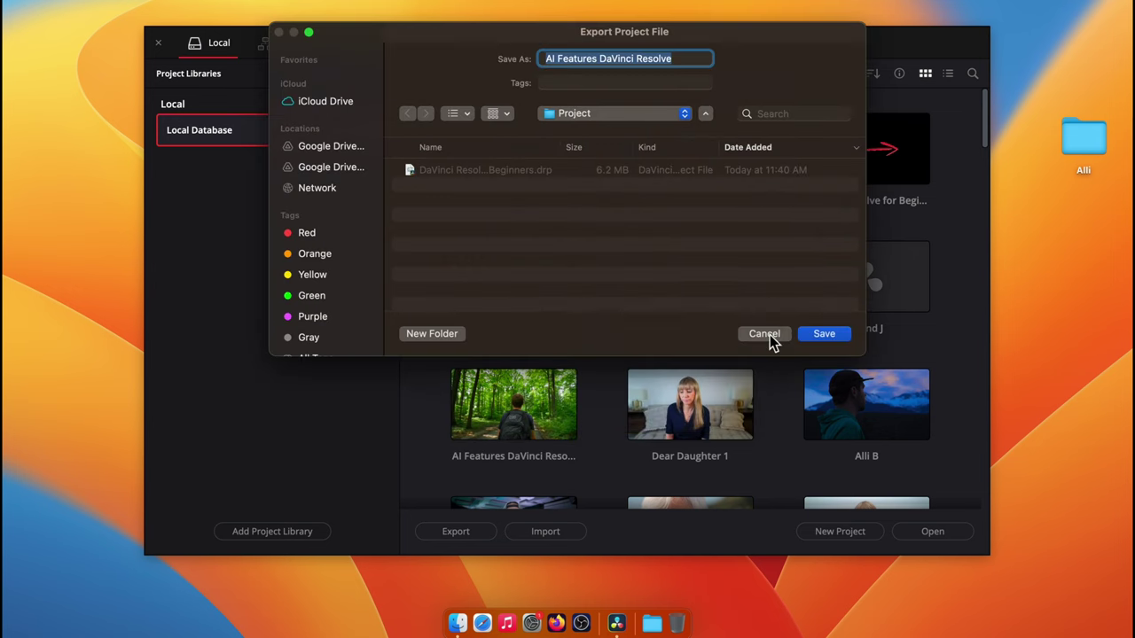
pyautogui.click(768, 338)
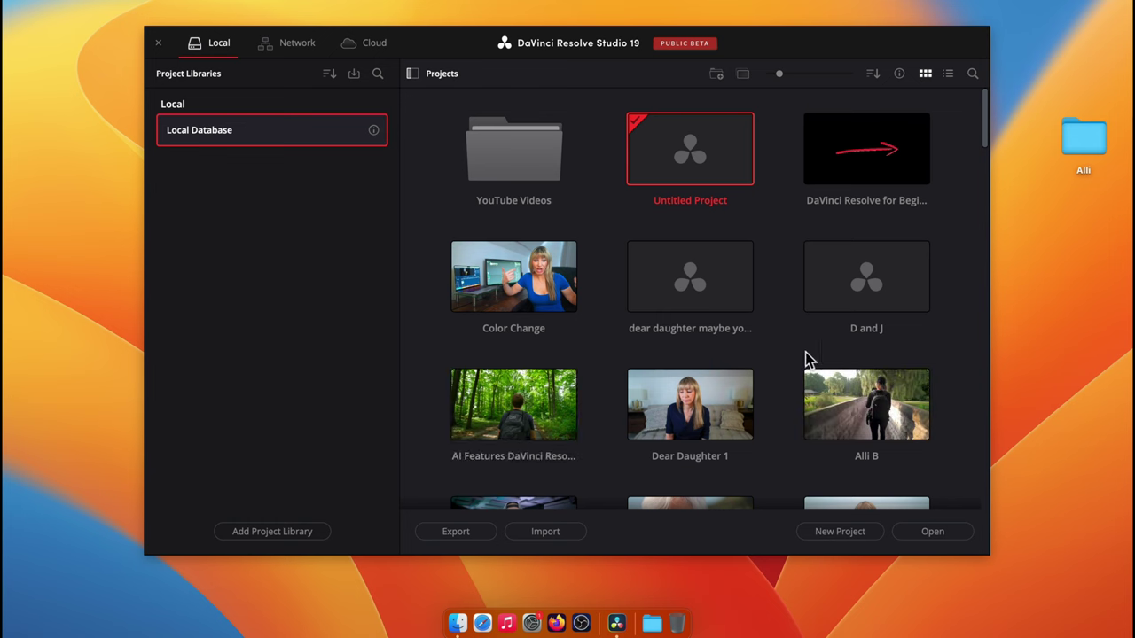
# - Create a new project named BC
pyautogui.click(840, 532)
pyautogui.write('BC')
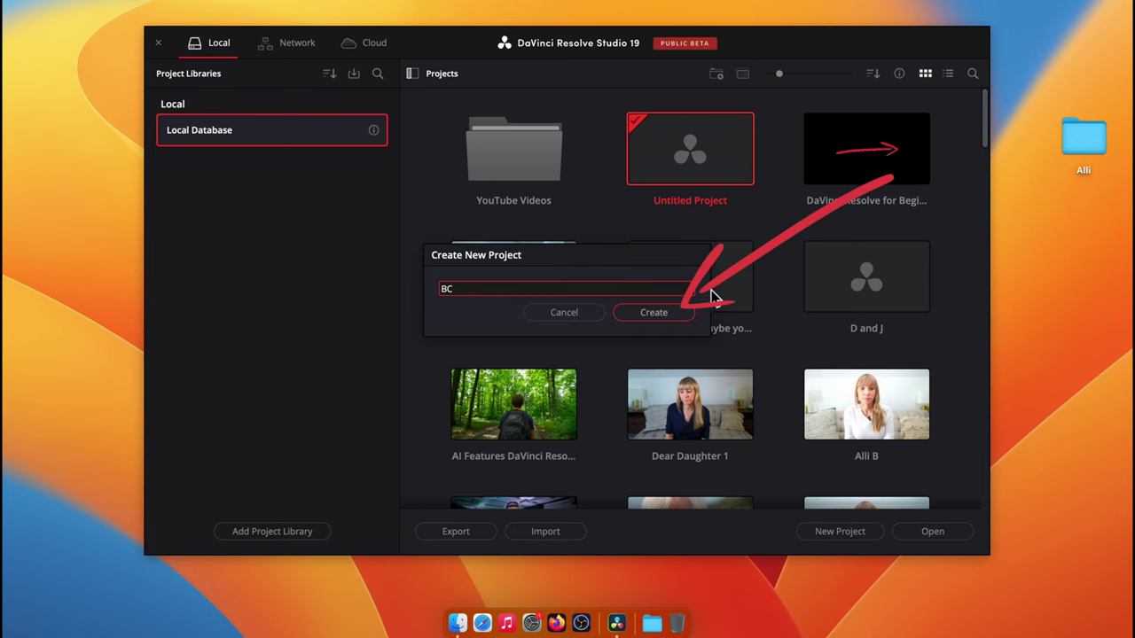
pyautogui.press('Return')
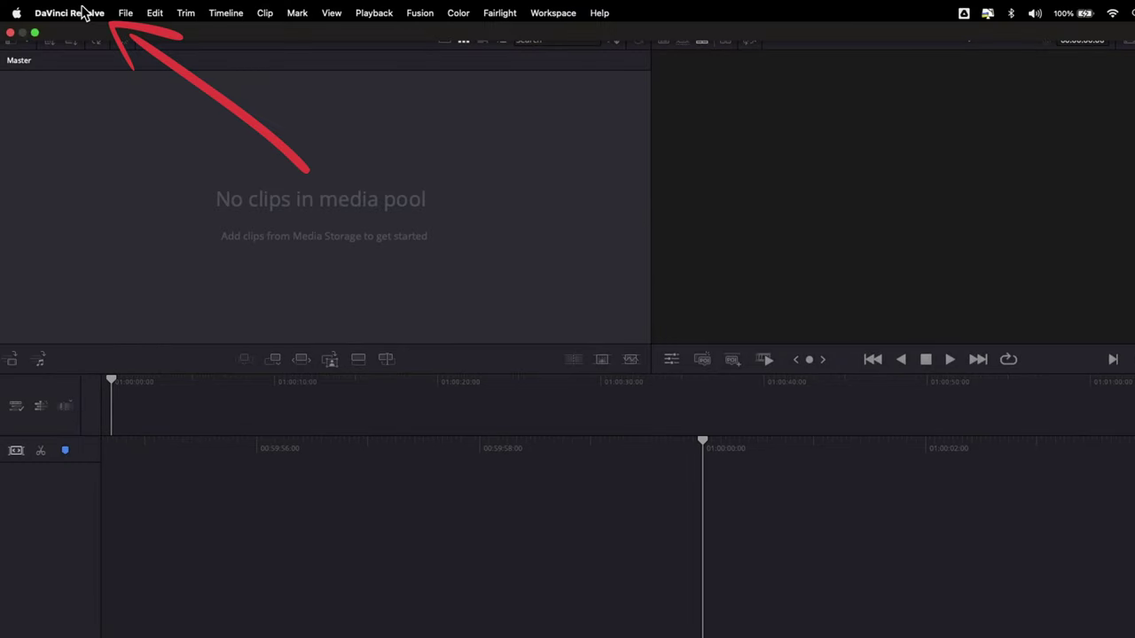
# - In User > Project Save and Load preferences, enable timeline backups every 5 minutes and save
pyautogui.click(82, 15)
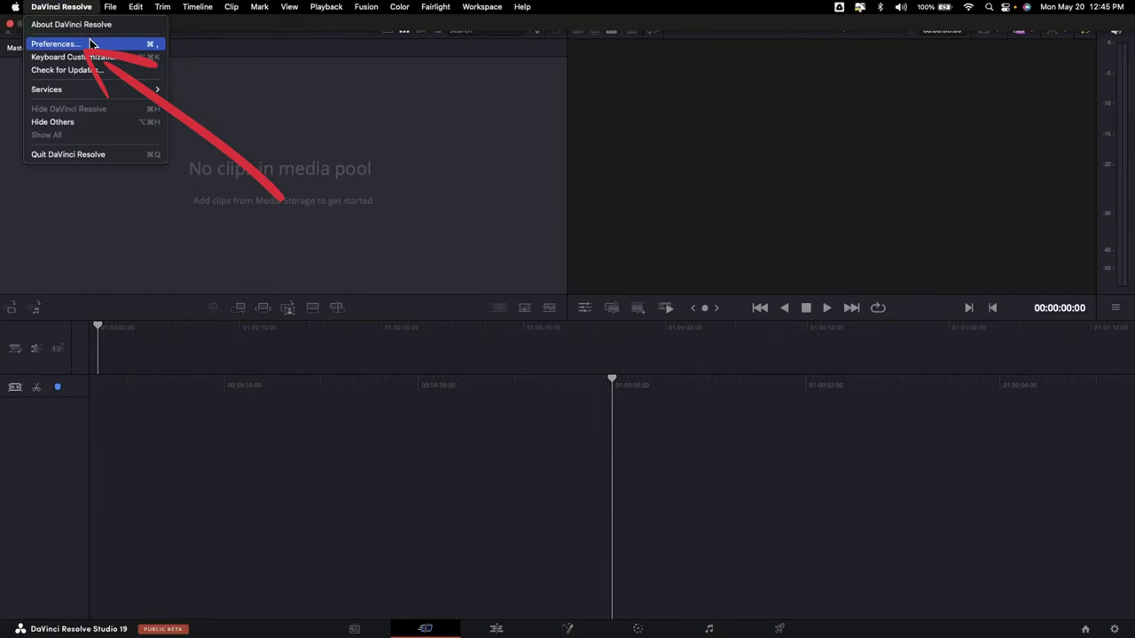
pyautogui.click(92, 43)
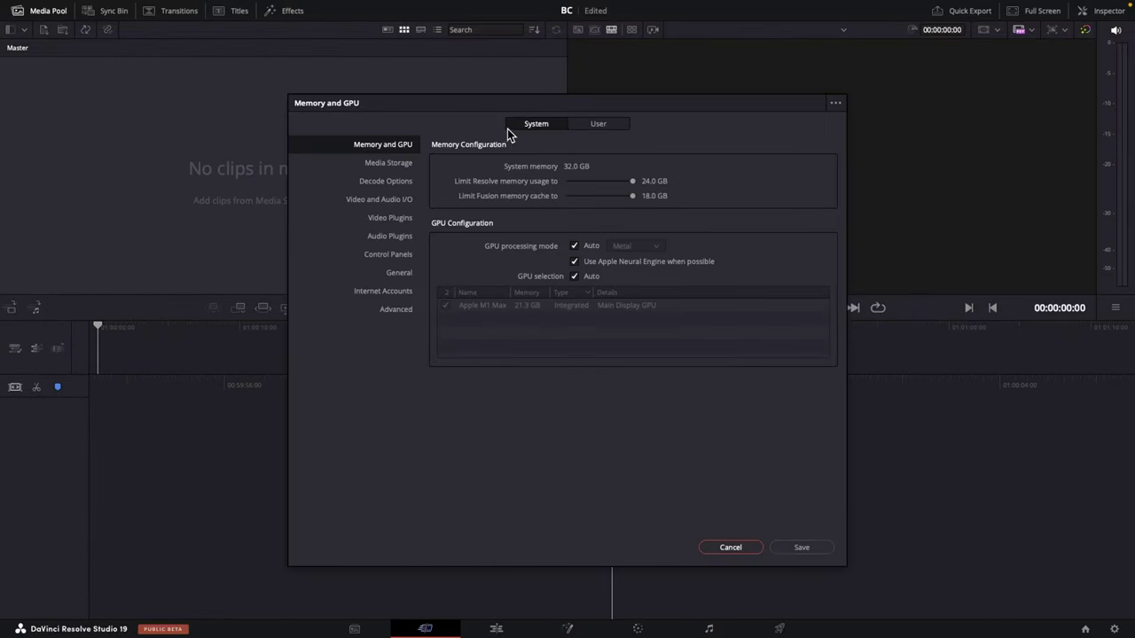
pyautogui.click(600, 124)
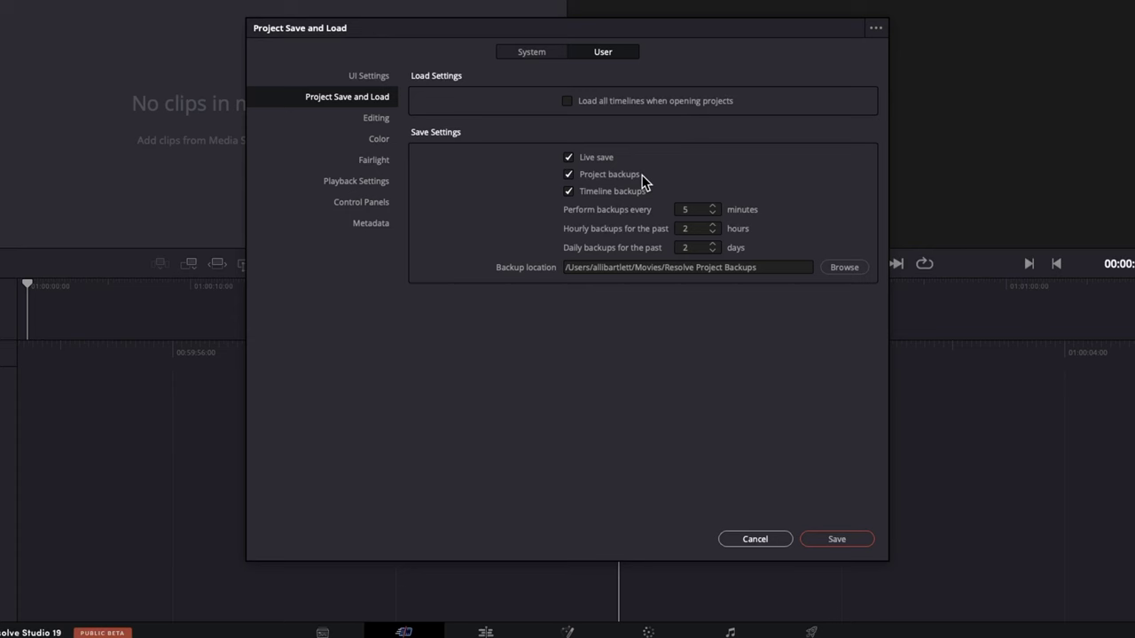
pyautogui.click(568, 191)
pyautogui.click(713, 209)
pyautogui.click(839, 540)
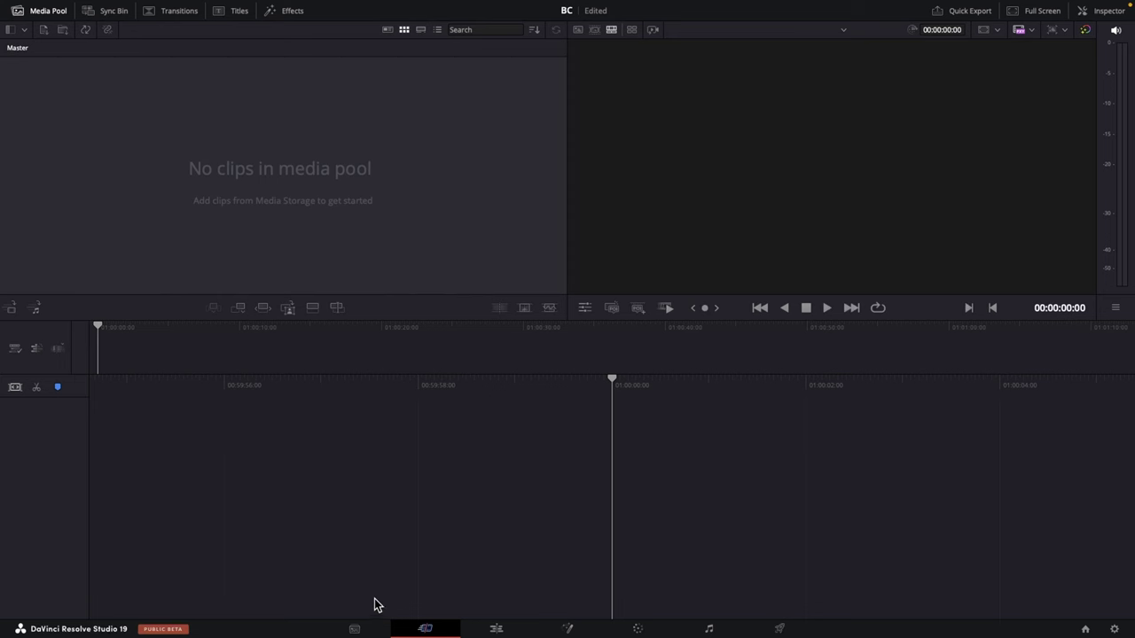
# - Visit the Media, Cut, Edit, Fusion, Color, Fairlight and Deliver pages, then return to Edit
pyautogui.click(362, 630)
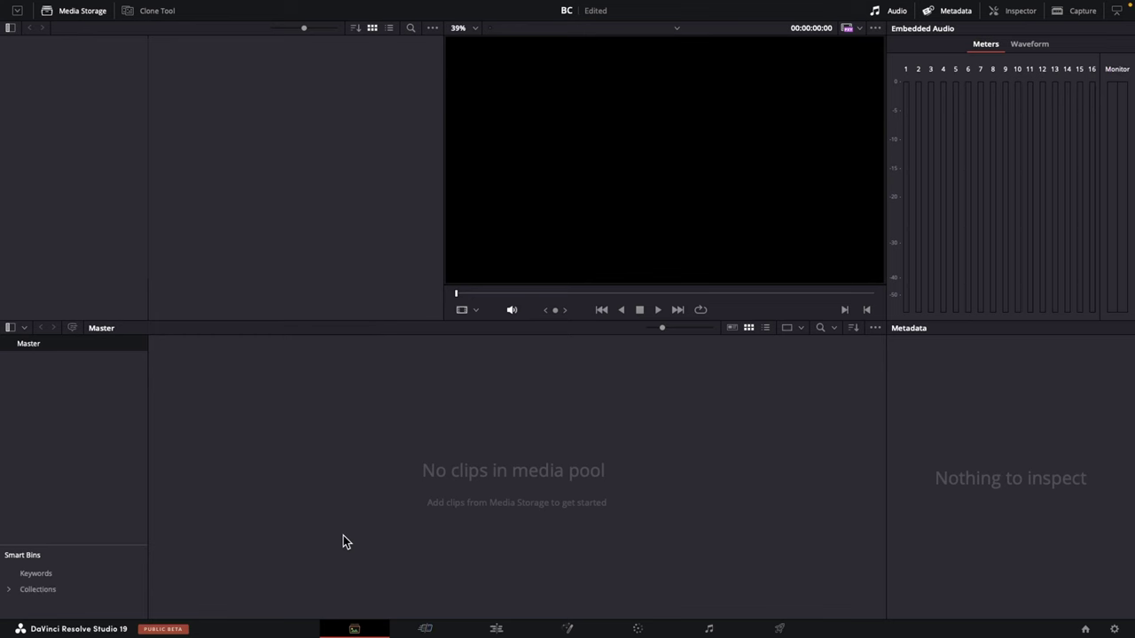
pyautogui.click(433, 627)
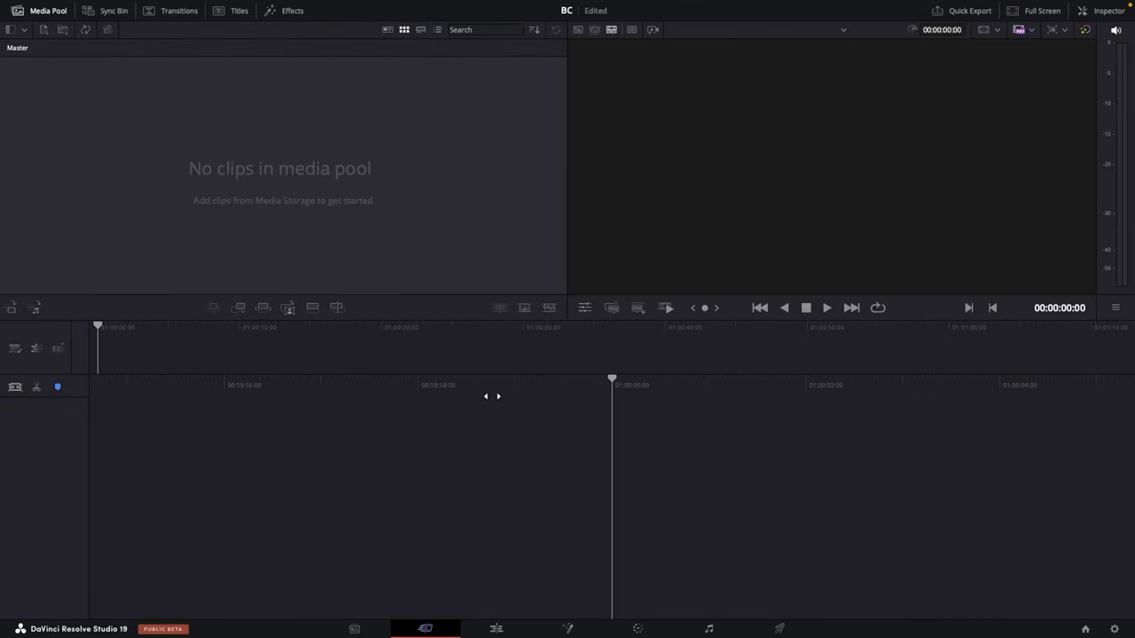
pyautogui.click(497, 628)
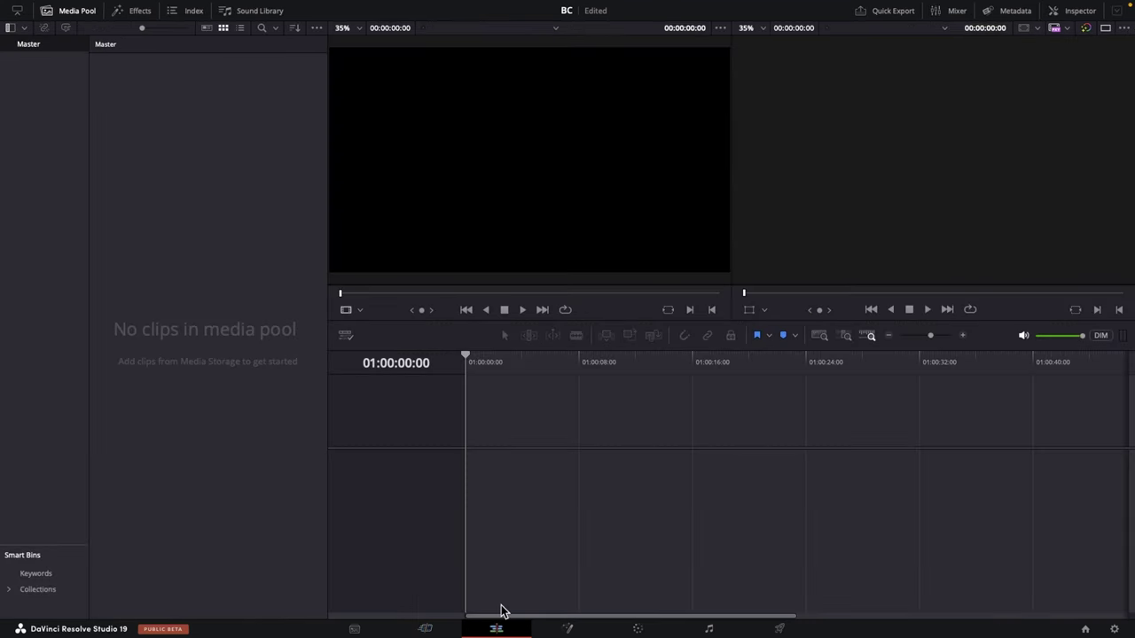
pyautogui.click(569, 628)
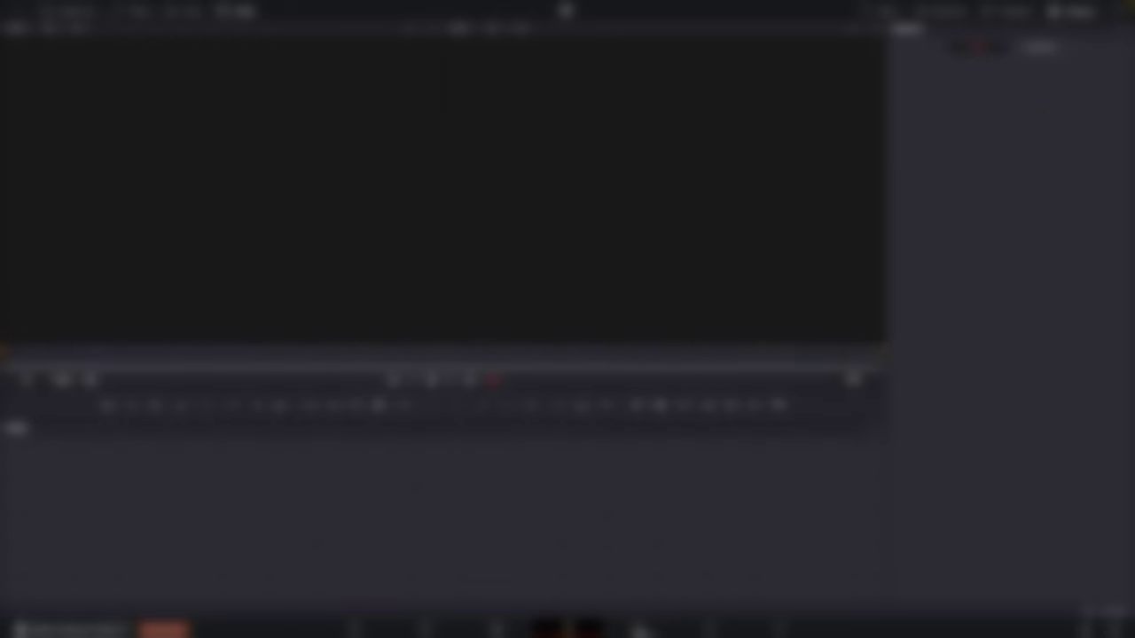
pyautogui.click(638, 631)
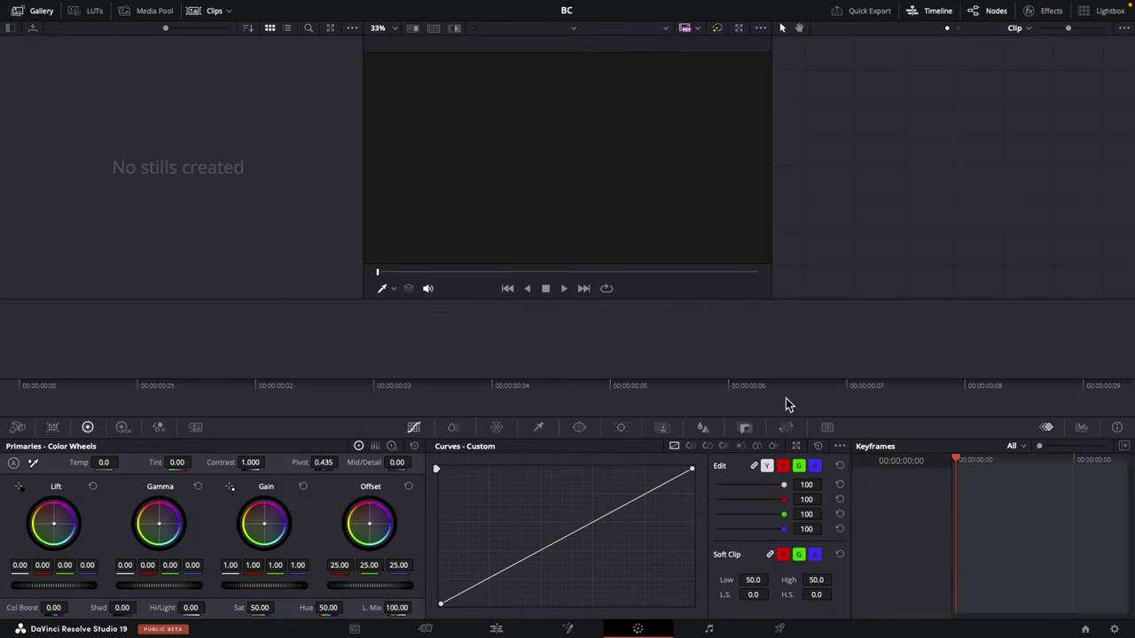
pyautogui.click(709, 629)
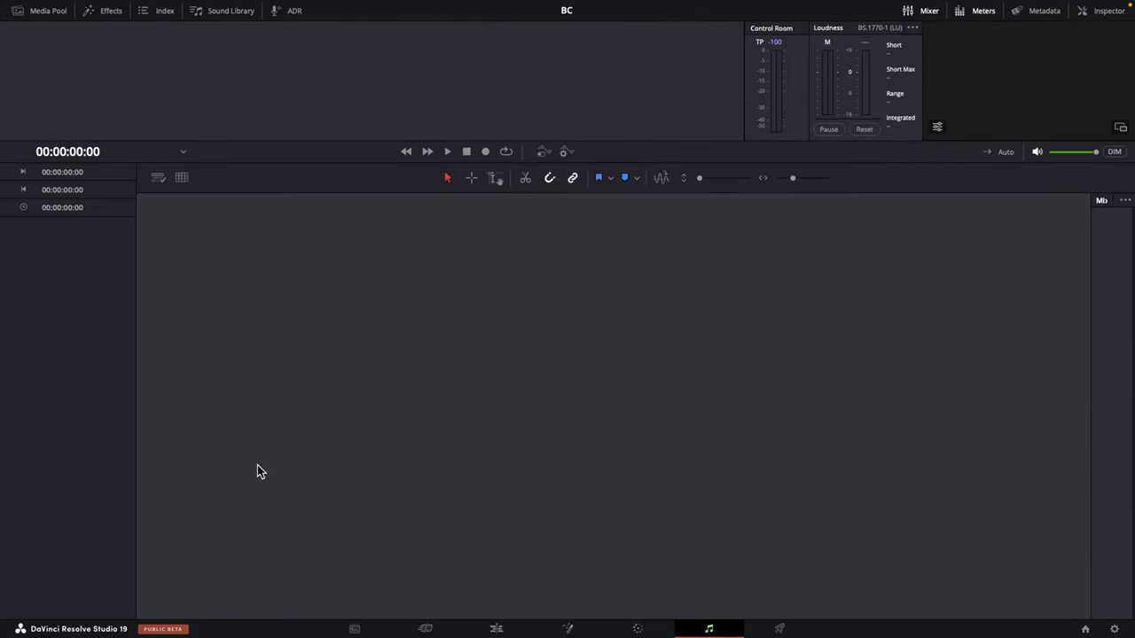
pyautogui.click(780, 630)
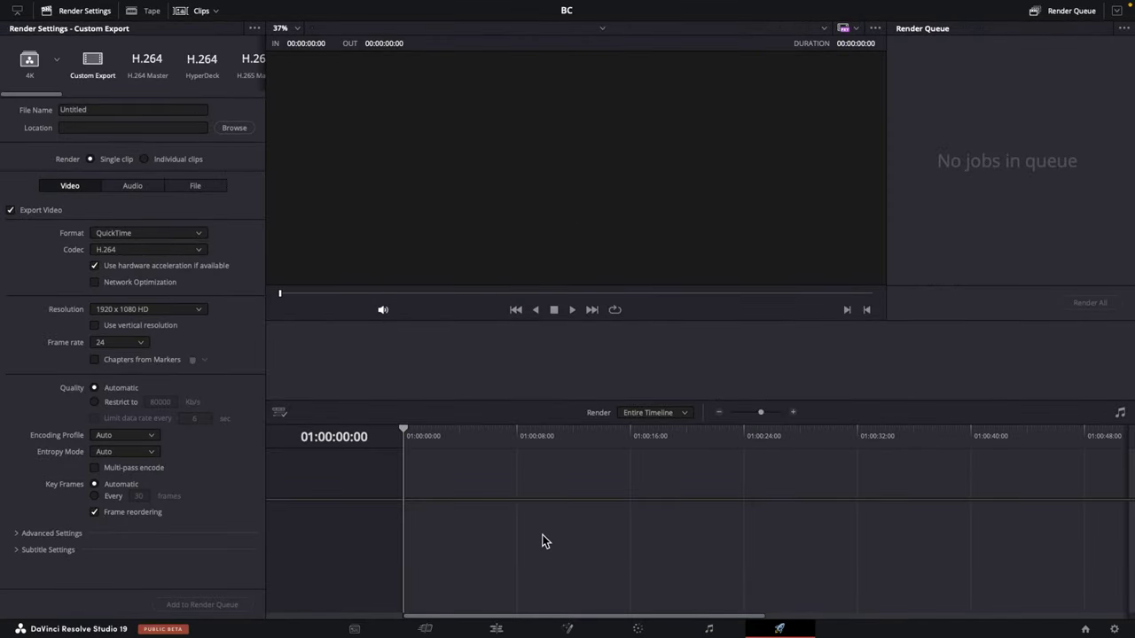
pyautogui.click(497, 629)
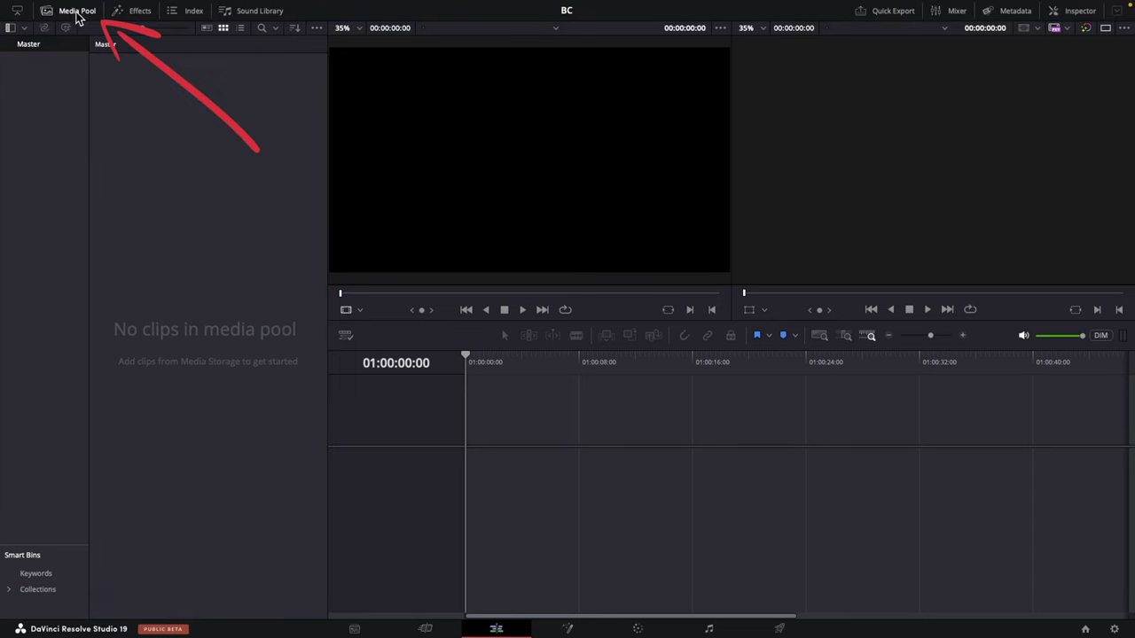
# - Hide and reshow the Media Pool panel and the bin list
pyautogui.click(75, 12)
pyautogui.click(75, 12)
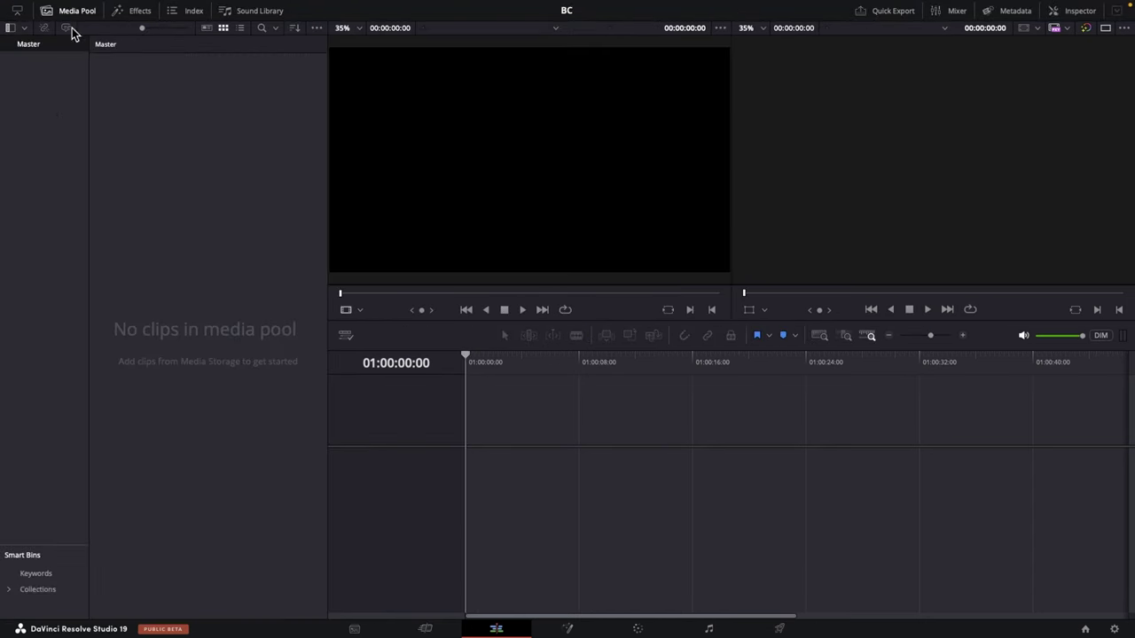
pyautogui.click(10, 28)
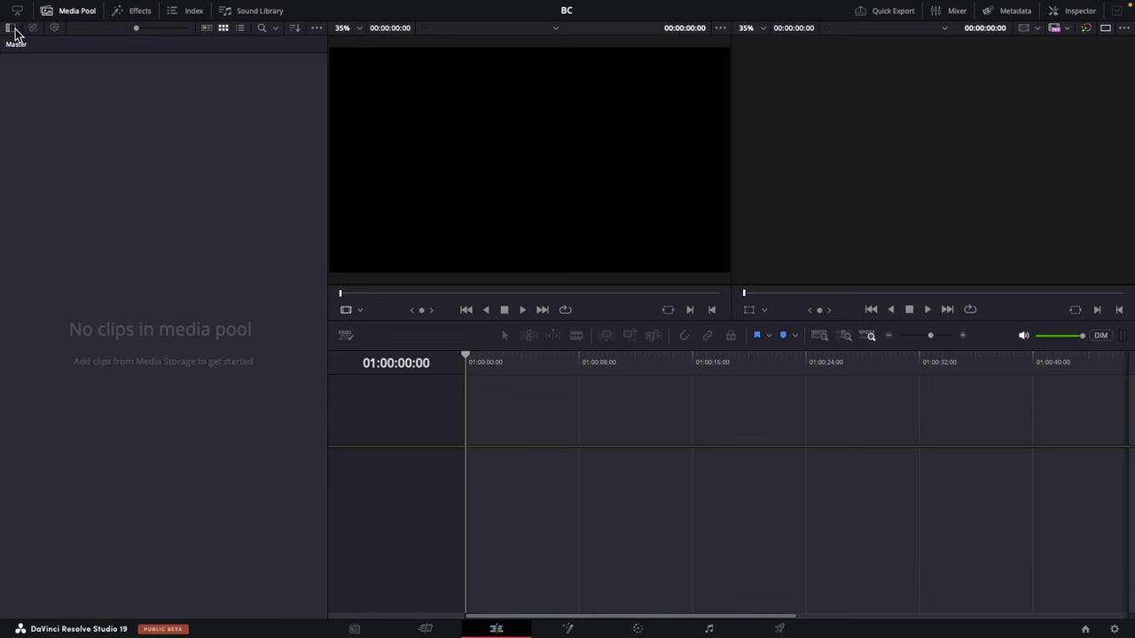
pyautogui.click(10, 28)
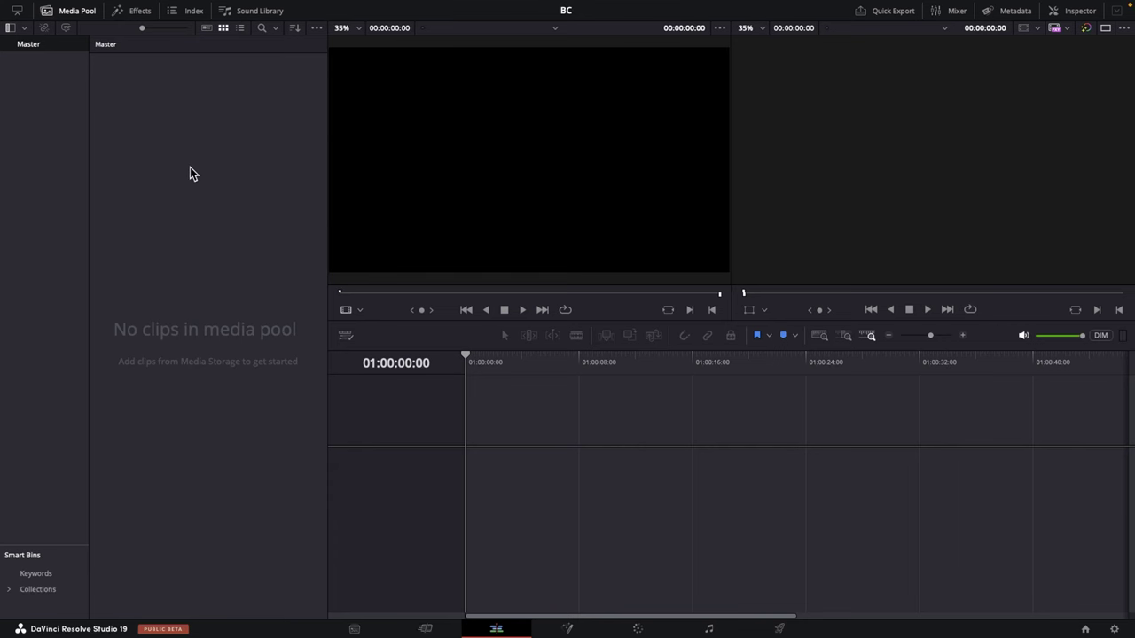
# - Drag the Project Assets folder from Finder into the media pool, keeping the project frame rate
pyautogui.press('super+Tab')
pyautogui.press('Tab')
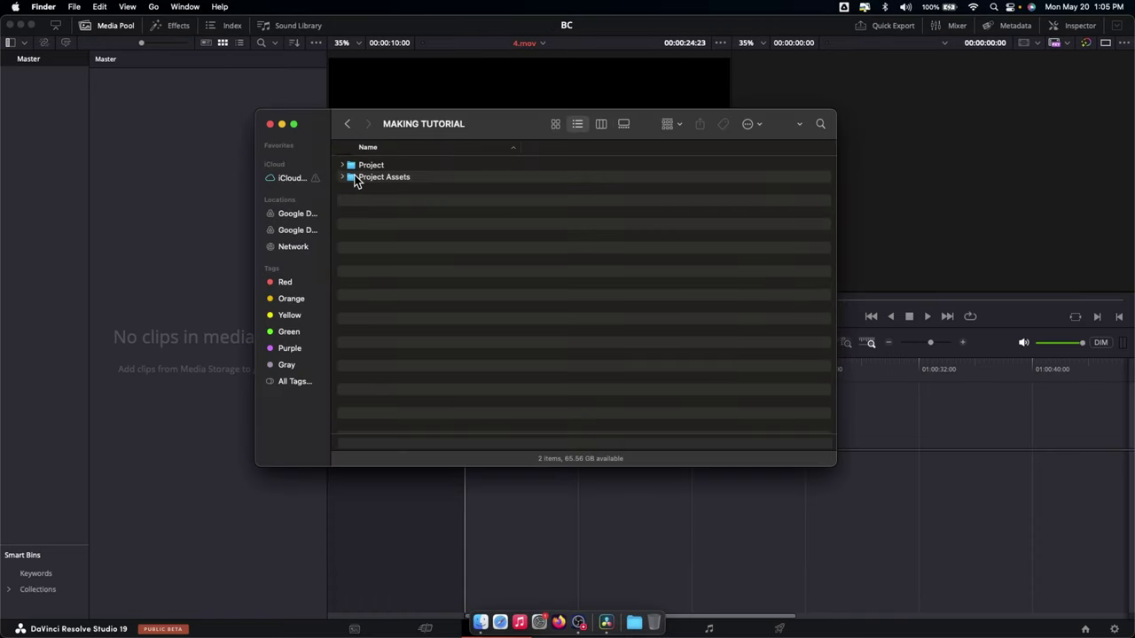
pyautogui.click(351, 177)
pyautogui.click(344, 177)
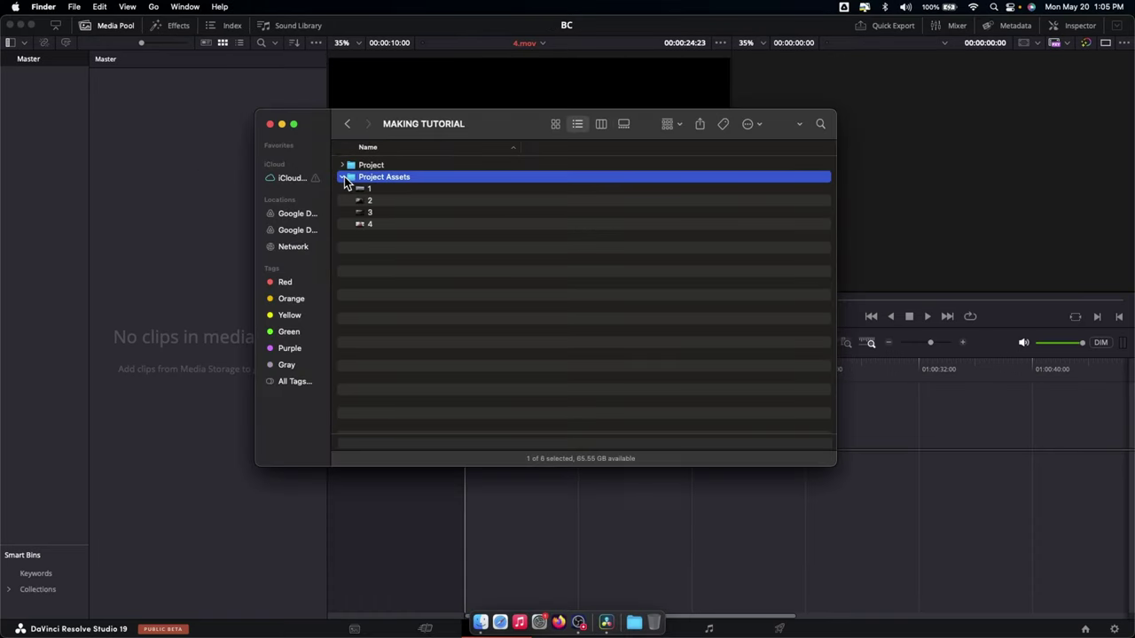
pyautogui.click(344, 177)
pyautogui.moveTo(348, 175); pyautogui.dragTo(20, 70)
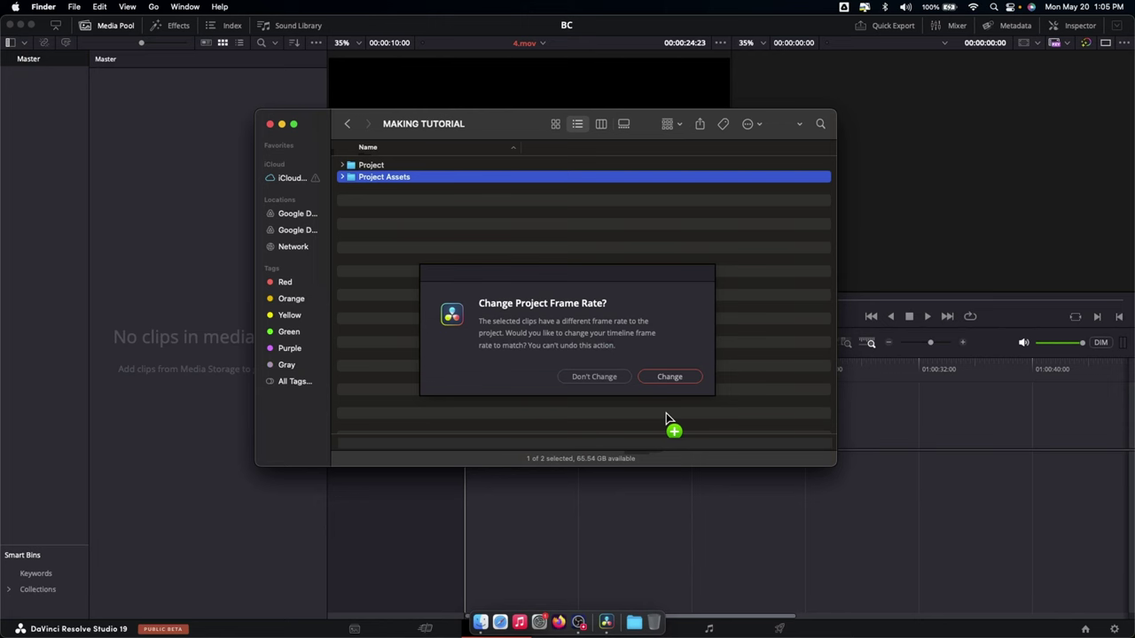
pyautogui.click(618, 376)
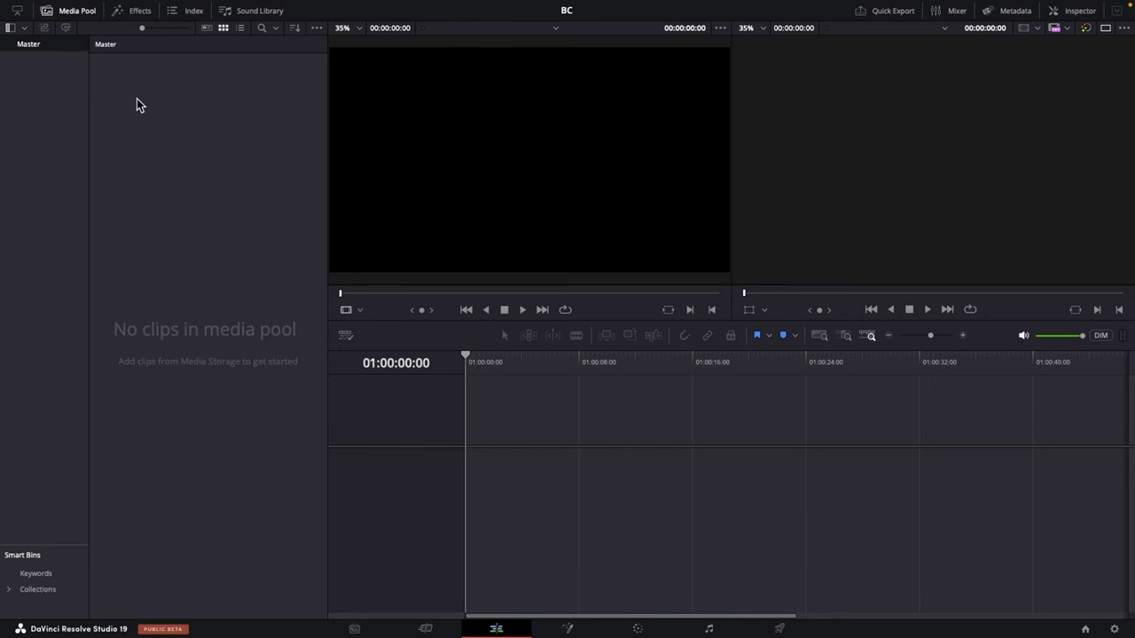
# - Import the Project Assets folder into the empty media pool from disk
pyautogui.rightClick(136, 99)
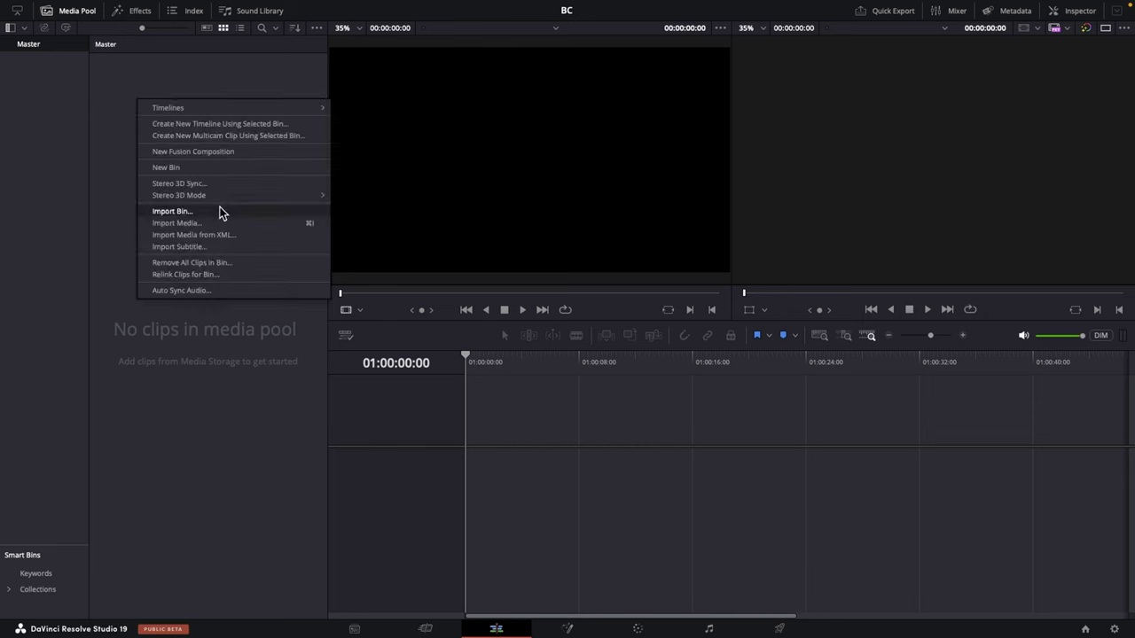
pyautogui.click(213, 223)
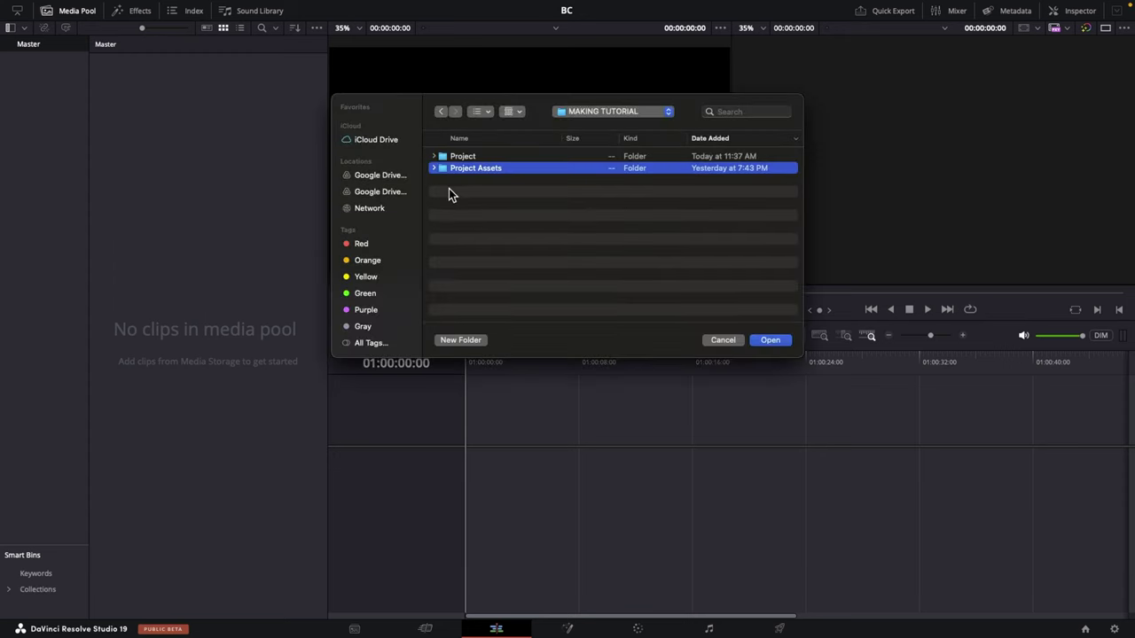
pyautogui.click(769, 340)
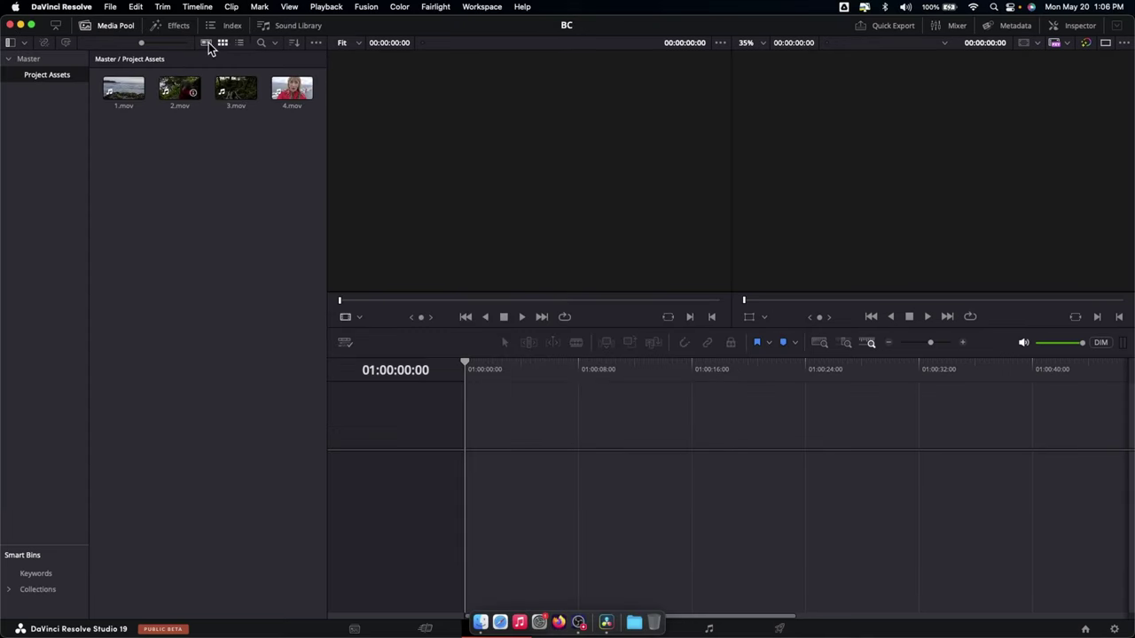
# - Switch the Media Pool to list view and widen it to reveal metadata columns
pyautogui.click(240, 43)
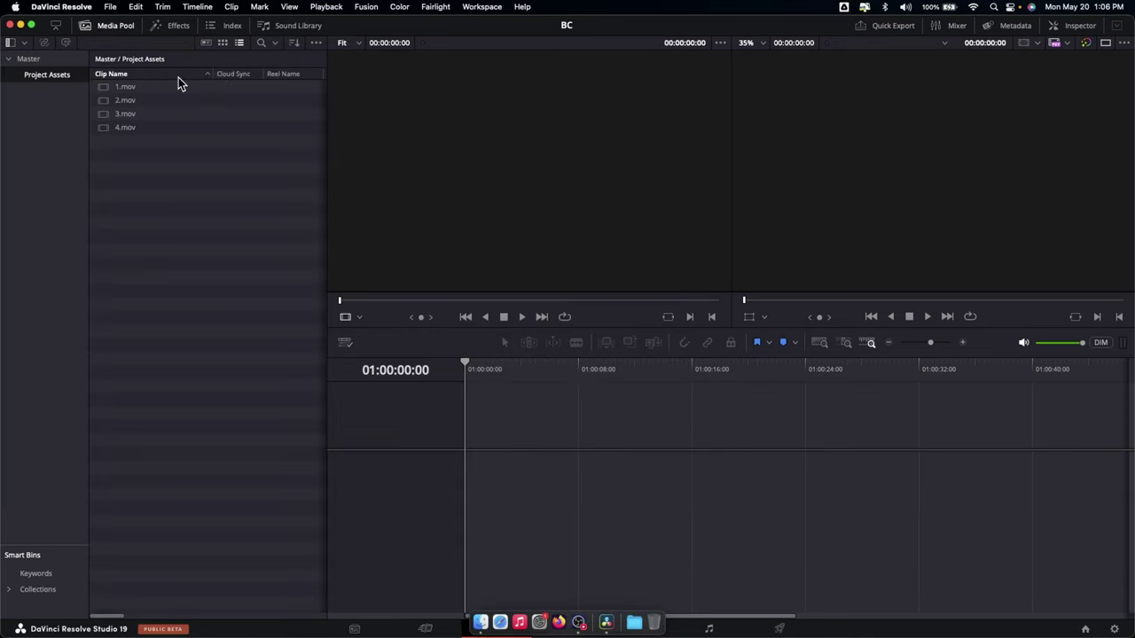
pyautogui.moveTo(325, 79); pyautogui.dragTo(399, 79)
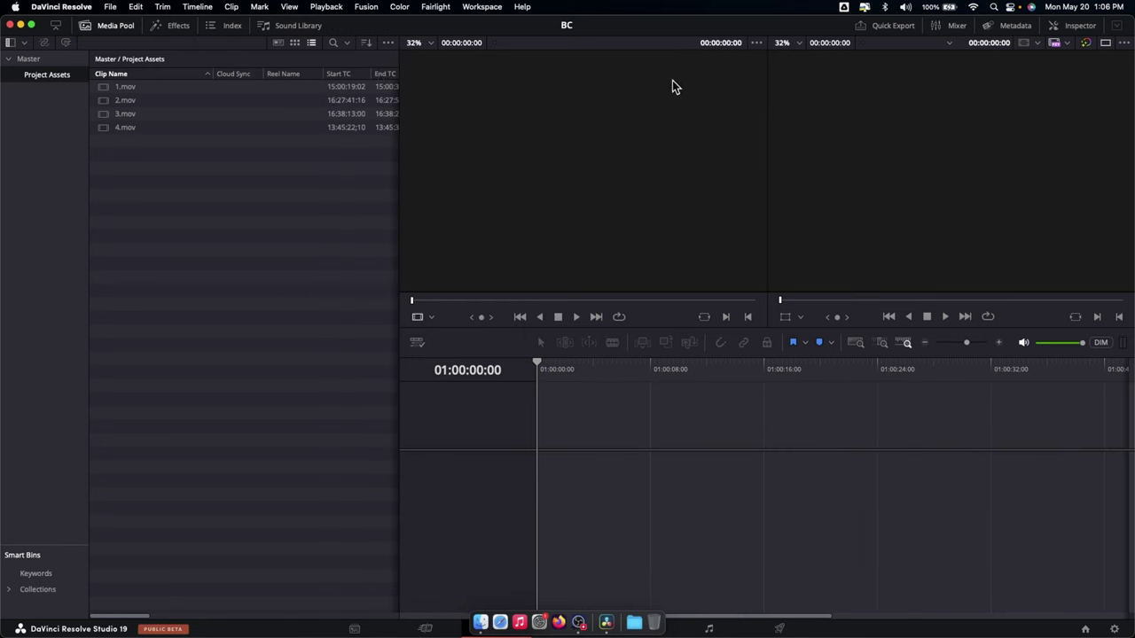
pyautogui.hscroll(5, 248, 98)
pyautogui.hscroll(10, 253, 72)
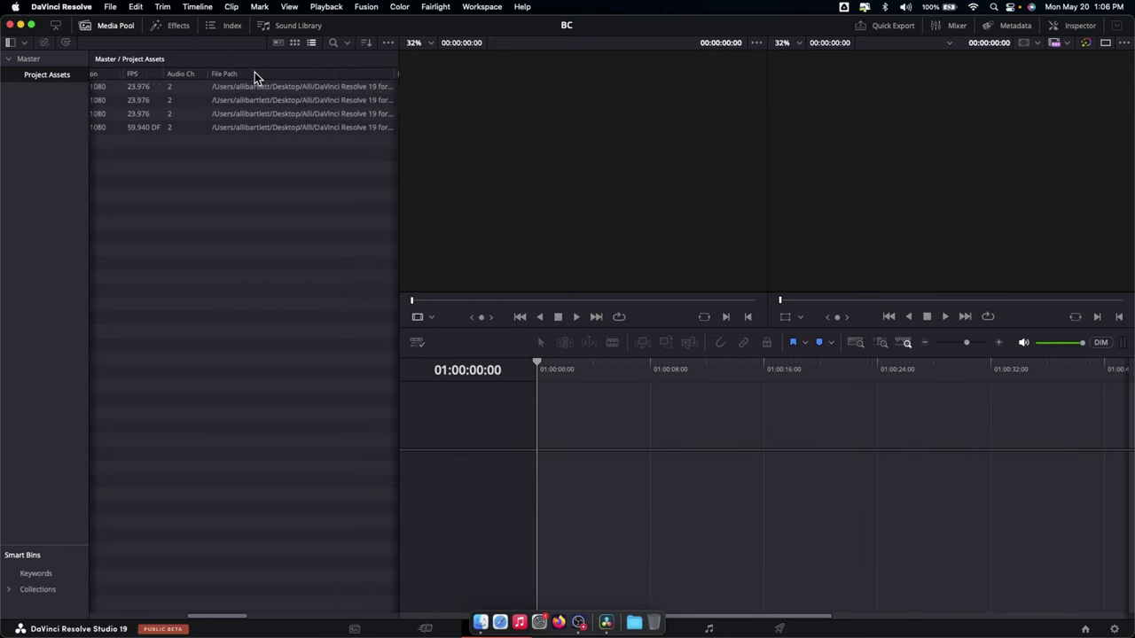
pyautogui.hscroll(-15, 250, 75)
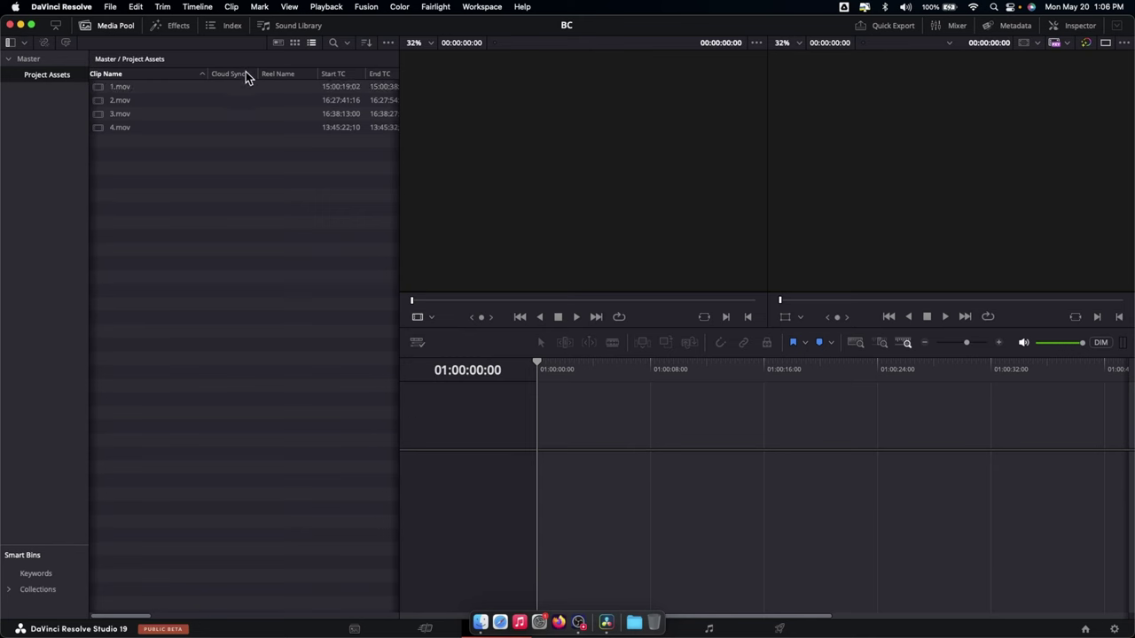
# - Show FPS and hide Duration, End TC, File Path, Flags, Frames, Reel Name, Type and similar columns
pyautogui.rightClick(175, 74)
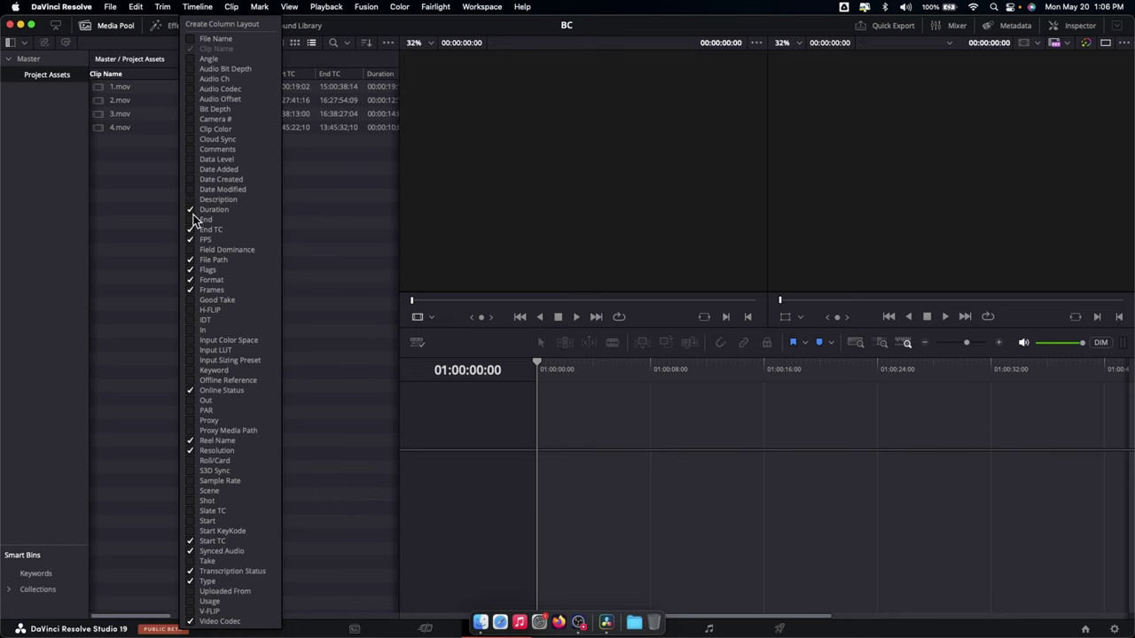
pyautogui.click(190, 210)
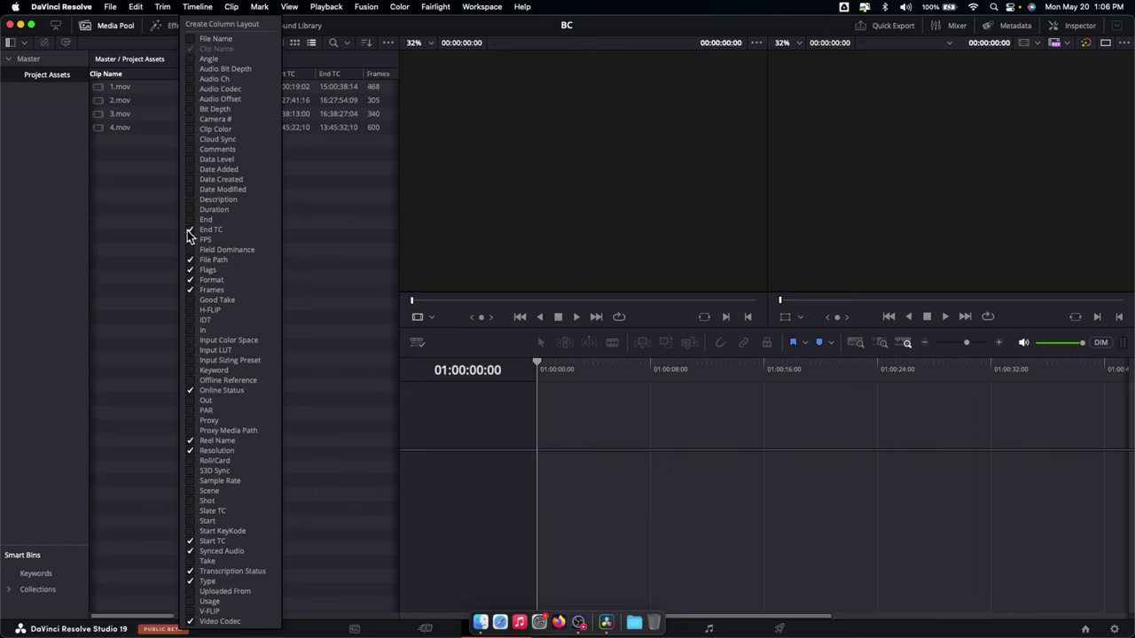
pyautogui.click(189, 231)
pyautogui.click(190, 240)
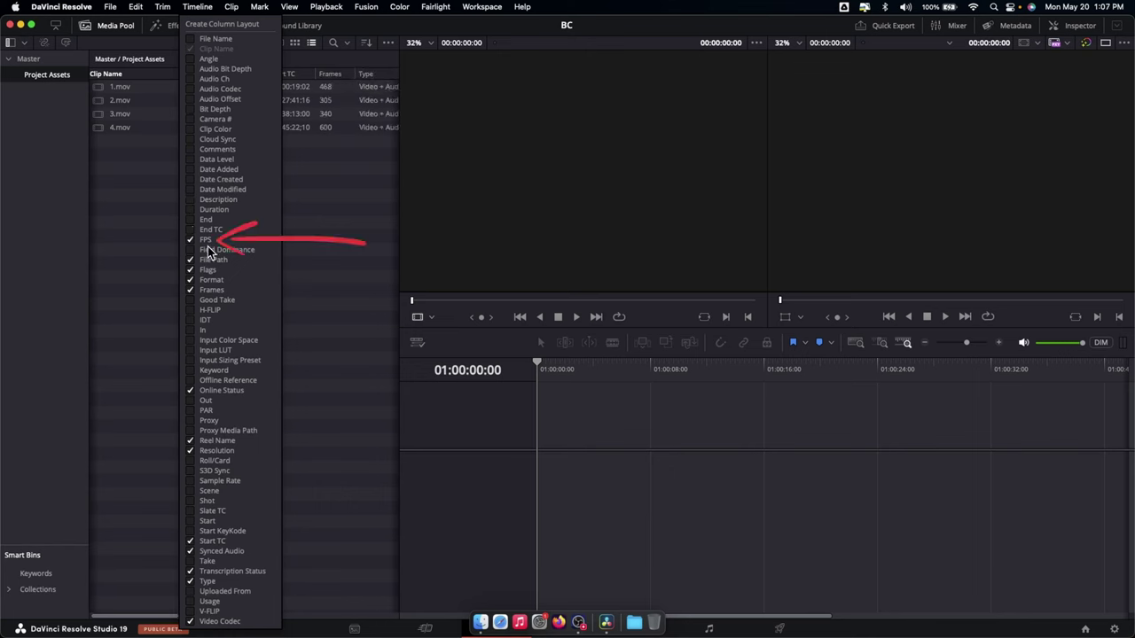
pyautogui.click(190, 260)
pyautogui.click(190, 270)
pyautogui.click(190, 290)
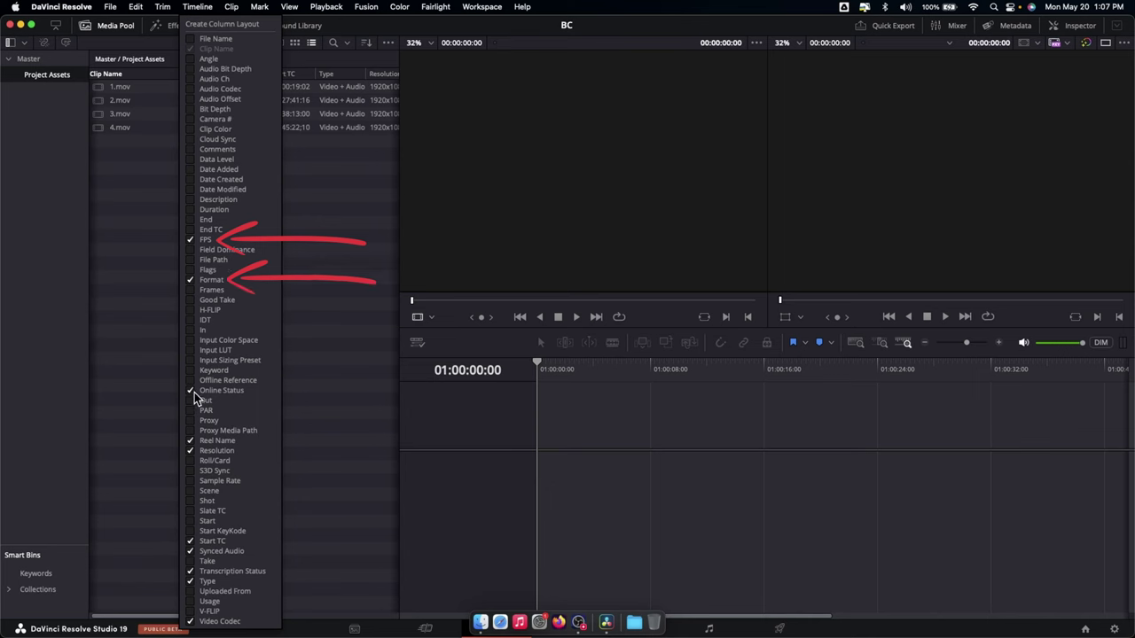
pyautogui.click(190, 391)
pyautogui.click(189, 441)
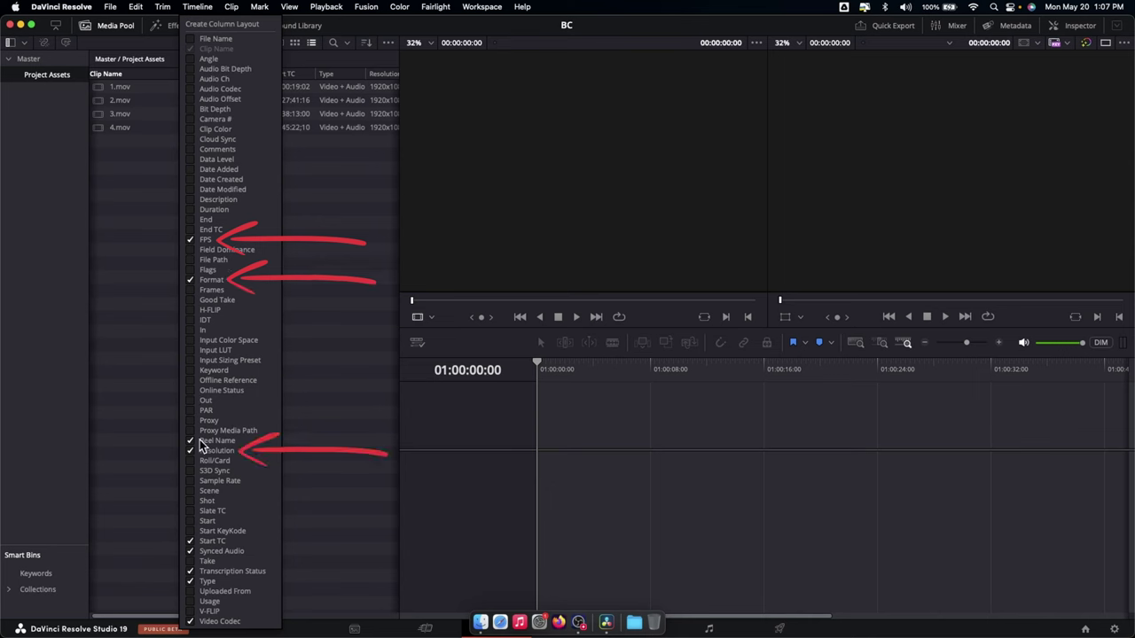
pyautogui.click(190, 541)
pyautogui.click(189, 551)
pyautogui.click(190, 571)
pyautogui.click(190, 581)
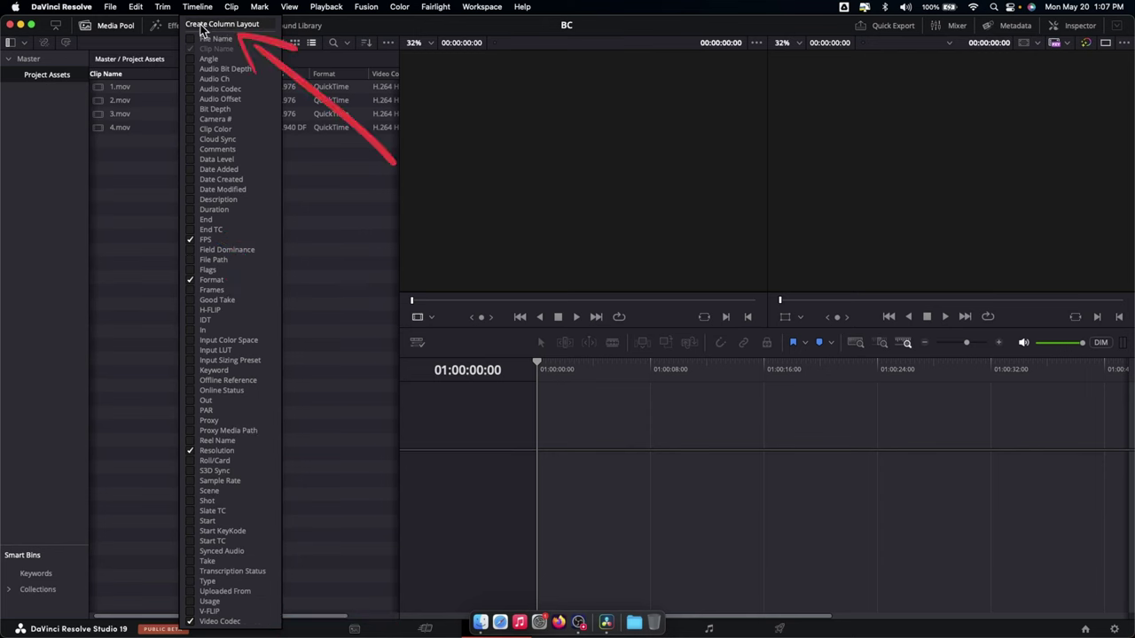
# - Save the current columns as a layout named 'Alli's Layout'
pyautogui.click(213, 25)
pyautogui.write('Alli')
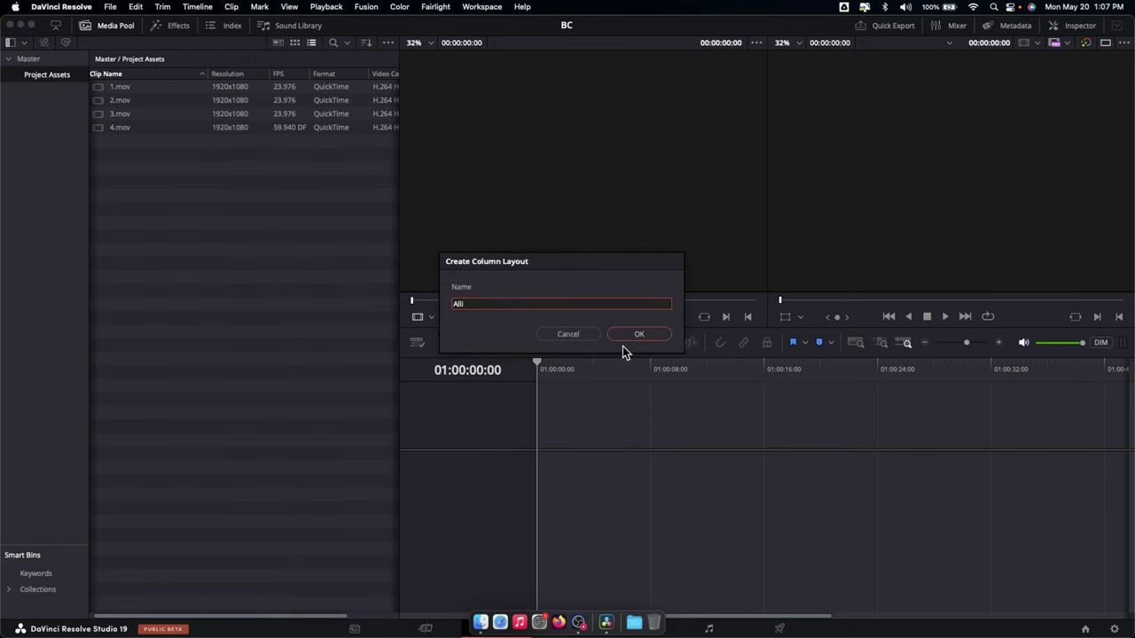
pyautogui.write("'s Layout")
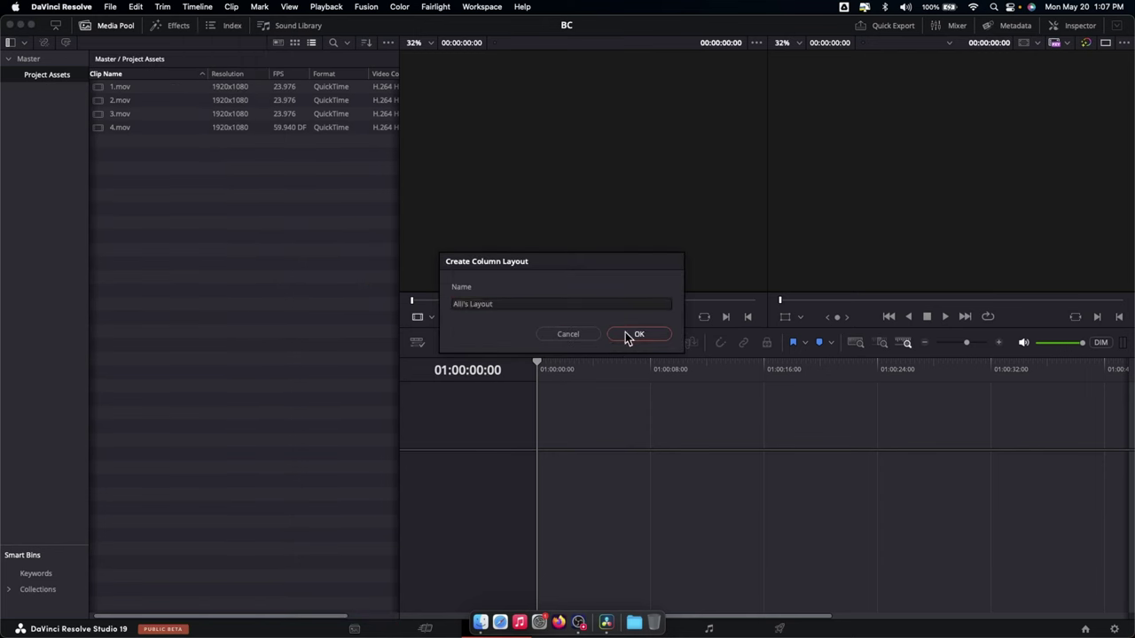
pyautogui.click(628, 334)
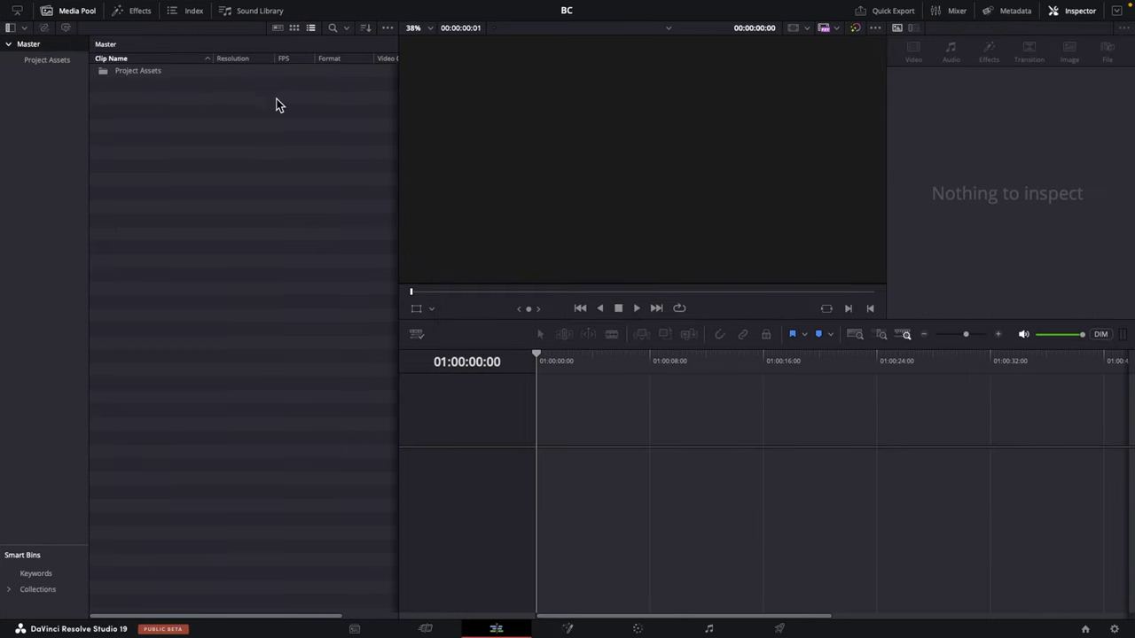
# - Move the FPS column right after Clip Name and start a new timeline named BC
pyautogui.moveTo(337, 61); pyautogui.dragTo(235, 59)
pyautogui.moveTo(359, 58); pyautogui.dragTo(224, 59)
pyautogui.click(111, 8)
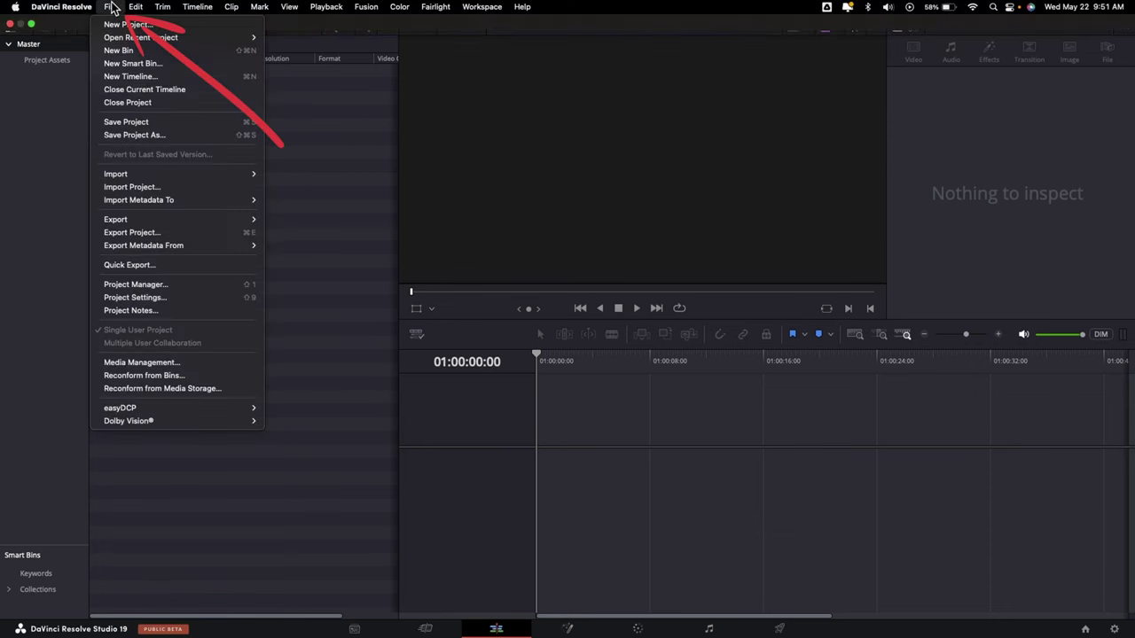
pyautogui.click(133, 76)
pyautogui.write('BC')
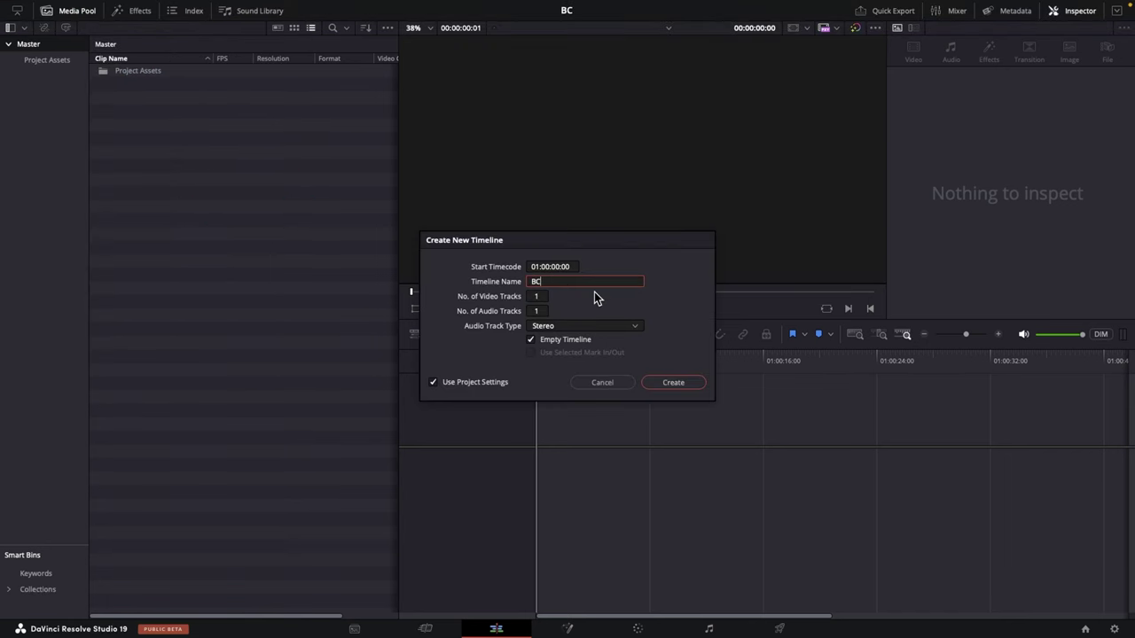
pyautogui.click(594, 291)
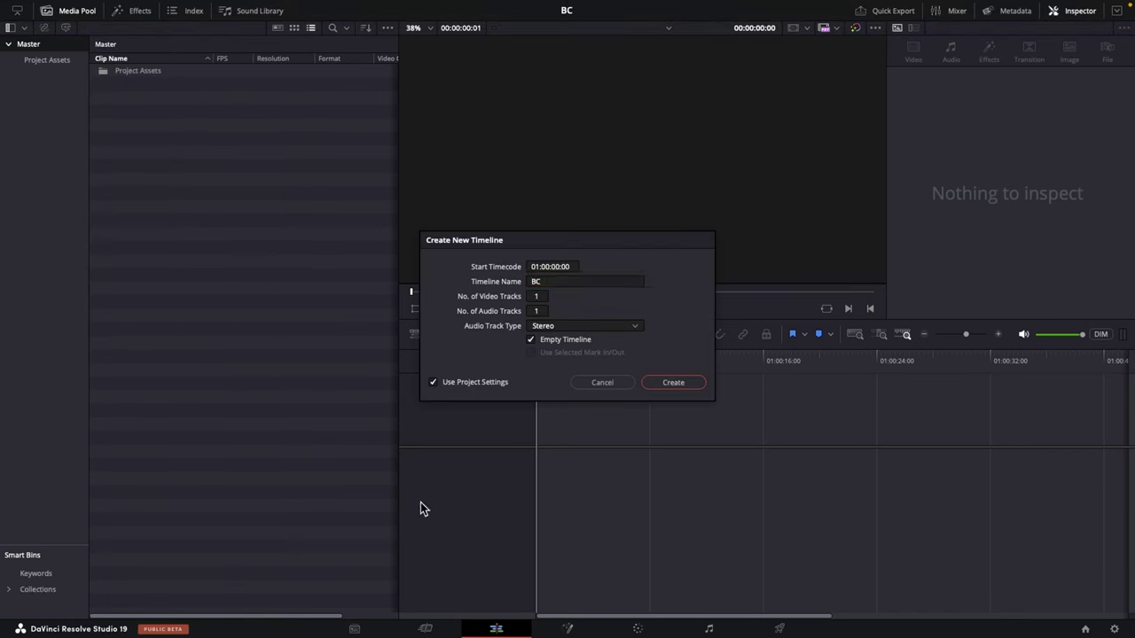
# - Override project settings to make timeline BC 1920 x 1080 at 23.976 fps and create it
pyautogui.click(434, 383)
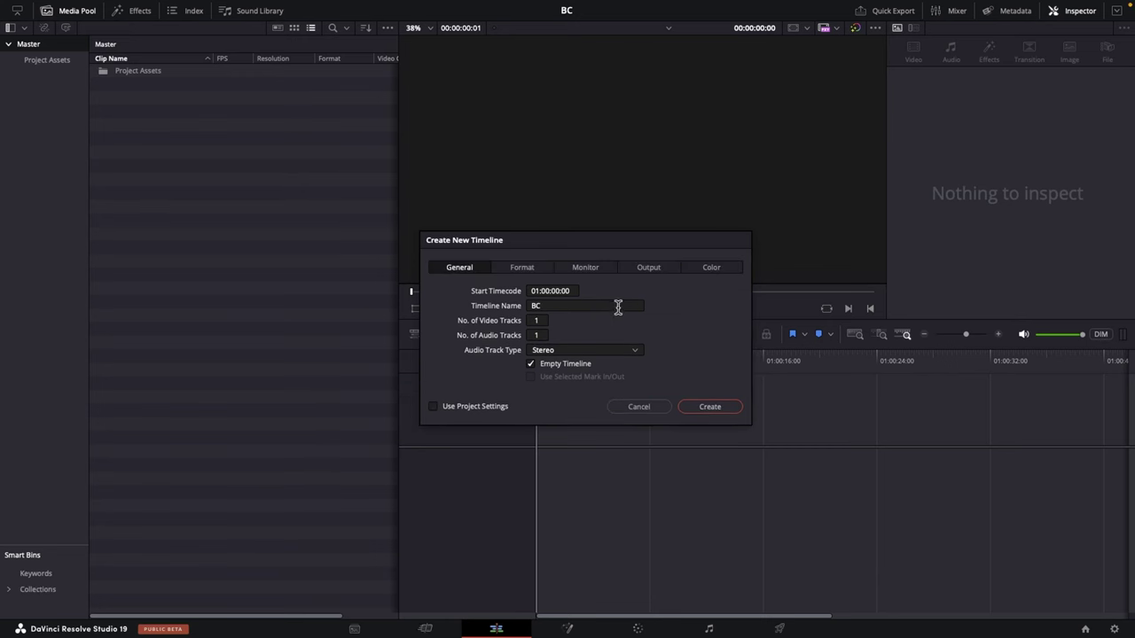
pyautogui.click(523, 268)
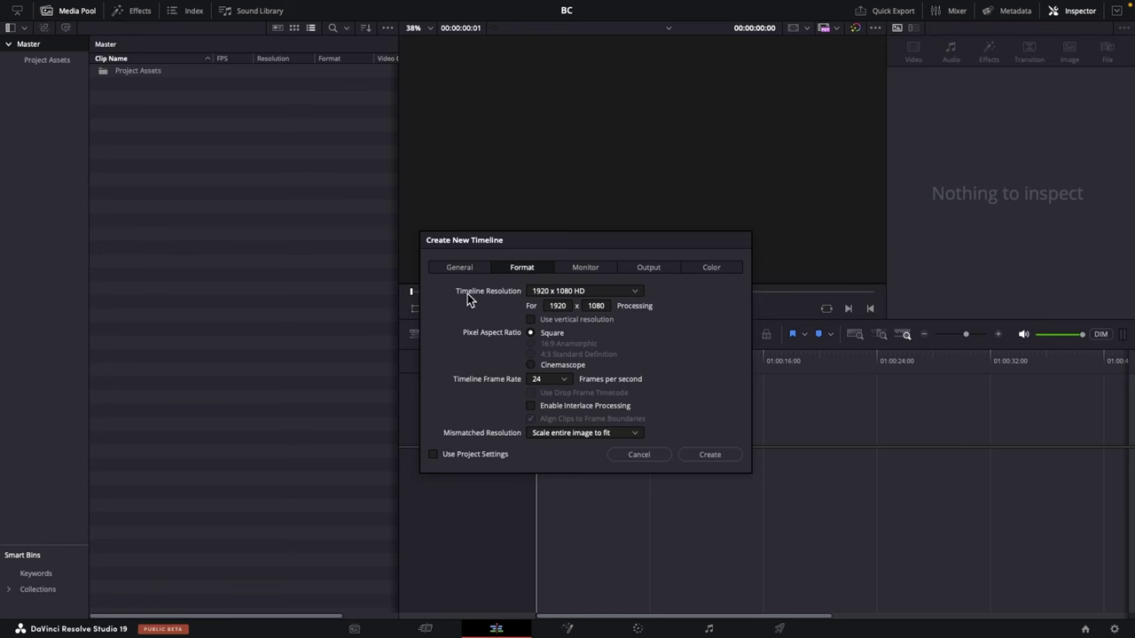
pyautogui.click(621, 291)
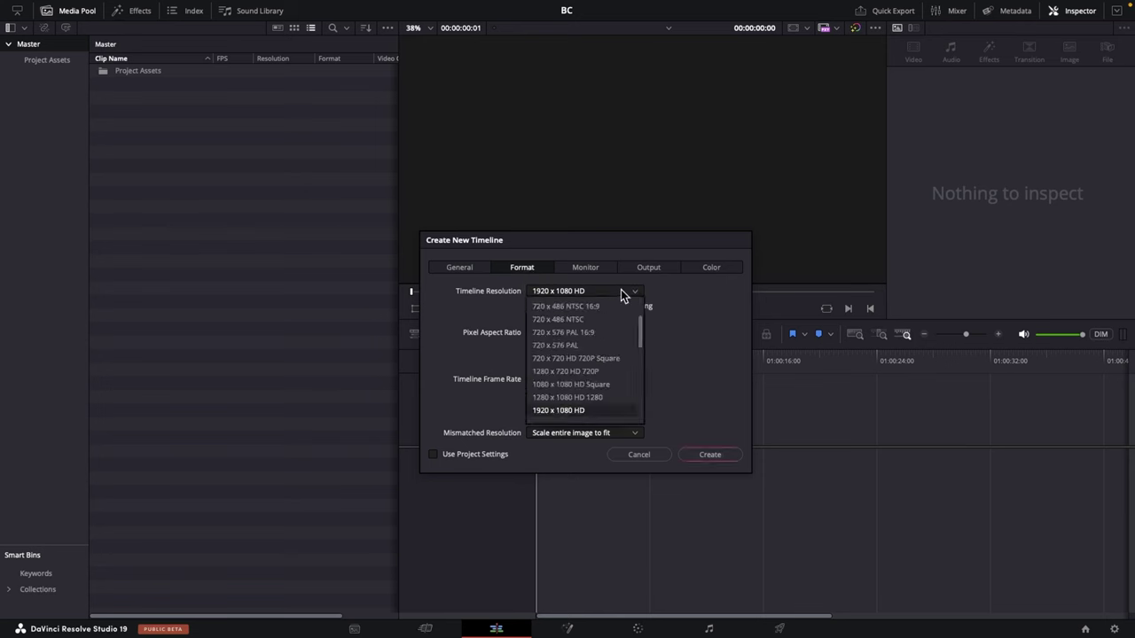
pyautogui.click(472, 298)
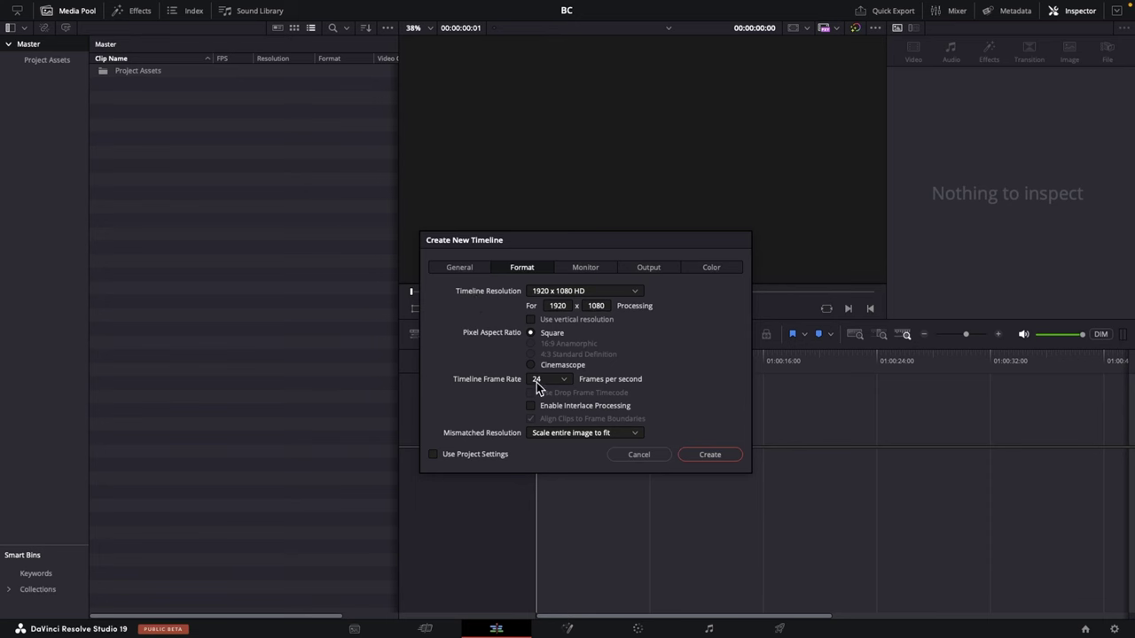
pyautogui.click(552, 383)
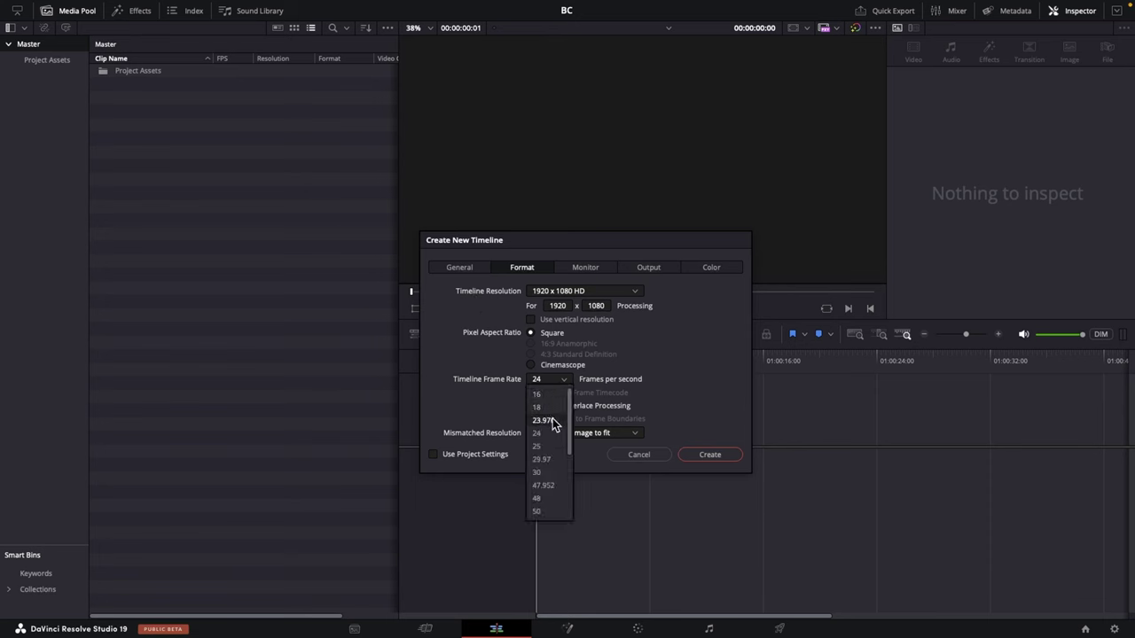
pyautogui.click(486, 408)
pyautogui.click(553, 381)
pyautogui.click(558, 419)
pyautogui.click(705, 454)
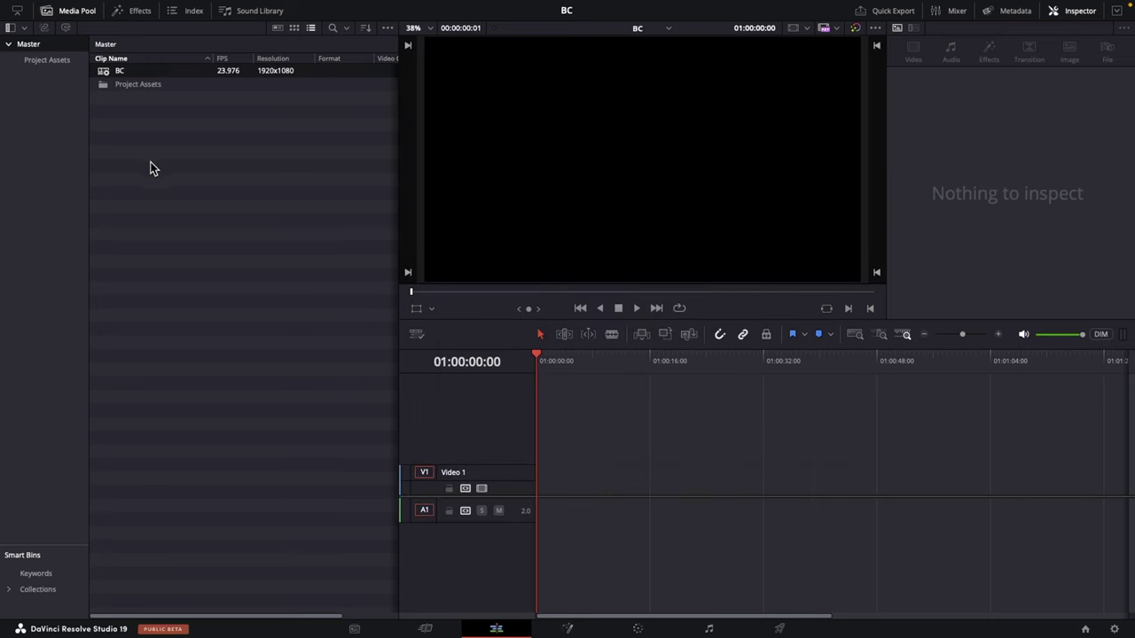
# - Place clips 1.mov through 4.mov in order on the BC timeline
pyautogui.doubleClick(127, 84)
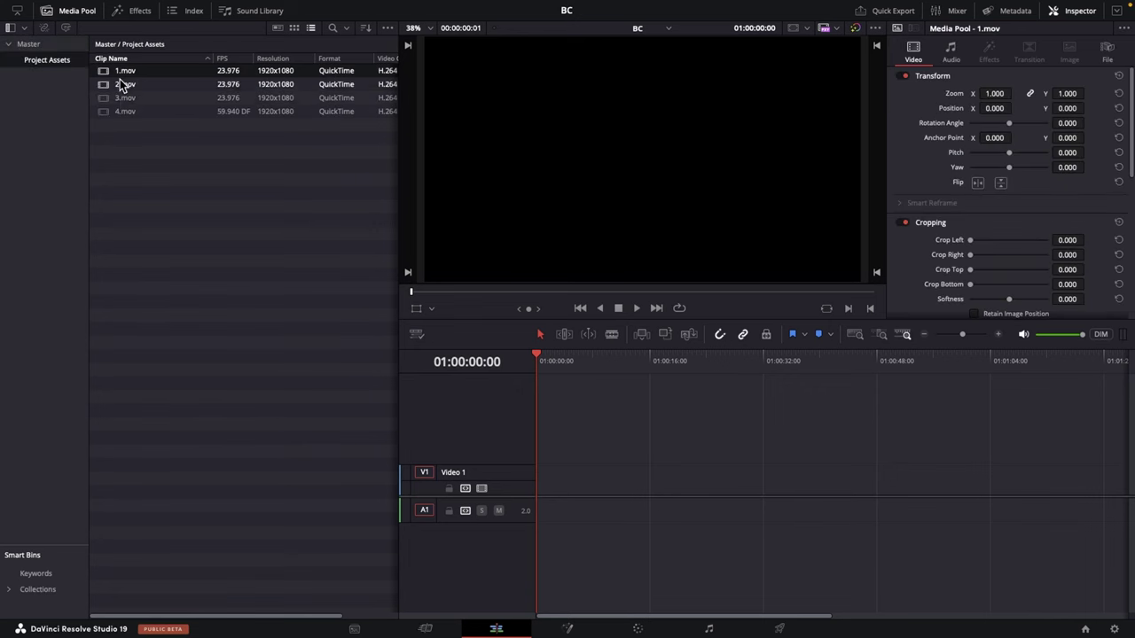
pyautogui.keyDown('shift'); pyautogui.click(133, 111); pyautogui.keyUp('shift')
pyautogui.moveTo(111, 75); pyautogui.dragTo(539, 482)
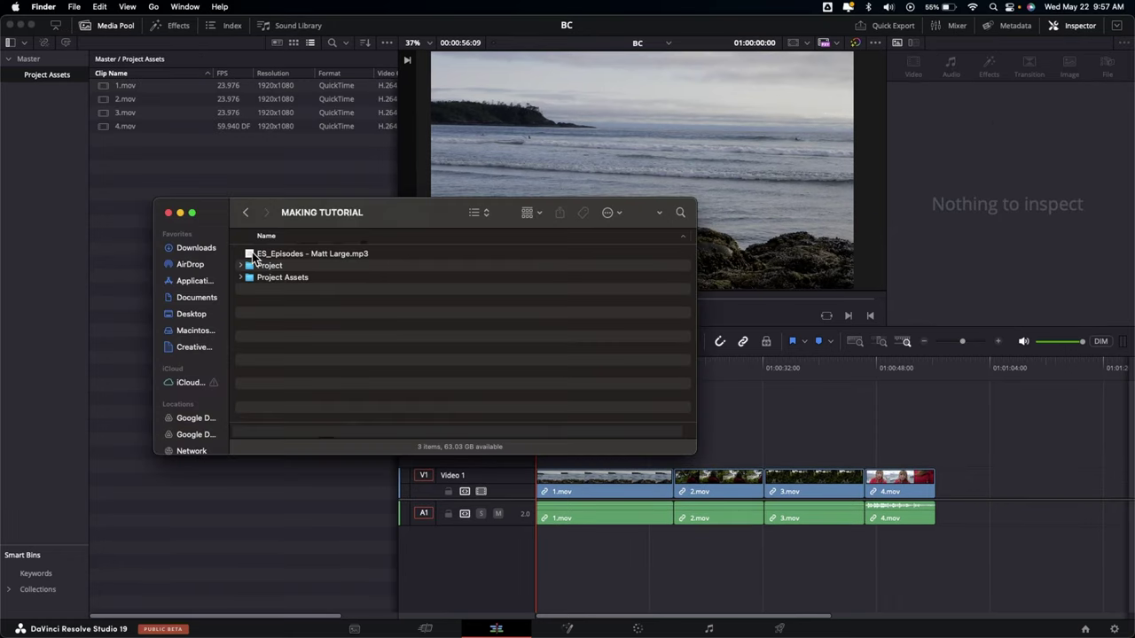
# - Import the ES_Episodes music MP3 from Finder into the Media Pool
pyautogui.click(267, 253)
pyautogui.click(282, 313)
pyautogui.moveTo(255, 257); pyautogui.dragTo(35, 105)
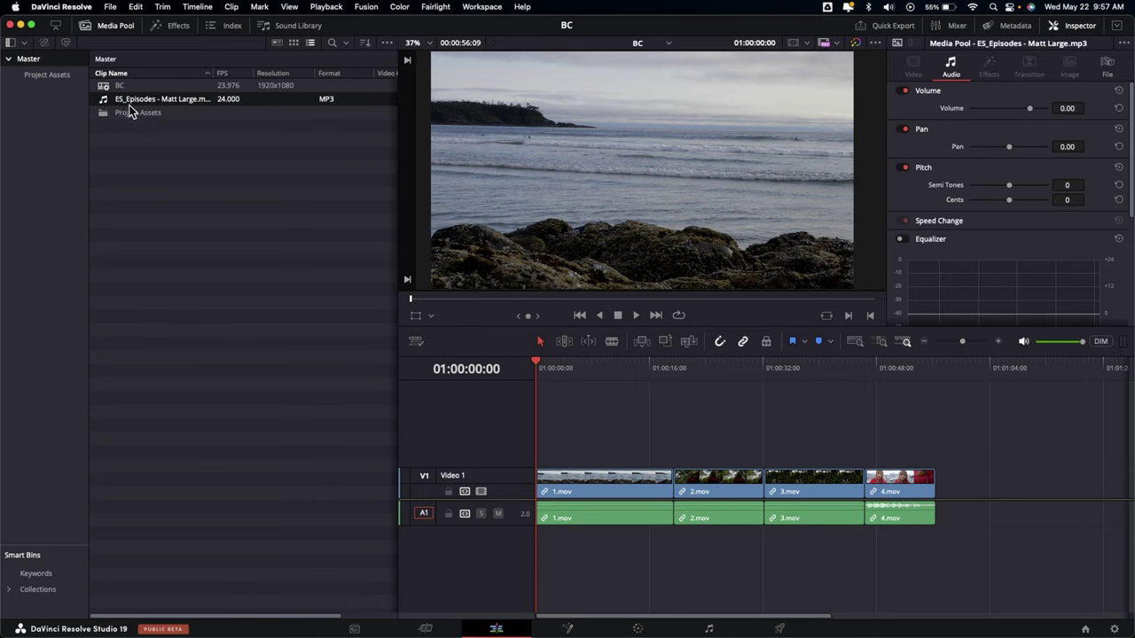
# - Create a Footage bin inside Project Assets and move 1.mov–4.mov into it
pyautogui.moveTo(131, 104); pyautogui.dragTo(140, 121)
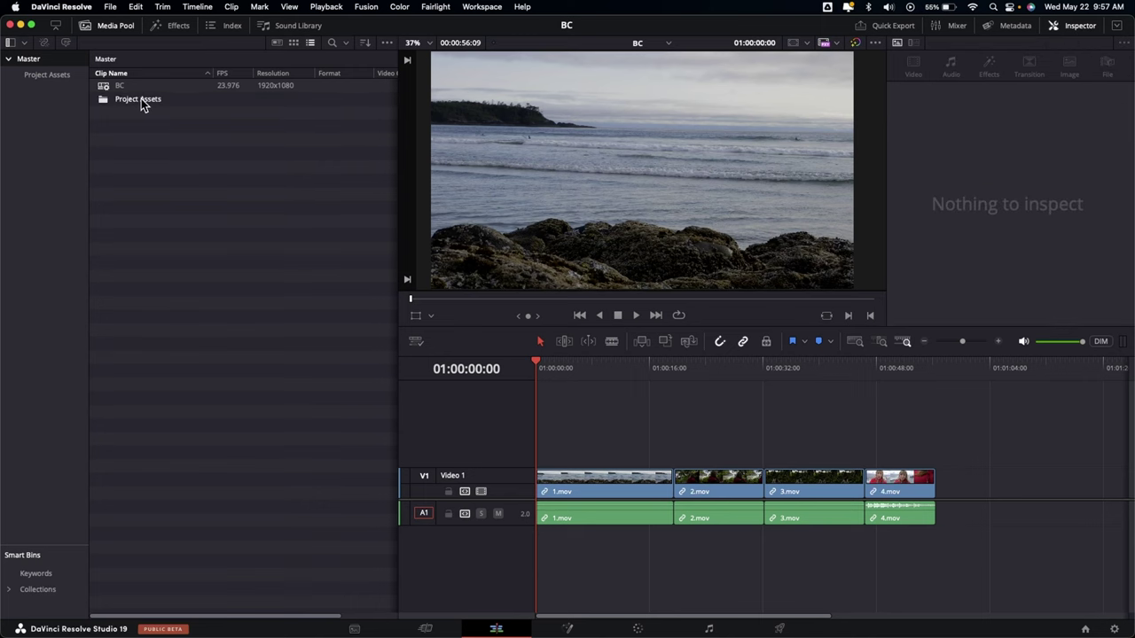
pyautogui.doubleClick(141, 98)
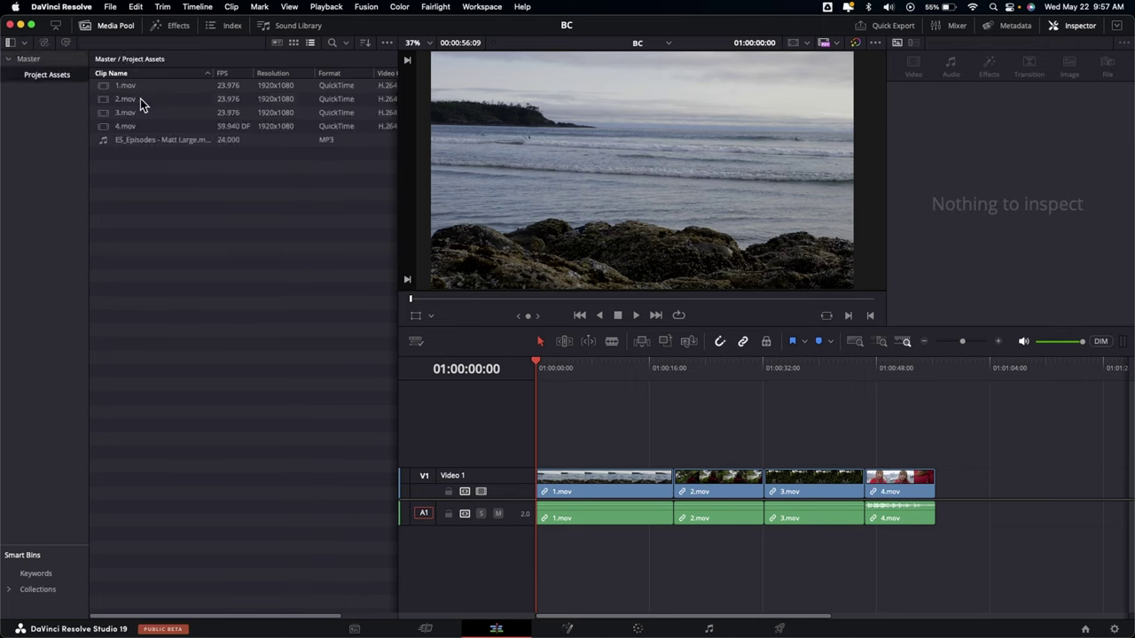
pyautogui.rightClick(154, 235)
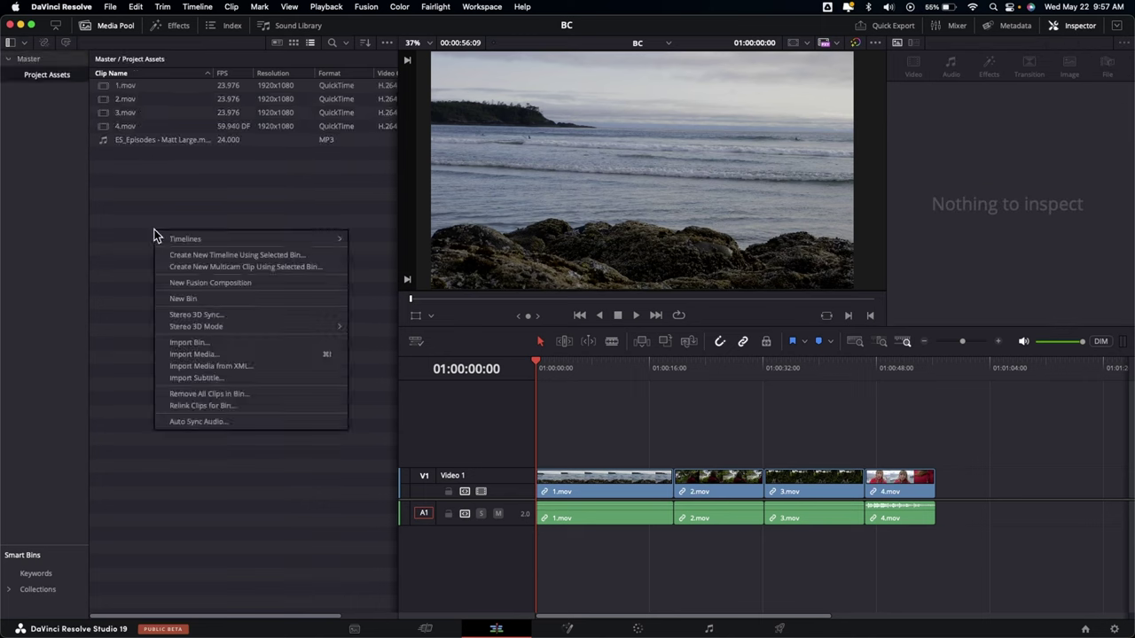
pyautogui.click(200, 302)
pyautogui.write('Footage')
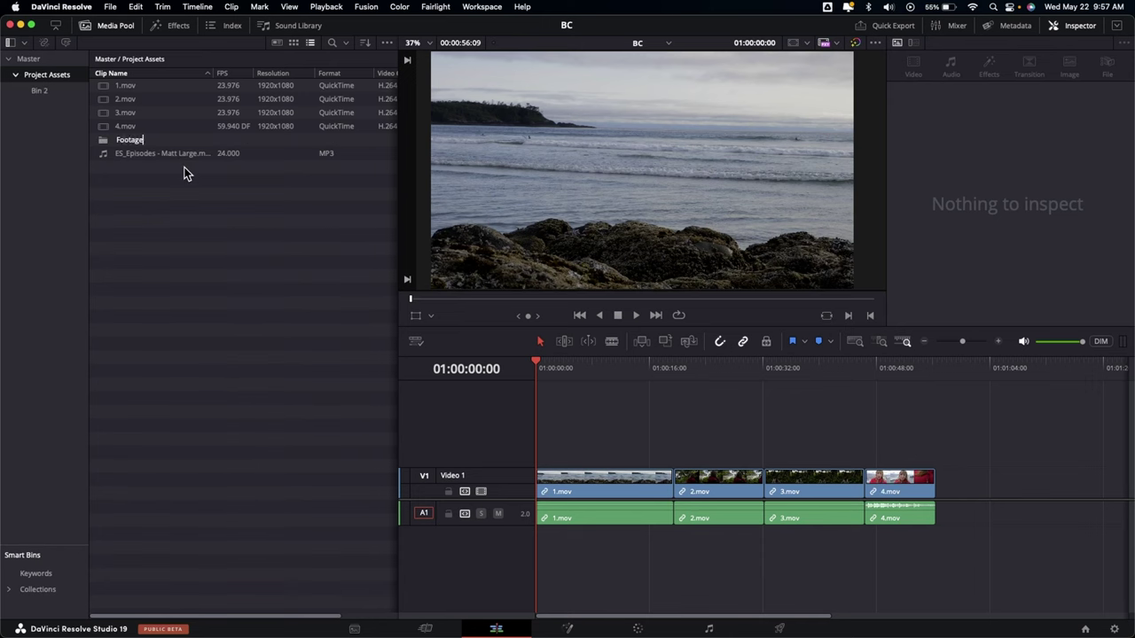
pyautogui.click(133, 126)
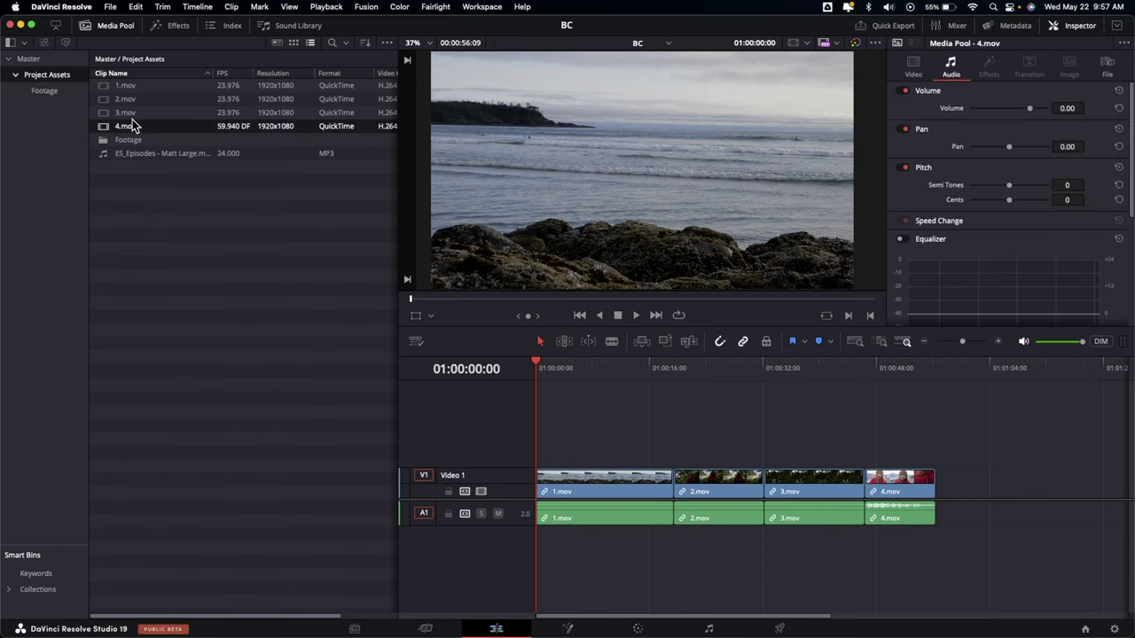
pyautogui.keyDown('shift'); pyautogui.click(127, 88); pyautogui.keyUp('shift')
pyautogui.moveTo(127, 88); pyautogui.dragTo(128, 140)
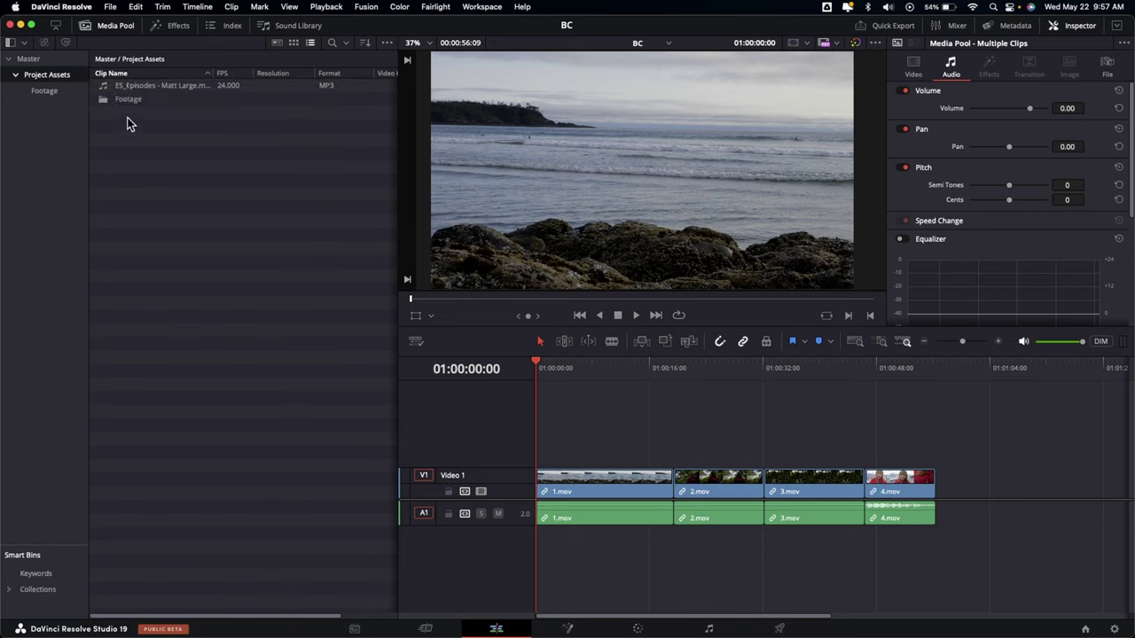
# - Add a Music bin and drag the ES_Episodes MP3 into it
pyautogui.rightClick(128, 119)
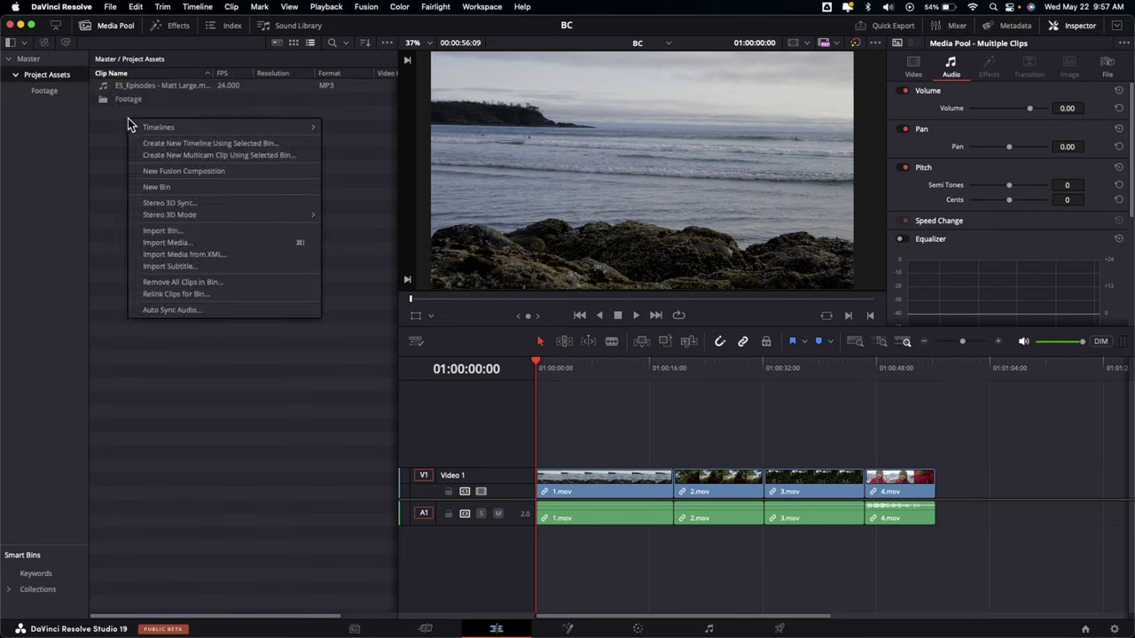
pyautogui.click(143, 183)
pyautogui.write('Music')
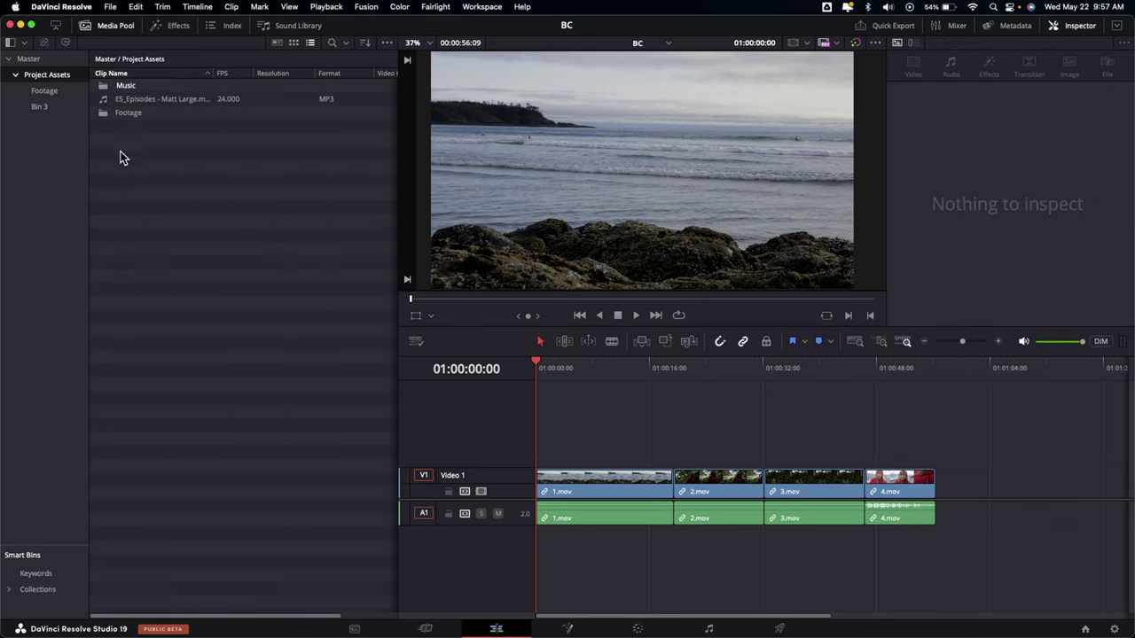
pyautogui.moveTo(133, 98); pyautogui.dragTo(129, 86)
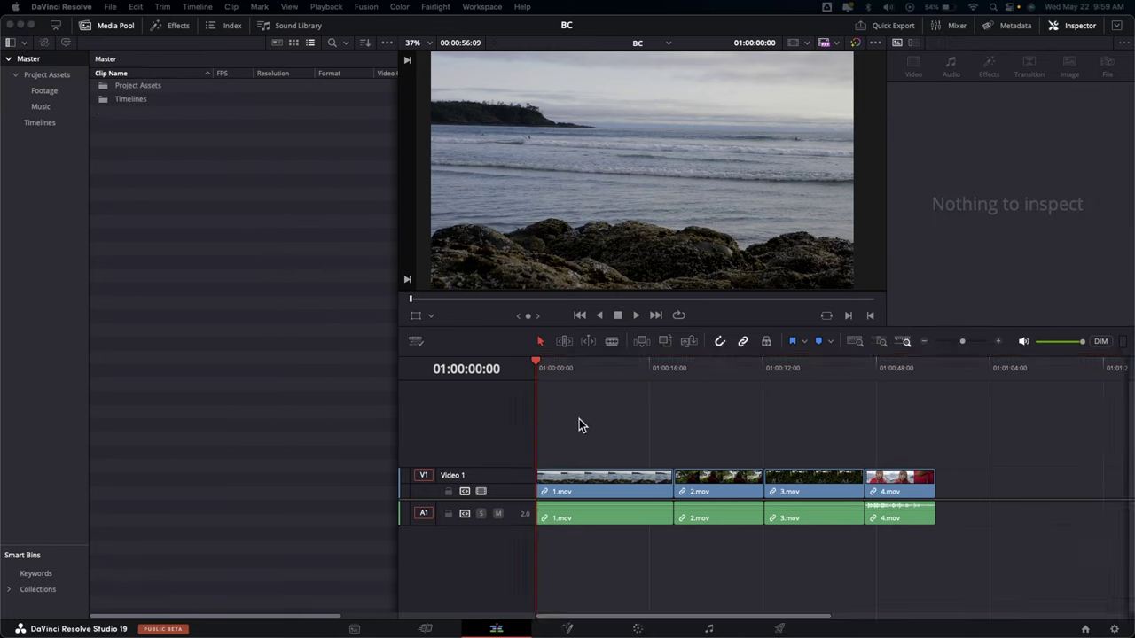
# - Zoom the timeline so all four clips read clearly, then drag the Media Pool border left
pyautogui.hscroll(5, 620, 426)
pyautogui.hscroll(-5, 620, 427)
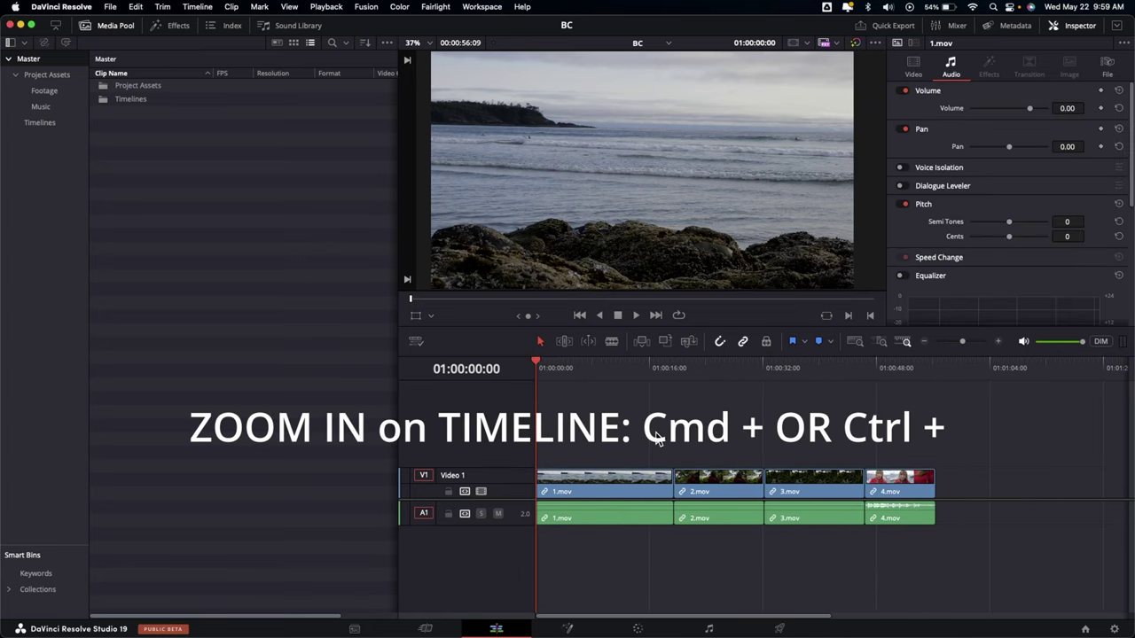
pyautogui.press('super+equal')
pyautogui.press('super+equal')
pyautogui.press('super+equal')
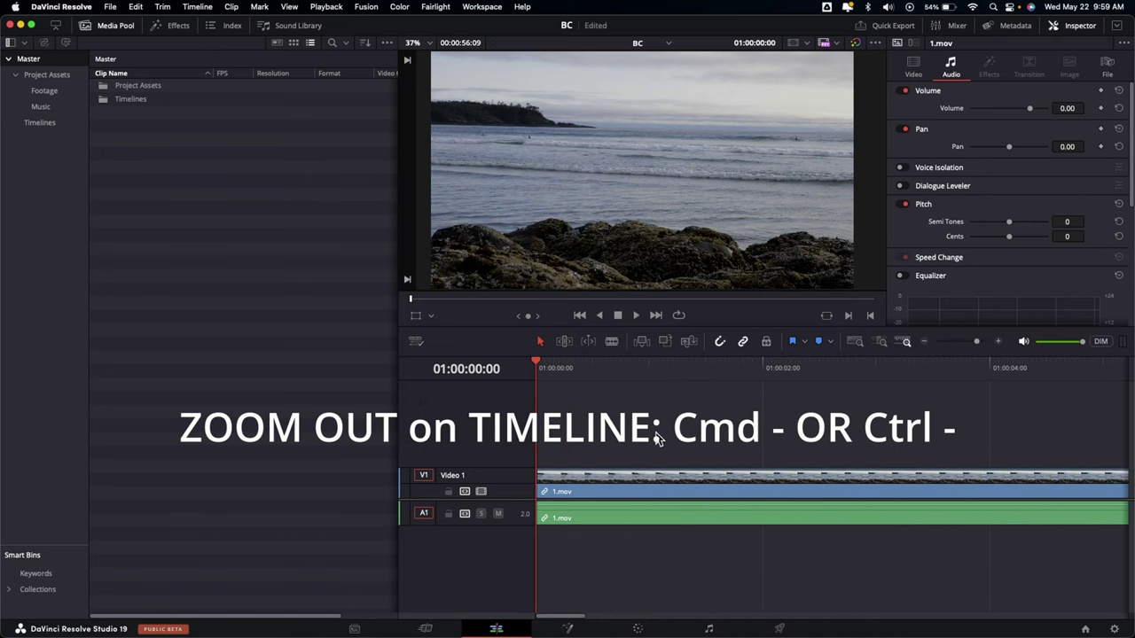
pyautogui.press('super+minus')
pyautogui.press('super+minus')
pyautogui.press('super+minus')
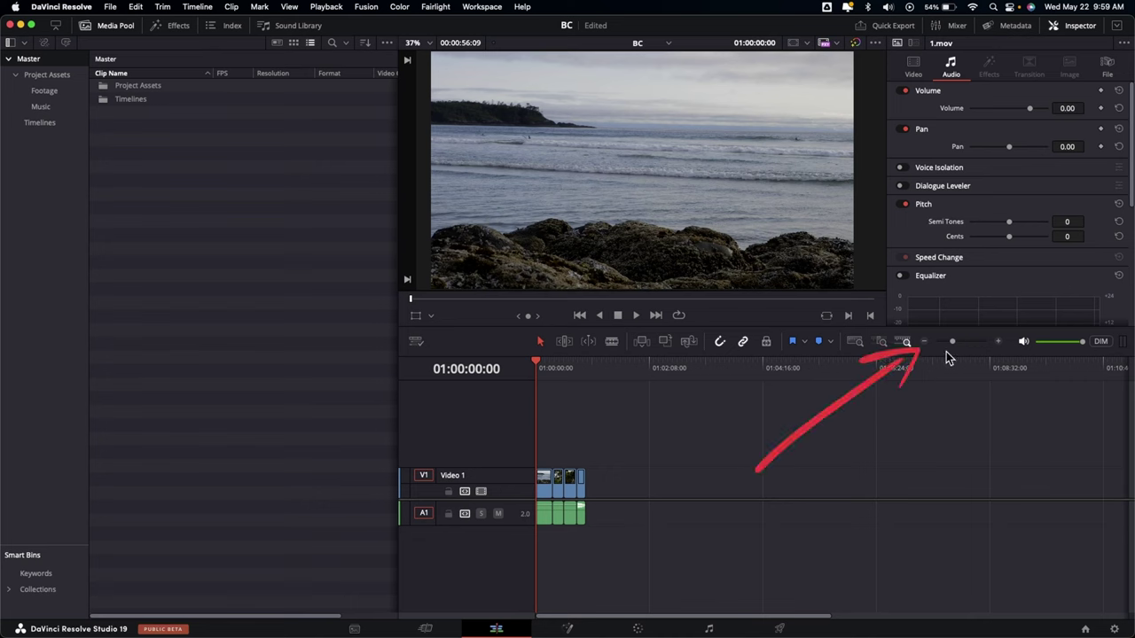
pyautogui.moveTo(952, 343); pyautogui.dragTo(962, 341)
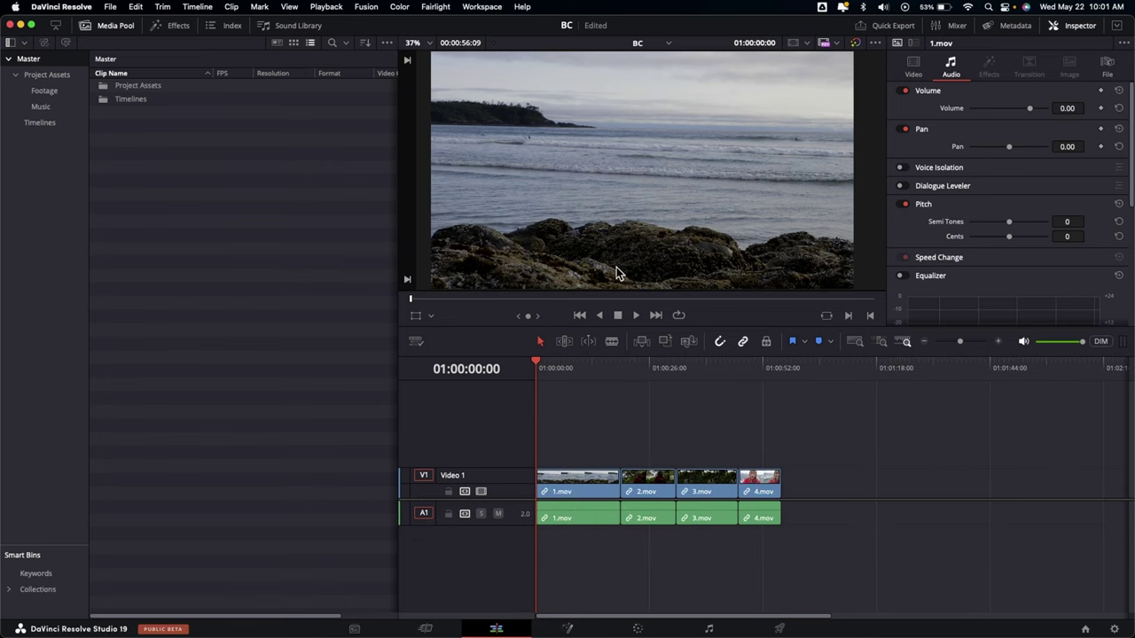
pyautogui.moveTo(399, 419); pyautogui.dragTo(263, 413)
pyautogui.moveTo(241, 348); pyautogui.dragTo(88, 436)
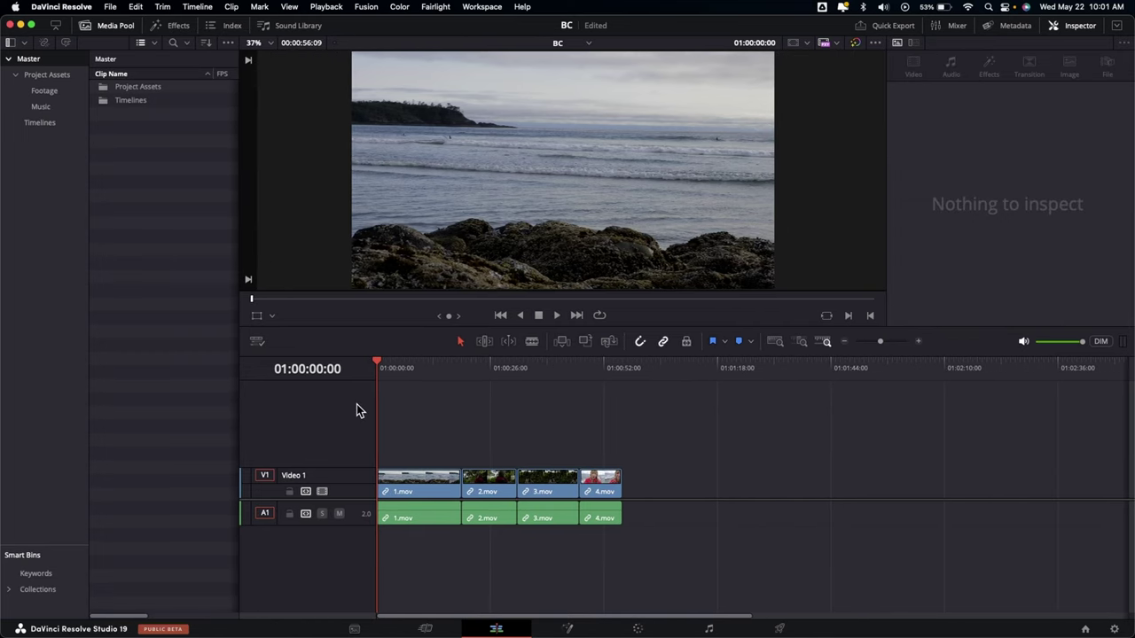
# - Hide the Media Pool and keep film-strip thumbnails on the timeline video clips
pyautogui.click(117, 31)
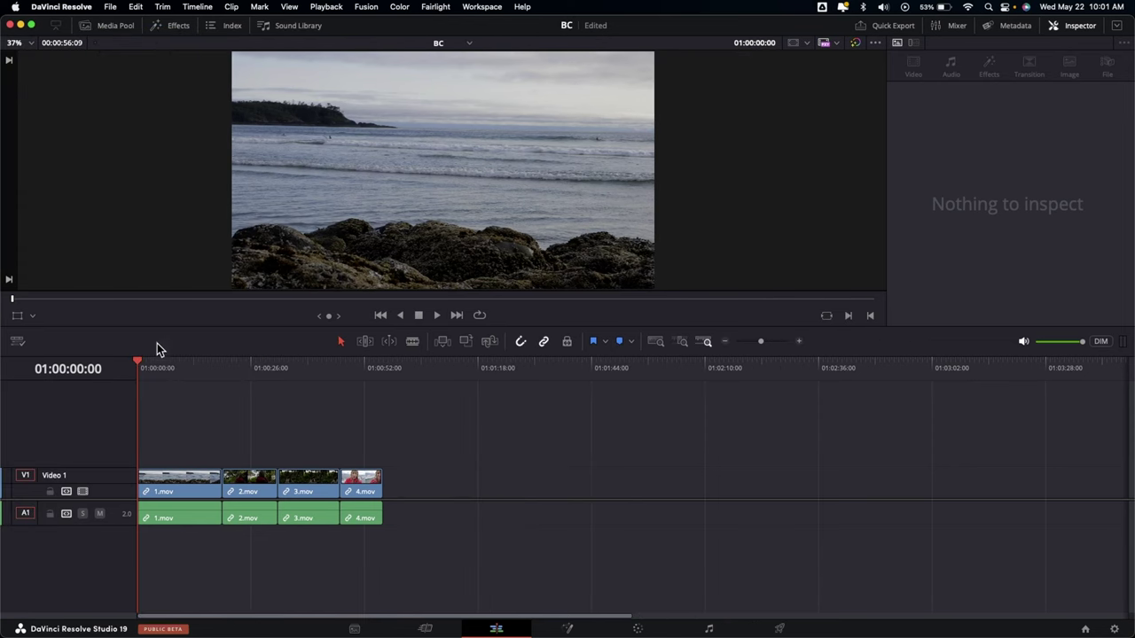
pyautogui.click(17, 343)
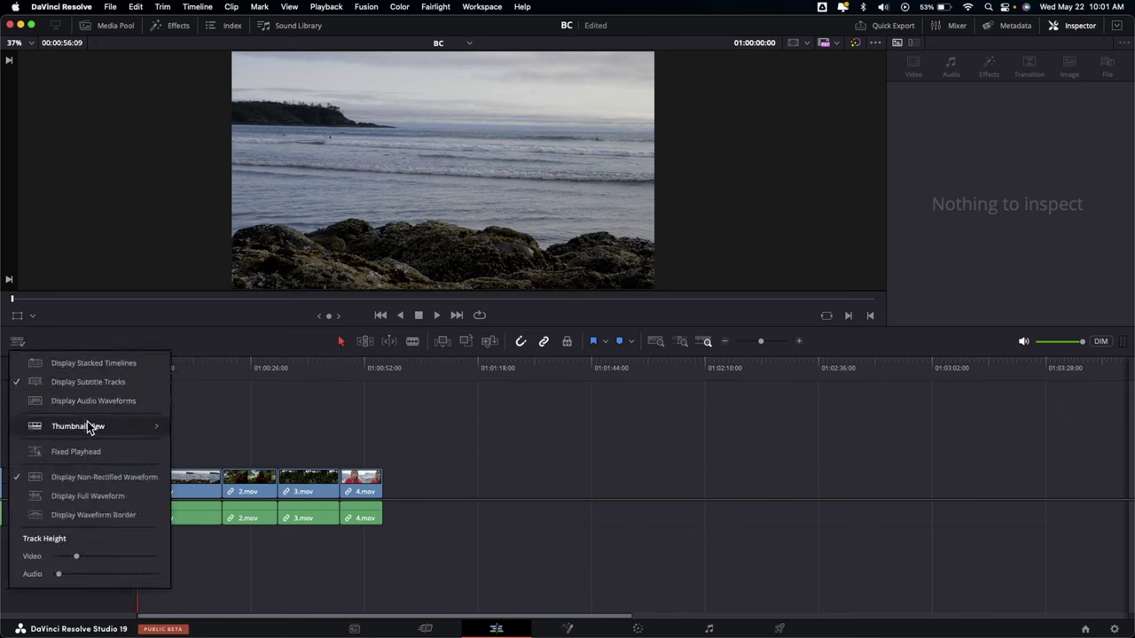
pyautogui.moveTo(87, 422)
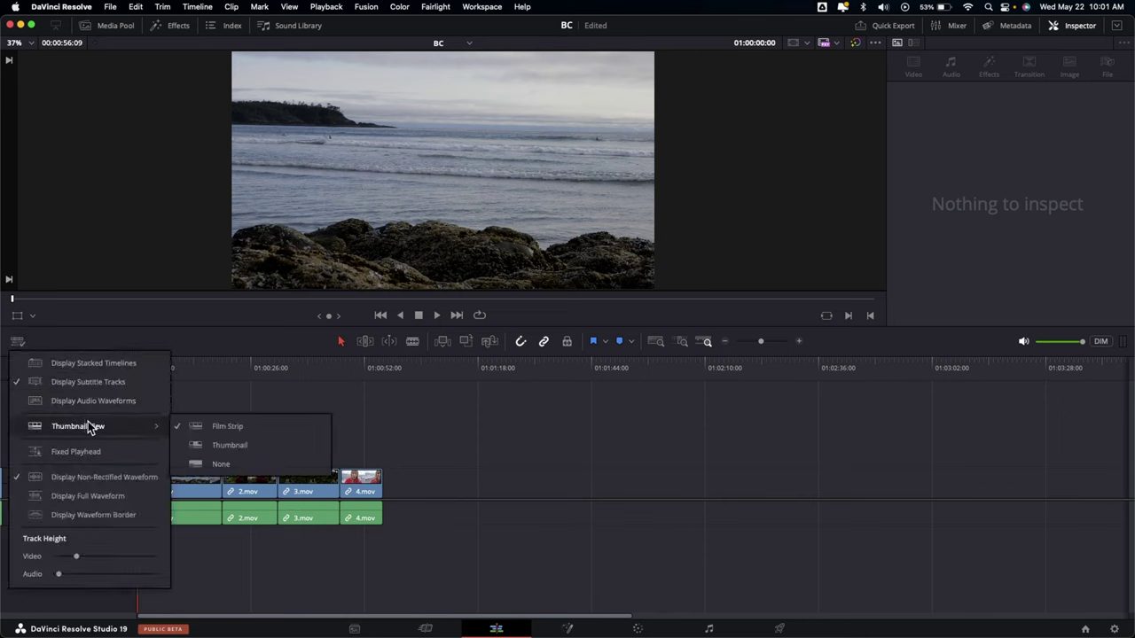
pyautogui.click(239, 466)
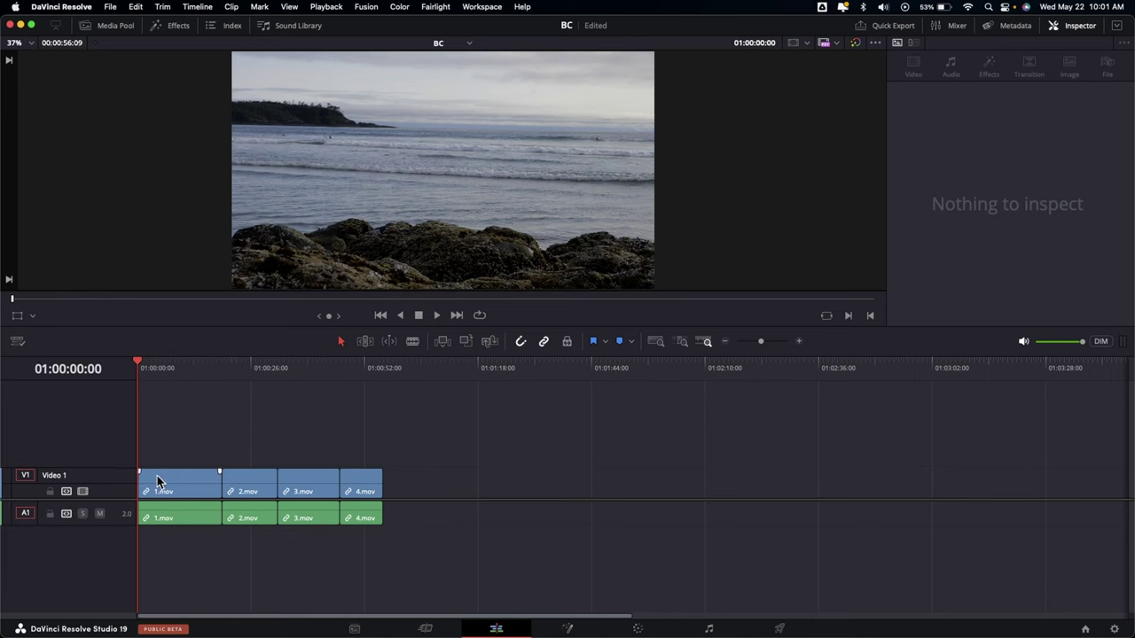
pyautogui.moveTo(372, 484)
pyautogui.click(20, 344)
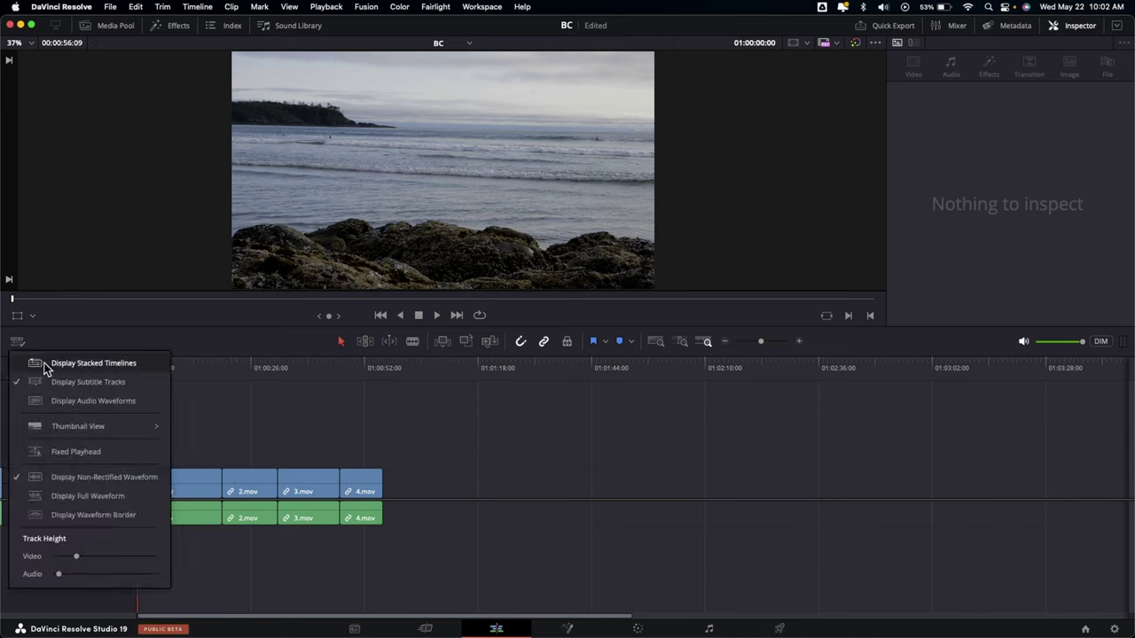
pyautogui.moveTo(88, 426)
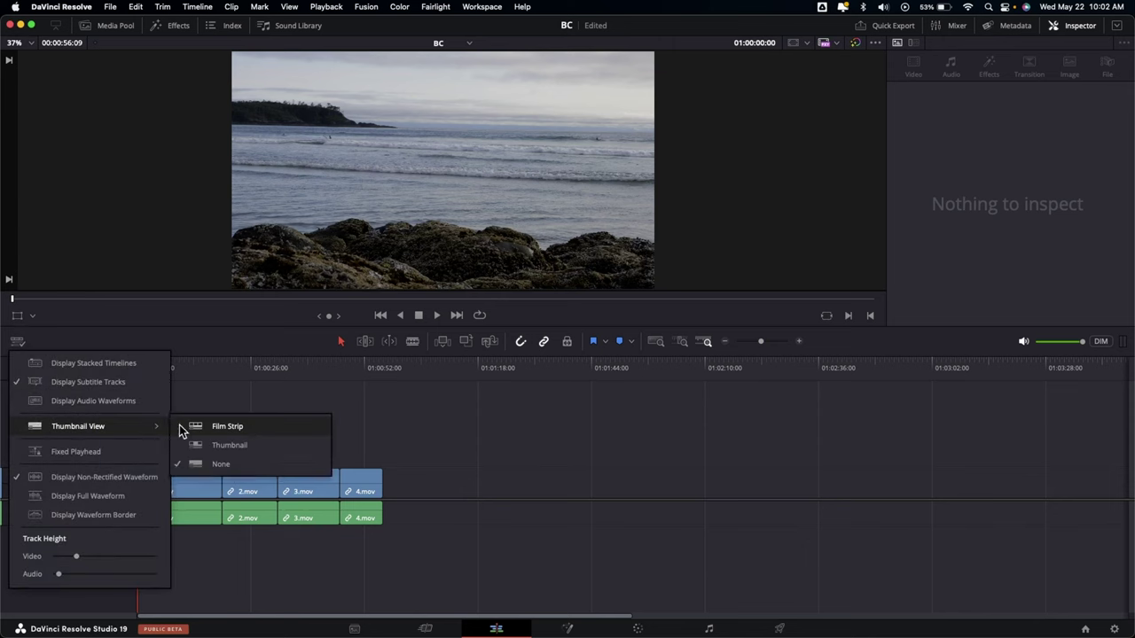
pyautogui.click(253, 429)
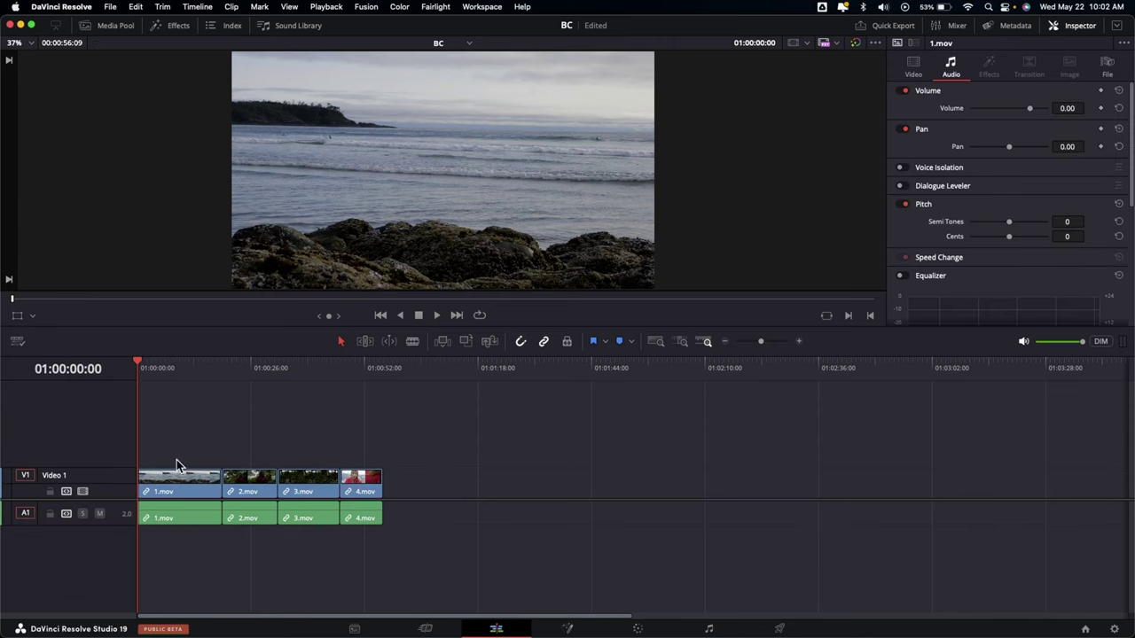
# - Make the video track taller, show audio waveforms, and enlarge the Audio 1 track under 4.mov
pyautogui.moveTo(105, 467); pyautogui.dragTo(101, 427)
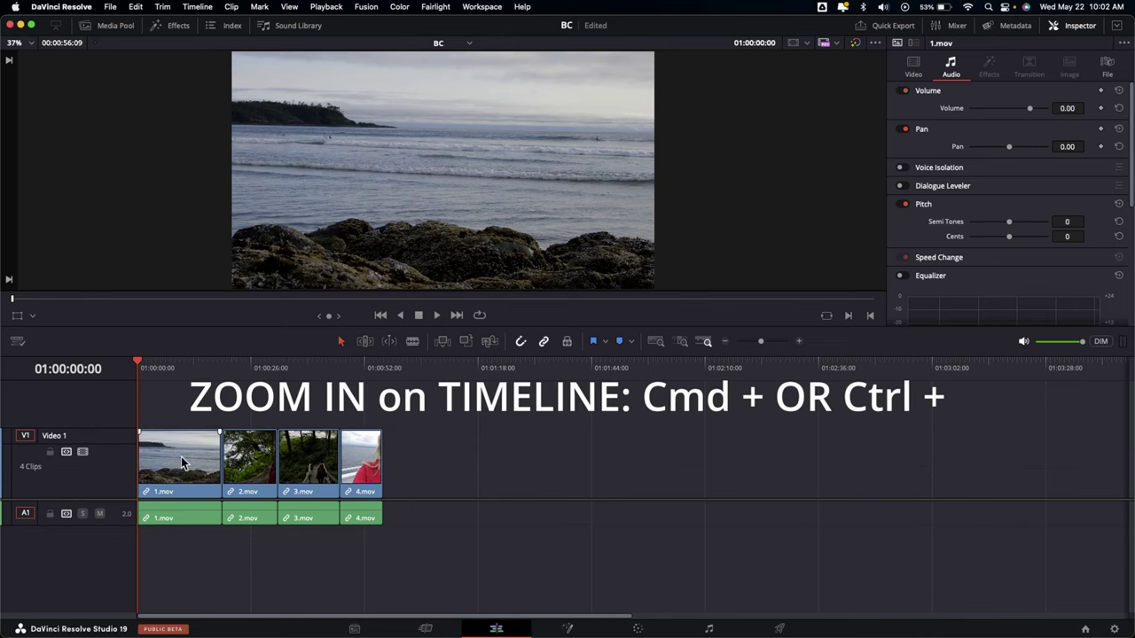
pyautogui.press('super+equal')
pyautogui.press('super+equal')
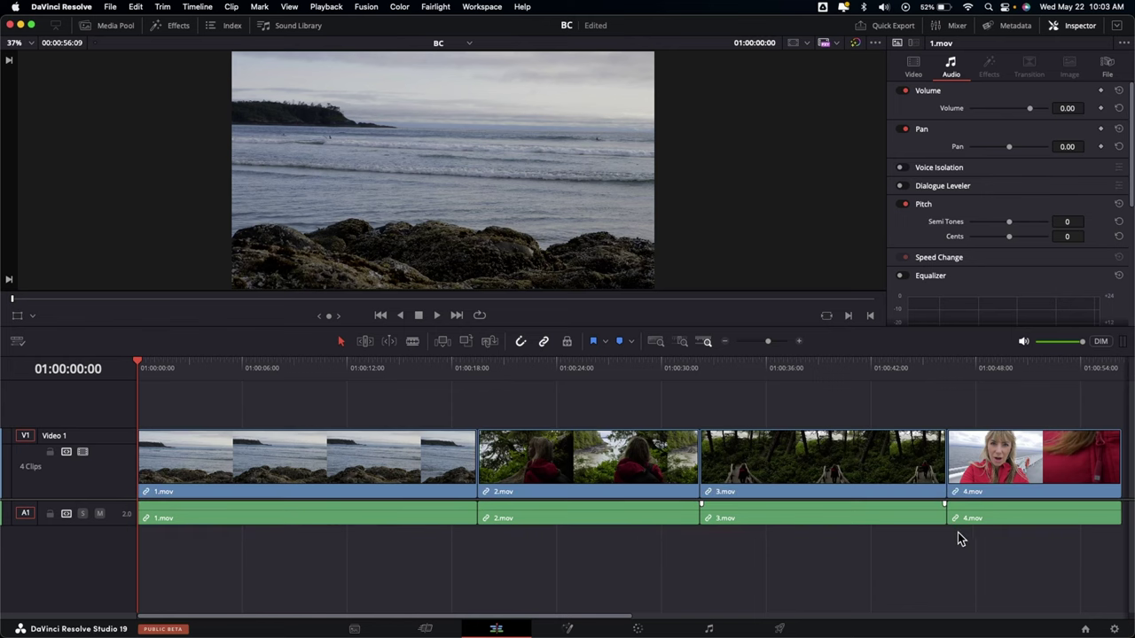
pyautogui.click(17, 342)
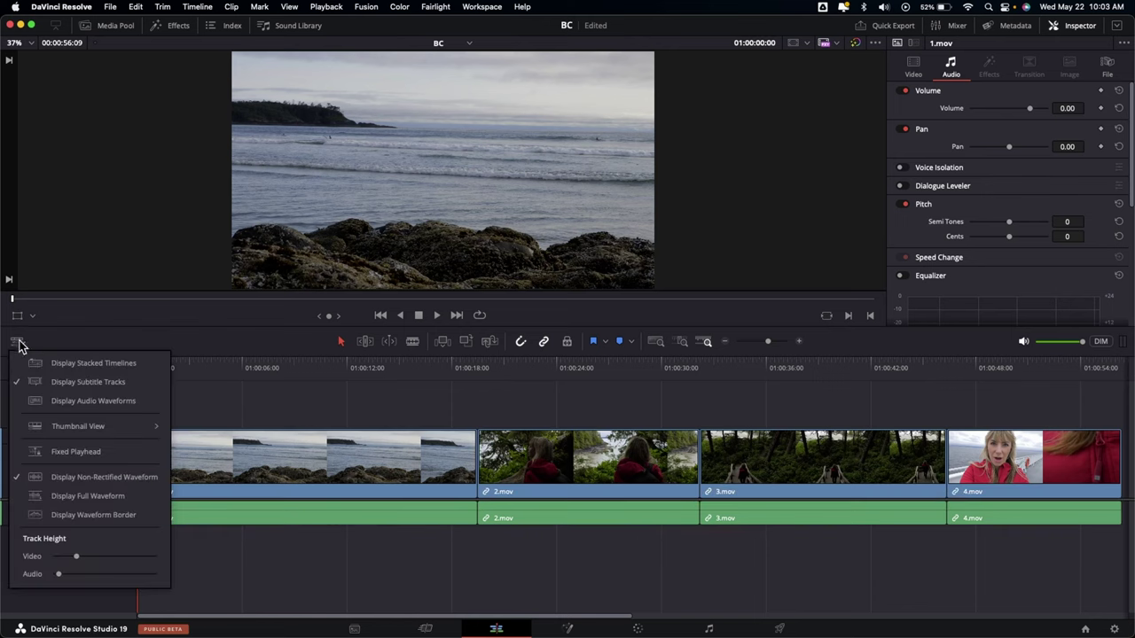
pyautogui.click(135, 407)
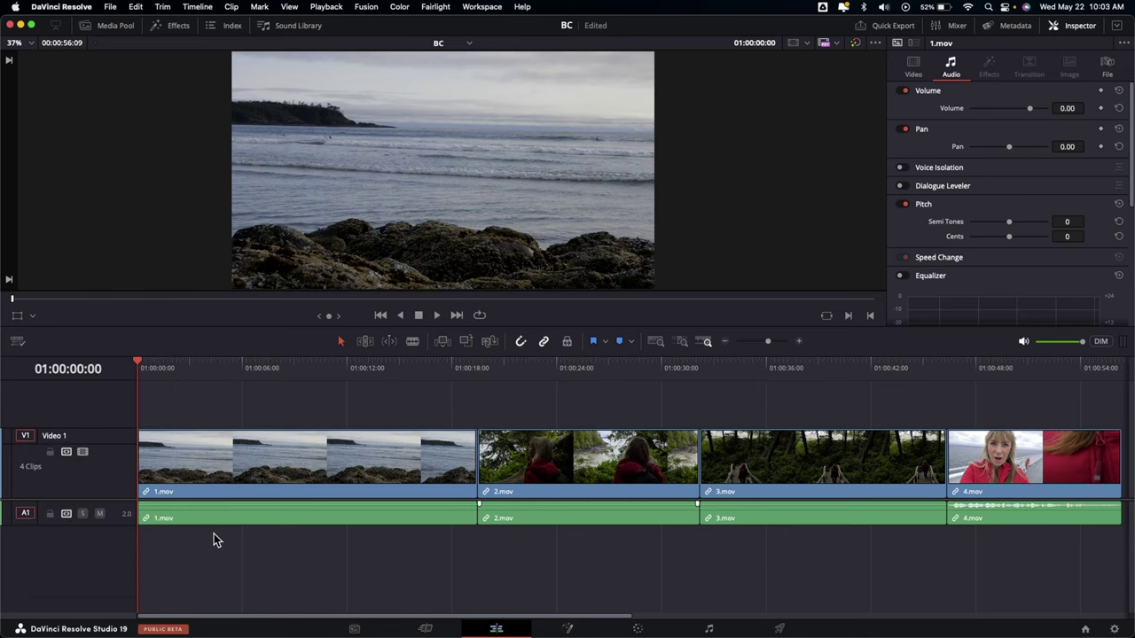
pyautogui.hscroll(5, 836, 558)
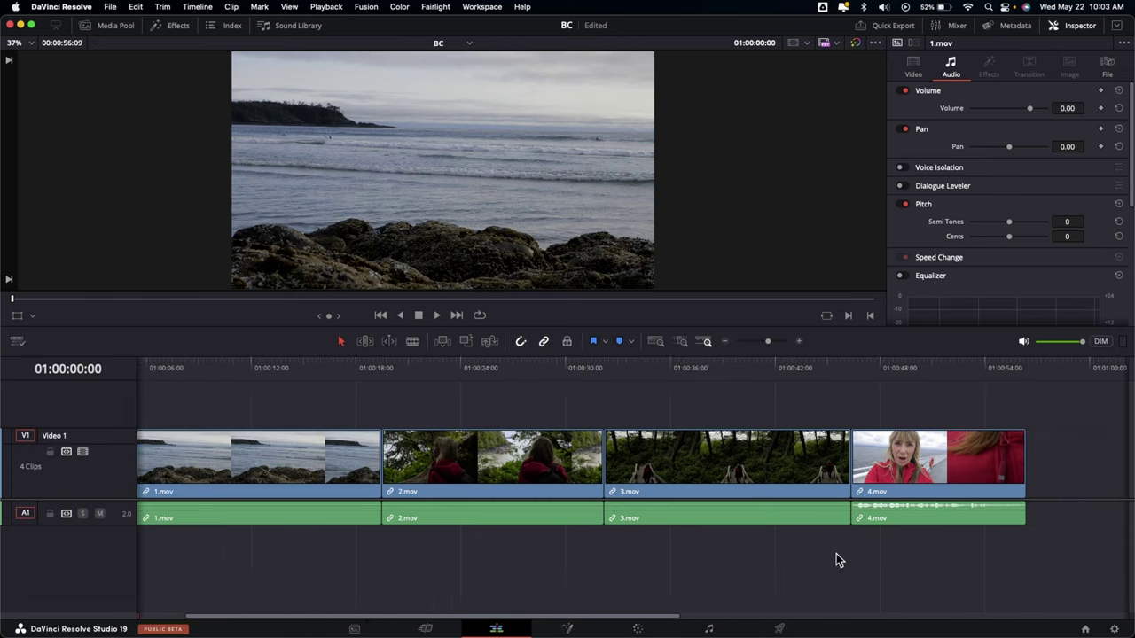
pyautogui.click(862, 390)
pyautogui.moveTo(133, 527); pyautogui.dragTo(1130, 588)
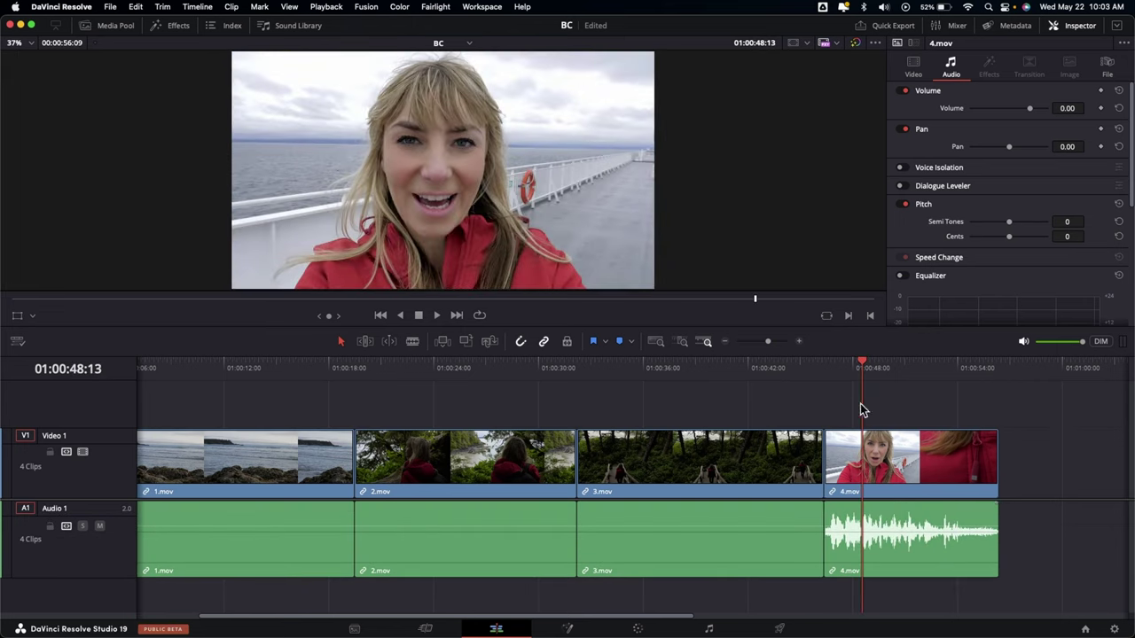
# - Rename track V1 to 'Dialogue'
pyautogui.doubleClick(53, 436)
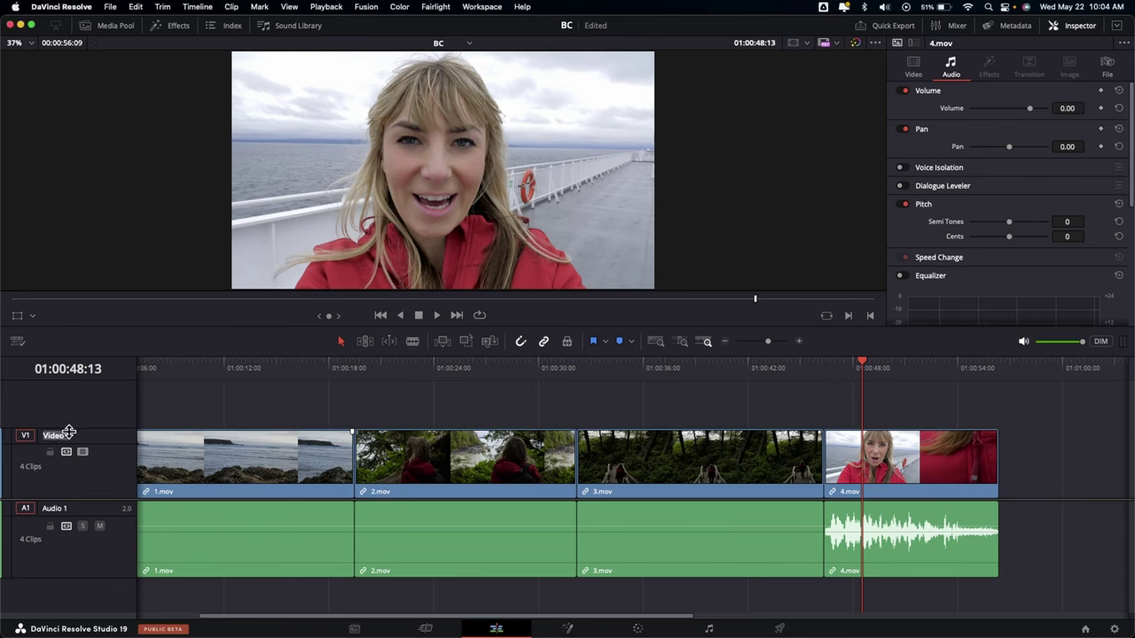
pyautogui.write('Dialogue')
pyautogui.press('Return')
# - Move 1.mov, 2.mov and 3.mov up onto V2 and name that track 'B Roll'
pyautogui.moveTo(207, 406); pyautogui.dragTo(688, 514)
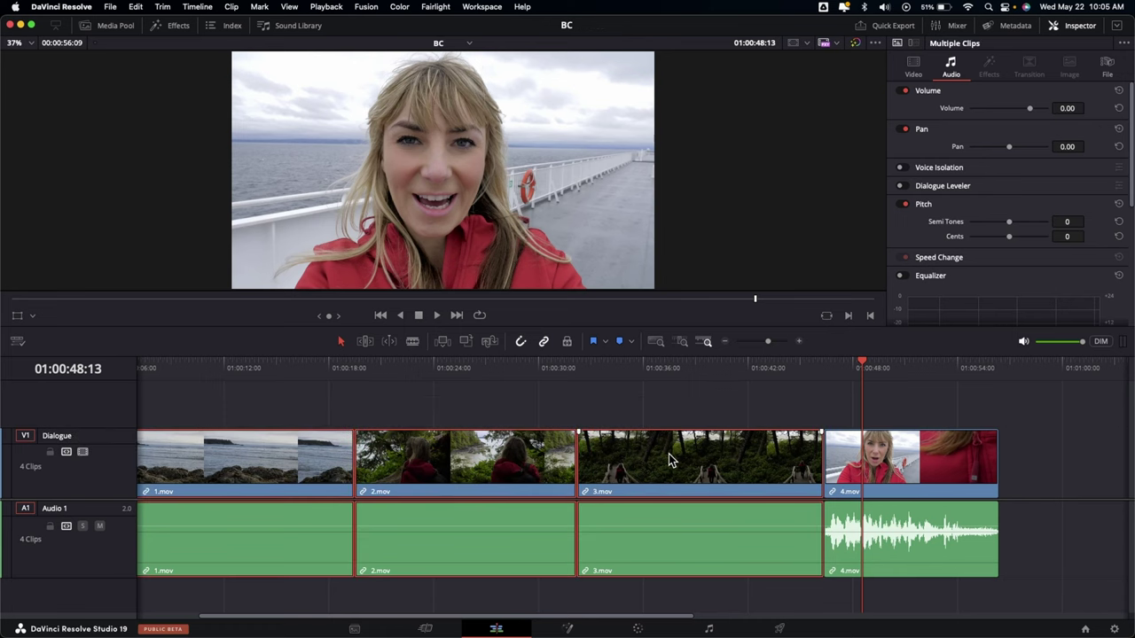
pyautogui.moveTo(669, 460); pyautogui.dragTo(668, 430)
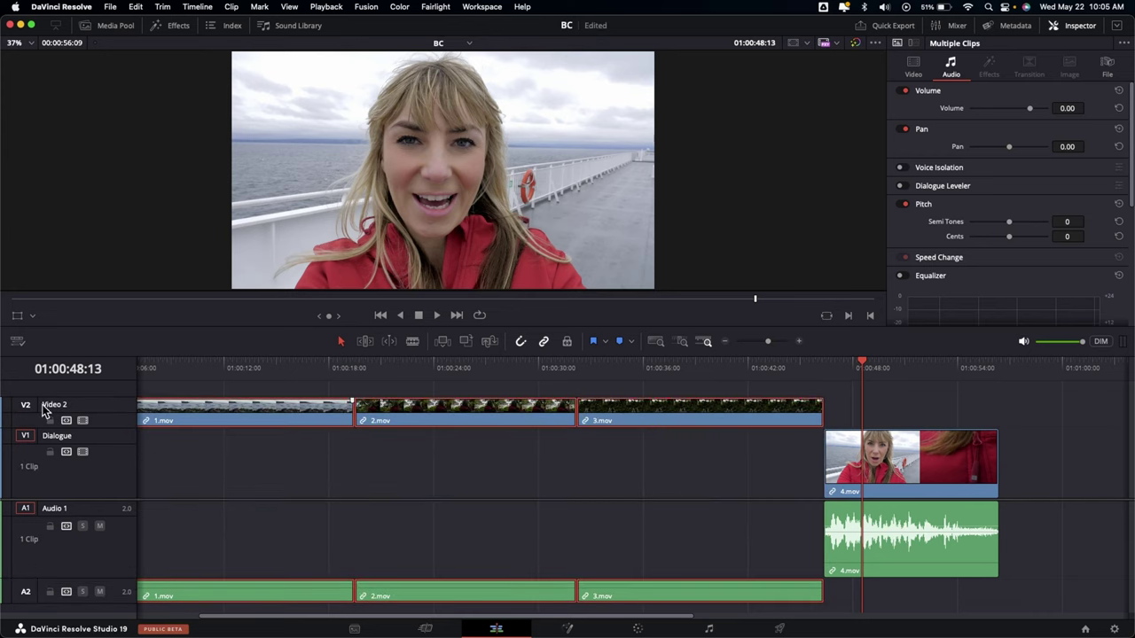
pyautogui.doubleClick(69, 405)
pyautogui.write('B Roll')
pyautogui.click(497, 500)
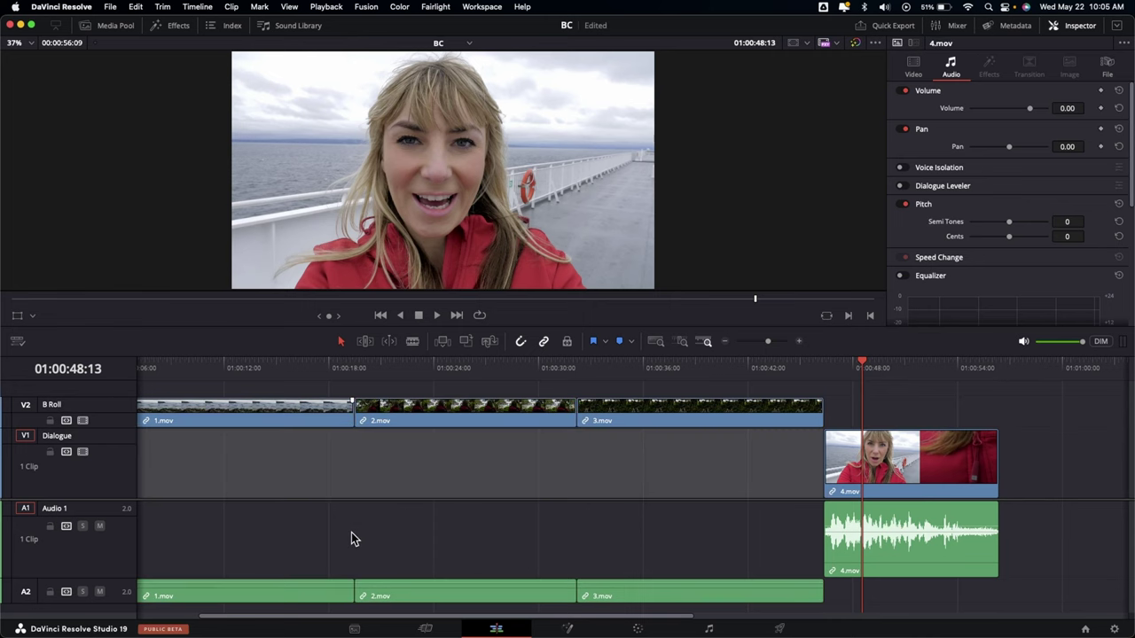
pyautogui.hscroll(-5, 341, 535)
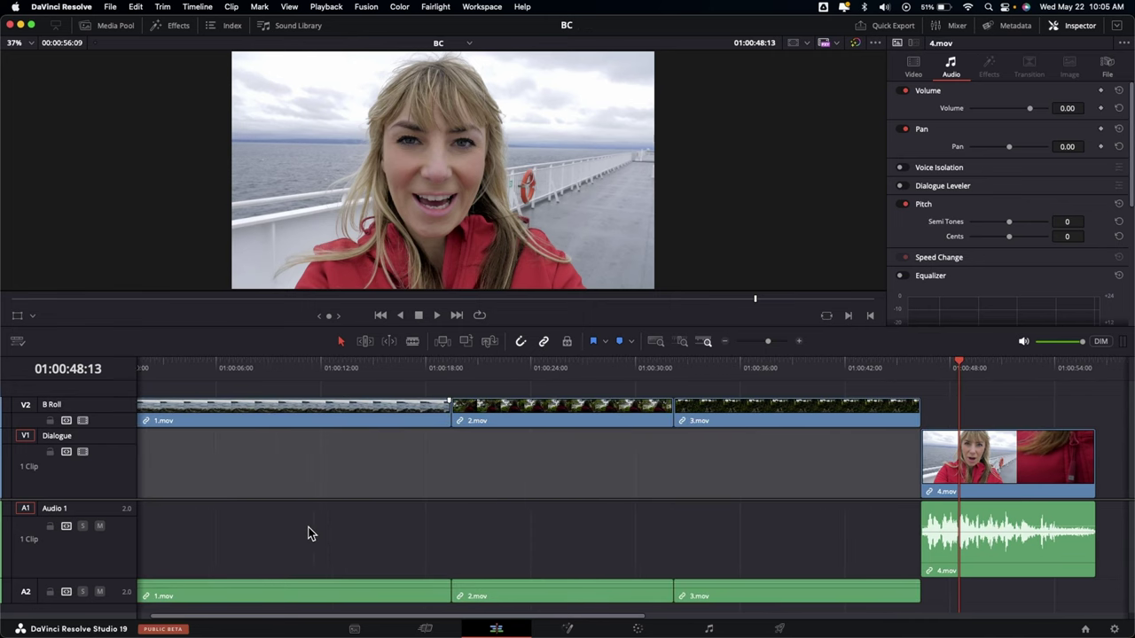
pyautogui.hscroll(-2, 309, 533)
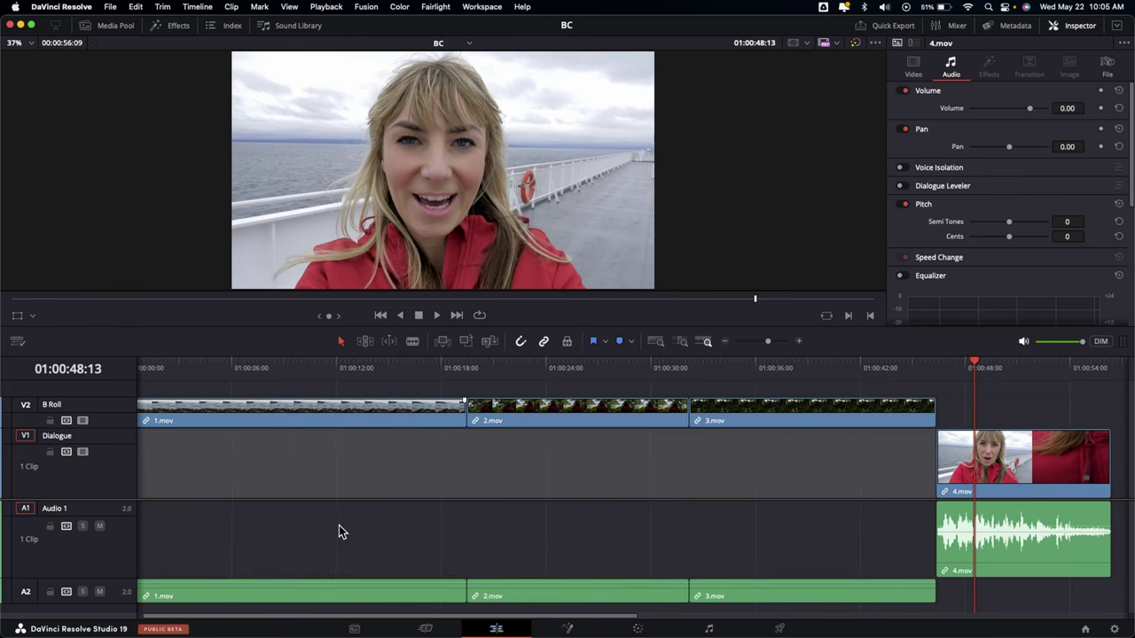
pyautogui.hscroll(2, 338, 531)
# - Delete the A2 audio of 1.mov, 2.mov and 3.mov, keeping only 4.mov's sound on Audio 1
pyautogui.moveTo(258, 550); pyautogui.dragTo(742, 596)
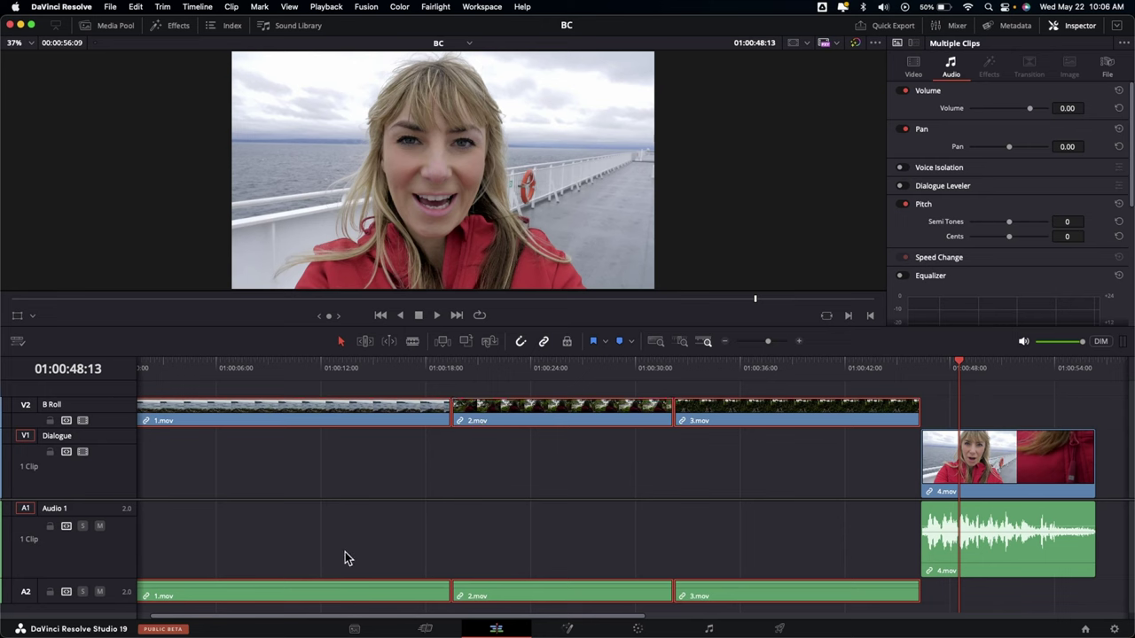
pyautogui.press('BackSpace')
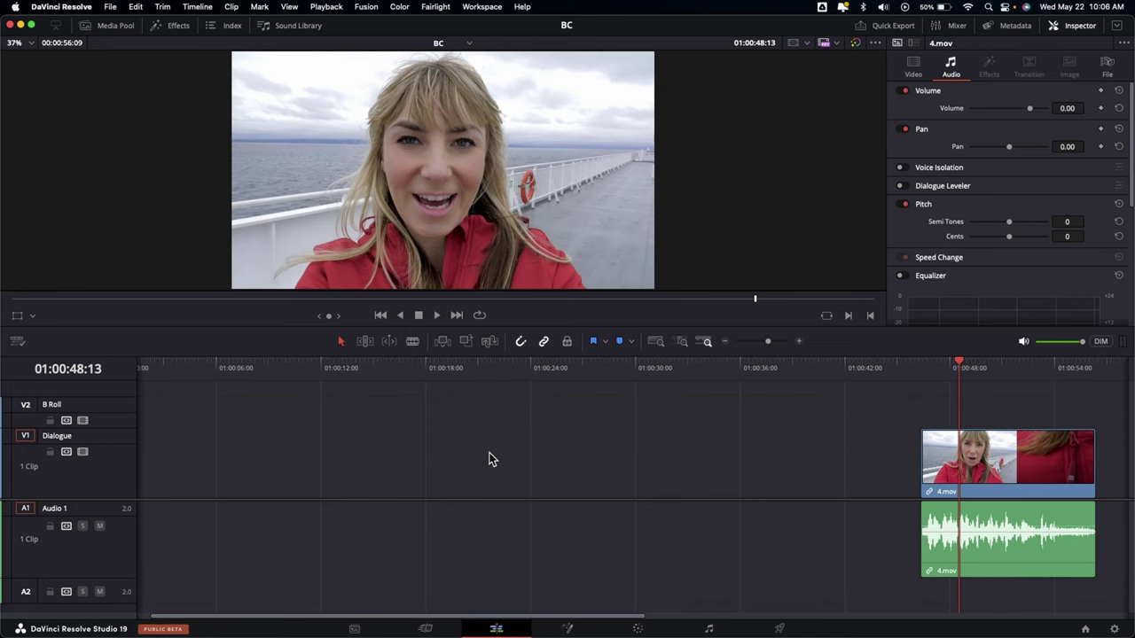
pyautogui.press('super+z')
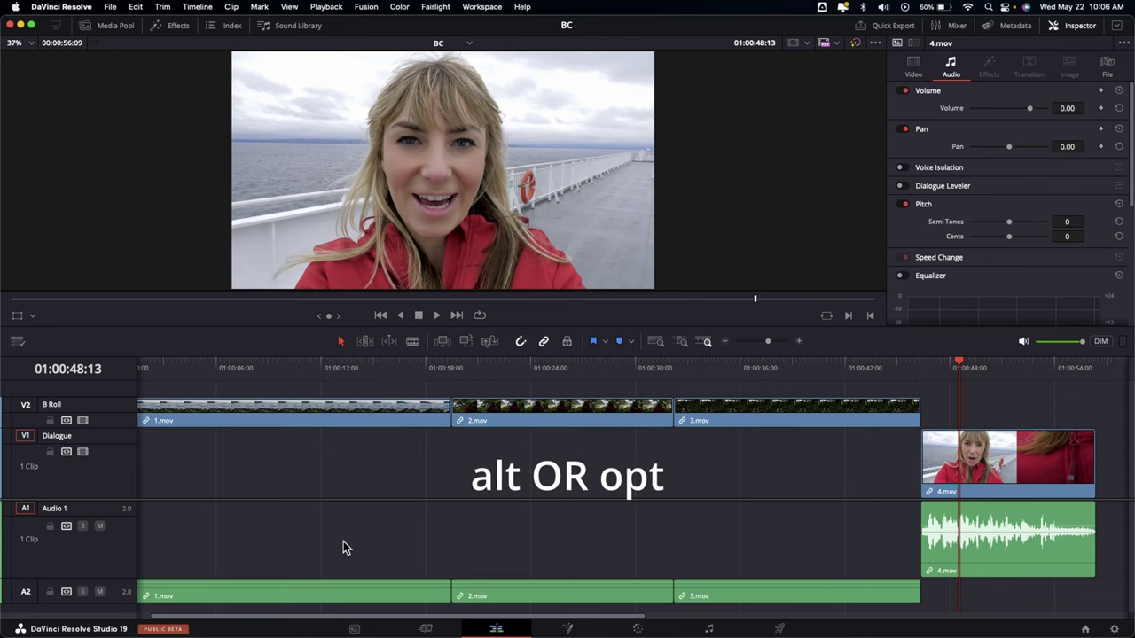
pyautogui.moveTo(325, 540); pyautogui.dragTo(585, 600)
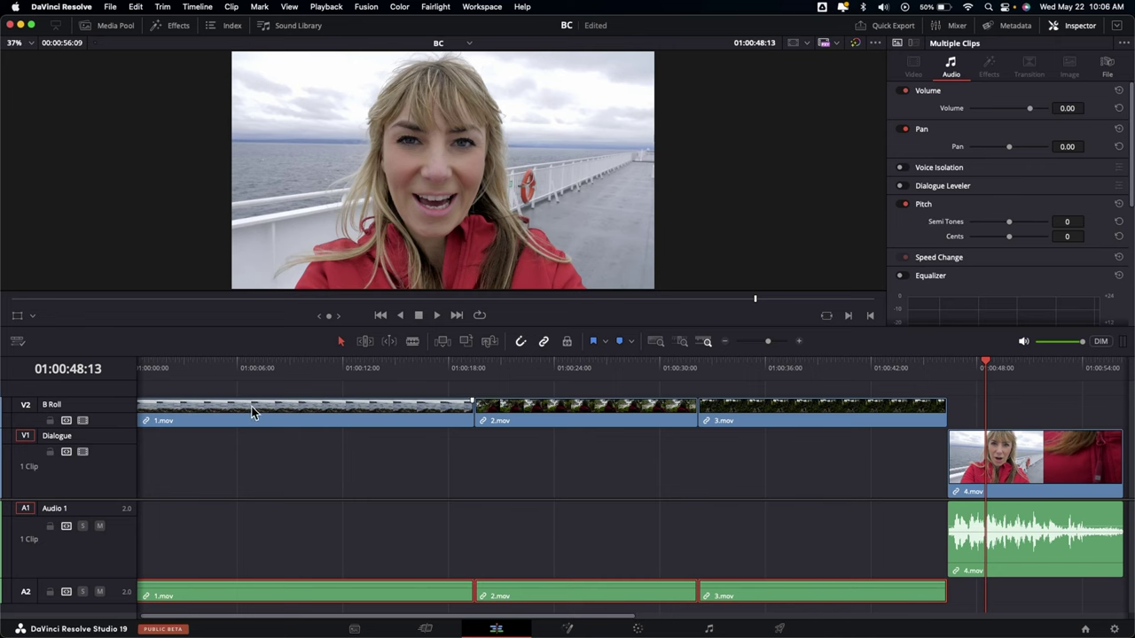
pyautogui.press('Delete')
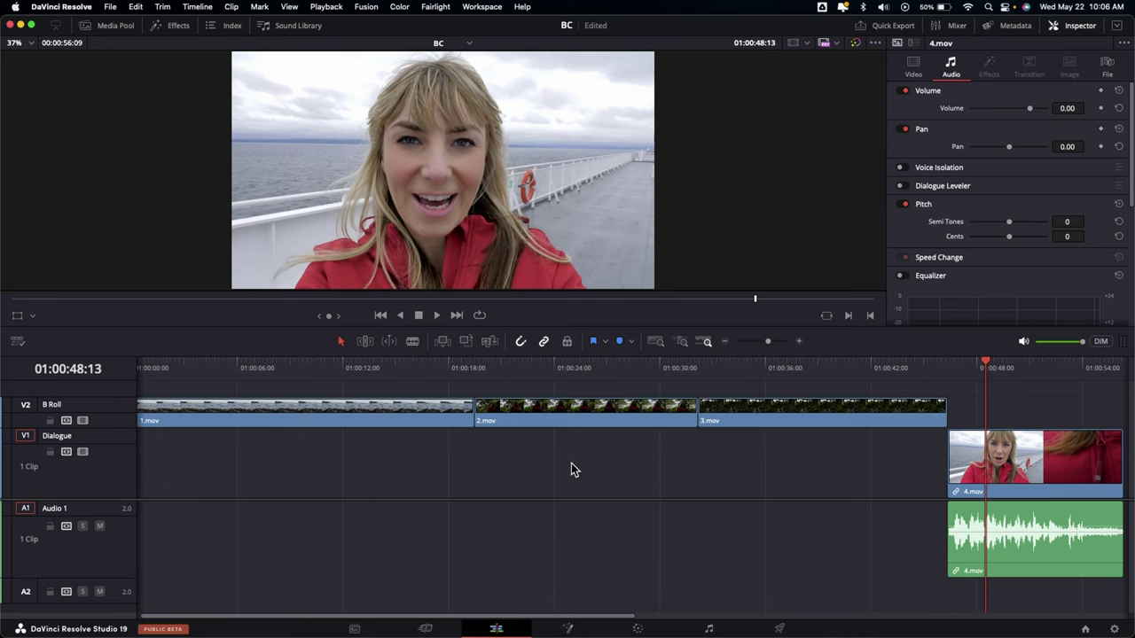
pyautogui.hscroll(3, 603, 443)
pyautogui.click(652, 371)
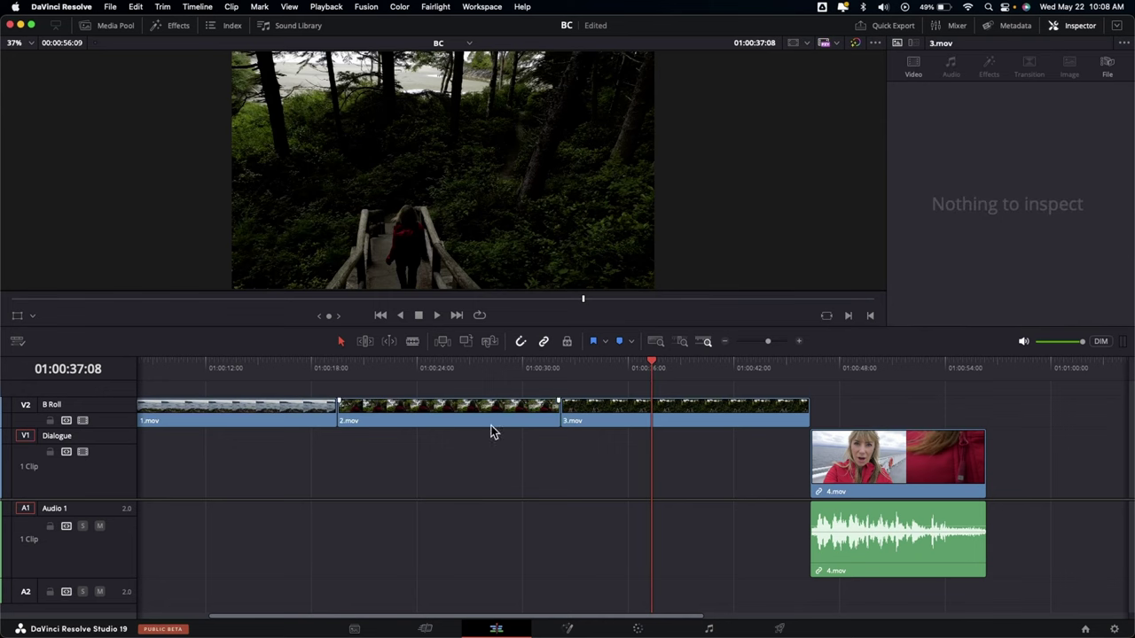
# - Slide 3.mov later on B Roll so it overlaps the end of 4.mov
pyautogui.click(635, 420)
pyautogui.moveTo(635, 420); pyautogui.dragTo(984, 364)
pyautogui.click(879, 373)
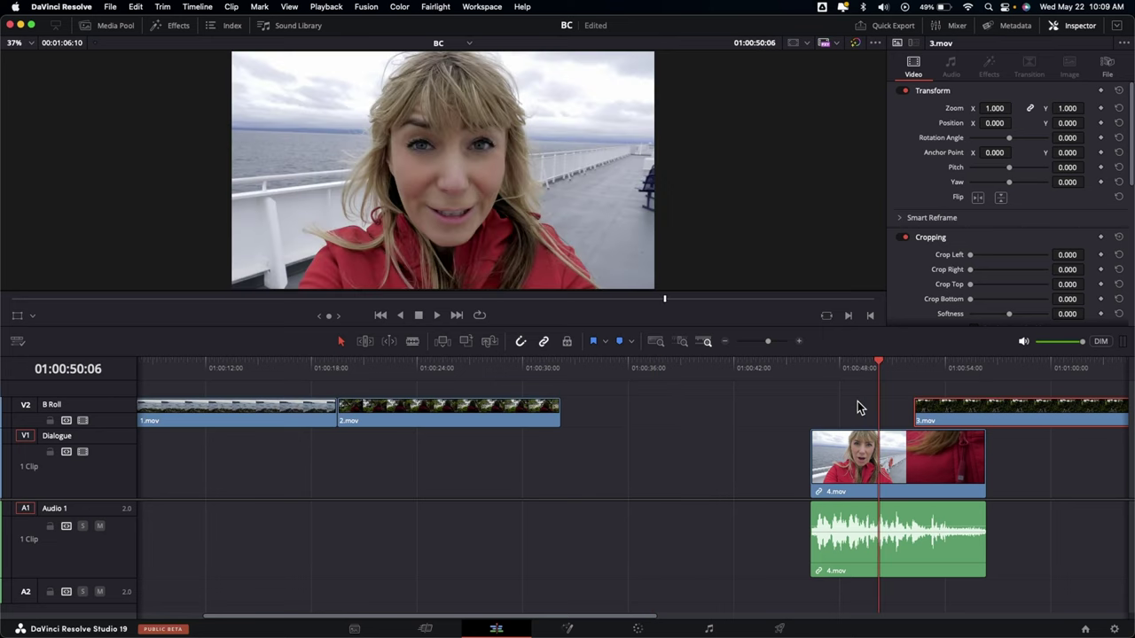
pyautogui.hscroll(5, 858, 401)
pyautogui.hscroll(2, 838, 402)
# - Play back from about 01:00:49 to preview 3.mov's new placement
pyautogui.click(645, 370)
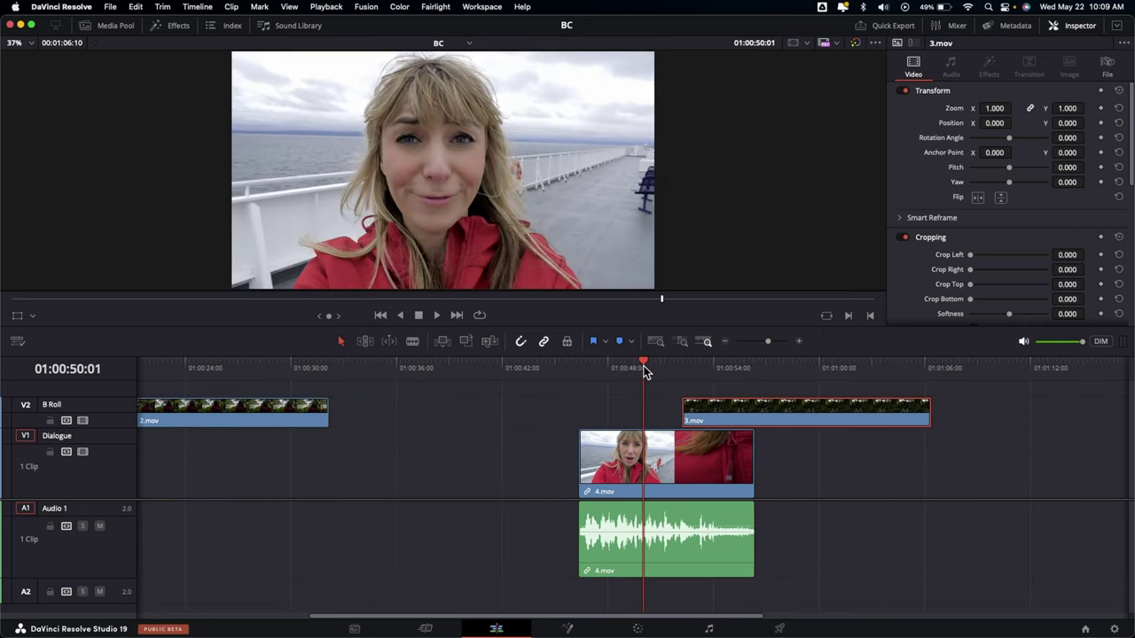
pyautogui.click(615, 371)
pyautogui.press('space')
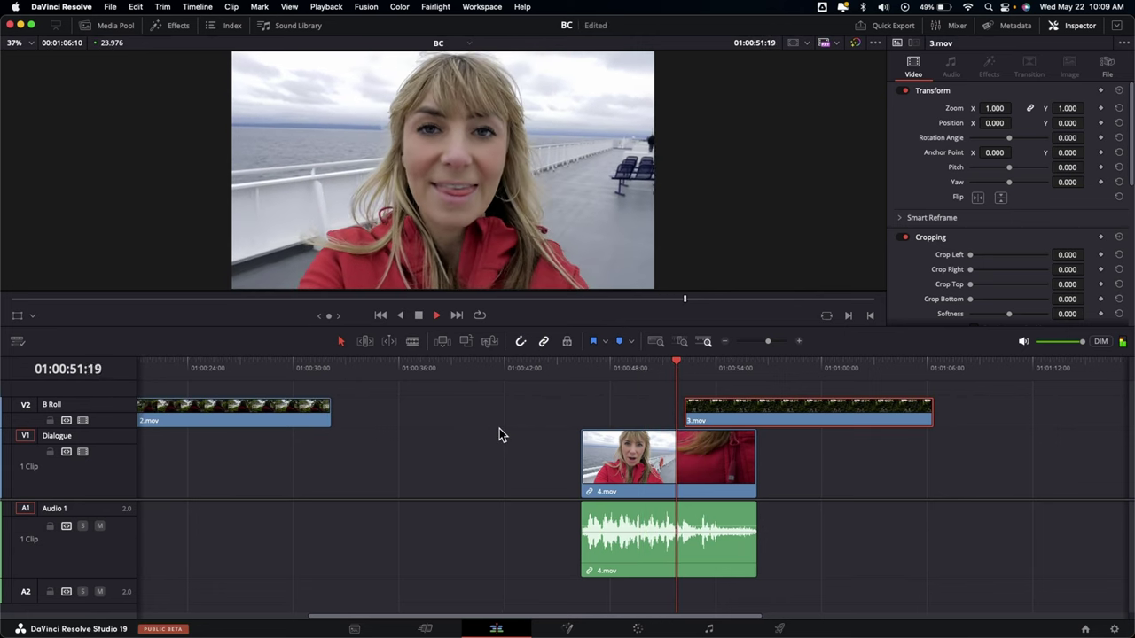
pyautogui.hscroll(2, 499, 429)
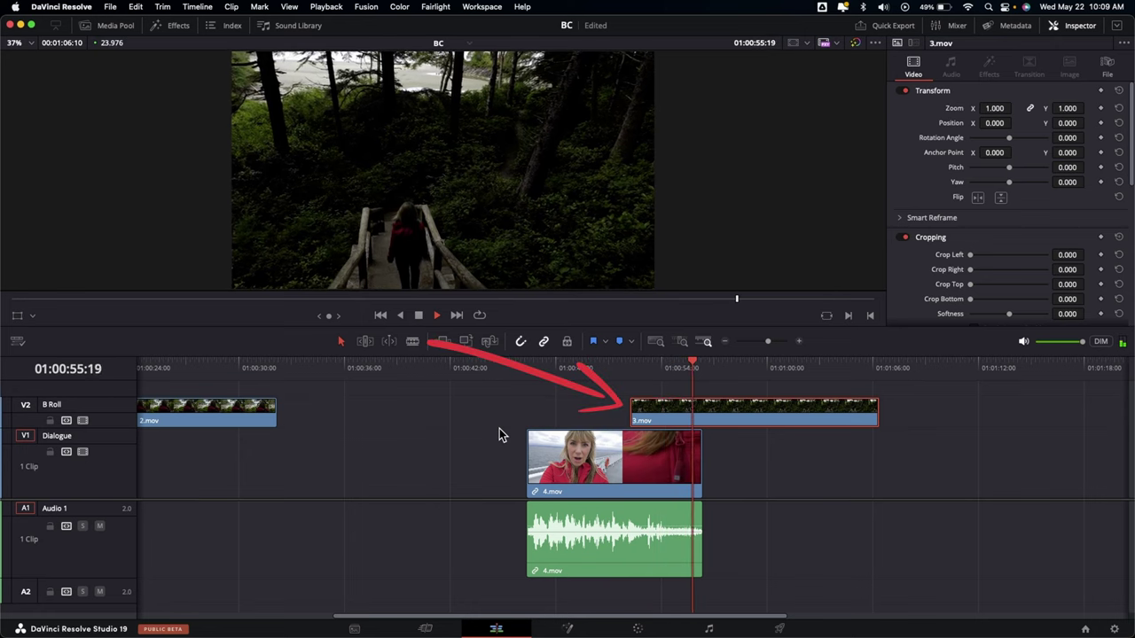
pyautogui.press('space')
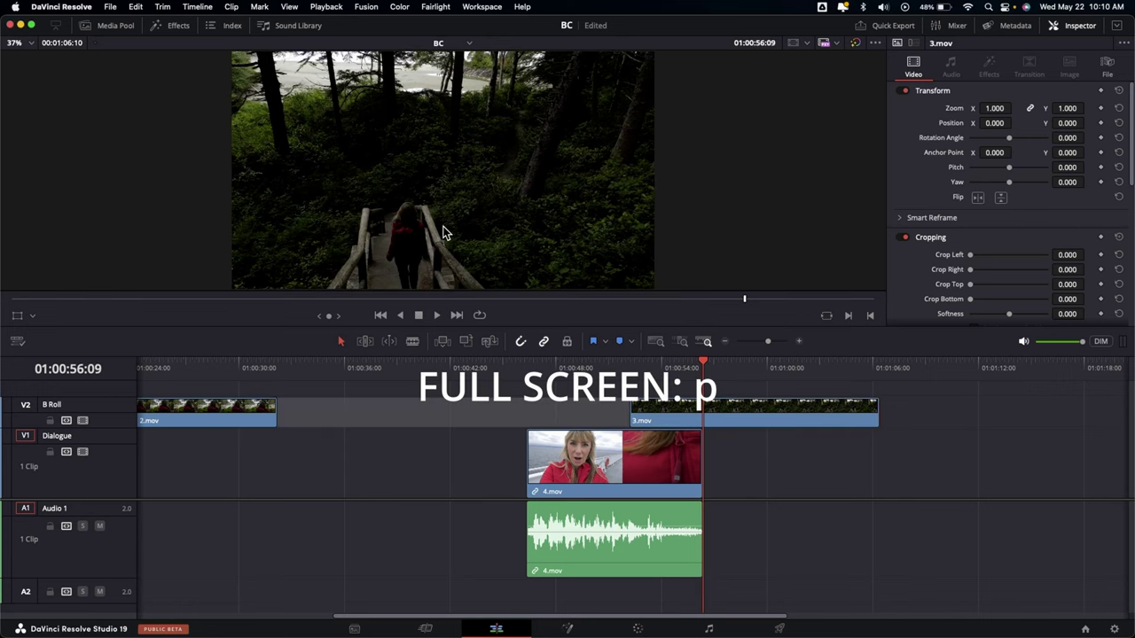
pyautogui.press('p')
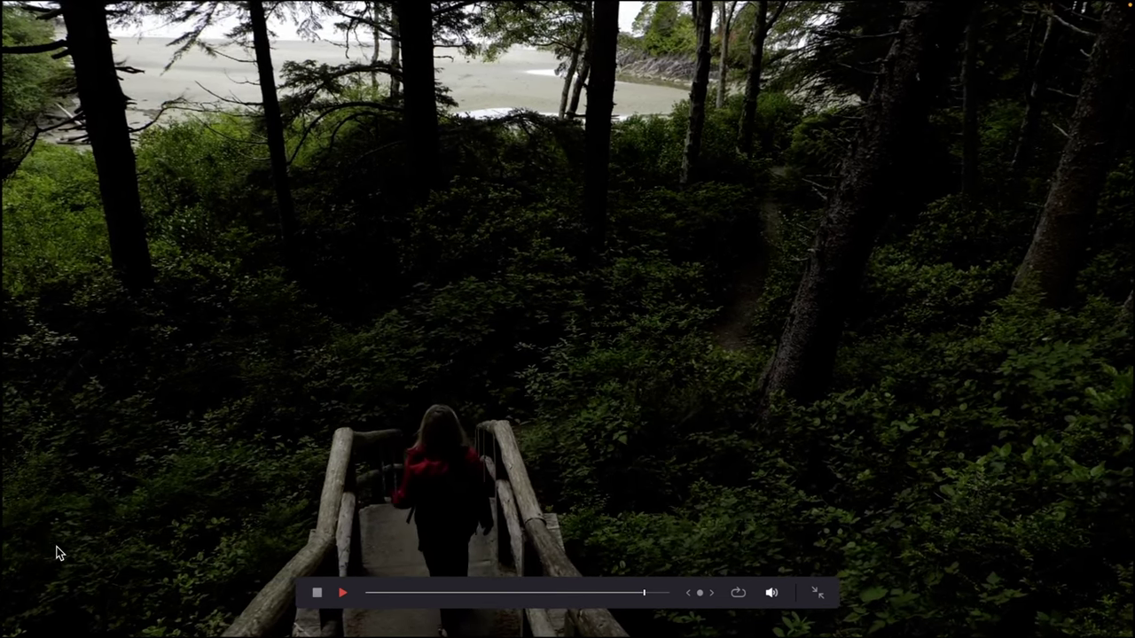
pyautogui.press('p')
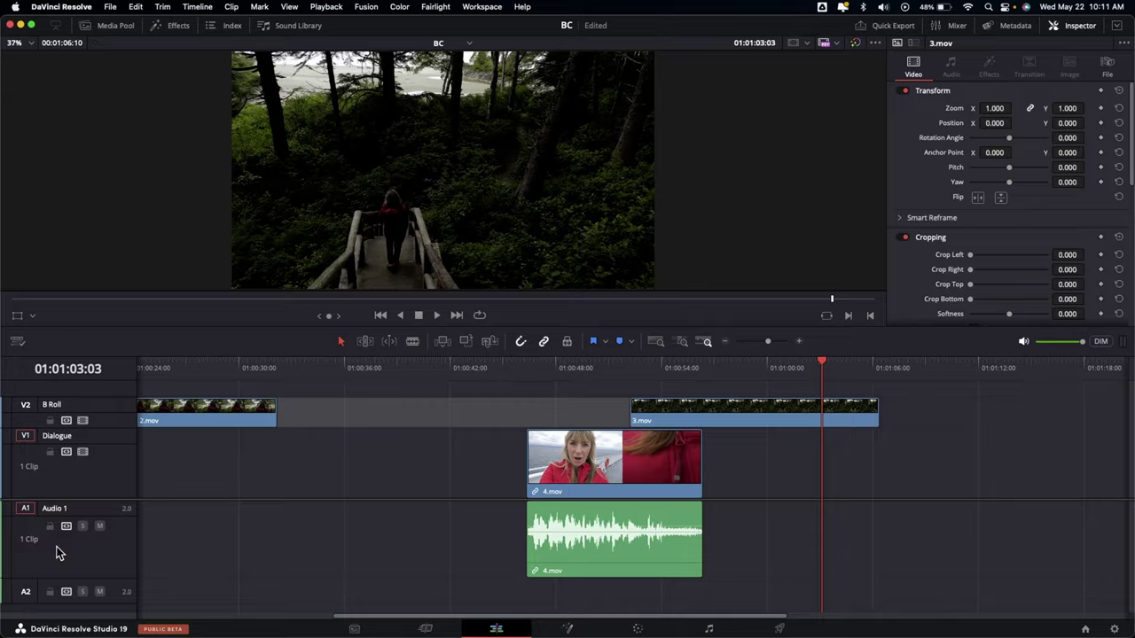
# - Change 3.mov's clip speed to 250% so it runs about five seconds
pyautogui.rightClick(750, 417)
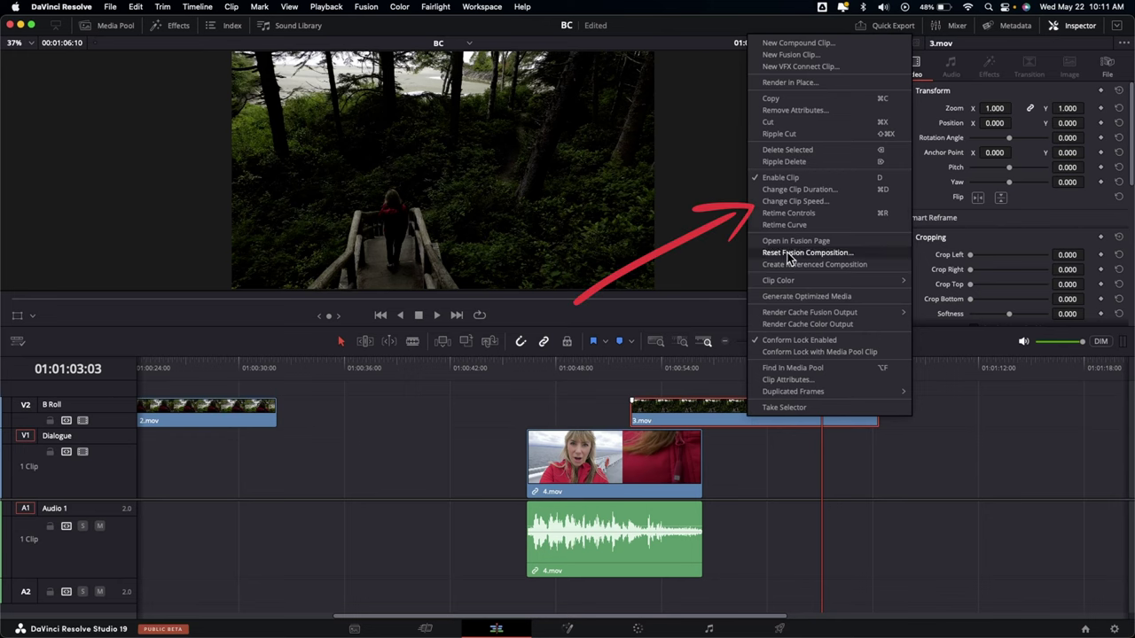
pyautogui.click(838, 202)
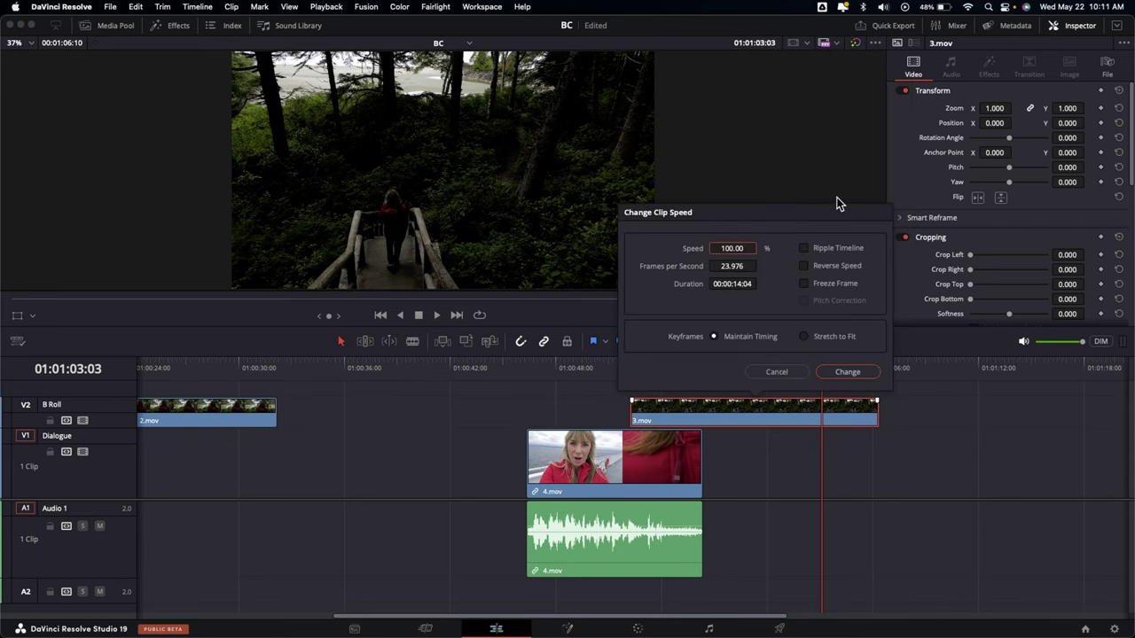
pyautogui.click(729, 249)
pyautogui.write('250')
pyautogui.press('Tab')
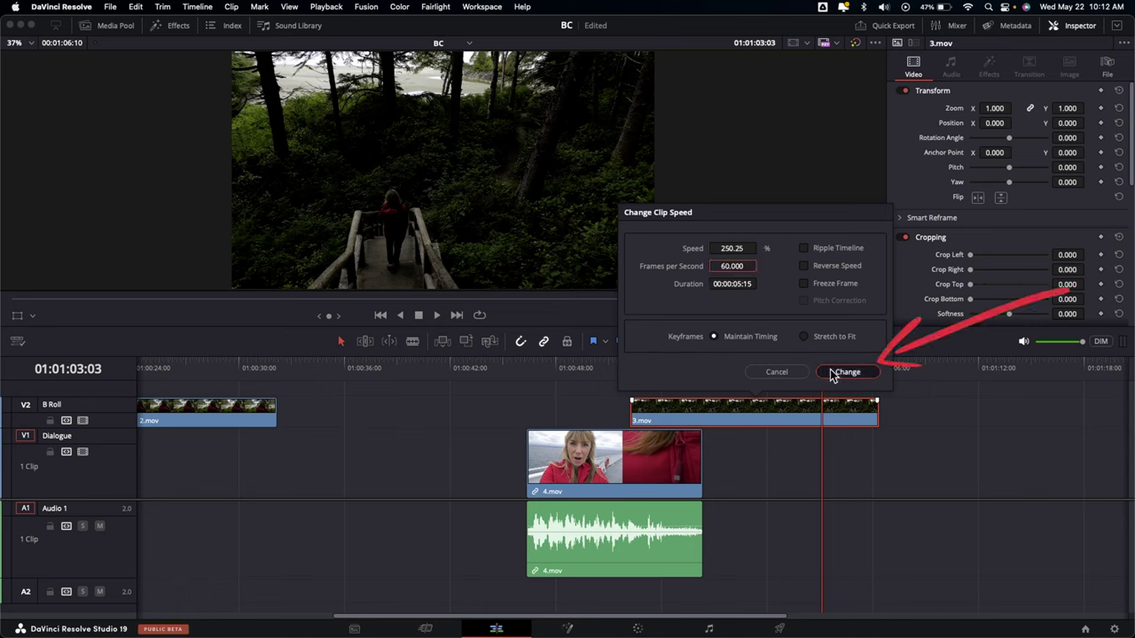
pyautogui.click(847, 372)
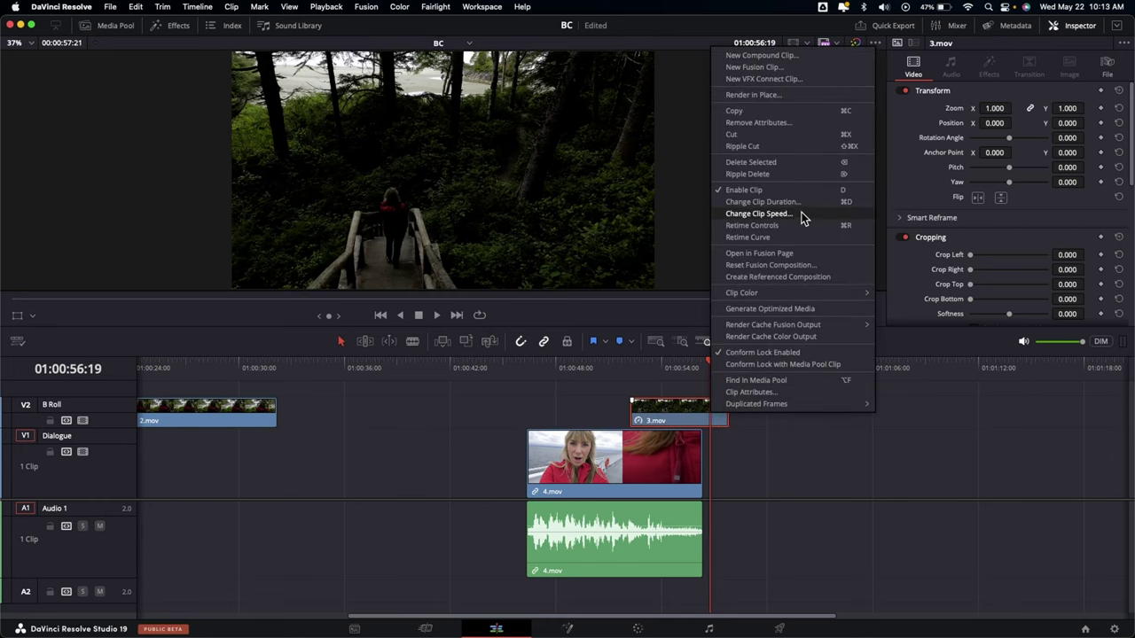
# - Turn on Reverse Speed for 3.mov in Change Clip Speed
pyautogui.click(802, 213)
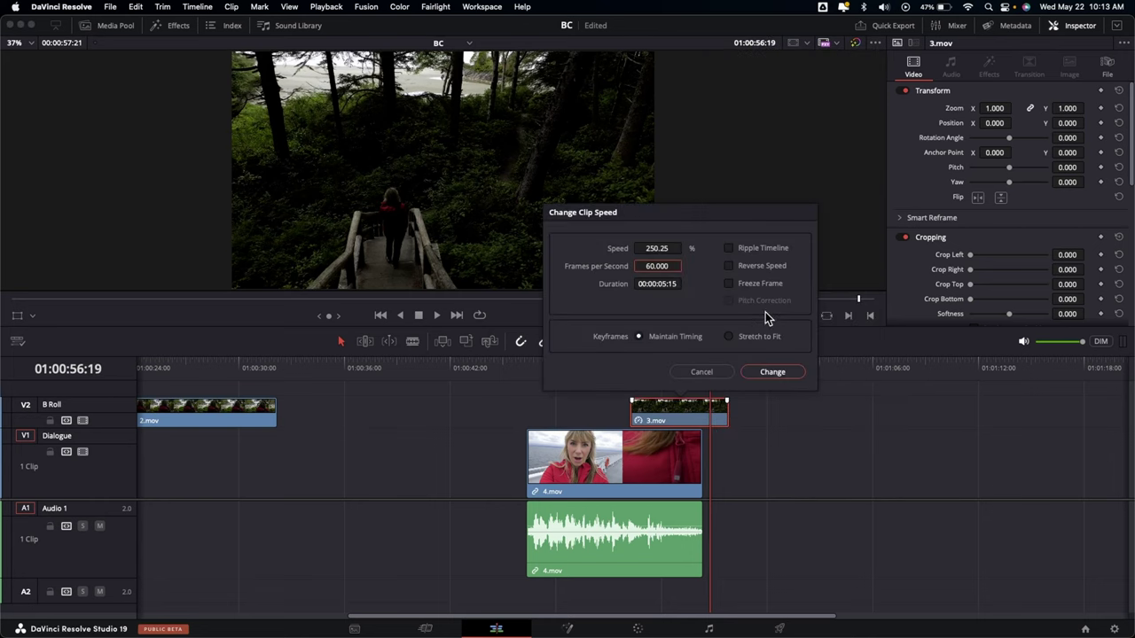
pyautogui.click(729, 266)
pyautogui.press('Return')
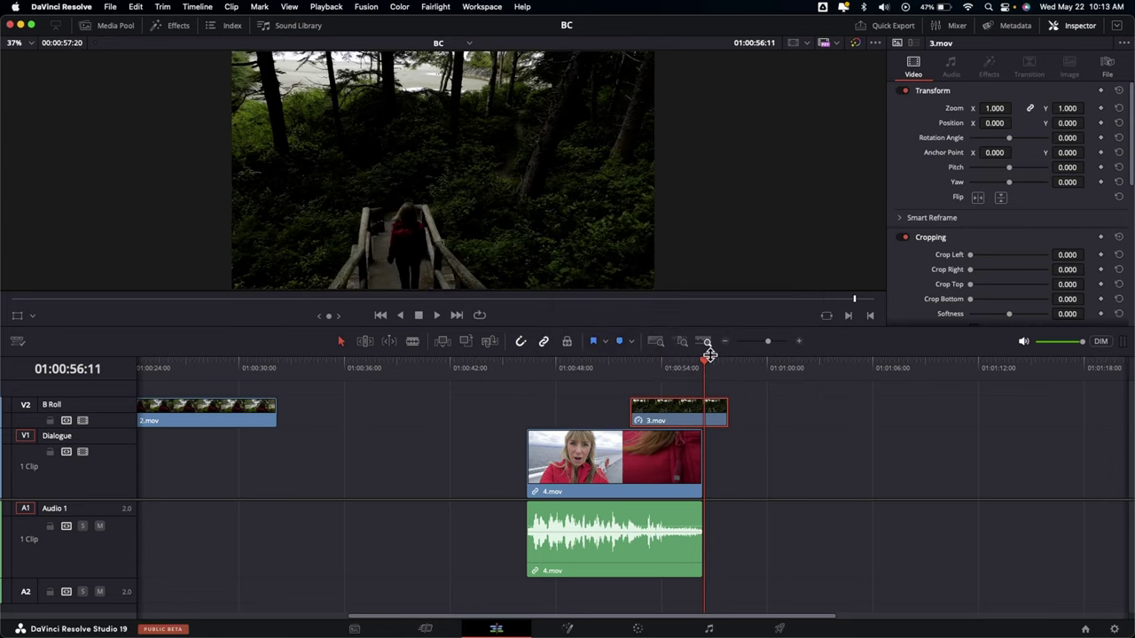
# - Zoom in, place the playhead one frame before 3.mov's end, and switch to the Blade tool
pyautogui.moveTo(711, 363); pyautogui.dragTo(726, 368)
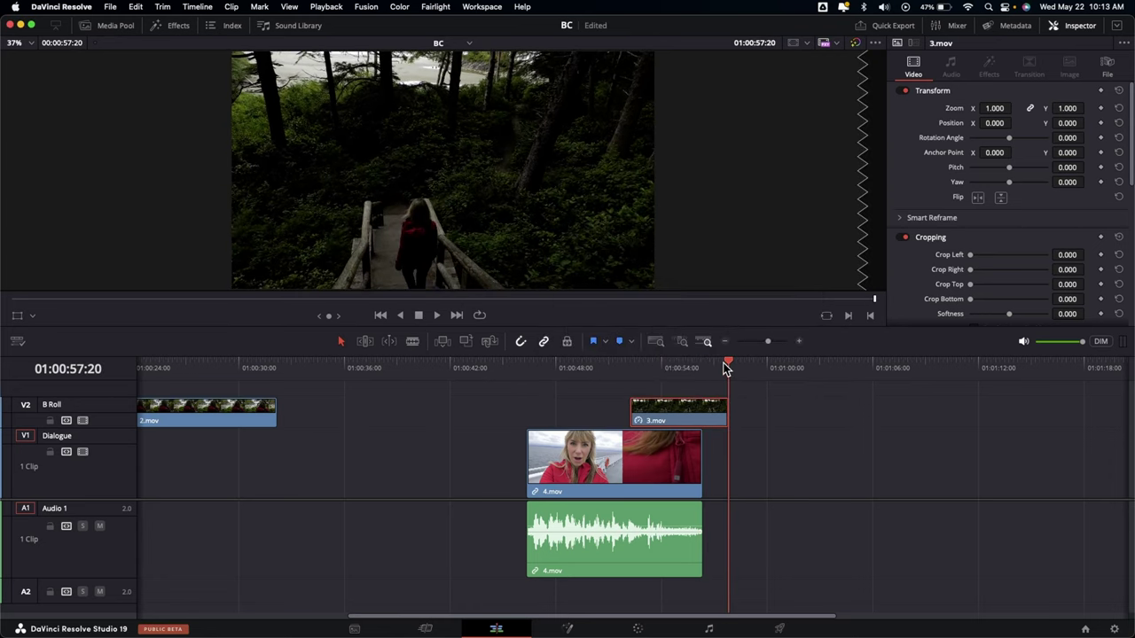
pyautogui.hscroll(1, 722, 381)
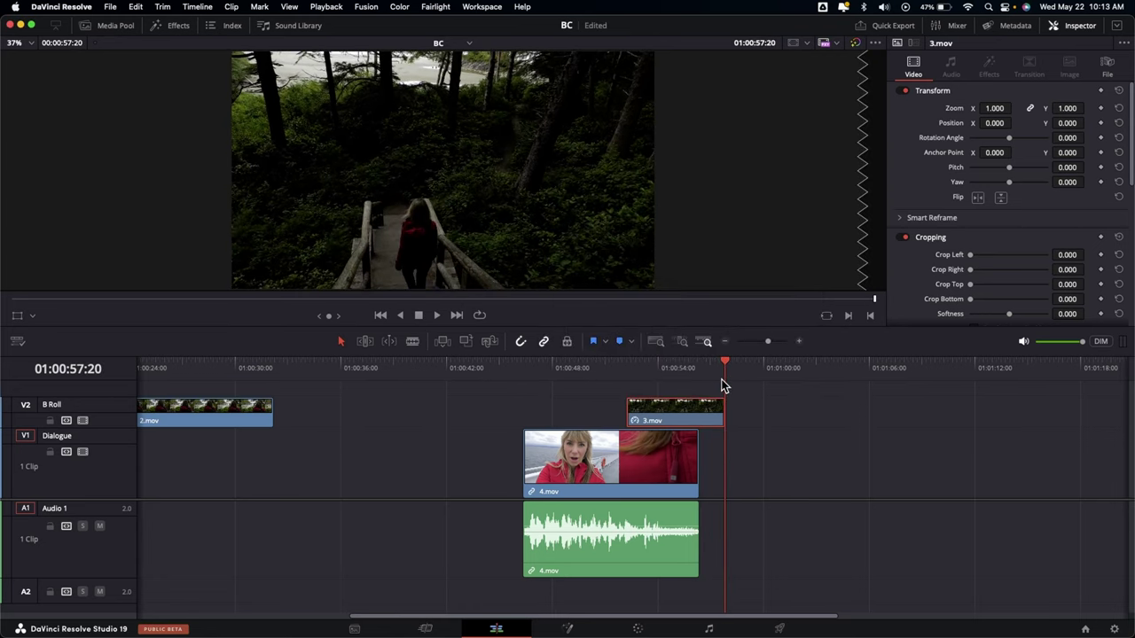
pyautogui.press('super+equal')
pyautogui.press('super+equal')
pyautogui.press('super+equal')
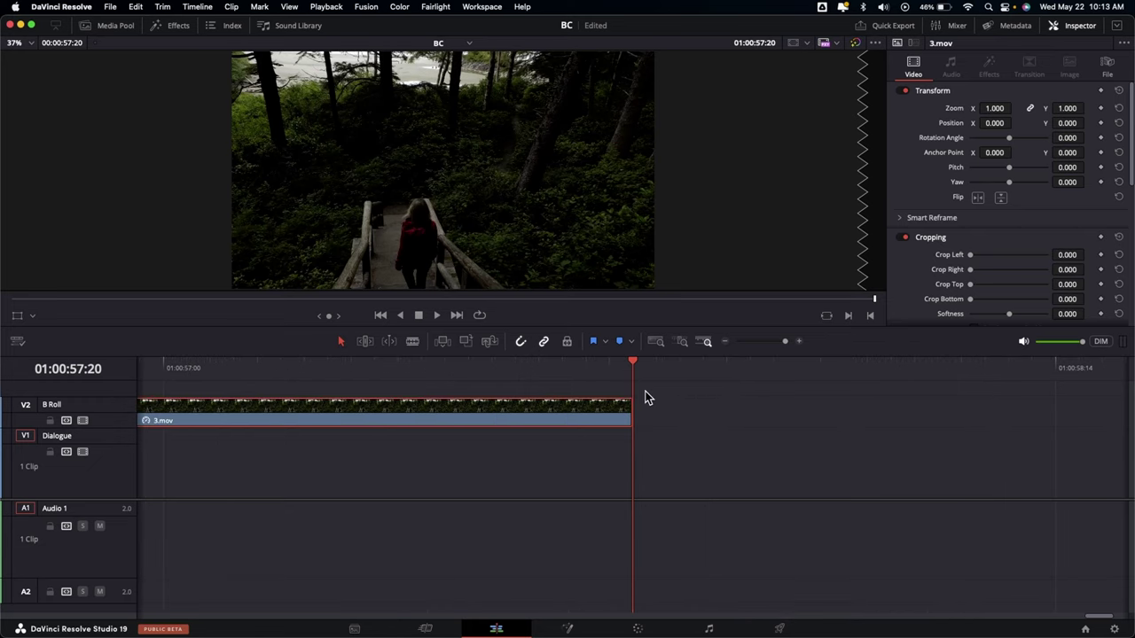
pyautogui.press('Left')
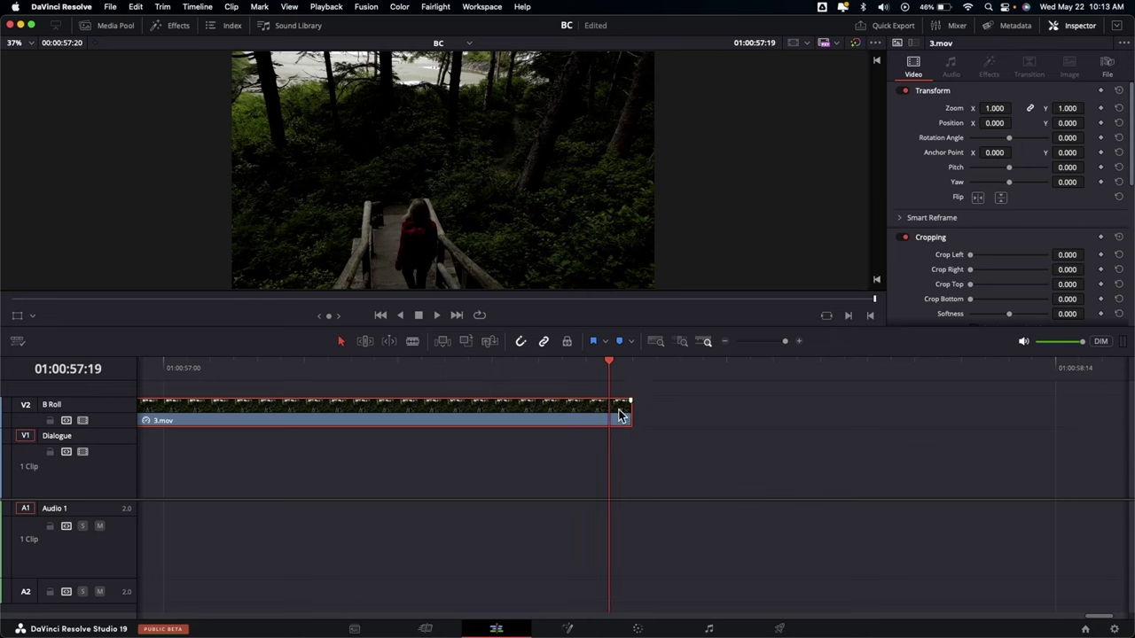
pyautogui.press('b')
# - Make the one-frame 3.mov tail a forward freeze frame with Reverse Speed off
pyautogui.moveTo(626, 408); pyautogui.dragTo(559, 421)
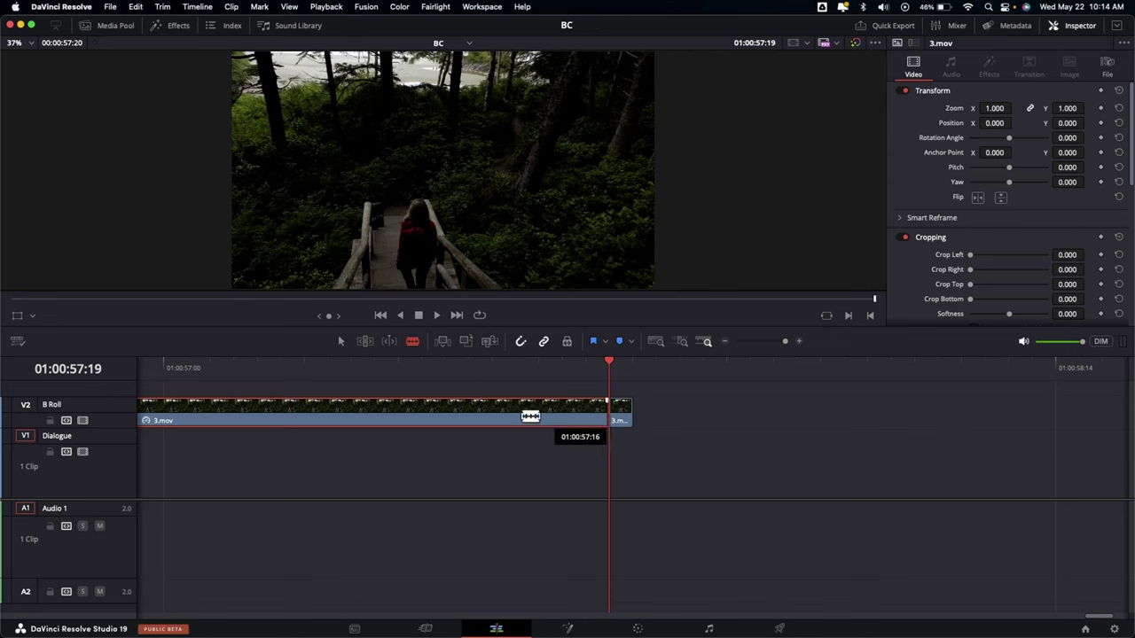
pyautogui.click(341, 341)
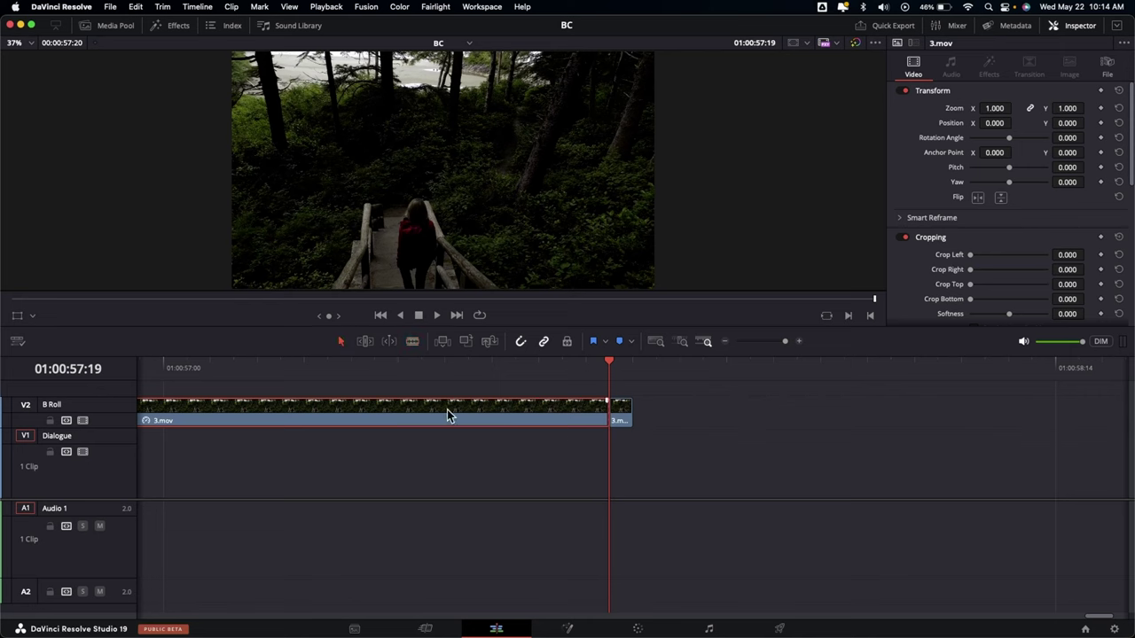
pyautogui.click(621, 422)
pyautogui.rightClick(624, 417)
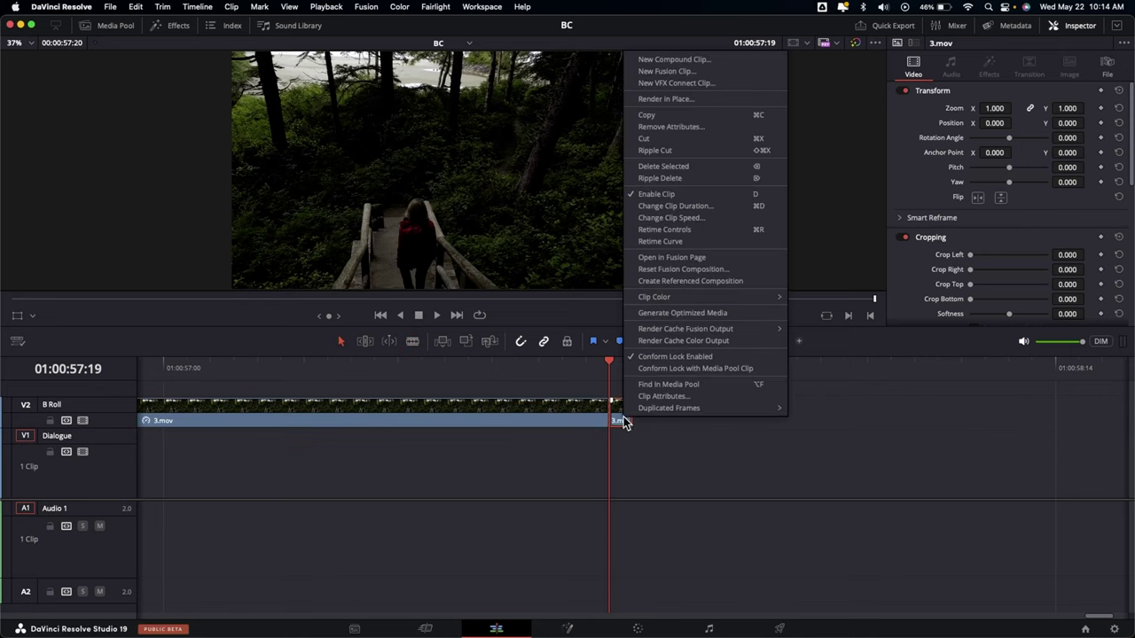
pyautogui.click(737, 222)
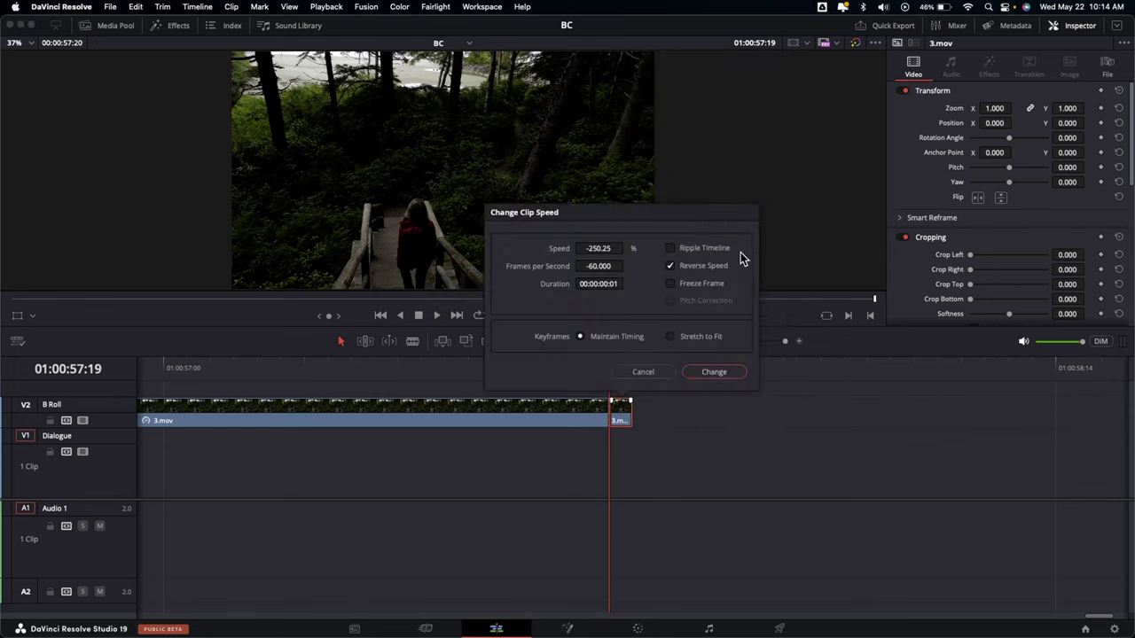
pyautogui.click(670, 267)
pyautogui.click(670, 283)
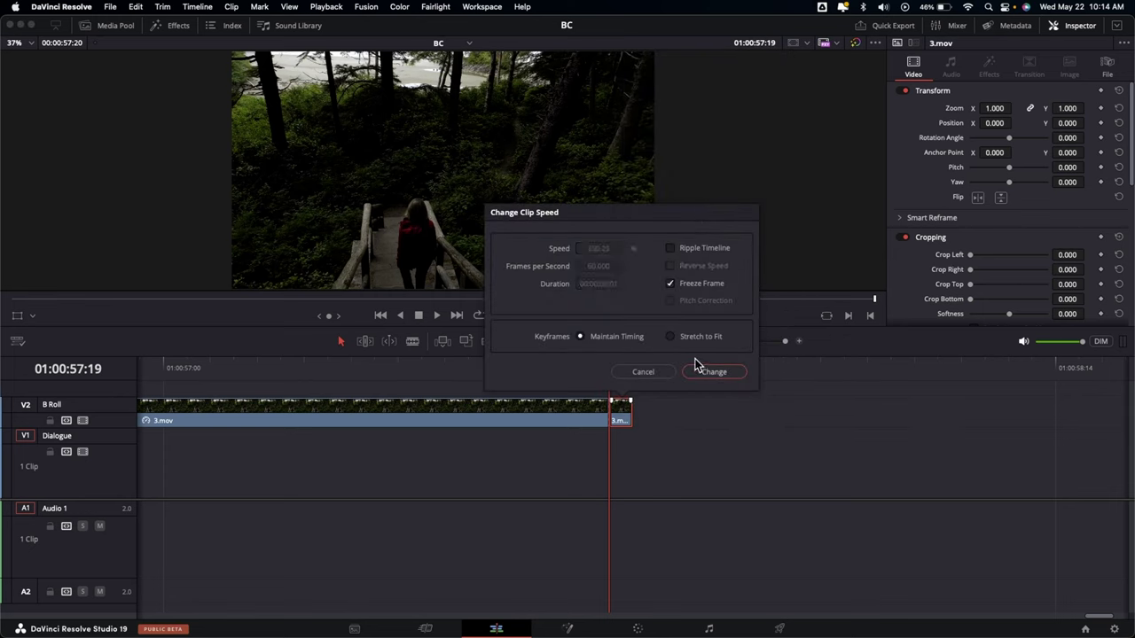
pyautogui.click(698, 375)
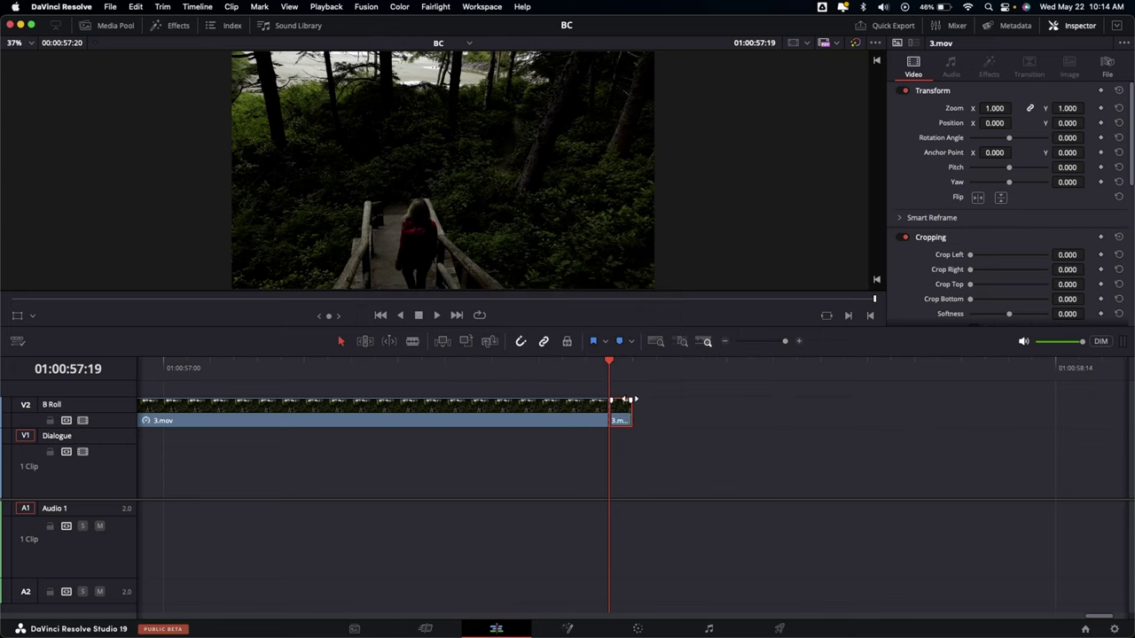
# - Extend the freeze-frame tail to about 01:00:58:13 and scrub across it to check
pyautogui.moveTo(628, 405); pyautogui.dragTo(960, 413)
pyautogui.moveTo(608, 370)
pyautogui.mouseDown()
pyautogui.moveTo(970, 385)
pyautogui.moveTo(615, 398)
pyautogui.moveTo(613, 382)
pyautogui.moveTo(661, 382)
pyautogui.moveTo(592, 381)
pyautogui.mouseUp()
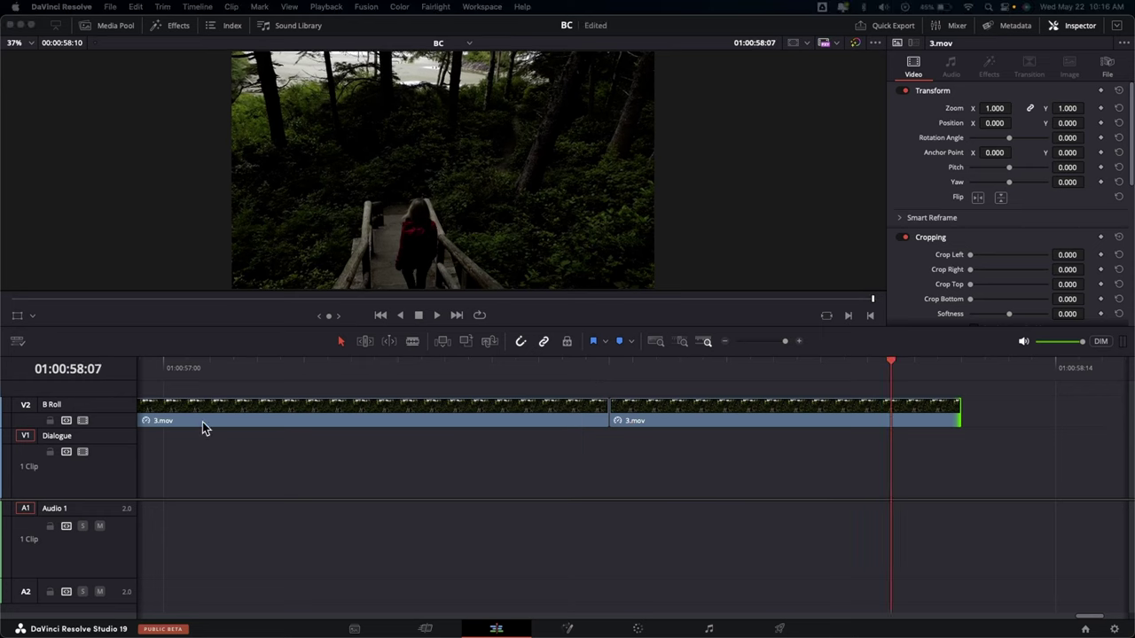
# - Raise the 4.mov dialogue clip's volume line from 0.00 to about +6.49 dB
pyautogui.hscroll(-5, 192, 427)
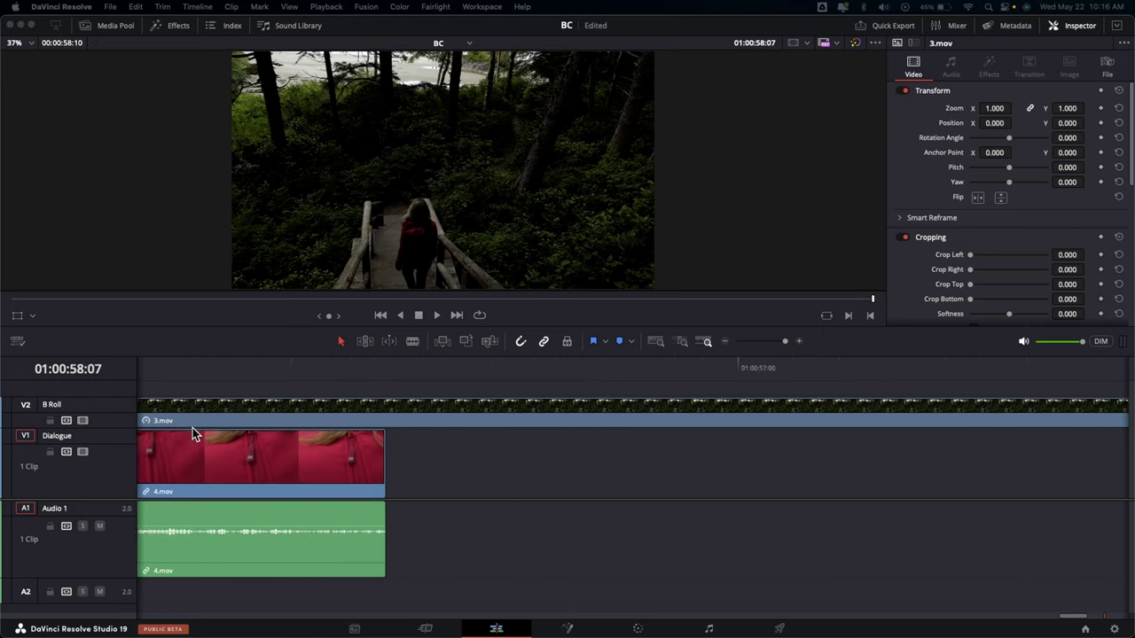
pyautogui.scroll(2, 193, 427)
pyautogui.scroll(-3, 236, 382)
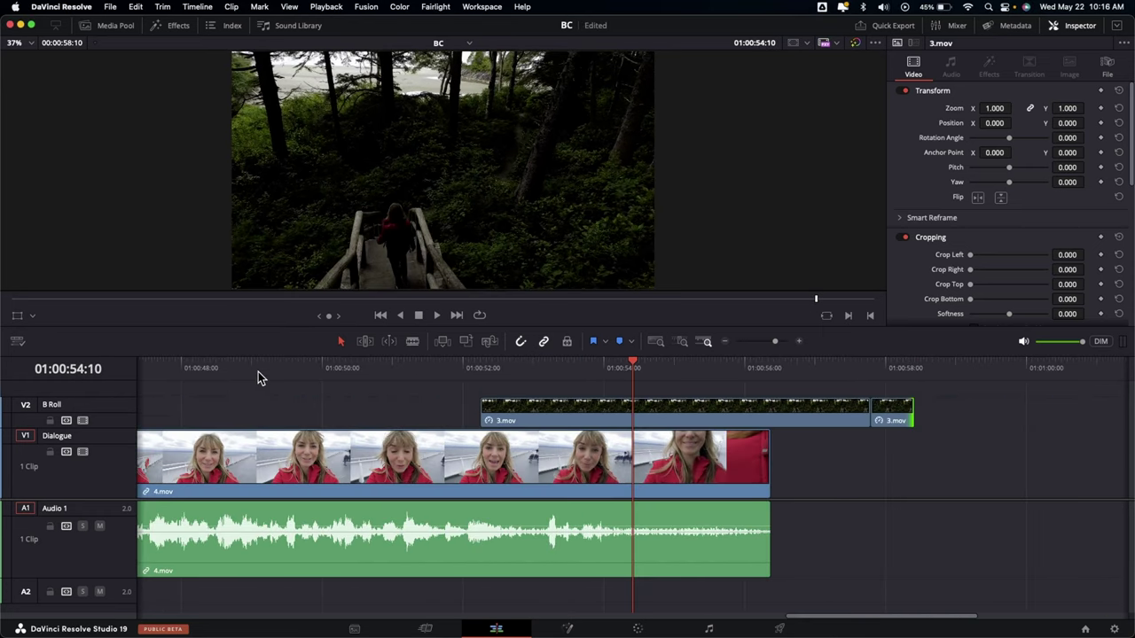
pyautogui.click(258, 372)
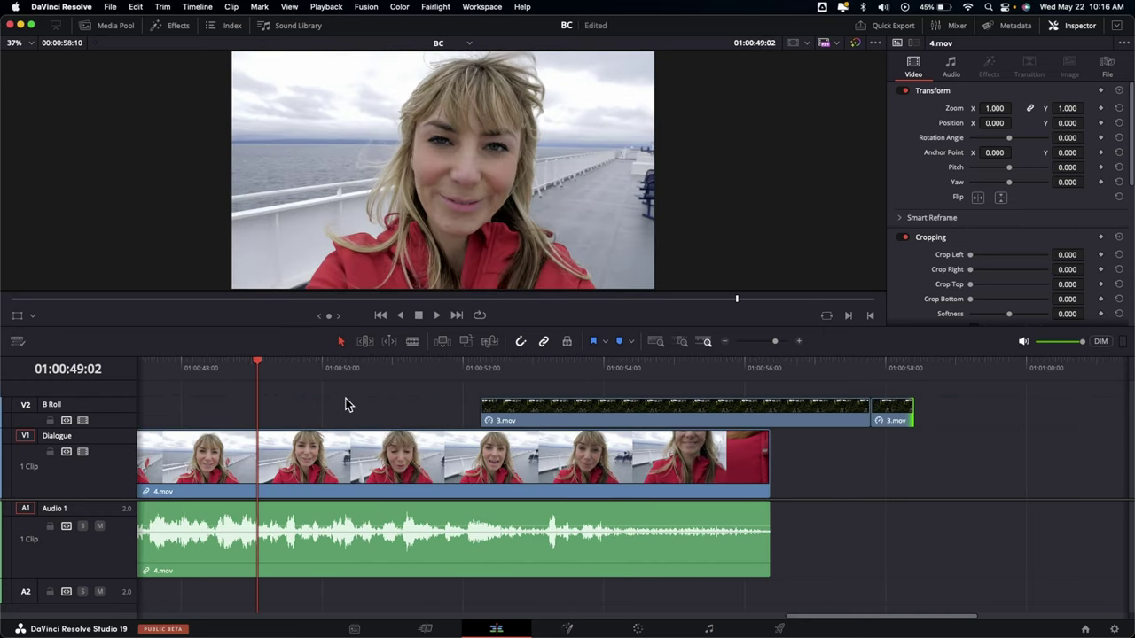
pyautogui.hotkey('shift', 'Right')
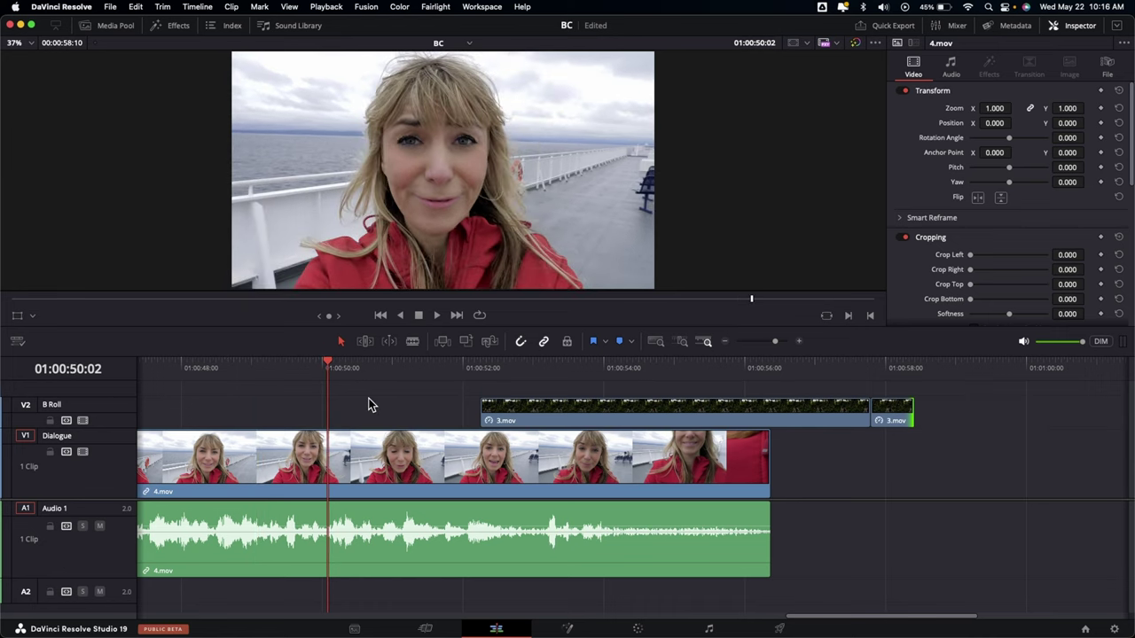
pyautogui.press('super+minus')
pyautogui.press('Up')
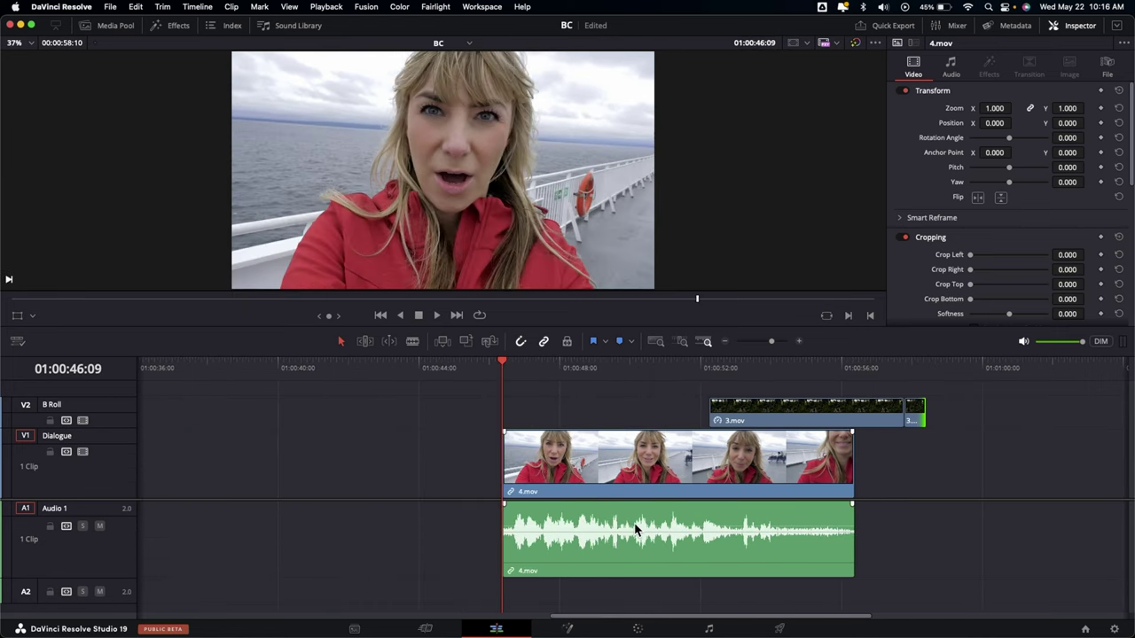
pyautogui.moveTo(769, 530)
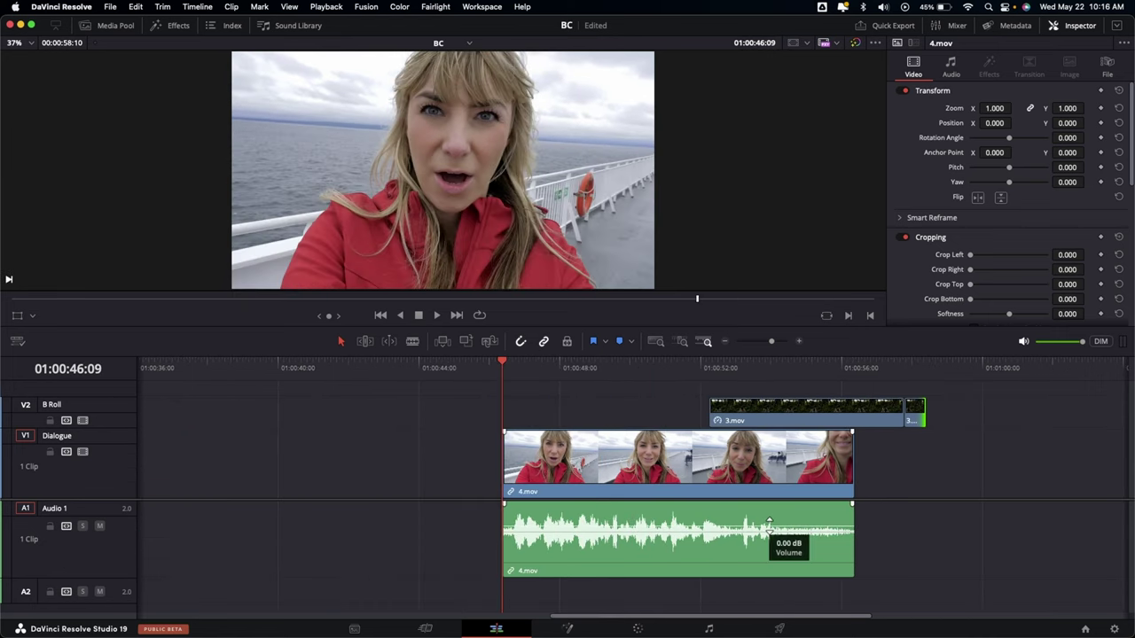
pyautogui.moveTo(769, 525); pyautogui.dragTo(768, 522)
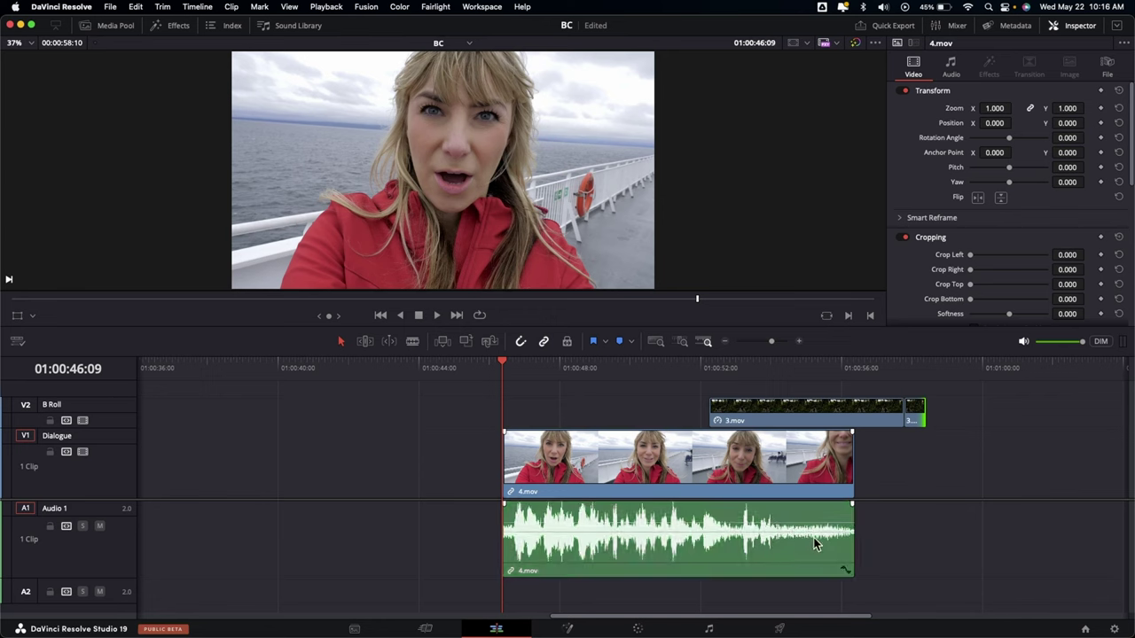
pyautogui.click(612, 541)
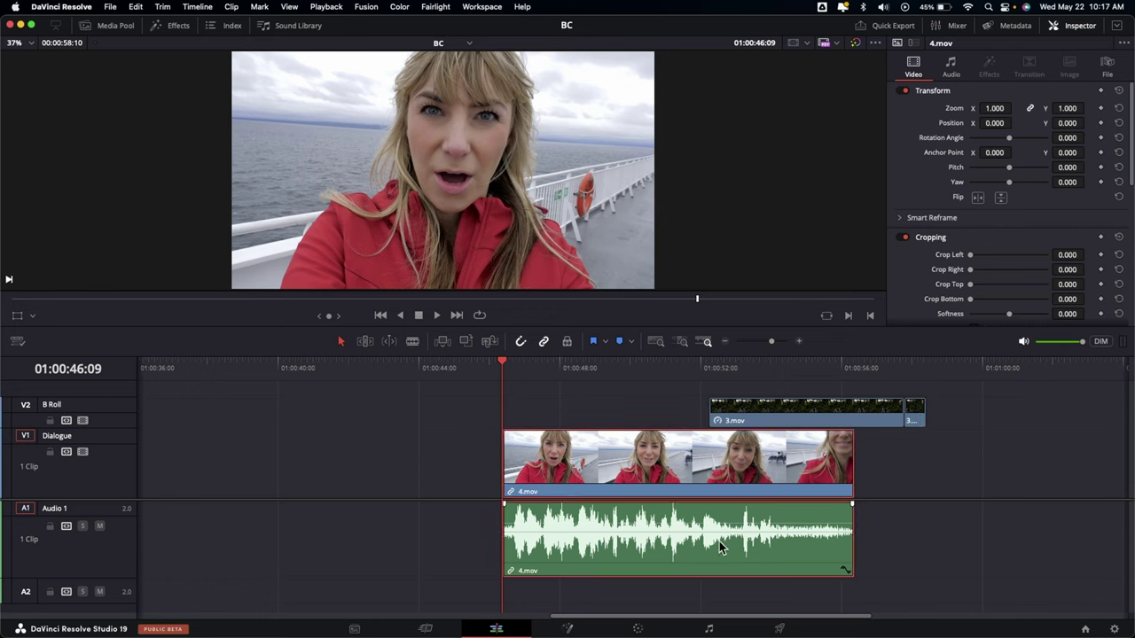
# - In the Inspector's Audio tab, try a 4.20 volume, then reset 4.mov's volume to default
pyautogui.click(1065, 27)
pyautogui.click(1073, 26)
pyautogui.click(948, 71)
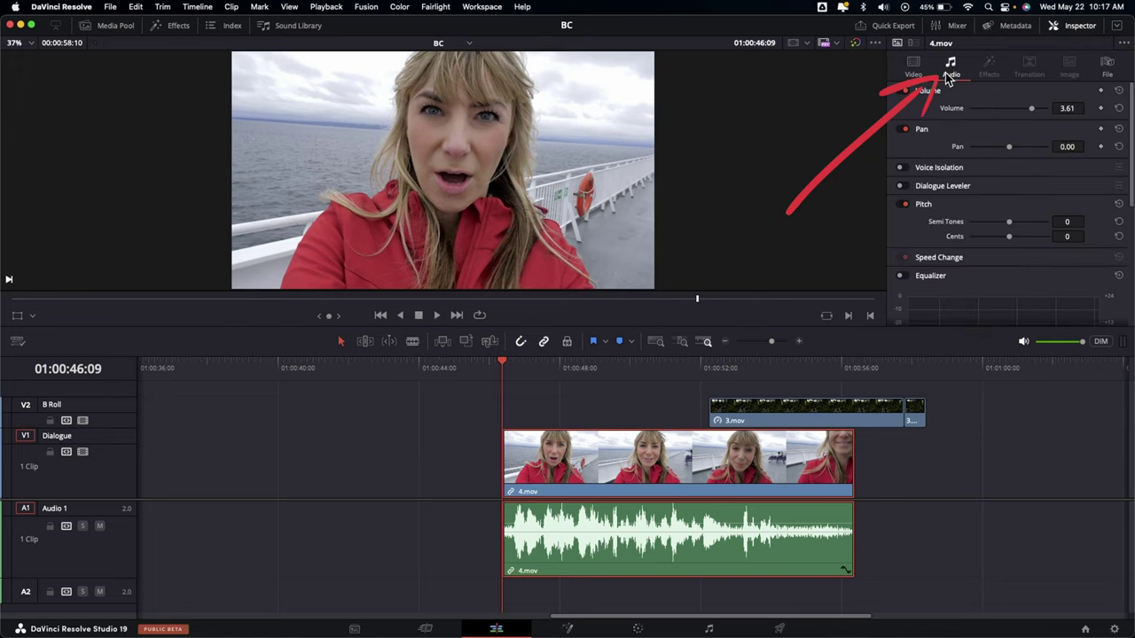
pyautogui.moveTo(1029, 108); pyautogui.dragTo(1032, 108)
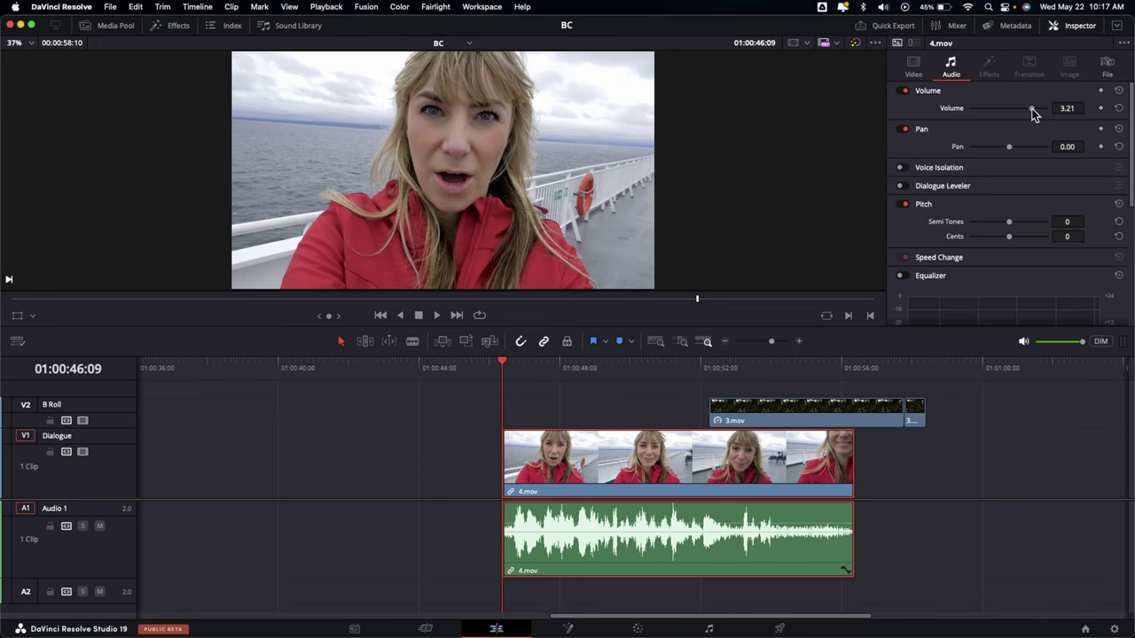
pyautogui.click(1120, 113)
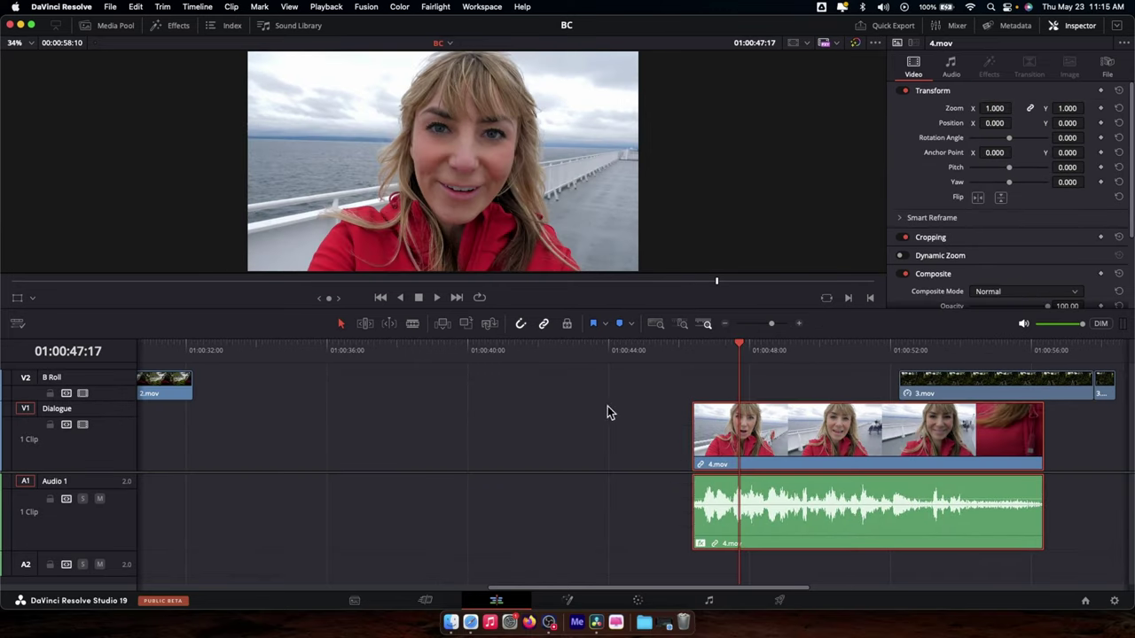
# - Trim 4.mov's head by 1:08, then slide 3.mov and 4.mov about 15 seconds earlier
pyautogui.moveTo(686, 423); pyautogui.dragTo(685, 423)
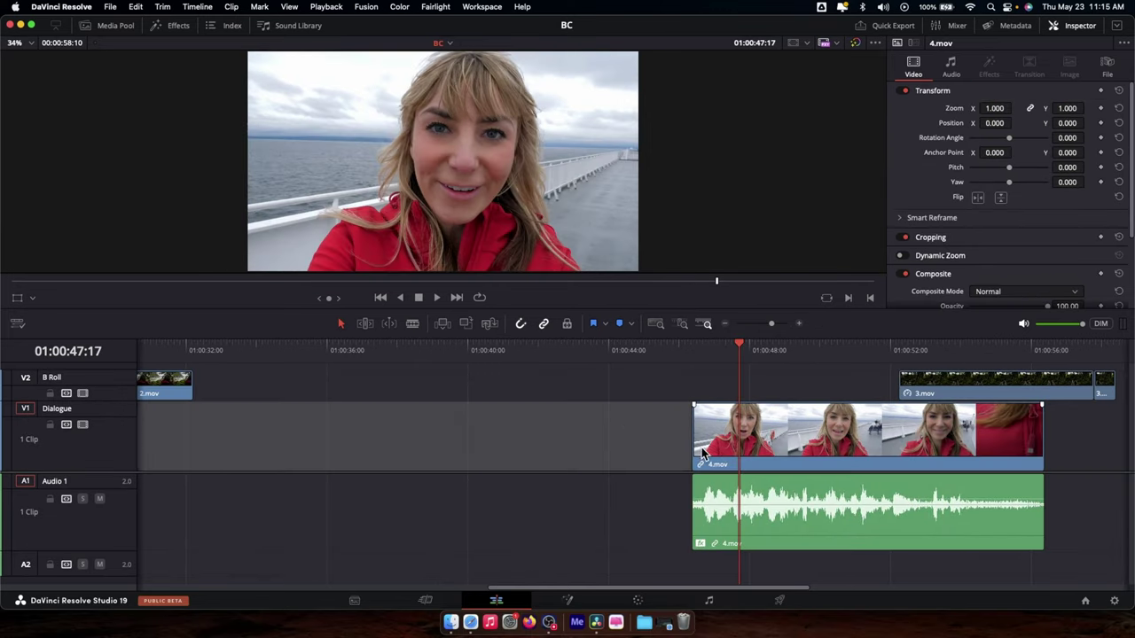
pyautogui.moveTo(698, 441); pyautogui.dragTo(740, 443)
pyautogui.scroll(-6, 524, 464)
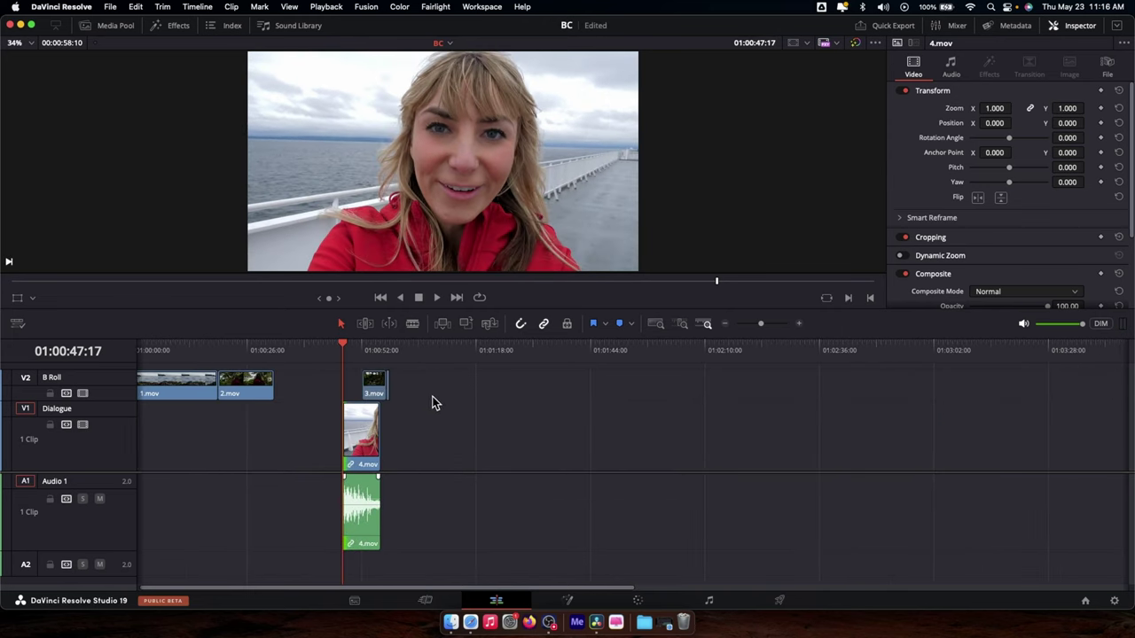
pyautogui.moveTo(431, 392); pyautogui.dragTo(304, 528)
pyautogui.moveTo(363, 378); pyautogui.dragTo(313, 393)
# - Find a cut point in 2.mov and split the clip there with the Blade tool
pyautogui.click(258, 353)
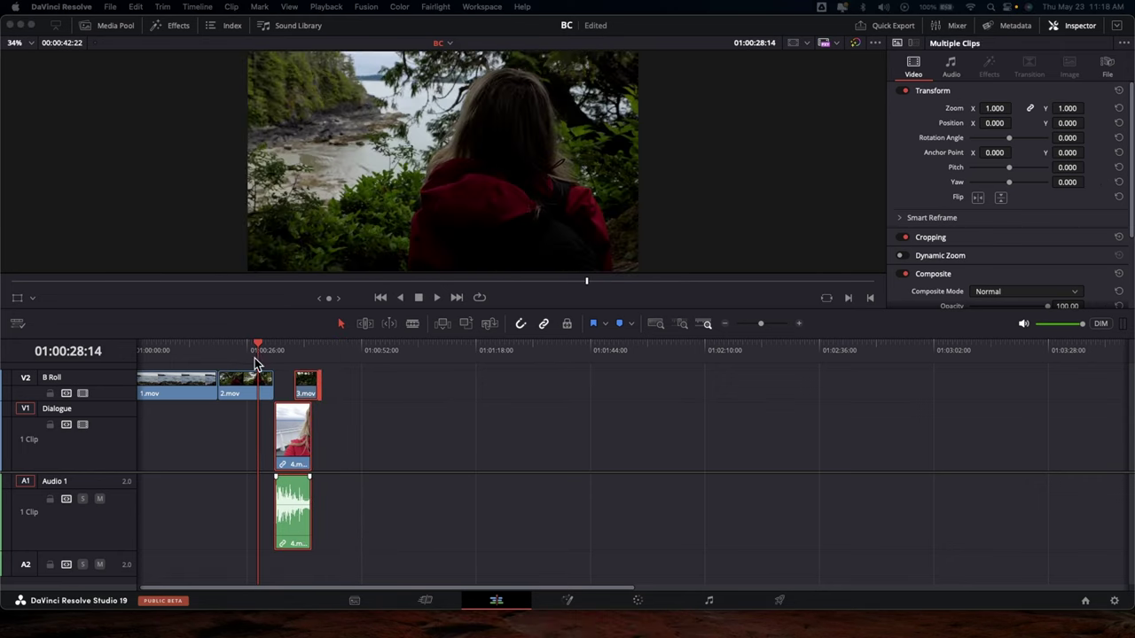
pyautogui.click(221, 348)
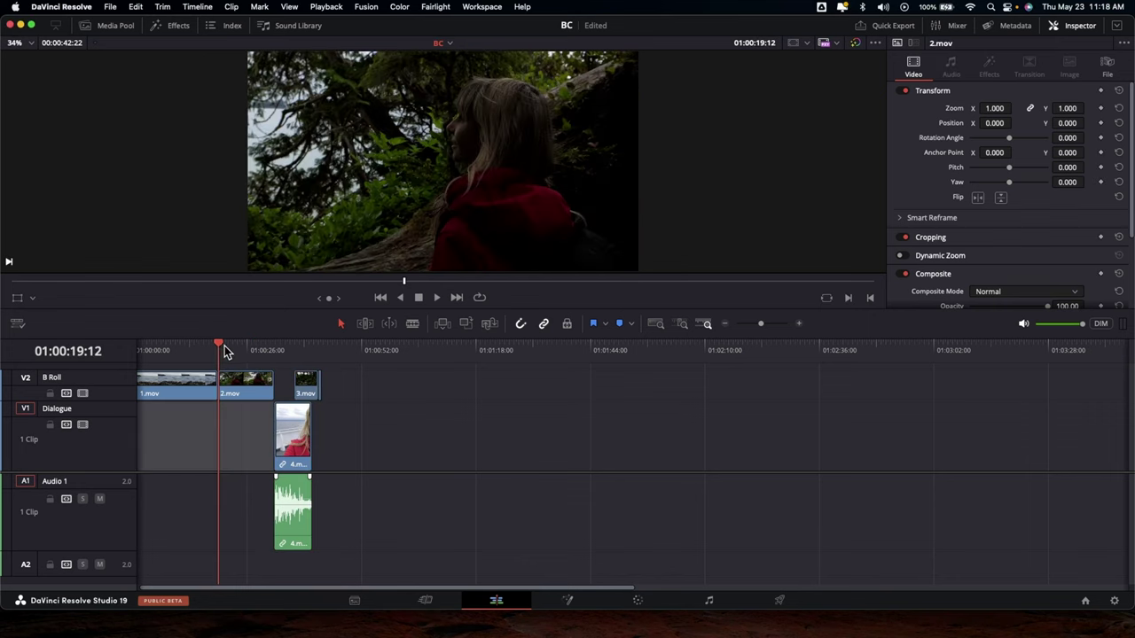
pyautogui.moveTo(224, 350); pyautogui.dragTo(242, 351)
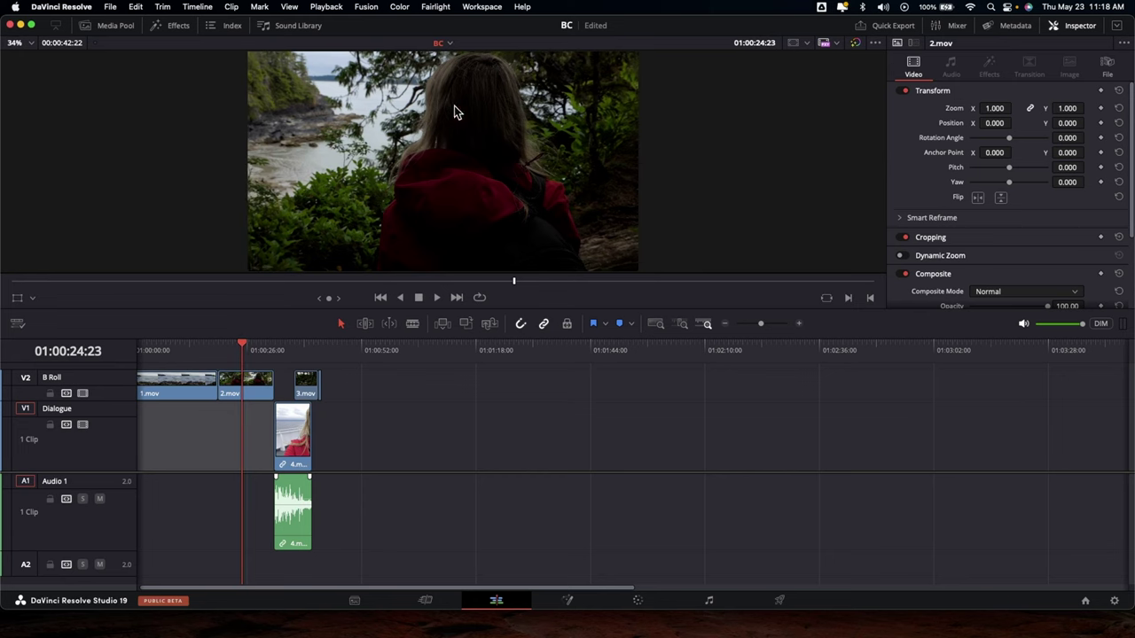
pyautogui.moveTo(245, 353)
pyautogui.mouseDown()
pyautogui.moveTo(221, 352)
pyautogui.moveTo(246, 353)
pyautogui.mouseUp()
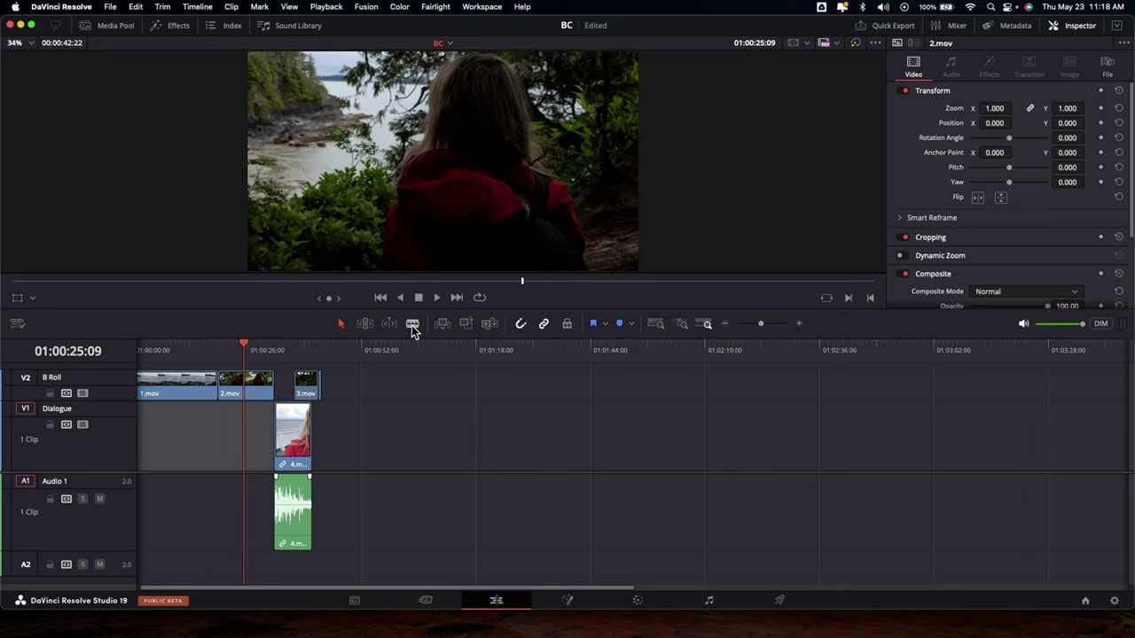
pyautogui.click(414, 324)
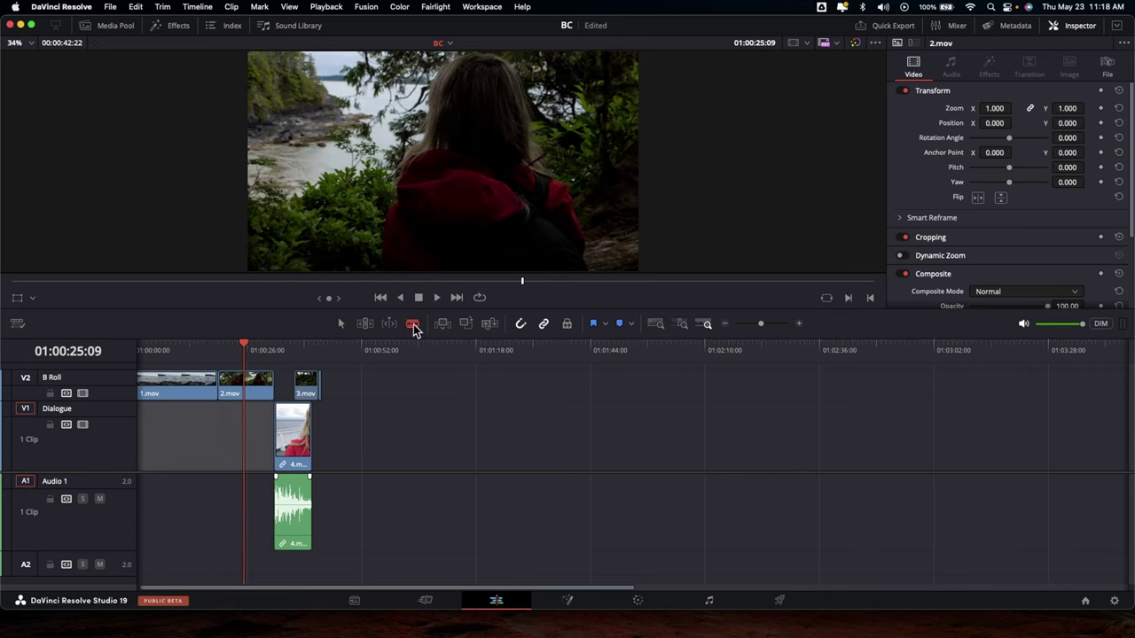
pyautogui.click(248, 387)
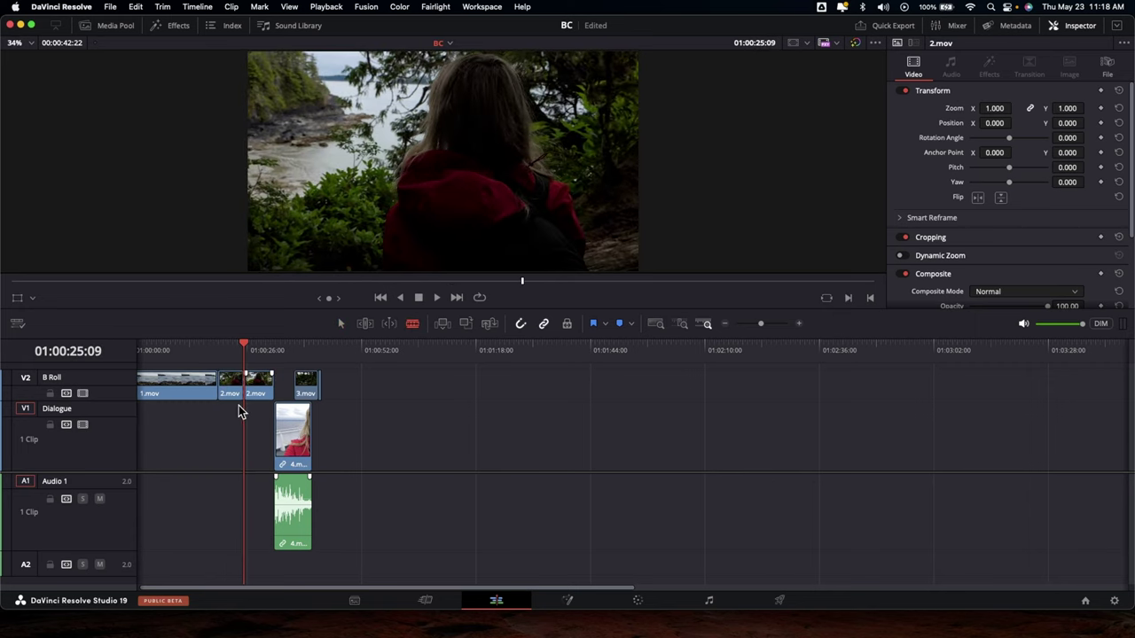
# - Delete the opening piece of 2.mov and ripple-close the gap on the B Roll track
pyautogui.press('a')
pyautogui.press('a')
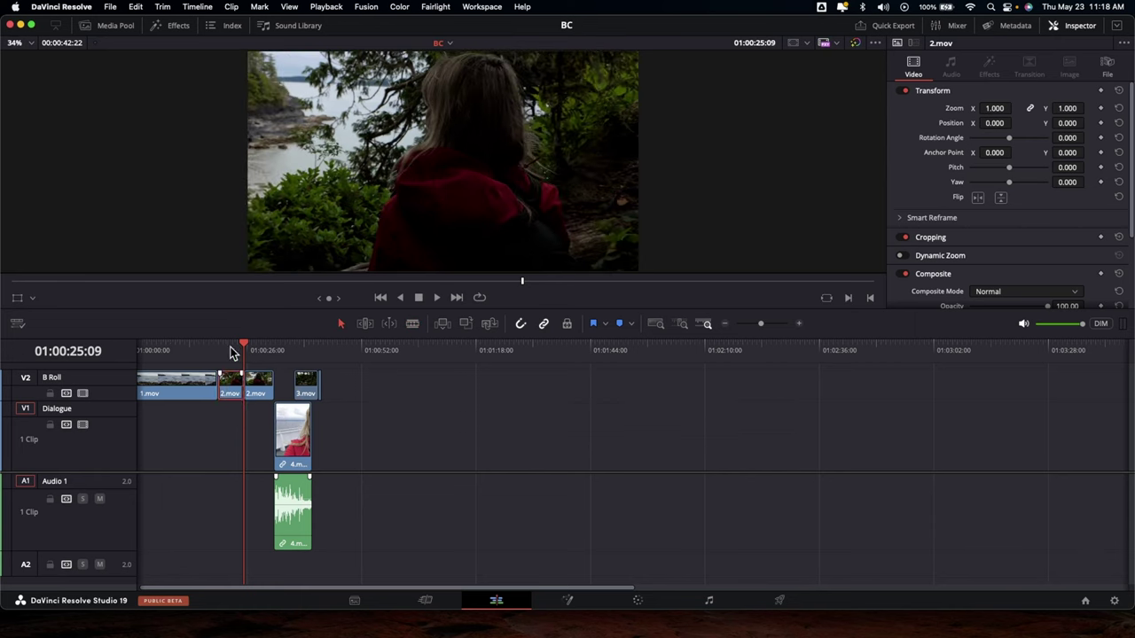
pyautogui.click(227, 383)
pyautogui.press('BackSpace')
pyautogui.hotkey('shift', 'z')
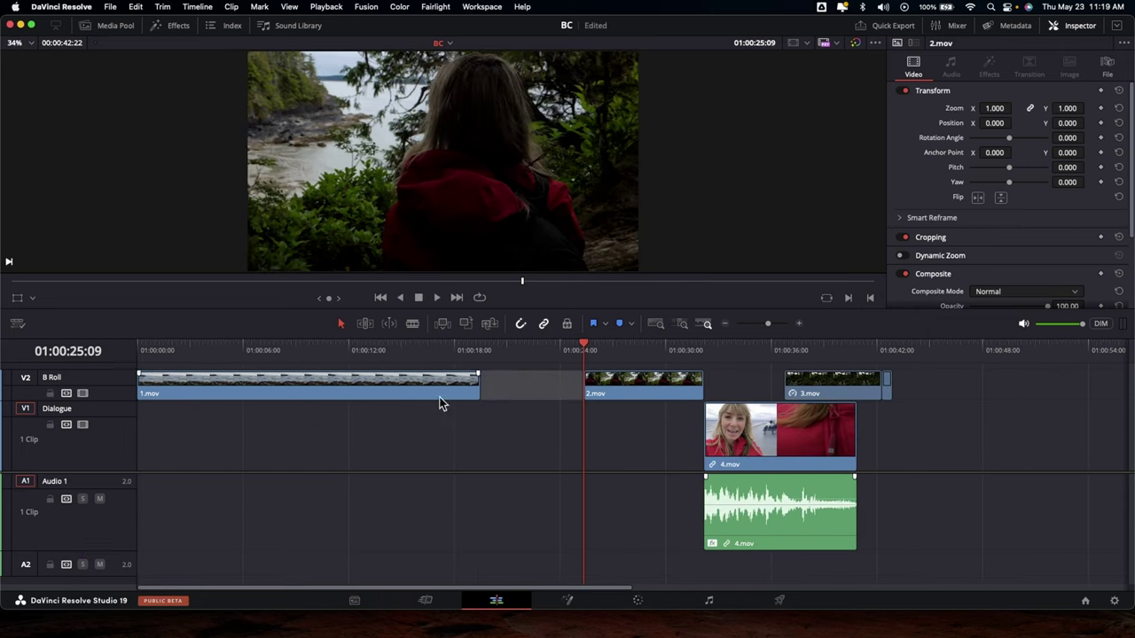
pyautogui.press('BackSpace')
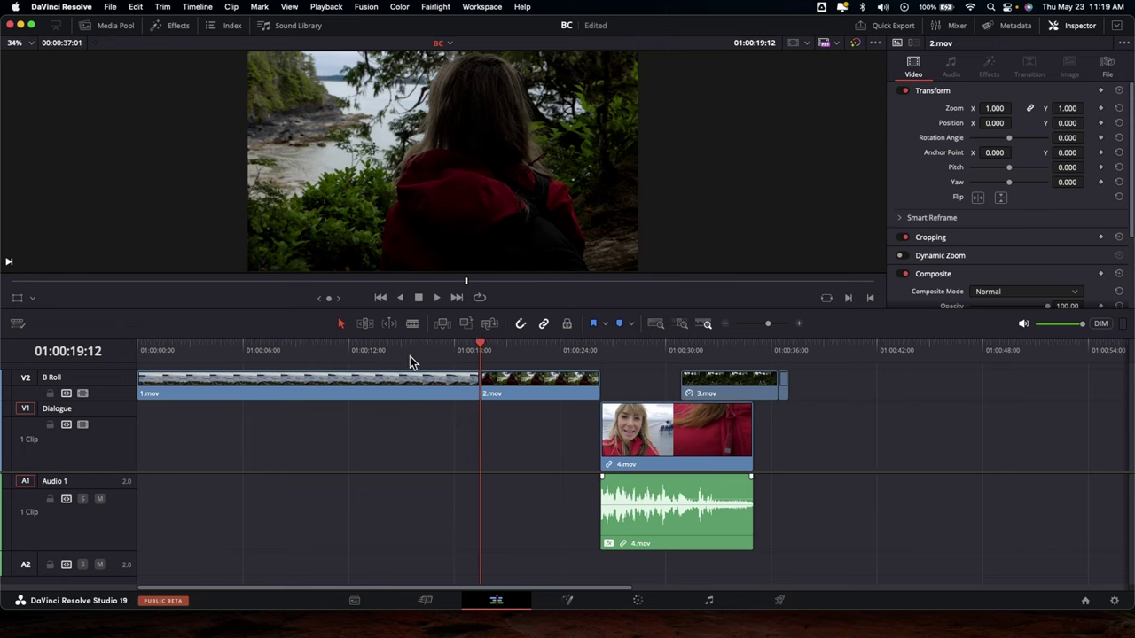
pyautogui.moveTo(412, 359); pyautogui.dragTo(437, 371)
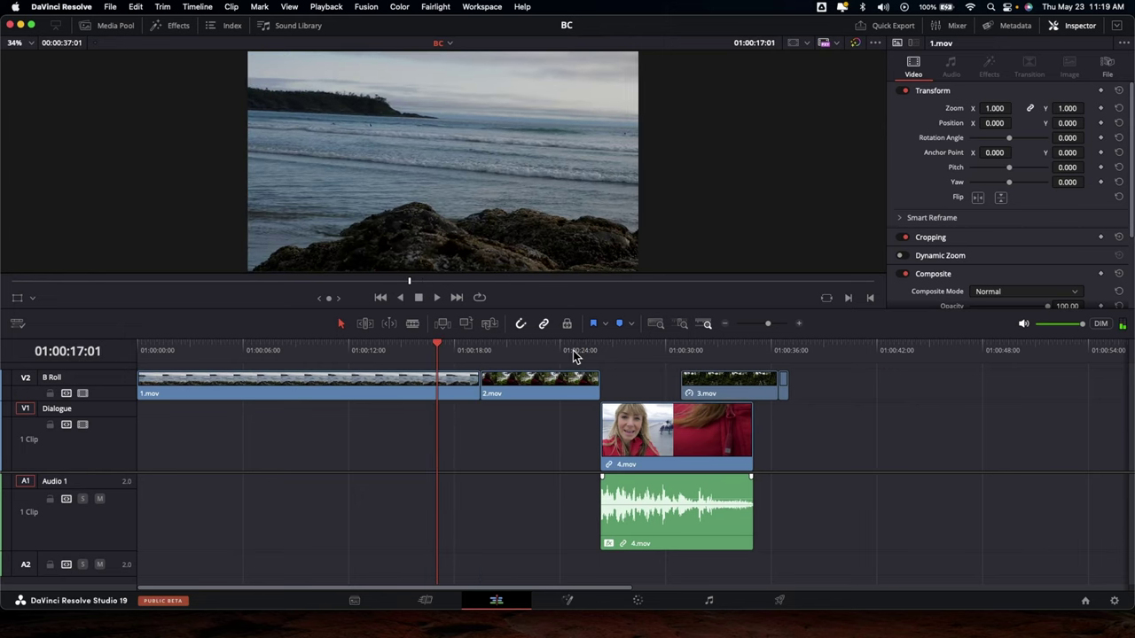
# - Place ES_Episodes - Matt Large from the Music bin on A2, starting at the timeline beginning
pyautogui.click(108, 28)
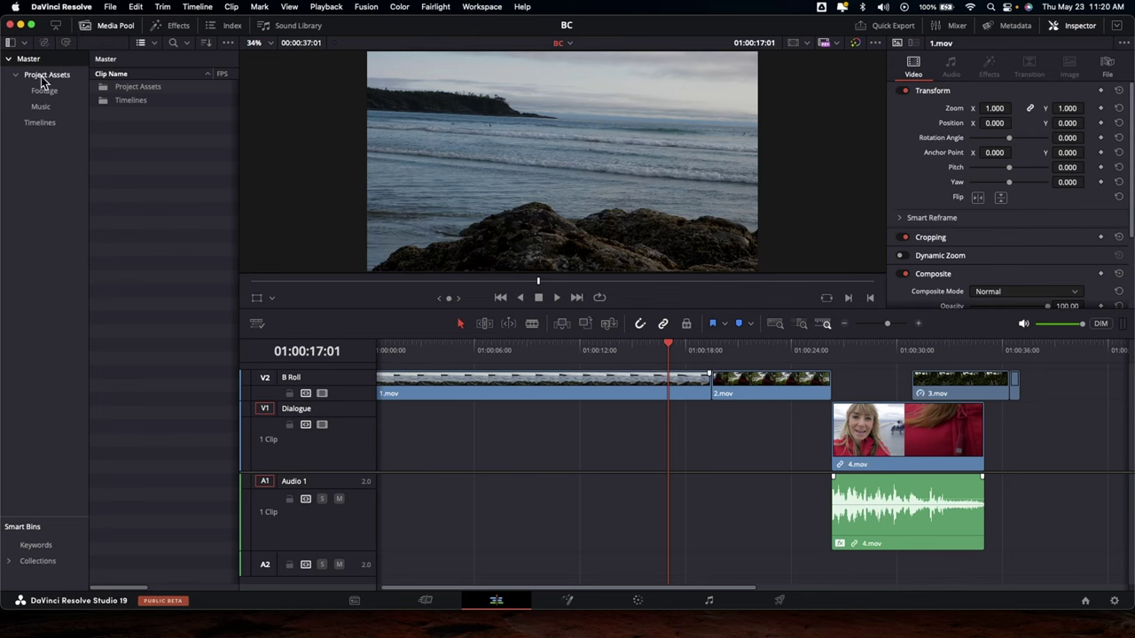
pyautogui.click(47, 110)
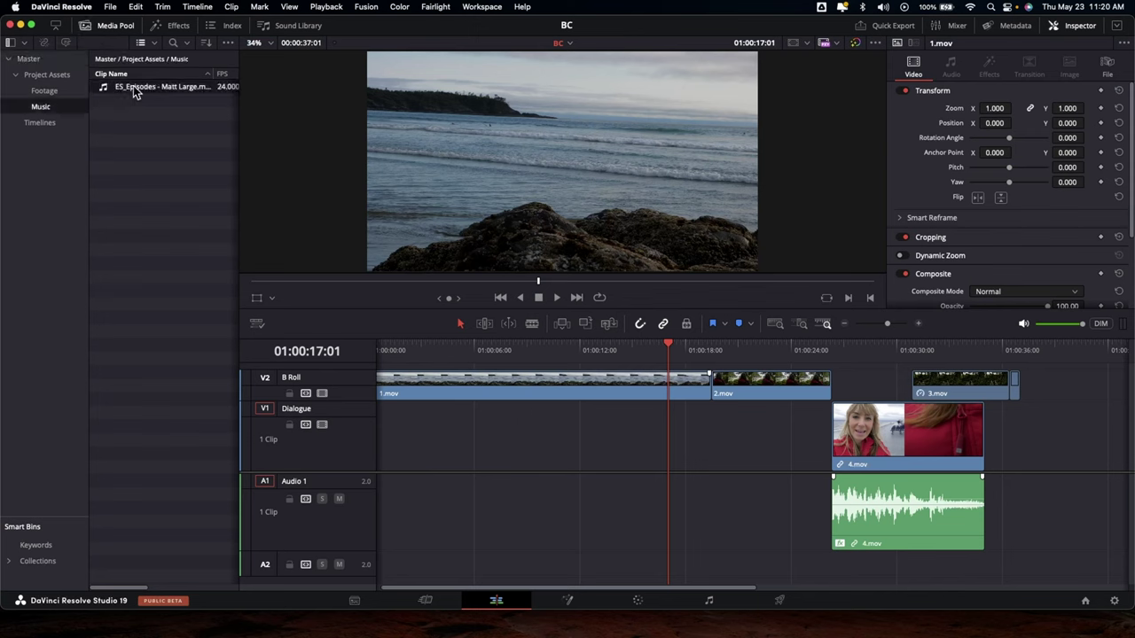
pyautogui.moveTo(135, 93); pyautogui.dragTo(611, 569)
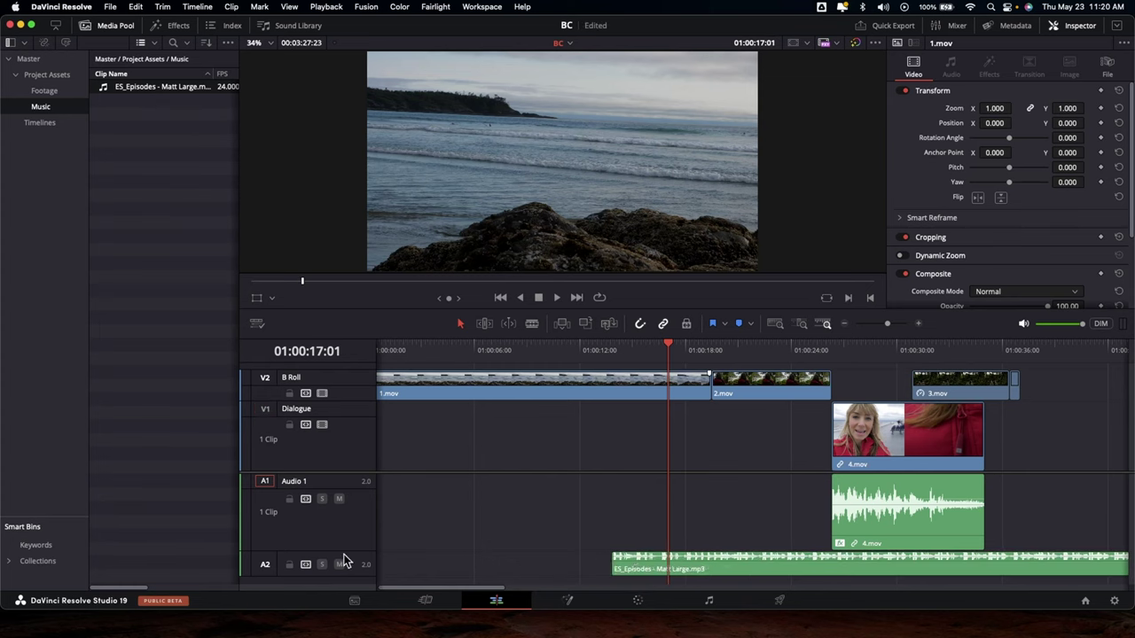
pyautogui.moveTo(345, 549); pyautogui.dragTo(345, 511)
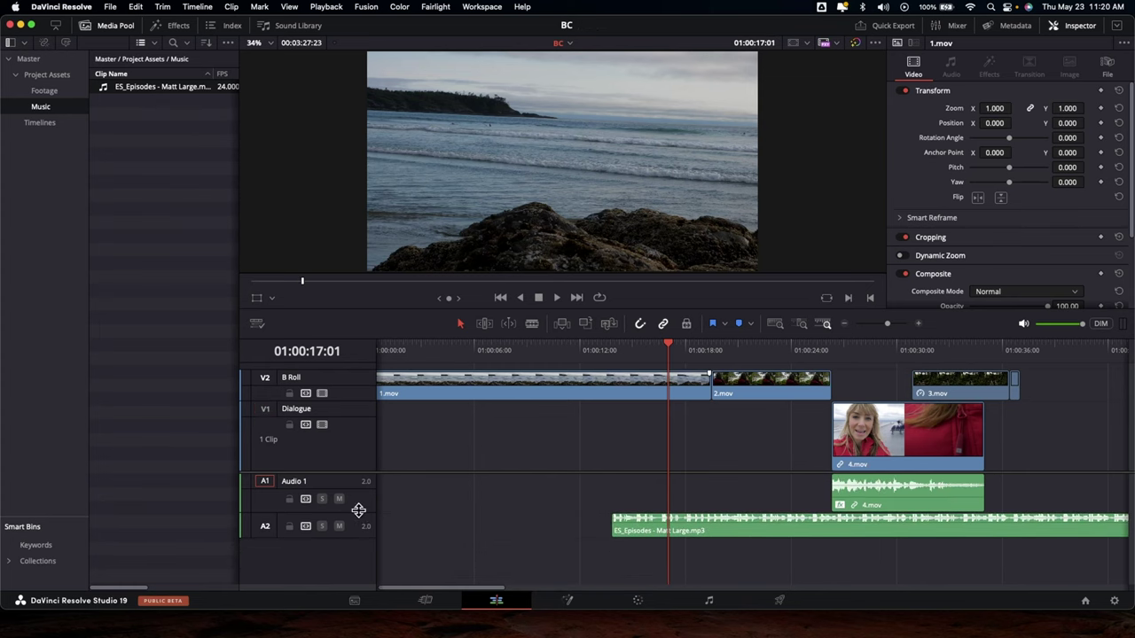
pyautogui.click(686, 534)
pyautogui.moveTo(685, 533); pyautogui.dragTo(424, 534)
pyautogui.hscroll(-1, 466, 502)
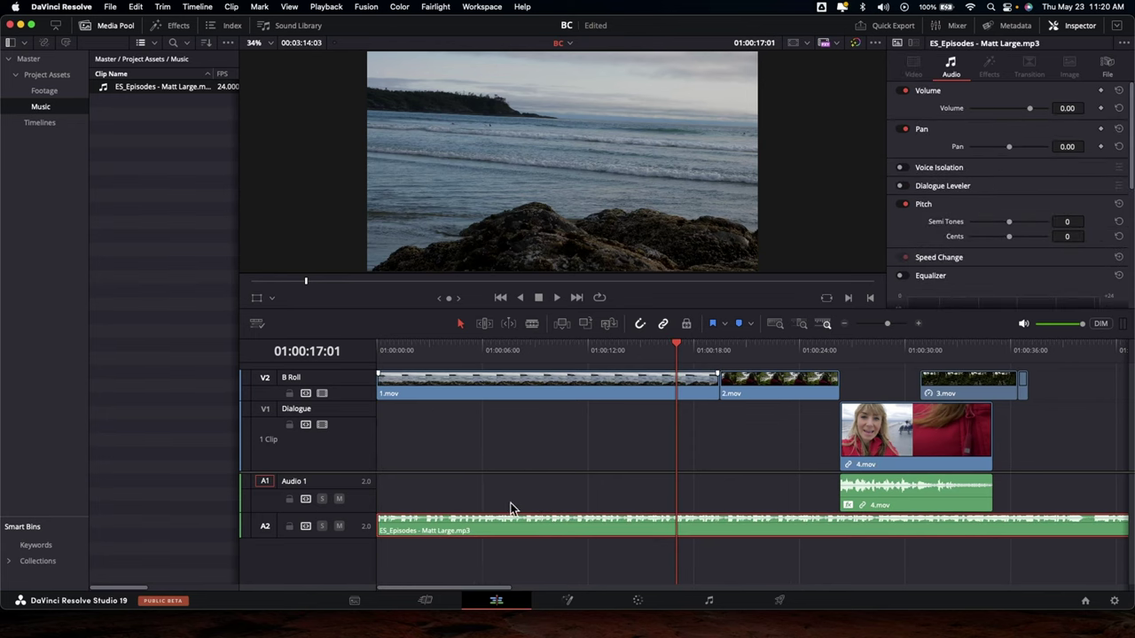
pyautogui.press('Home')
pyautogui.hscroll(5, 931, 482)
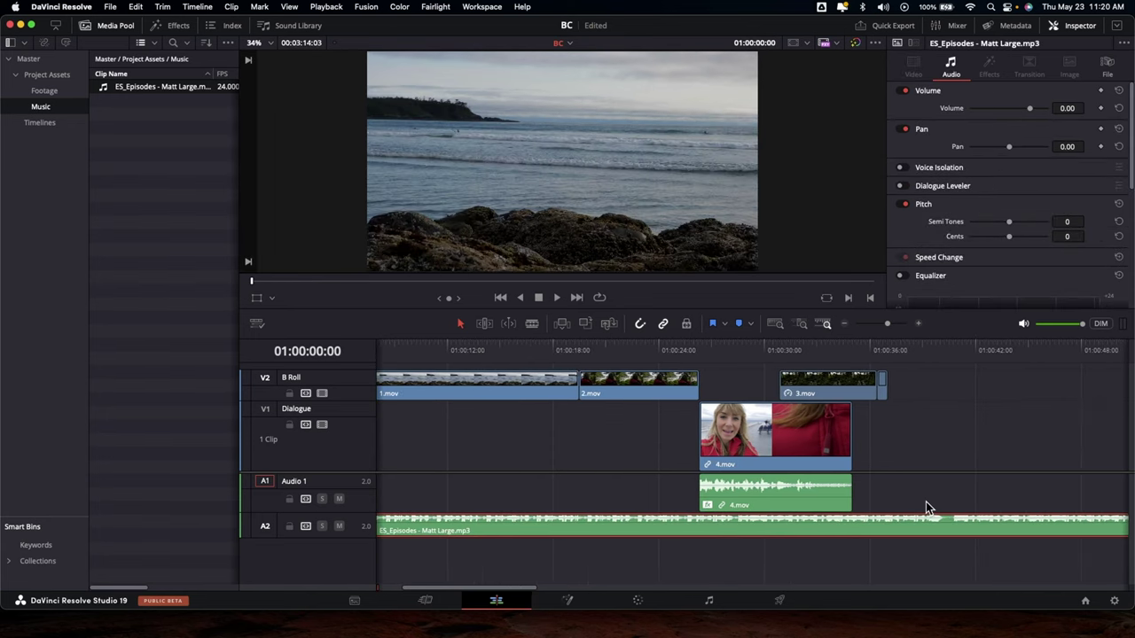
# - Blade the music near 01:00:36 and delete the tail after the cut
pyautogui.press('b')
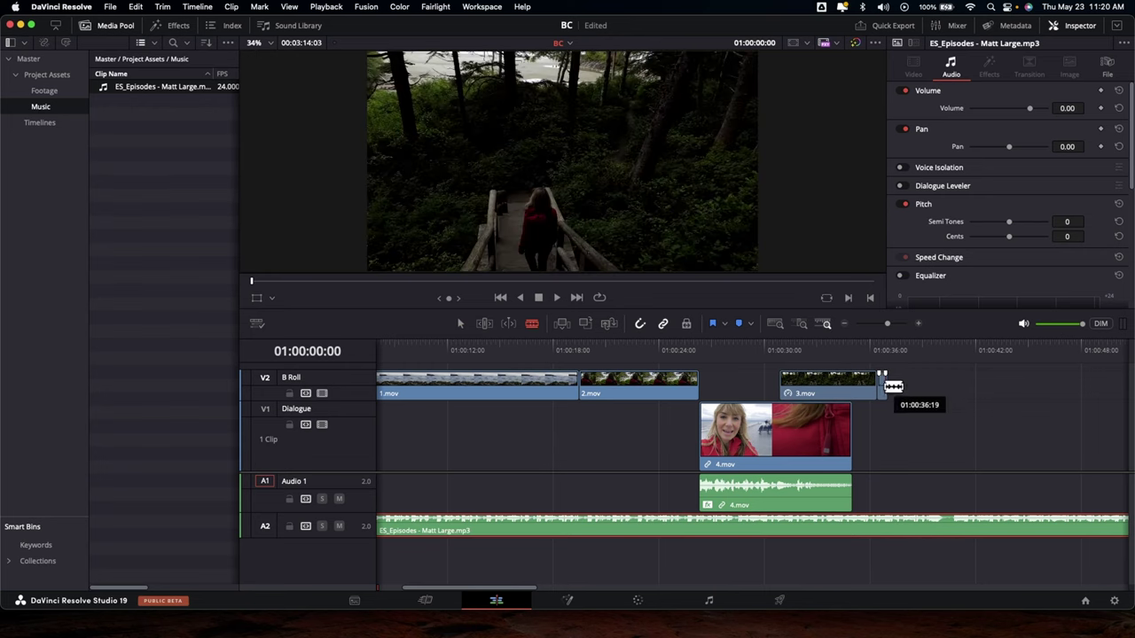
pyautogui.click(894, 523)
pyautogui.press('a')
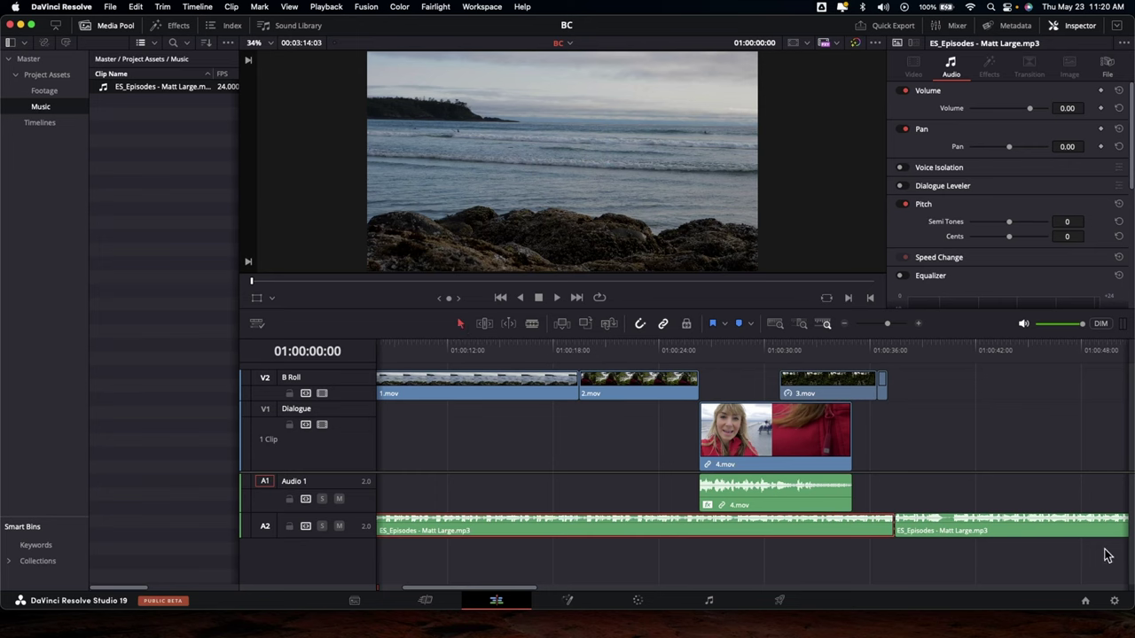
pyautogui.click(1019, 530)
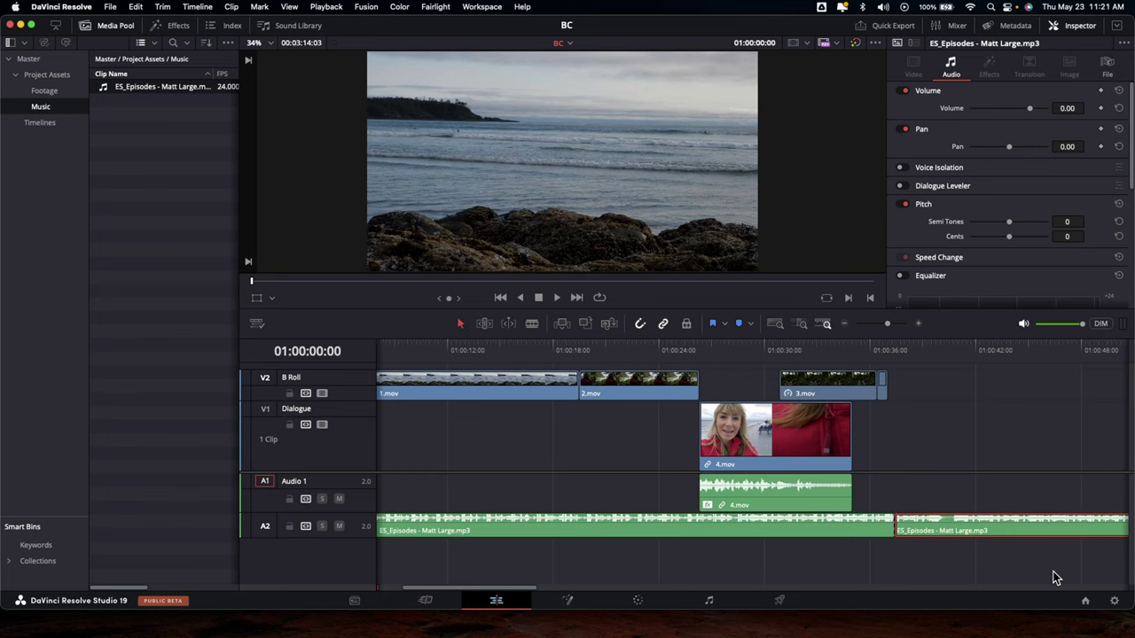
pyautogui.press('BackSpace')
pyautogui.hscroll(-4, 612, 532)
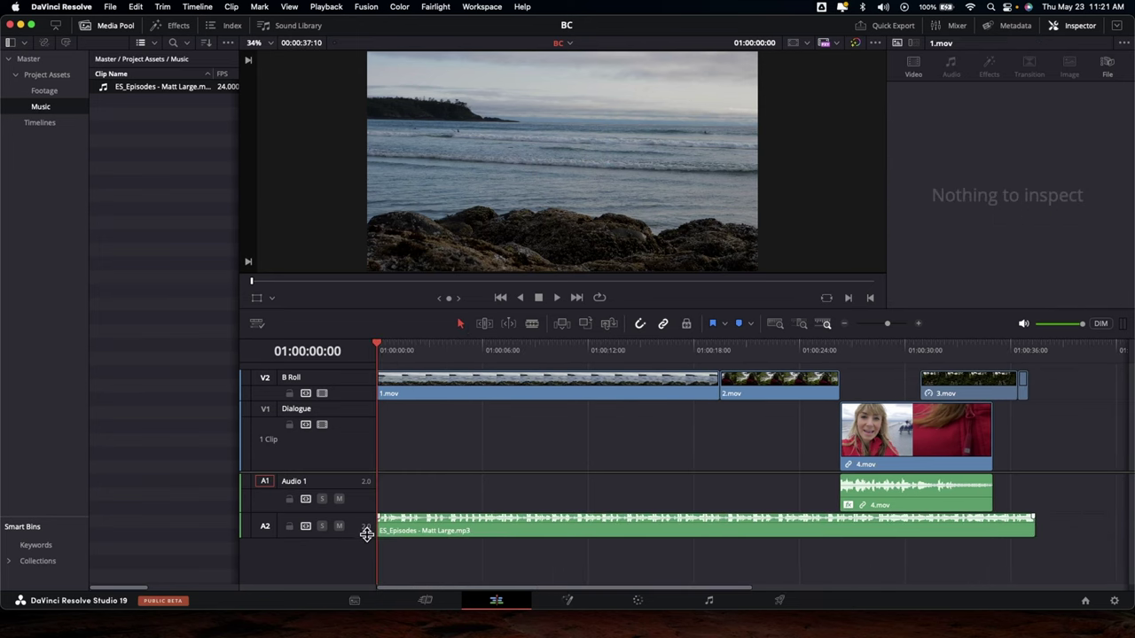
# - Make track A2 taller and give the ES_Episodes music a fade-in at its start and fade-out at its end
pyautogui.moveTo(366, 533); pyautogui.dragTo(368, 560)
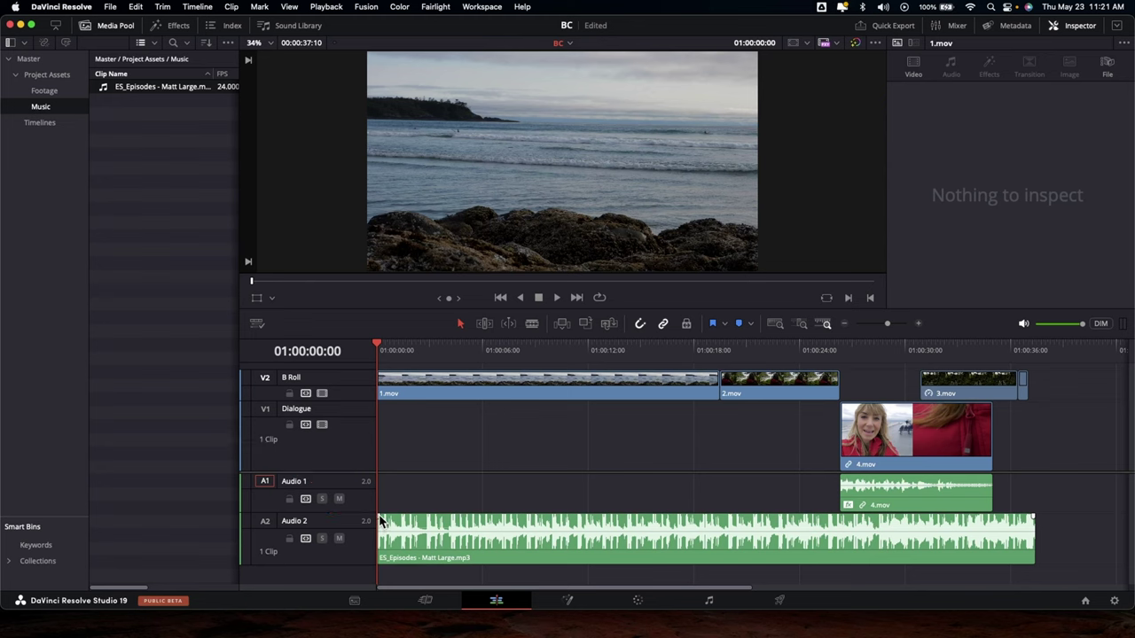
pyautogui.moveTo(381, 522); pyautogui.dragTo(461, 521)
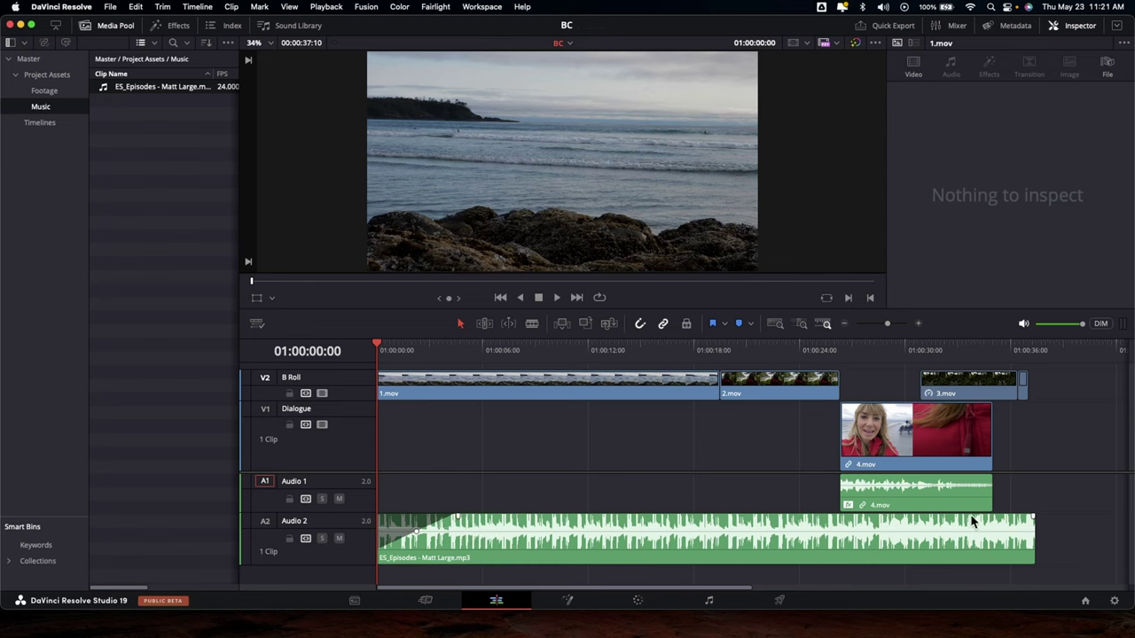
pyautogui.moveTo(1031, 517); pyautogui.dragTo(952, 517)
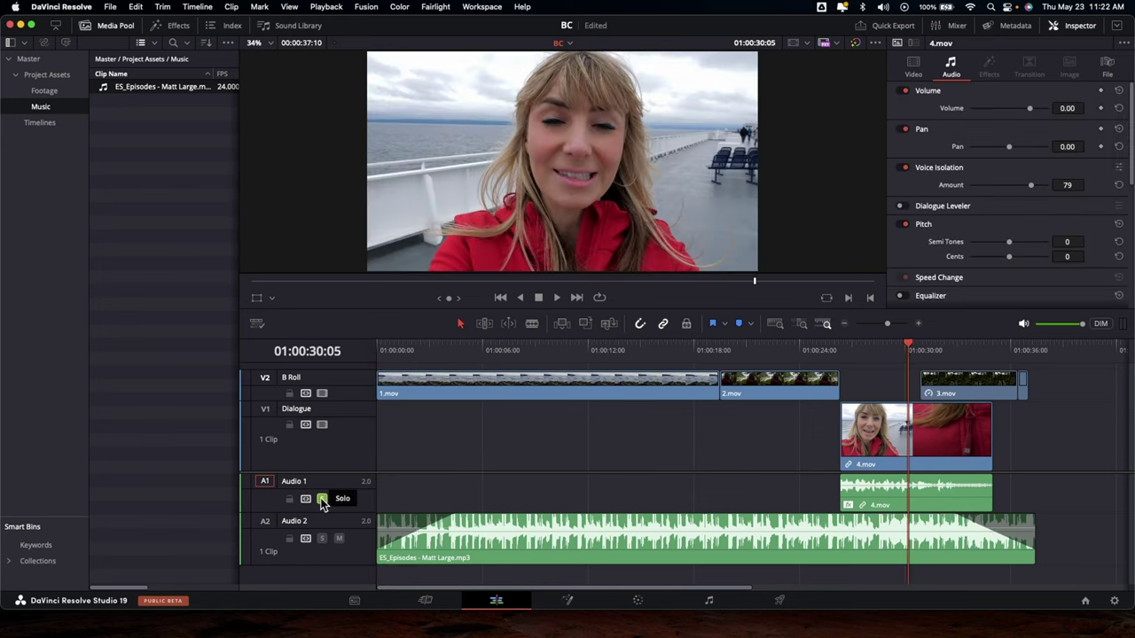
# - Turn off Audio 1 solo and change the Audio 1 track type from stereo to Mono
pyautogui.click(339, 539)
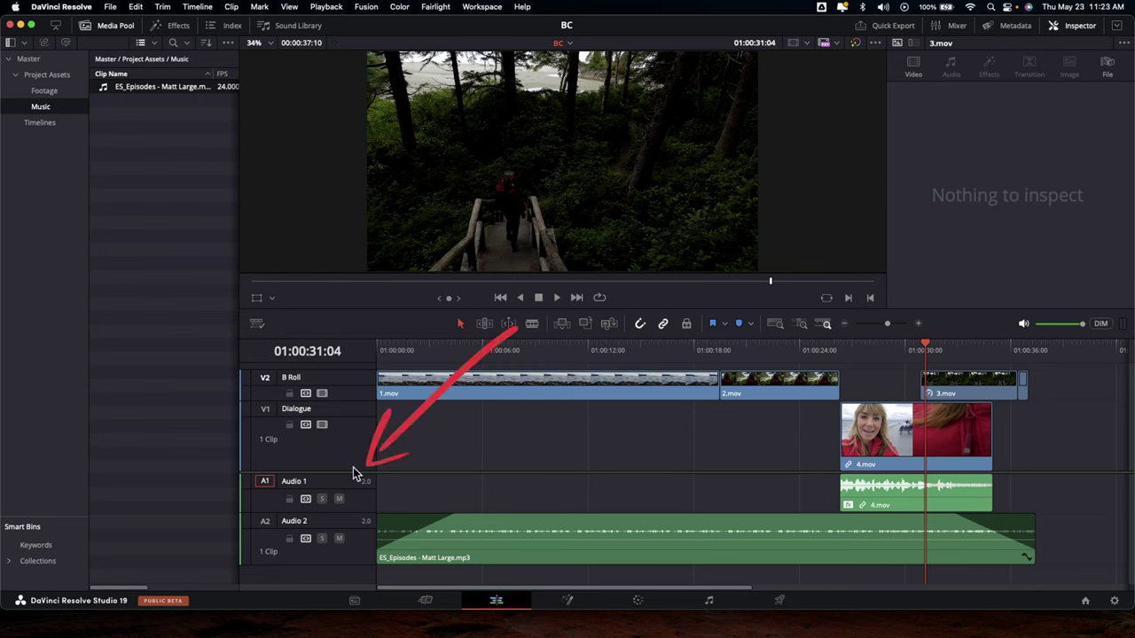
pyautogui.moveTo(366, 490)
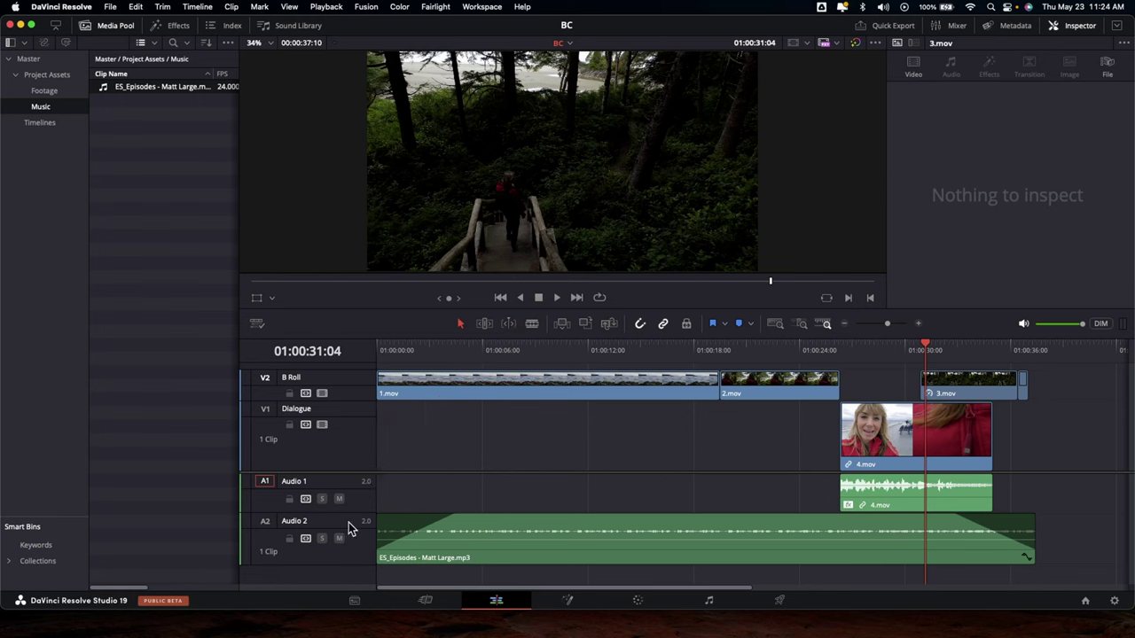
pyautogui.moveTo(370, 529)
pyautogui.rightClick(349, 487)
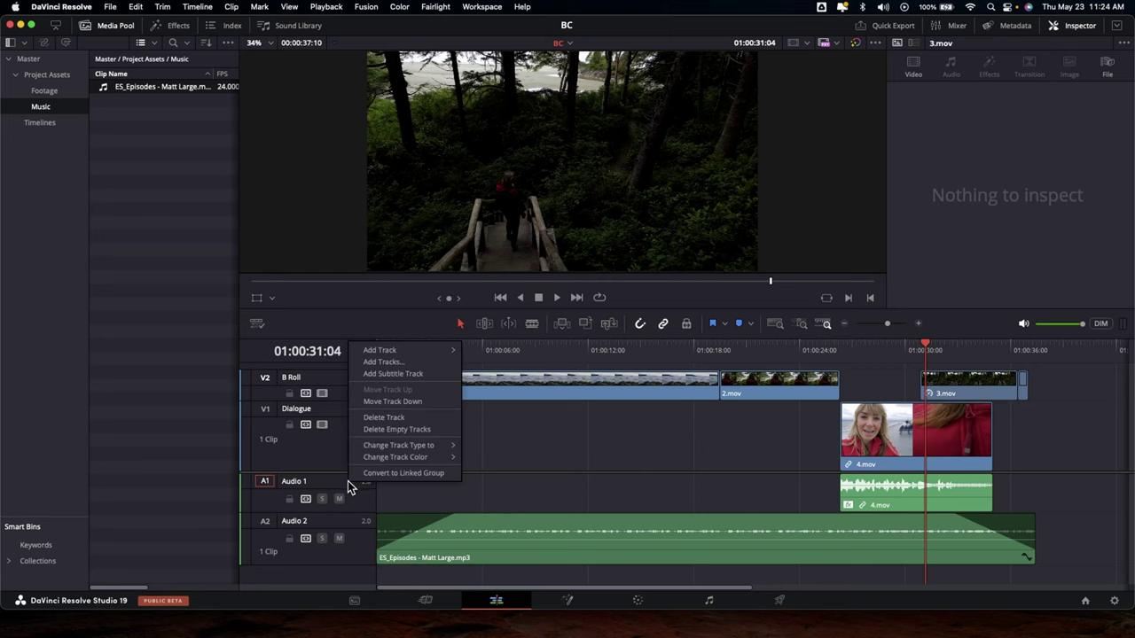
pyautogui.moveTo(412, 446)
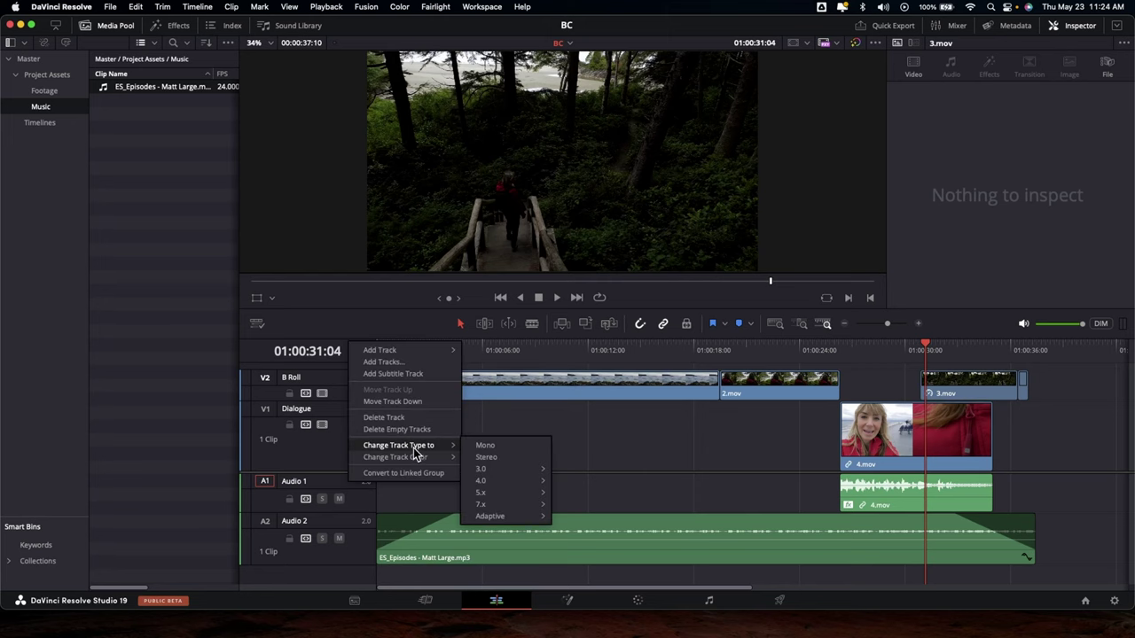
pyautogui.click(483, 446)
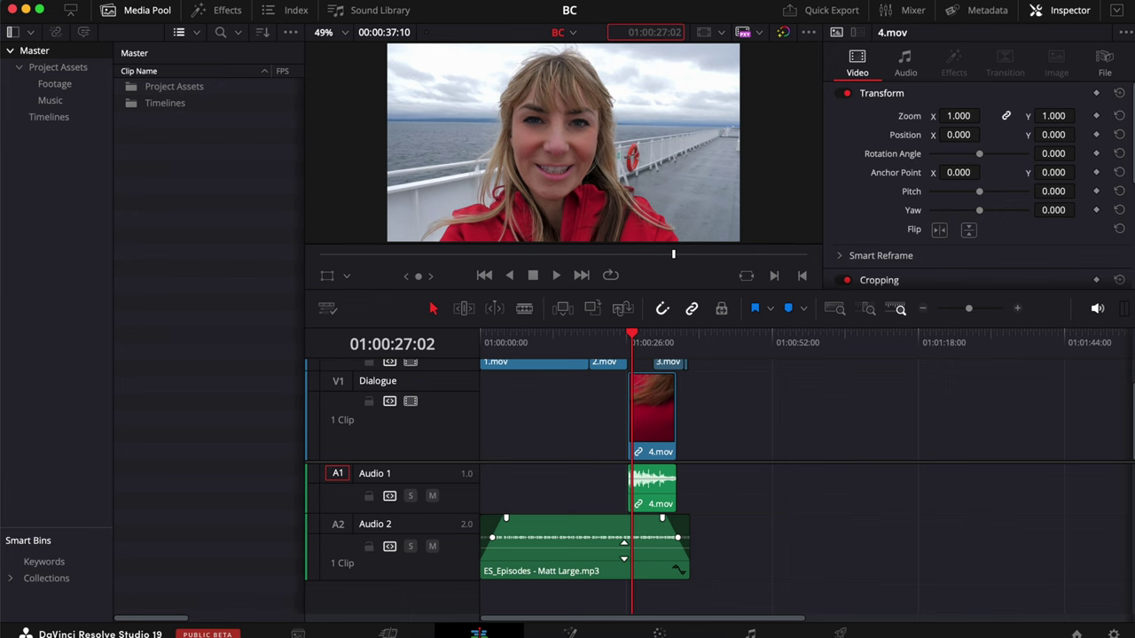
# - Duplicate the music clip to follow the original on Audio 2 and lock that track
pyautogui.click(570, 566)
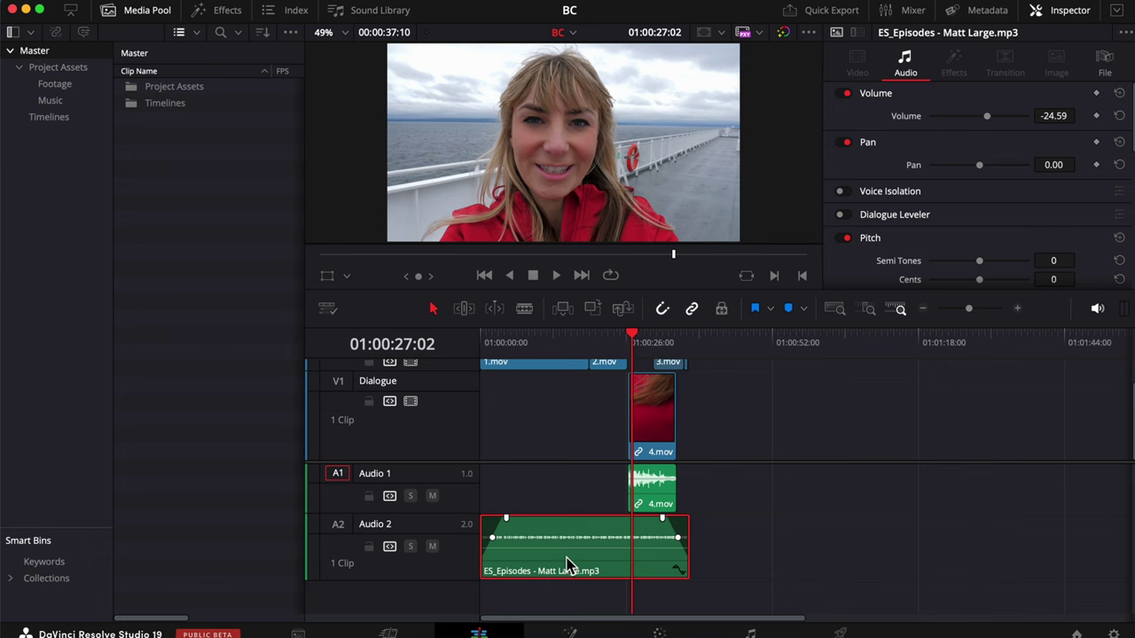
pyautogui.moveTo(567, 566); pyautogui.dragTo(1015, 548)
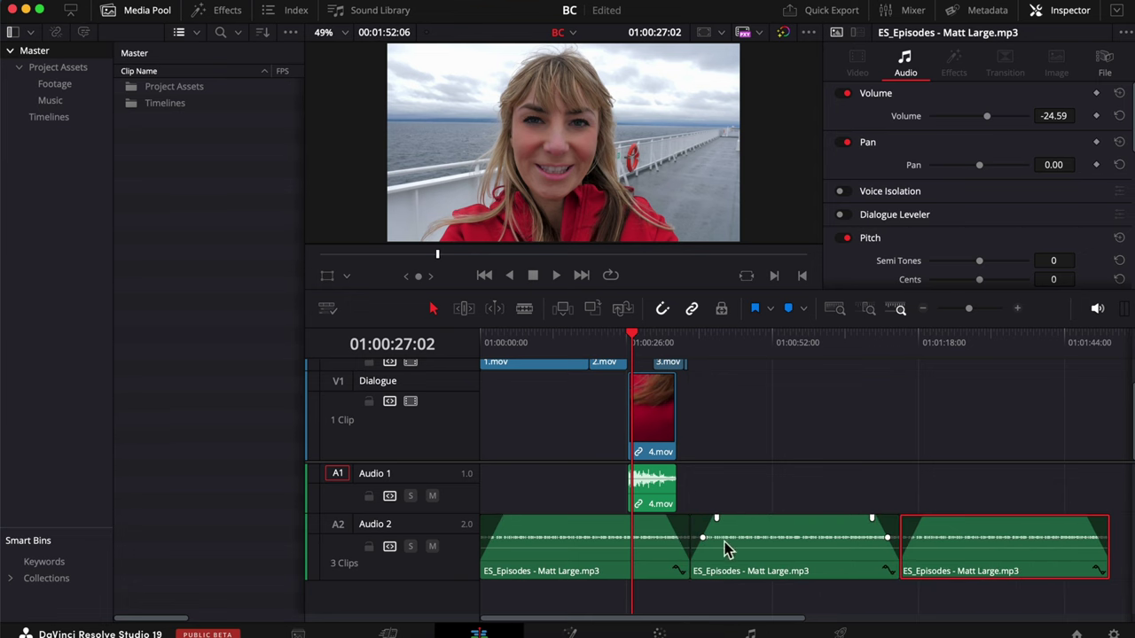
pyautogui.click(370, 548)
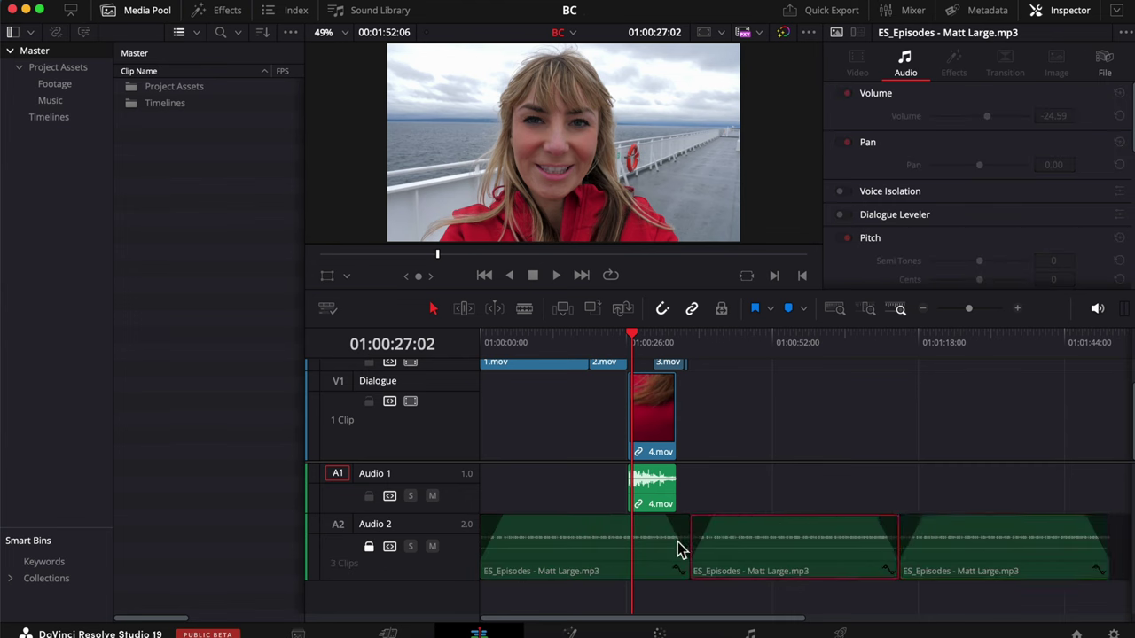
# - Make the B Roll track taller, then select the video and music clips and shift them later
pyautogui.moveTo(452, 379); pyautogui.dragTo(456, 434)
pyautogui.moveTo(509, 384); pyautogui.dragTo(803, 583)
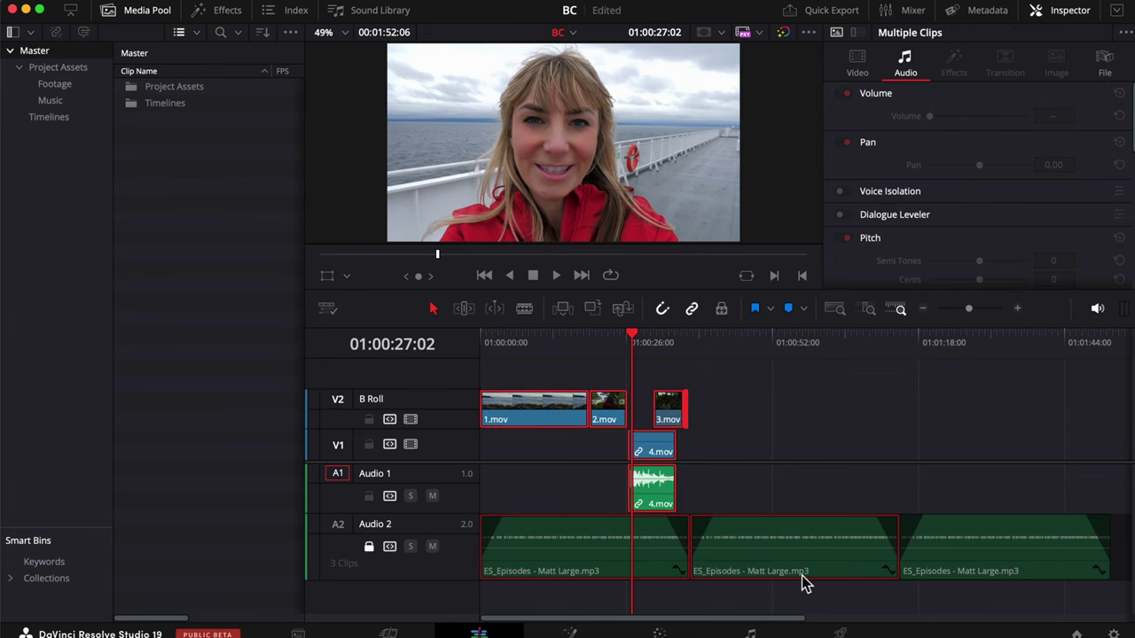
pyautogui.moveTo(527, 408)
pyautogui.mouseDown()
pyautogui.moveTo(657, 418)
pyautogui.moveTo(529, 416)
pyautogui.mouseUp()
# - Restore the clip positions and move 2.mov onto a new Video 3 track above B Roll
pyautogui.click(521, 380)
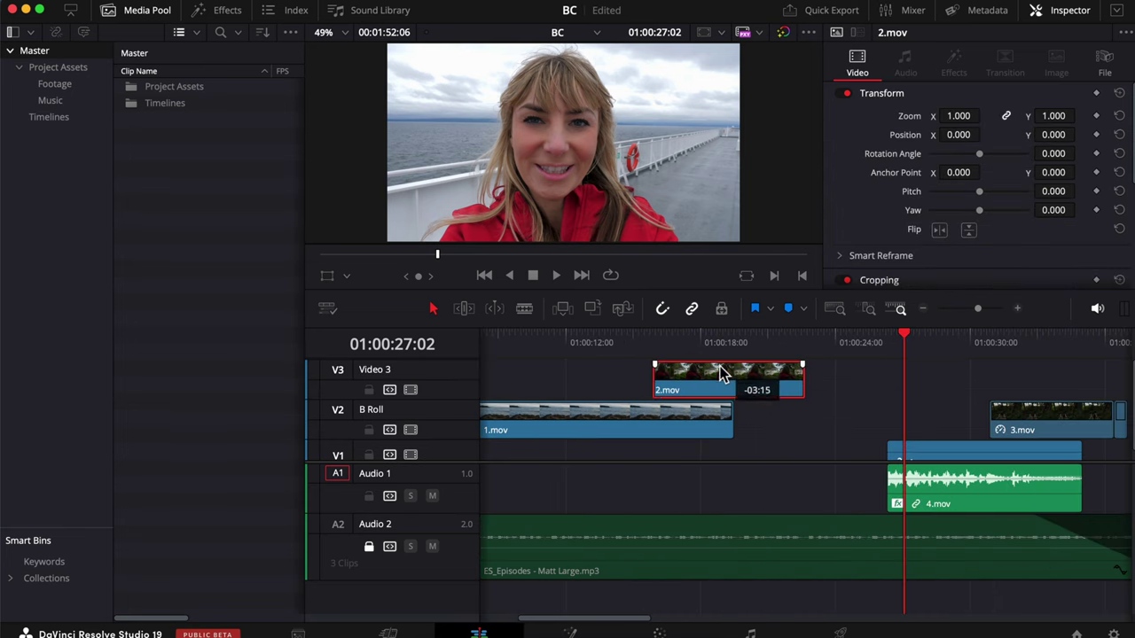
pyautogui.moveTo(745, 381); pyautogui.dragTo(683, 381)
pyautogui.click(568, 342)
pyautogui.click(651, 345)
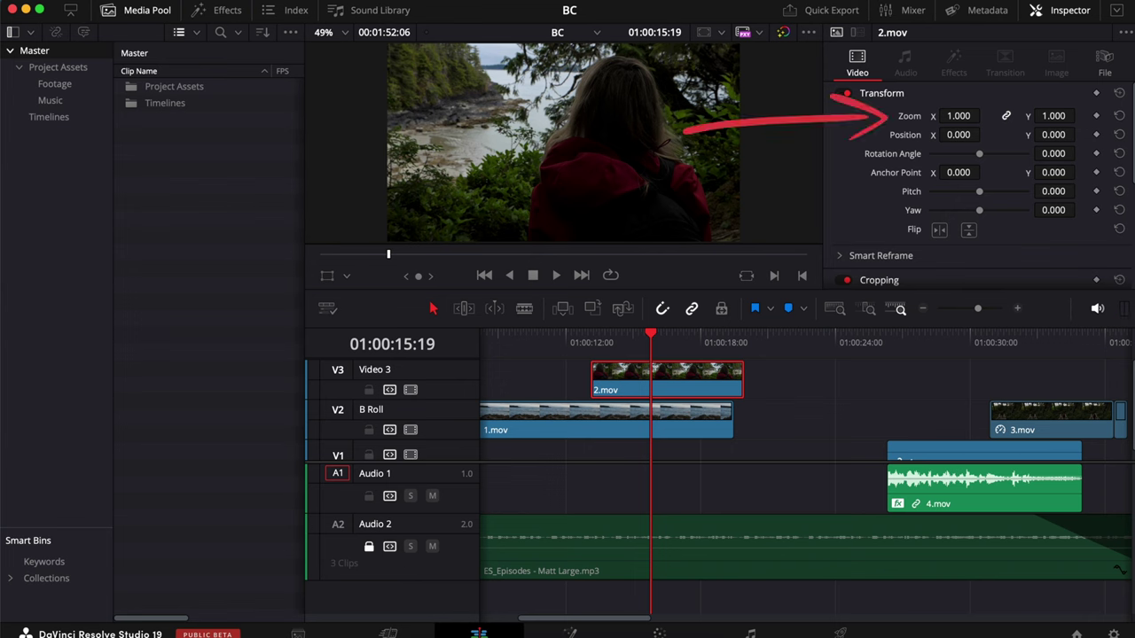
# - Set 2.mov's Transform to Zoom 0.45 at Position 490, 249, testing and resetting the flips
pyautogui.moveTo(958, 116); pyautogui.dragTo(889, 117)
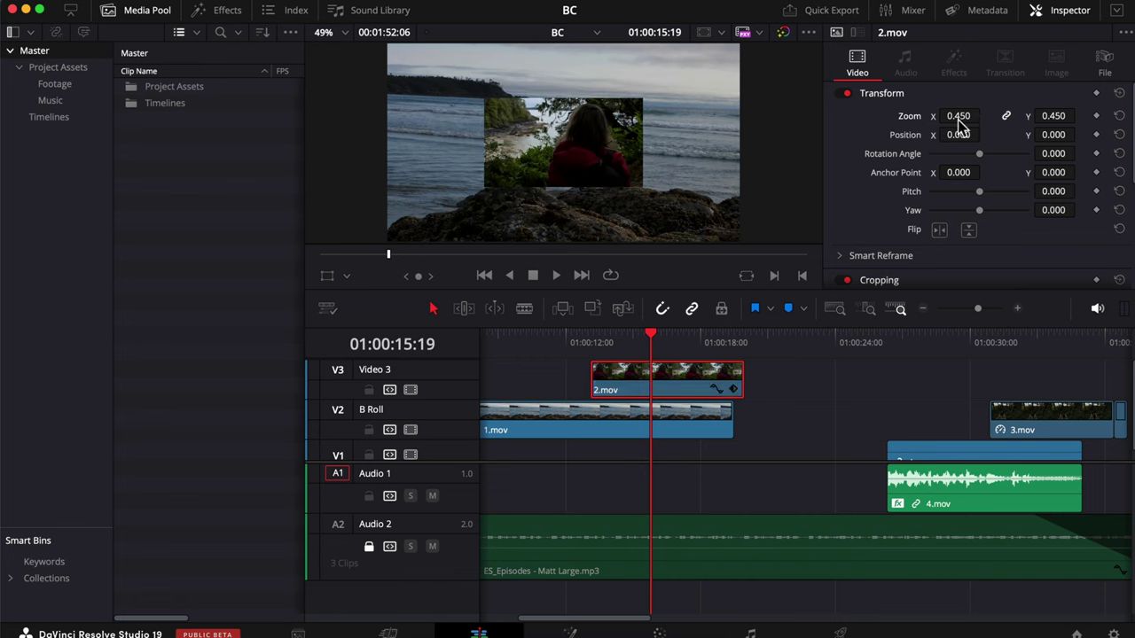
pyautogui.moveTo(955, 135); pyautogui.dragTo(958, 138)
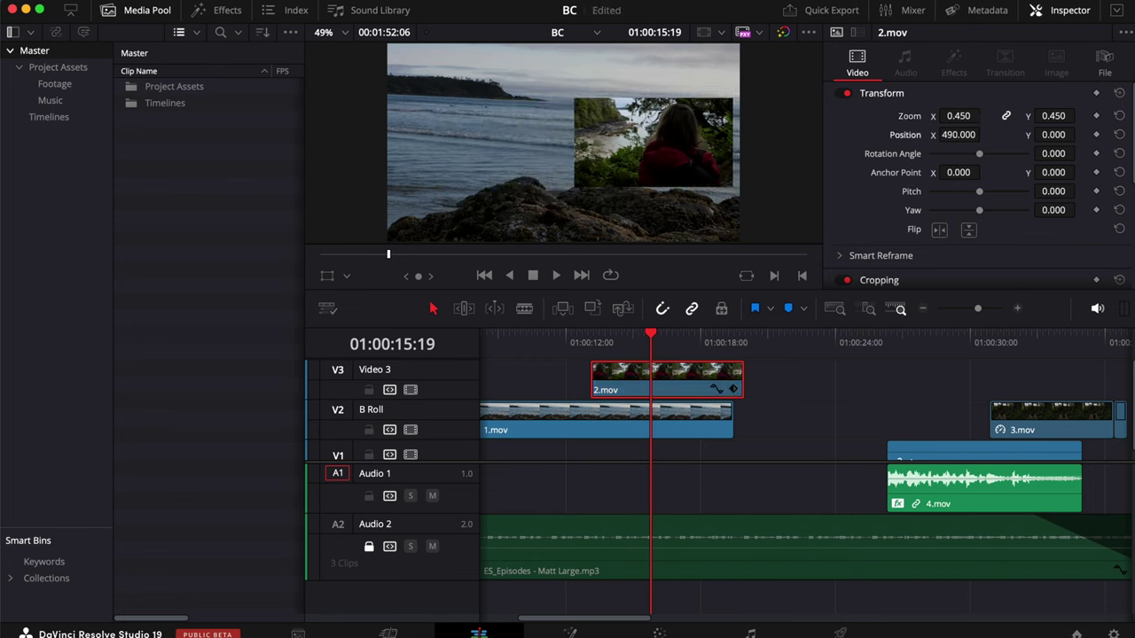
pyautogui.moveTo(1053, 135); pyautogui.dragTo(1089, 135)
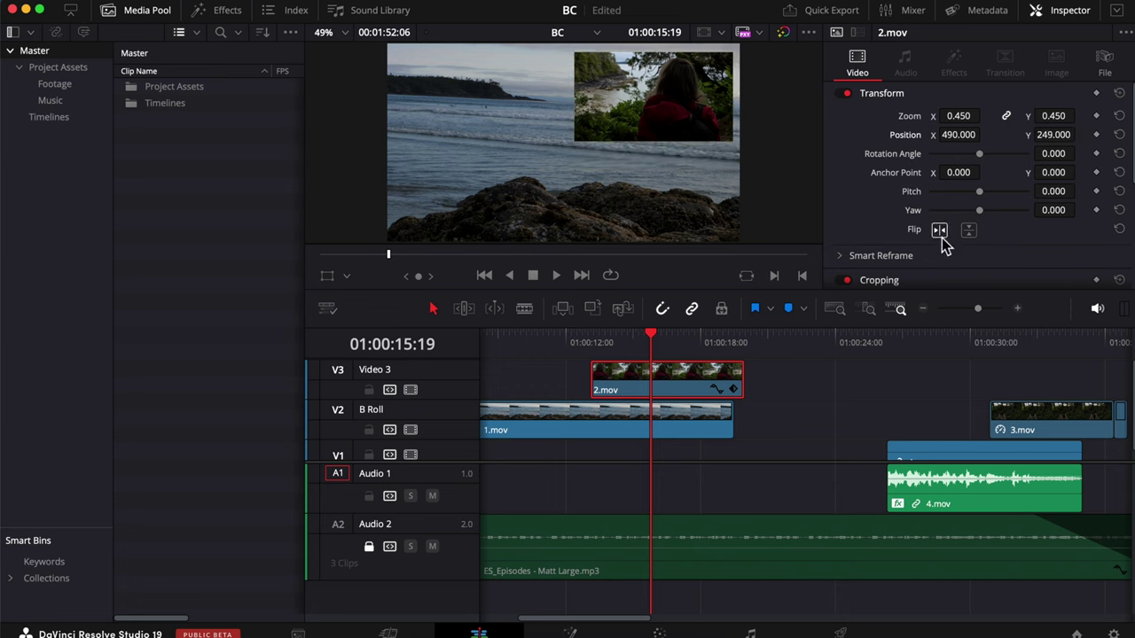
pyautogui.click(942, 235)
pyautogui.click(970, 232)
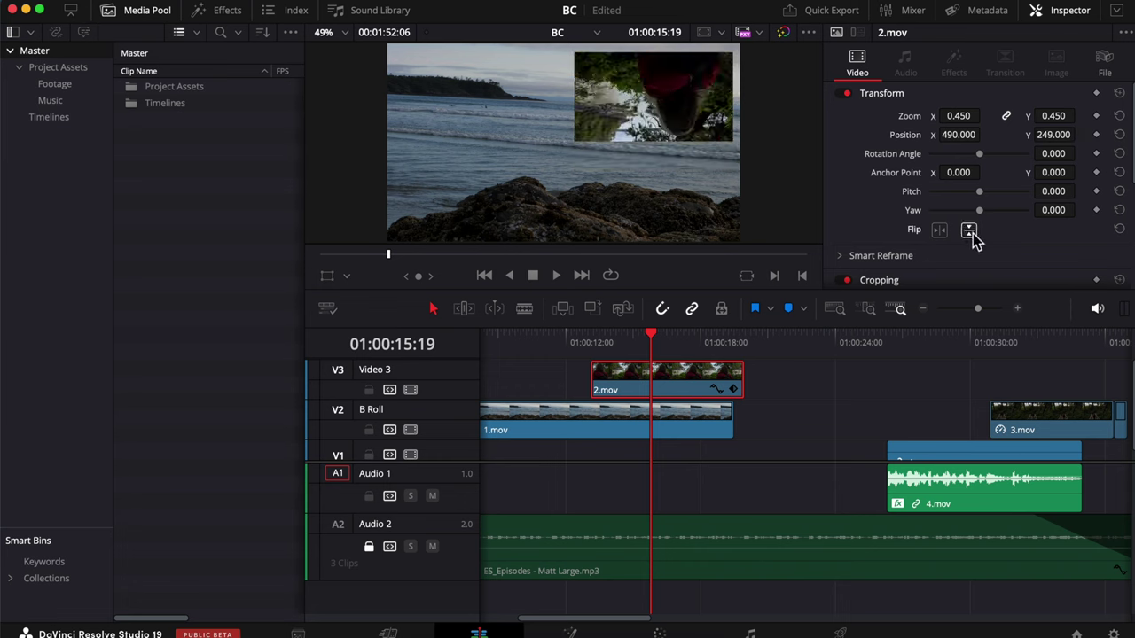
pyautogui.click(970, 232)
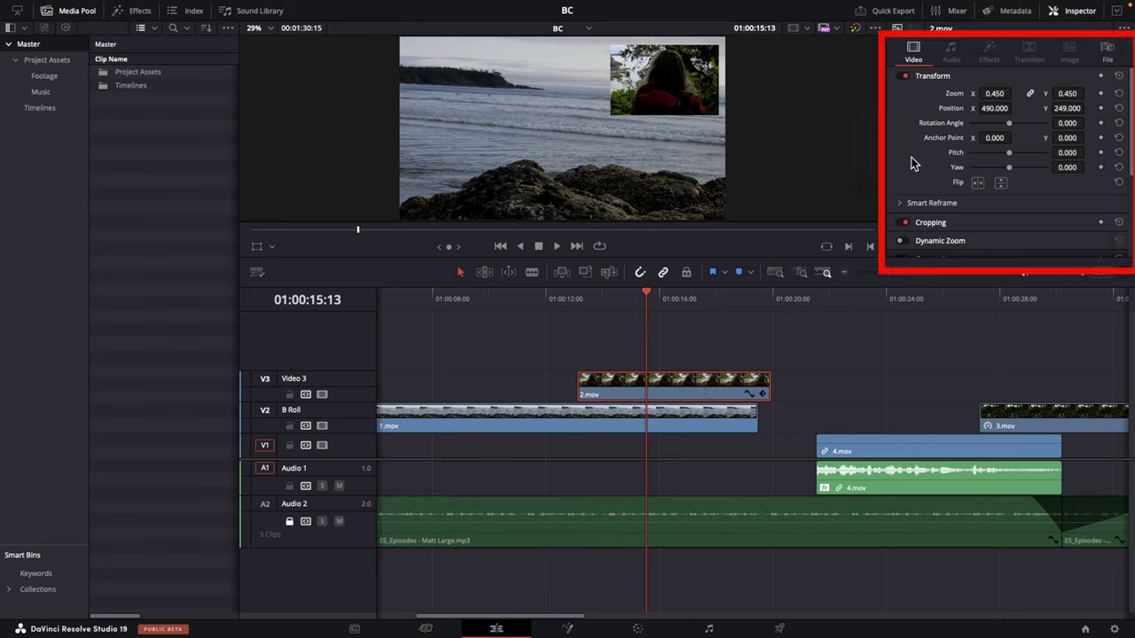
# - Enable the viewer's Transform controls and drag the 2.mov inset higher in the frame
pyautogui.click(272, 248)
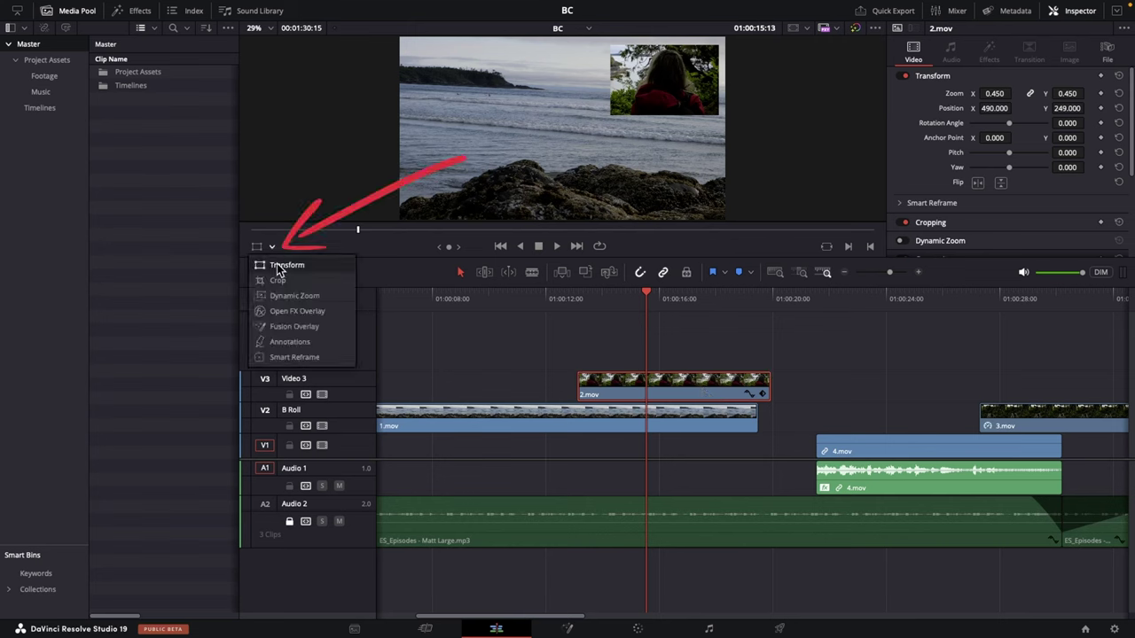
pyautogui.click(284, 265)
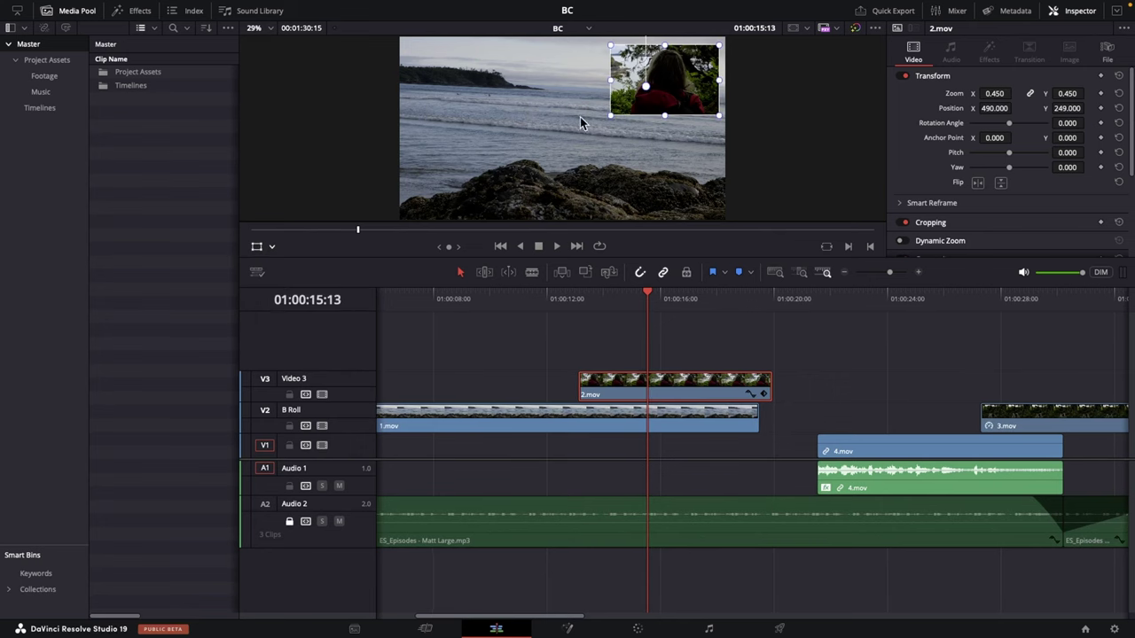
pyautogui.moveTo(611, 115)
pyautogui.mouseDown()
pyautogui.moveTo(636, 117)
pyautogui.moveTo(609, 118)
pyautogui.mouseUp()
pyautogui.hotkey('ctrl', 'z')
pyautogui.moveTo(679, 93)
pyautogui.mouseDown()
pyautogui.moveTo(677, 69)
pyautogui.moveTo(695, 77)
pyautogui.mouseUp()
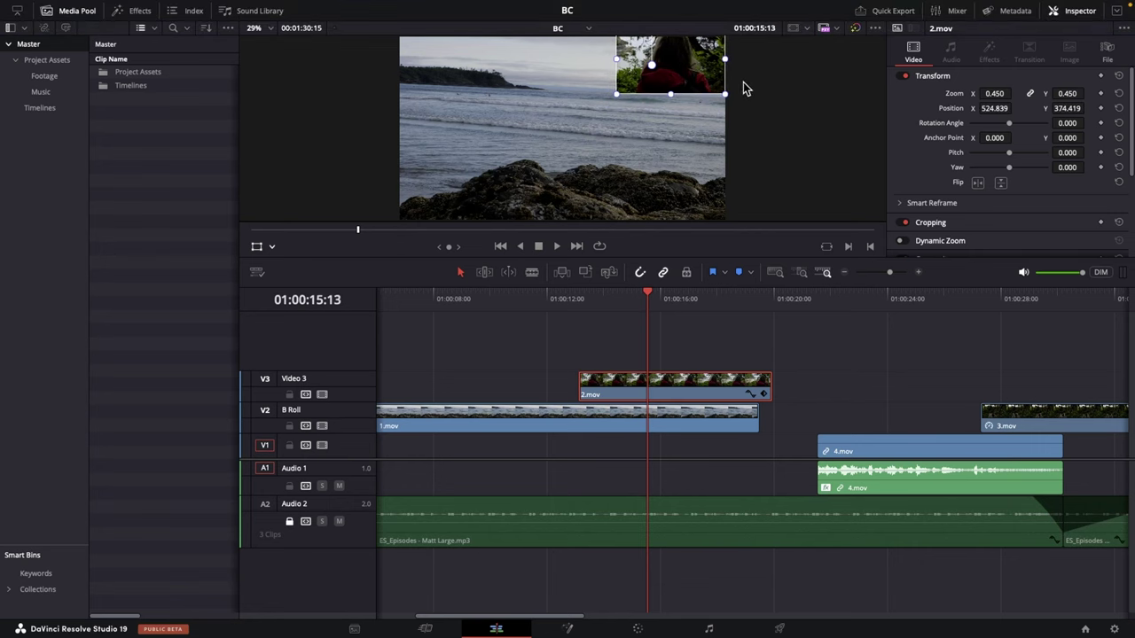
# - At 25% viewer zoom, resize the inset to 0.372 at 548.839, 286.419, then fit the viewer back
pyautogui.click(256, 27)
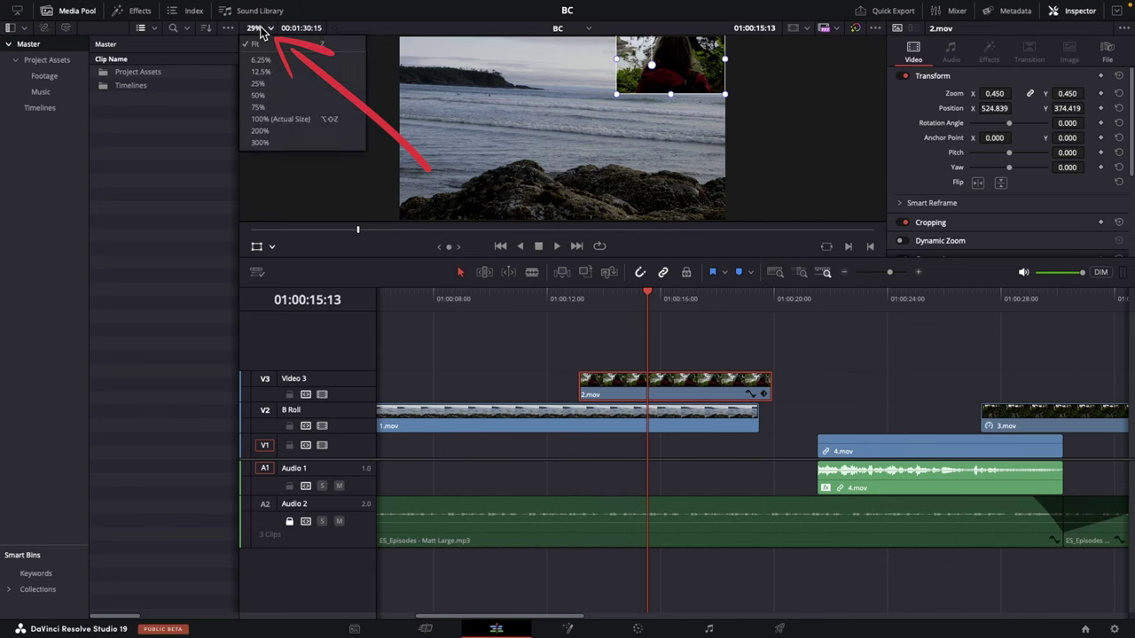
pyautogui.click(275, 84)
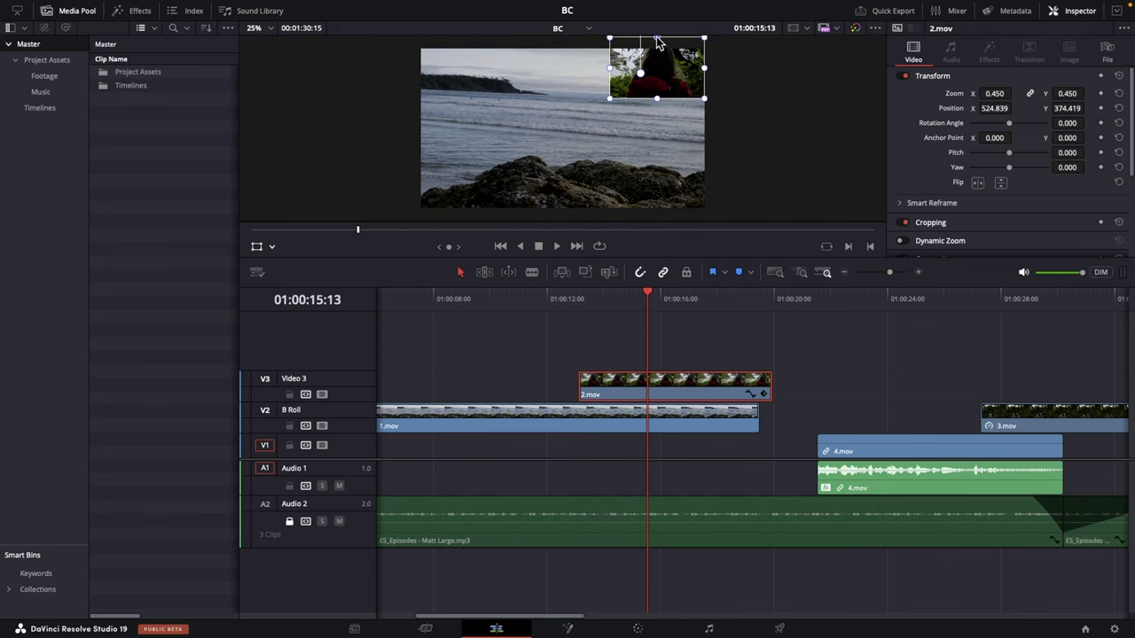
pyautogui.moveTo(610, 39); pyautogui.dragTo(618, 55)
pyautogui.click(256, 27)
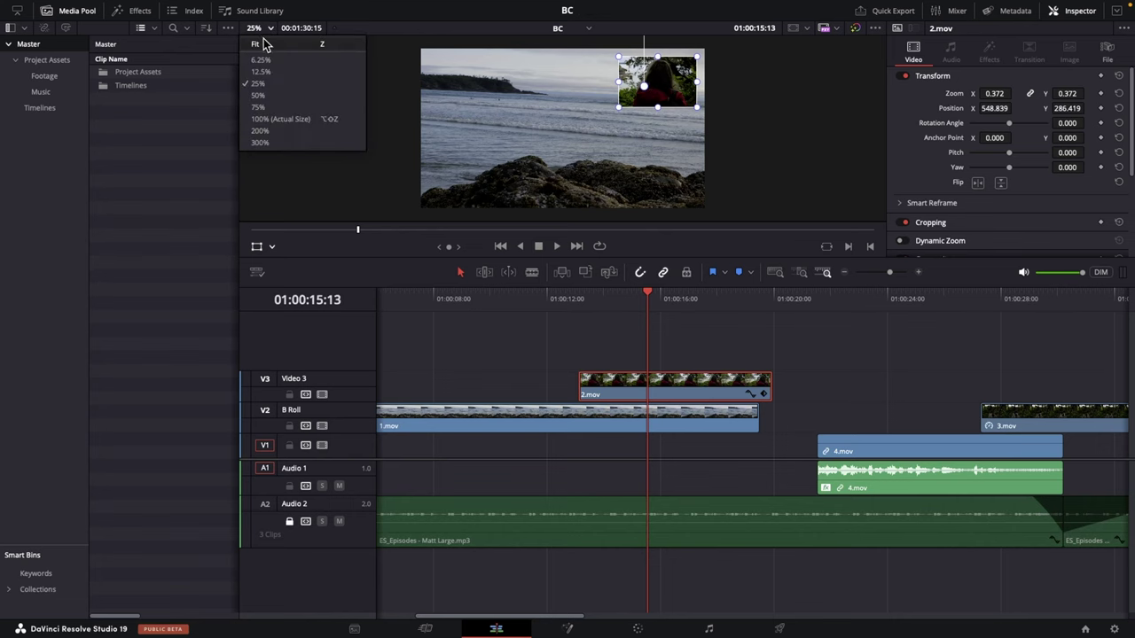
pyautogui.click(265, 44)
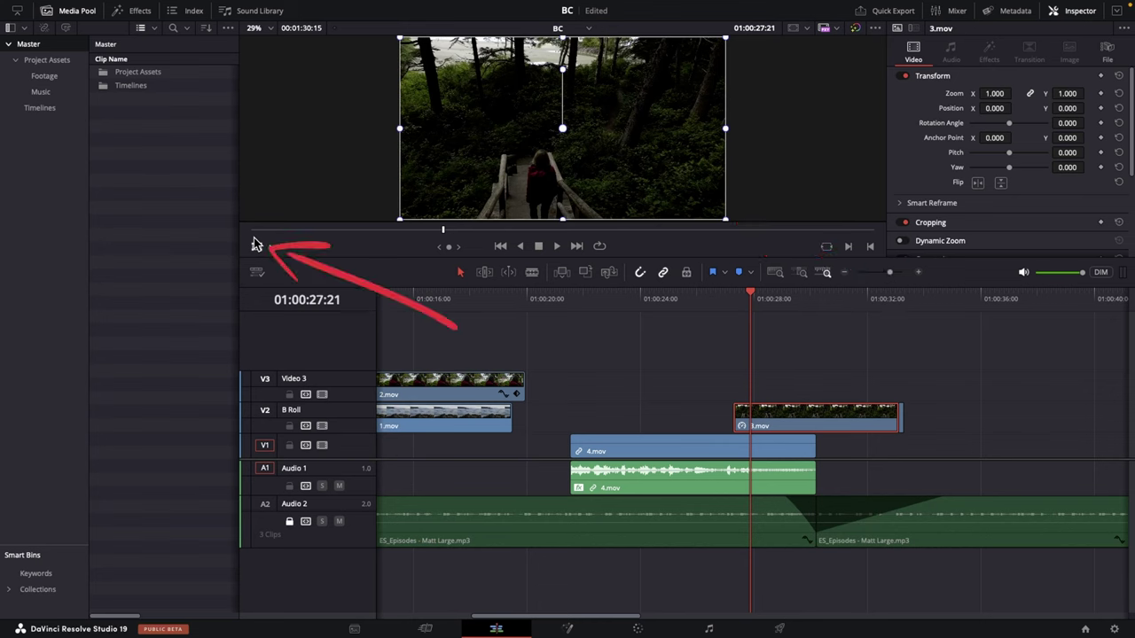
# - Shrink 3.mov's Dynamic Zoom end frame onto the hiker and play the push-in full screen
pyautogui.click(256, 246)
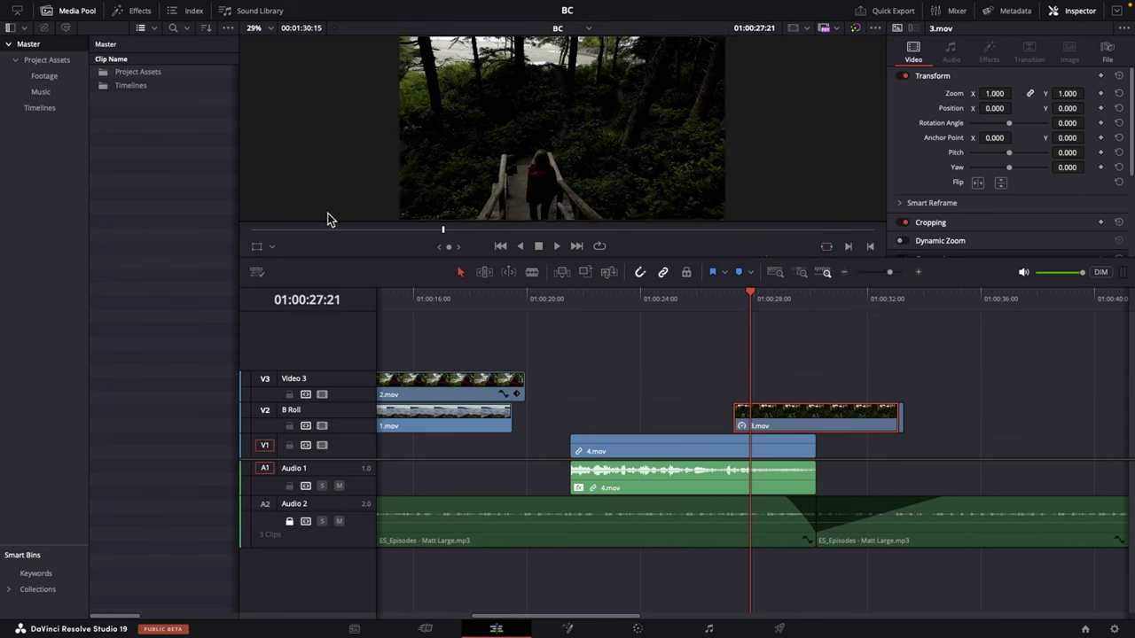
pyautogui.click(272, 247)
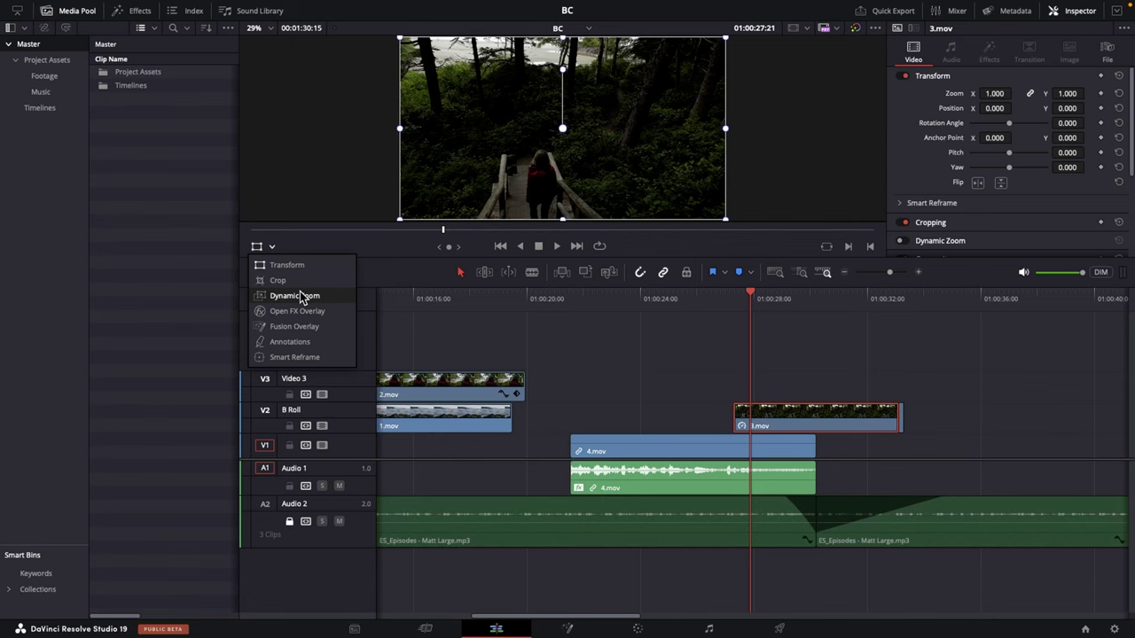
pyautogui.click(294, 296)
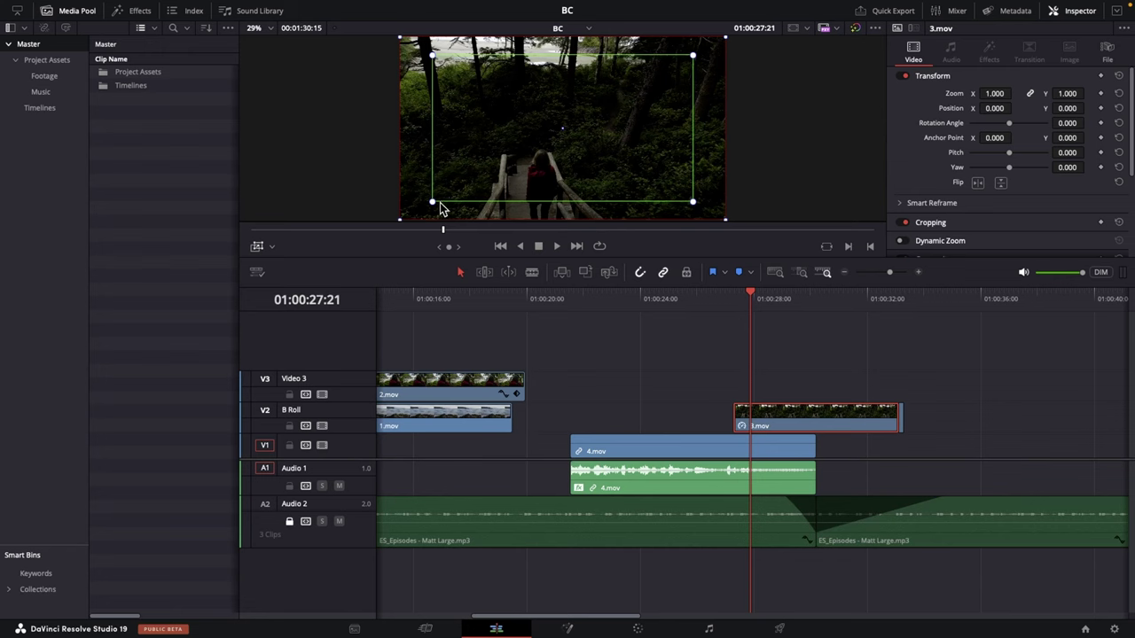
pyautogui.moveTo(433, 206); pyautogui.dragTo(536, 158)
pyautogui.moveTo(583, 125); pyautogui.dragTo(565, 160)
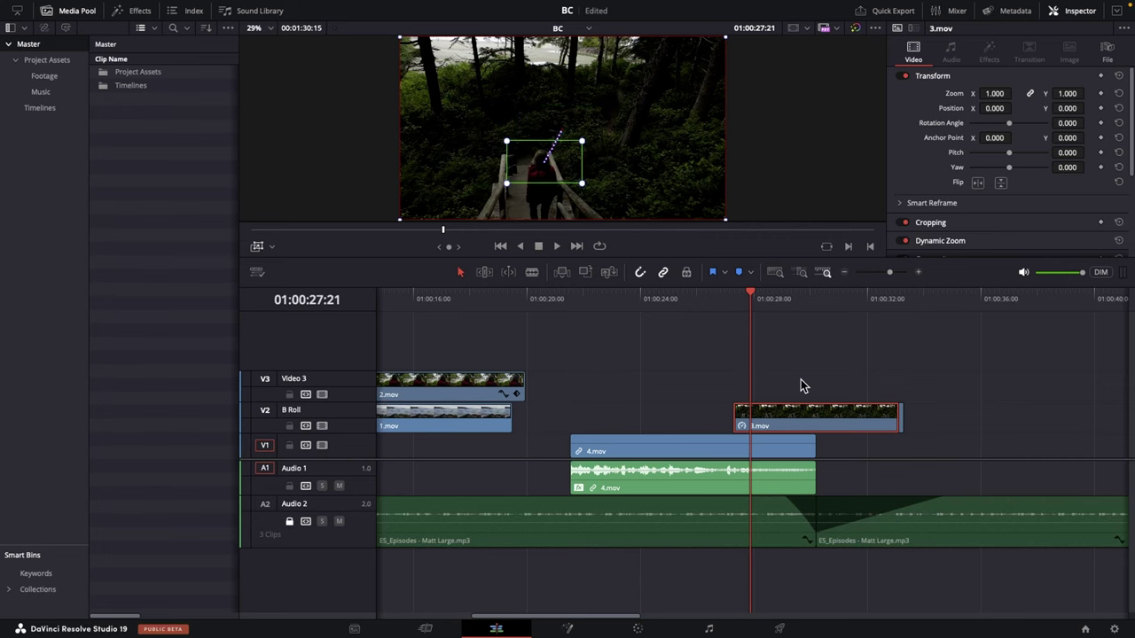
pyautogui.hotkey('ctrl', 'f')
pyautogui.press('space')
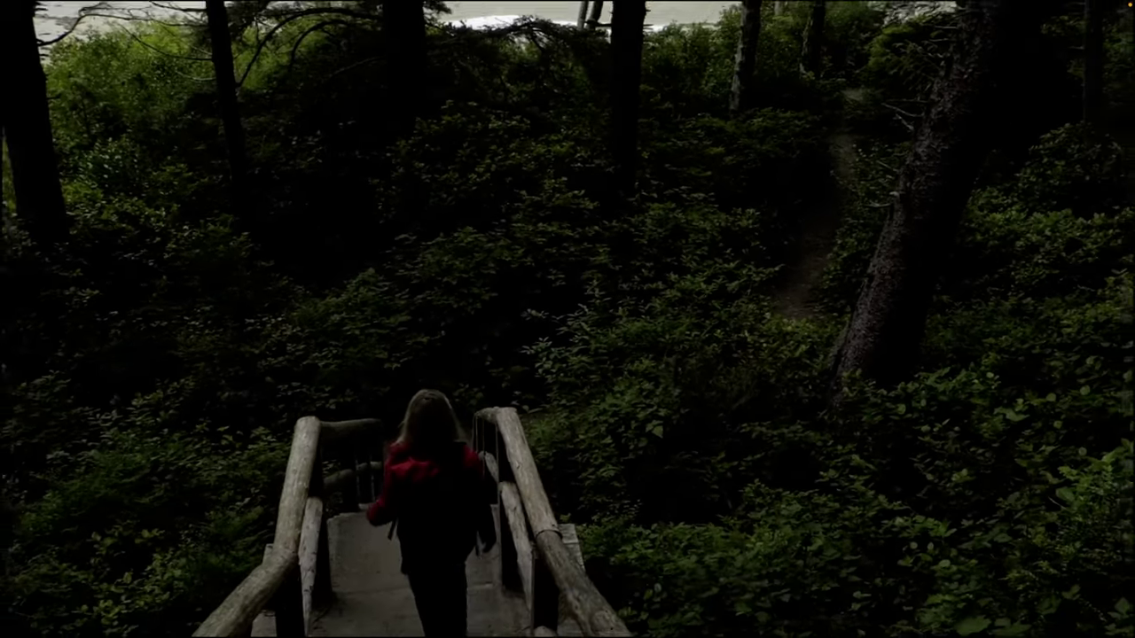
# - Keyframe 3.mov's opacity from 0 at 01:00:27:07 to 100 at 01:00:28:00 and play the fade-in
pyautogui.press('Escape')
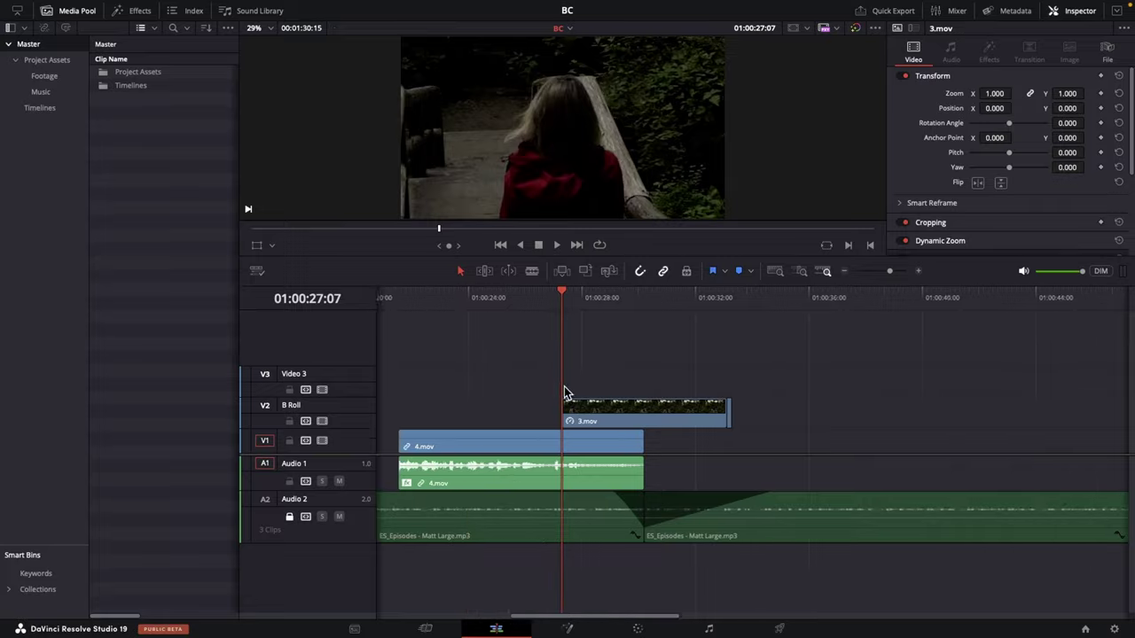
pyautogui.click(820, 419)
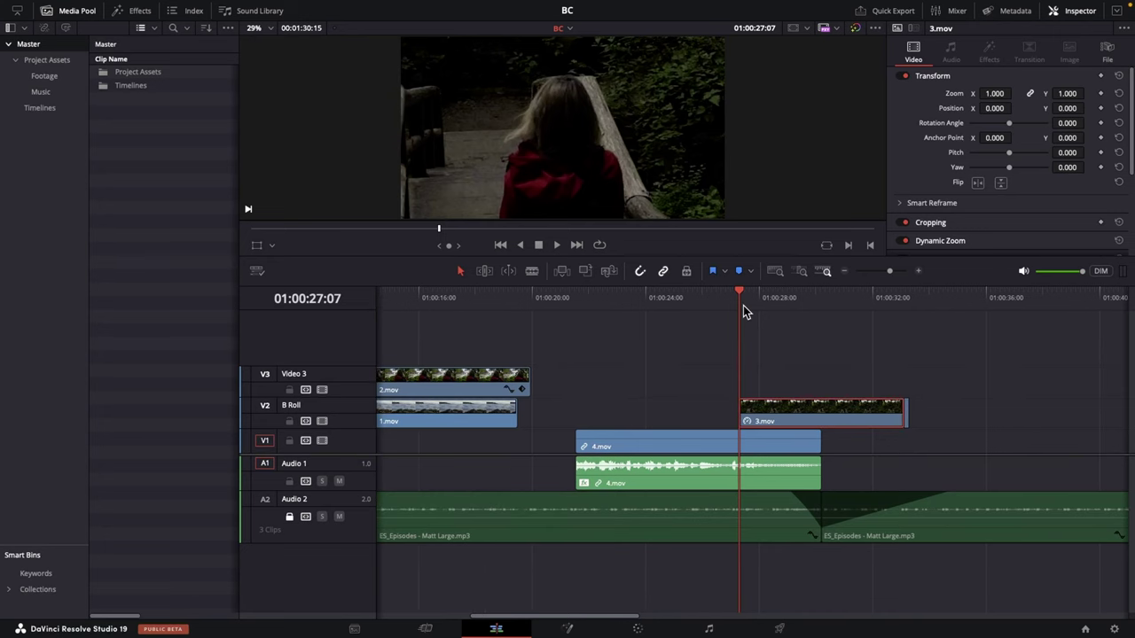
pyautogui.moveTo(744, 305); pyautogui.dragTo(759, 305)
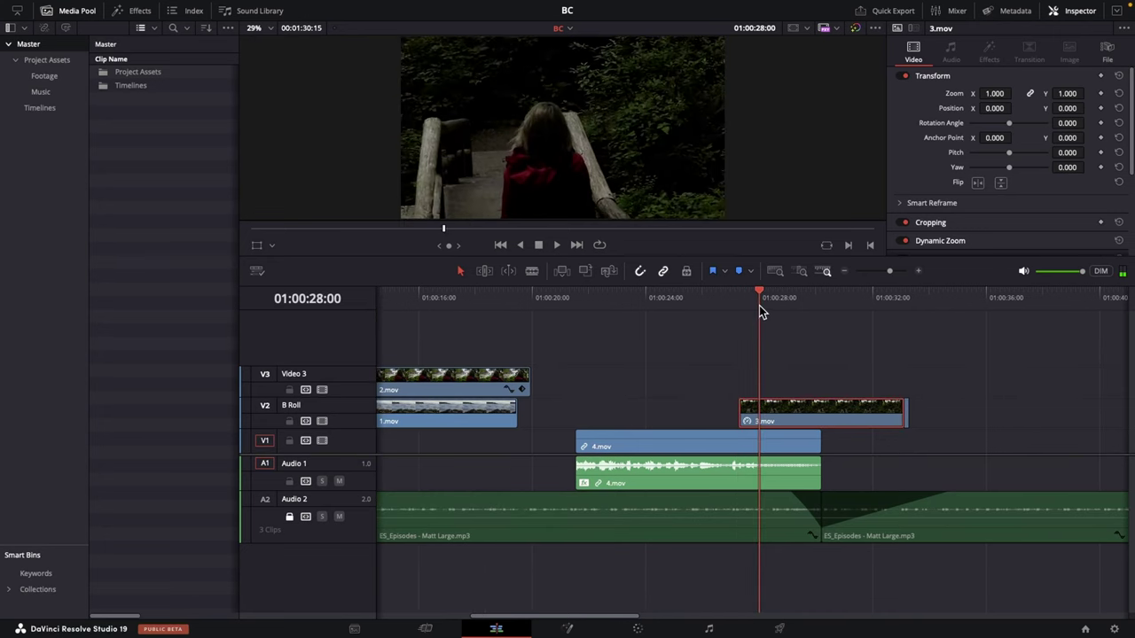
pyautogui.scroll(-4, 976, 233)
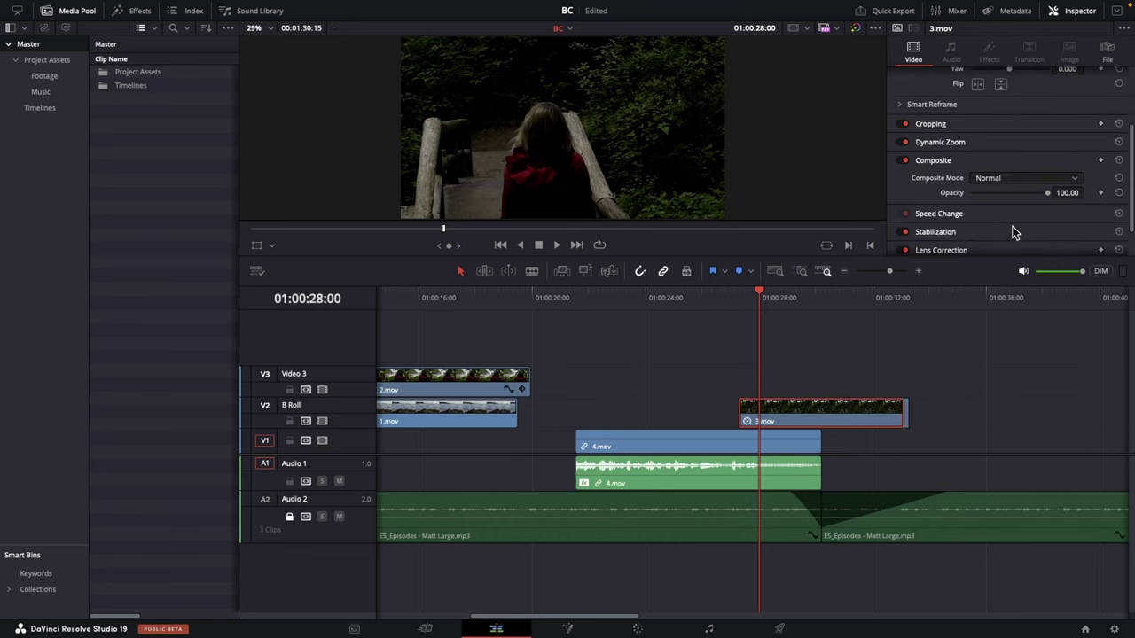
pyautogui.click(1102, 195)
pyautogui.moveTo(760, 302); pyautogui.dragTo(740, 301)
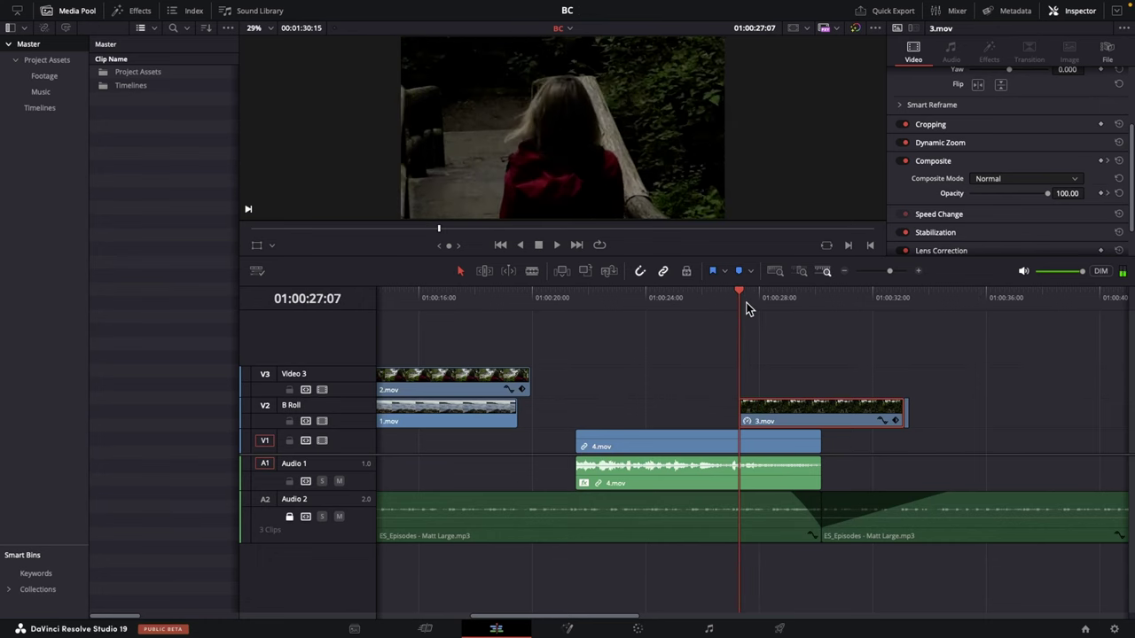
pyautogui.moveTo(1005, 193); pyautogui.dragTo(944, 195)
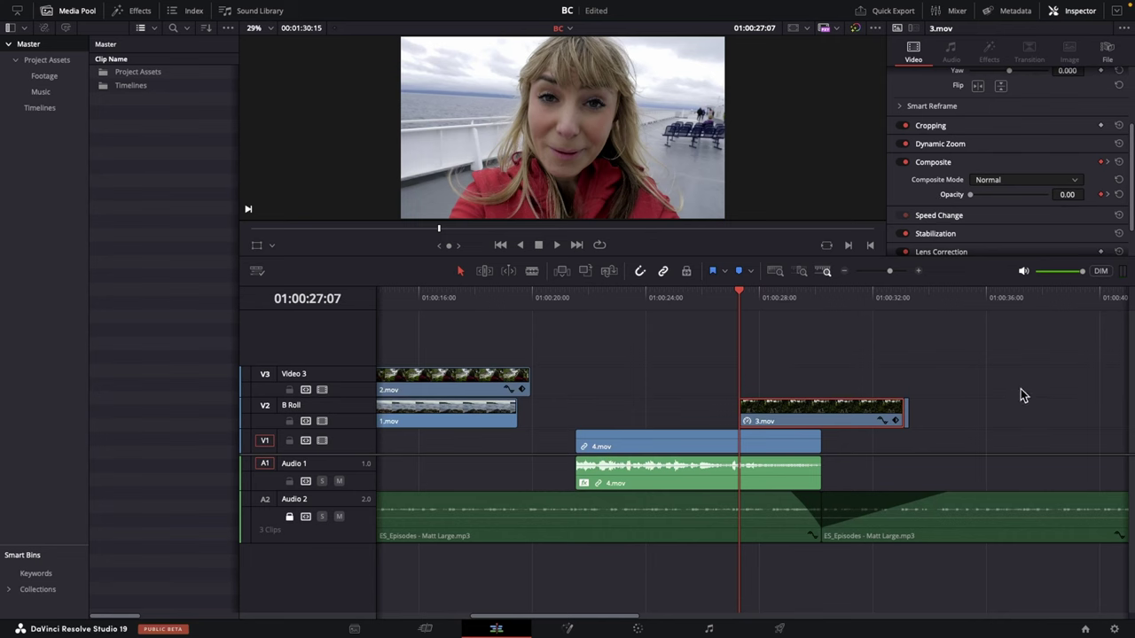
pyautogui.press('space')
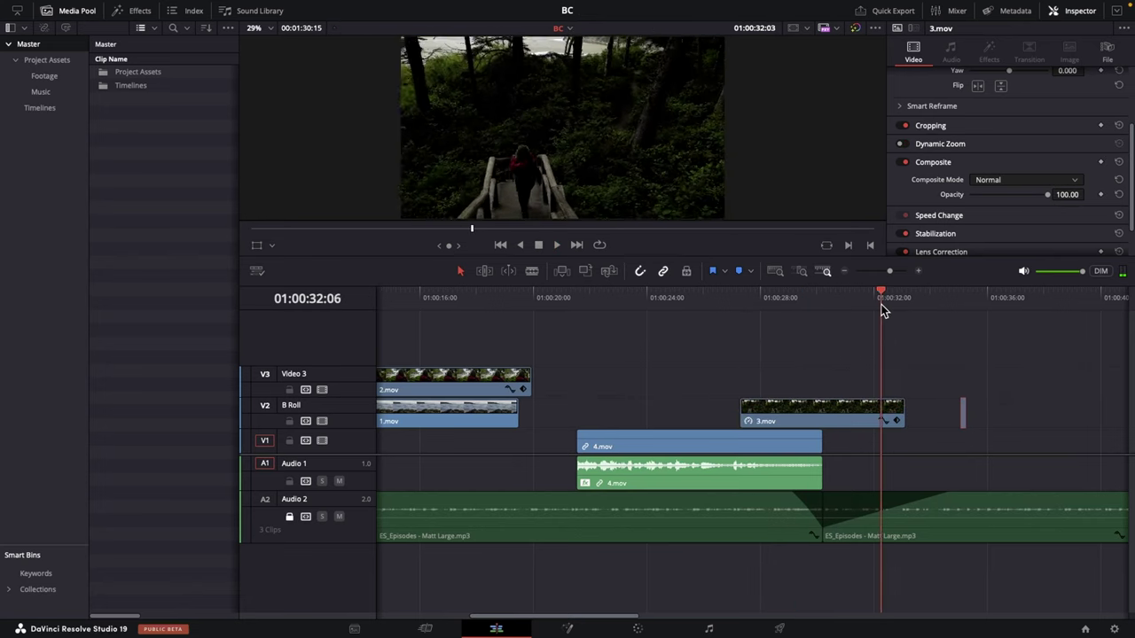
pyautogui.press('space')
pyautogui.scroll(1, 835, 439)
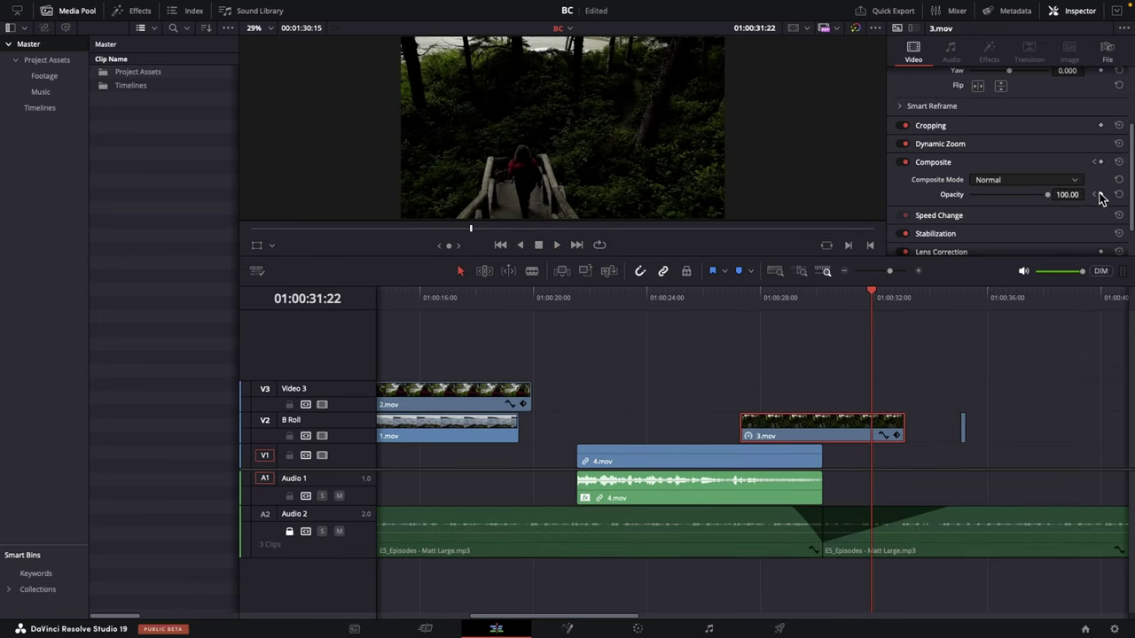
# - Keyframe 3.mov's opacity from 100 down to 0 at its last frames and play the fade-out
pyautogui.click(891, 299)
pyautogui.click(898, 300)
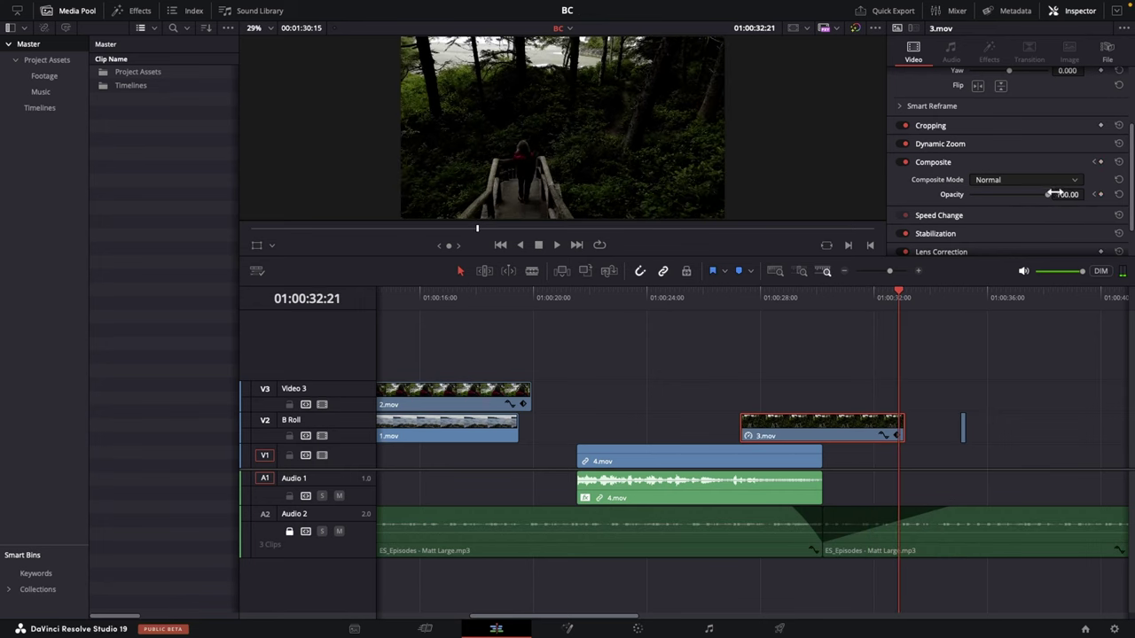
pyautogui.moveTo(1048, 195); pyautogui.dragTo(942, 202)
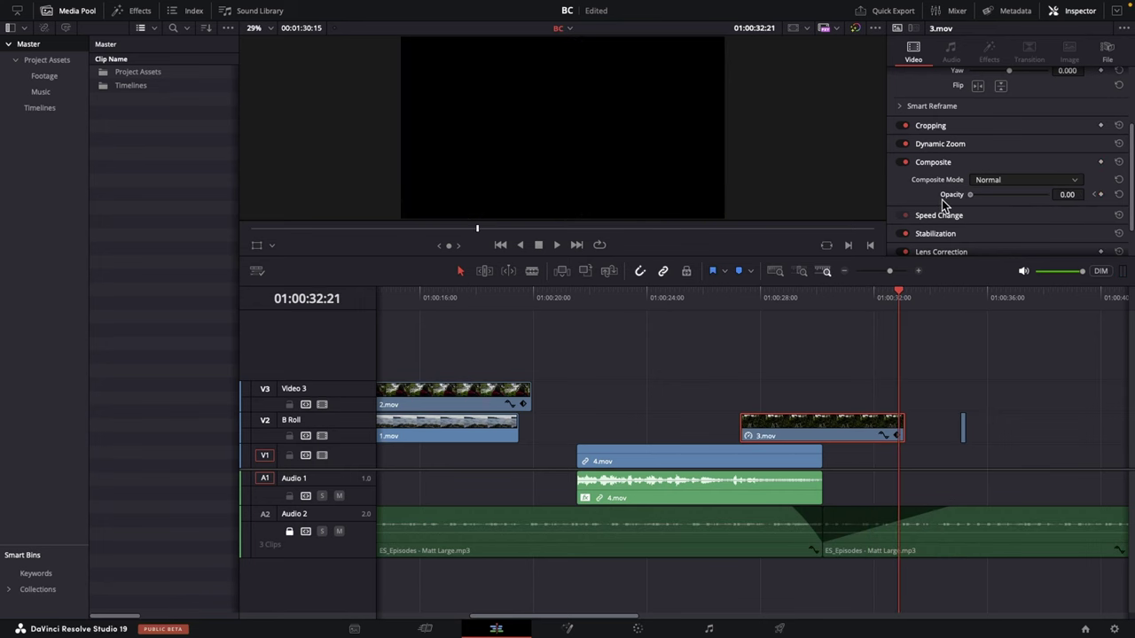
pyautogui.click(862, 299)
pyautogui.press('space')
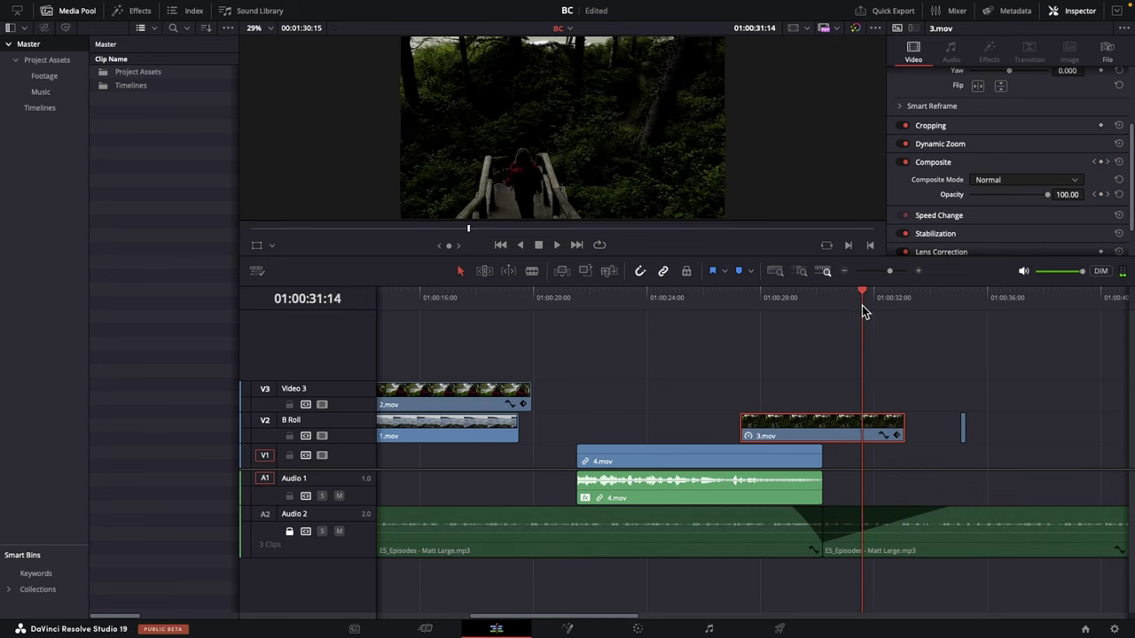
pyautogui.press('space')
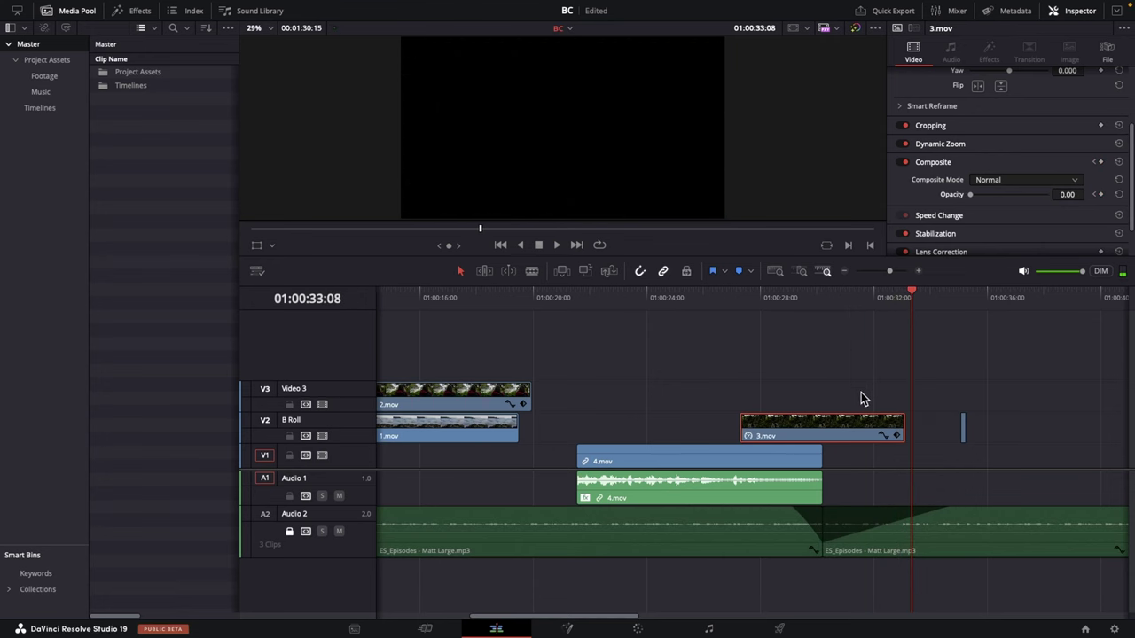
# - Move 3.mov's 100% opacity keyframe about 1:17 before the clip end and undo a stray keyframe drag
pyautogui.click(883, 435)
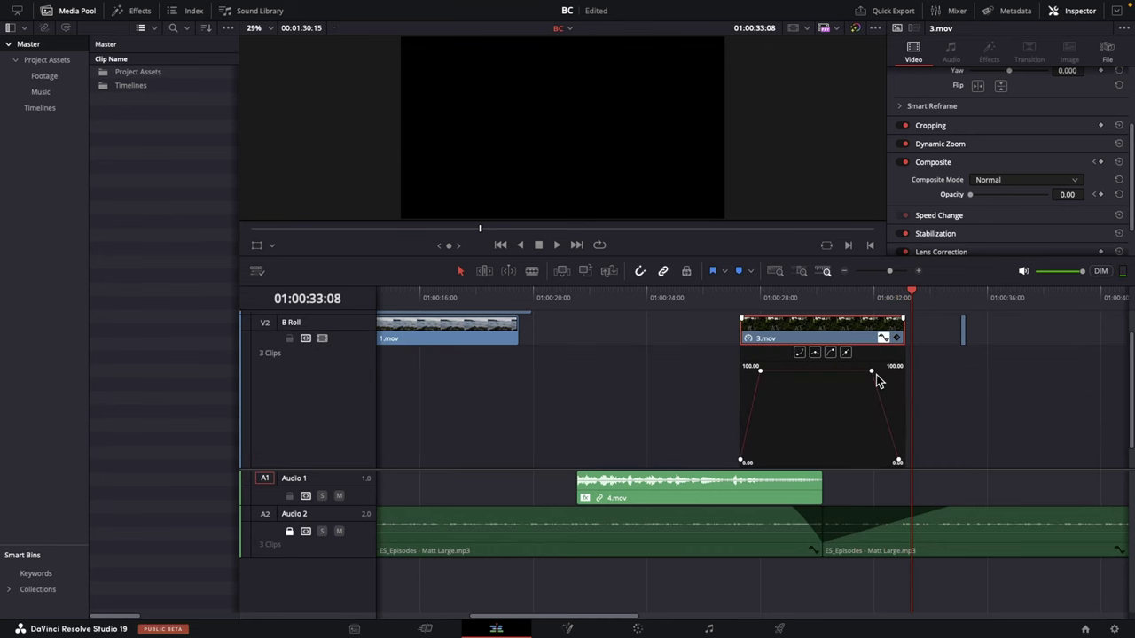
pyautogui.moveTo(876, 375); pyautogui.dragTo(815, 371)
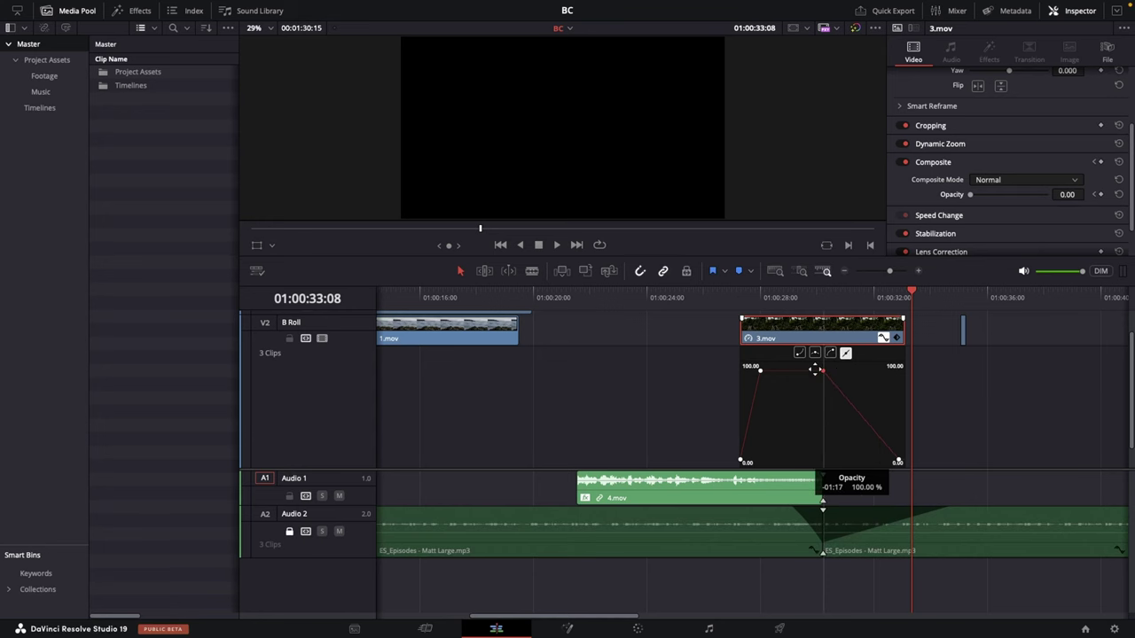
pyautogui.click(883, 338)
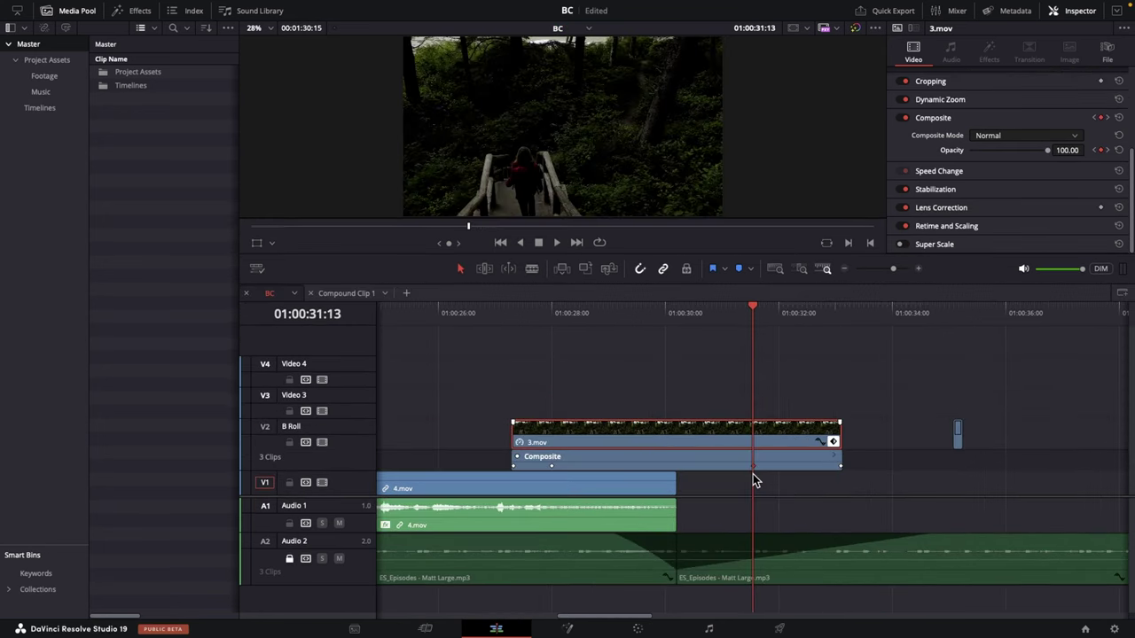
pyautogui.moveTo(752, 476); pyautogui.dragTo(793, 477)
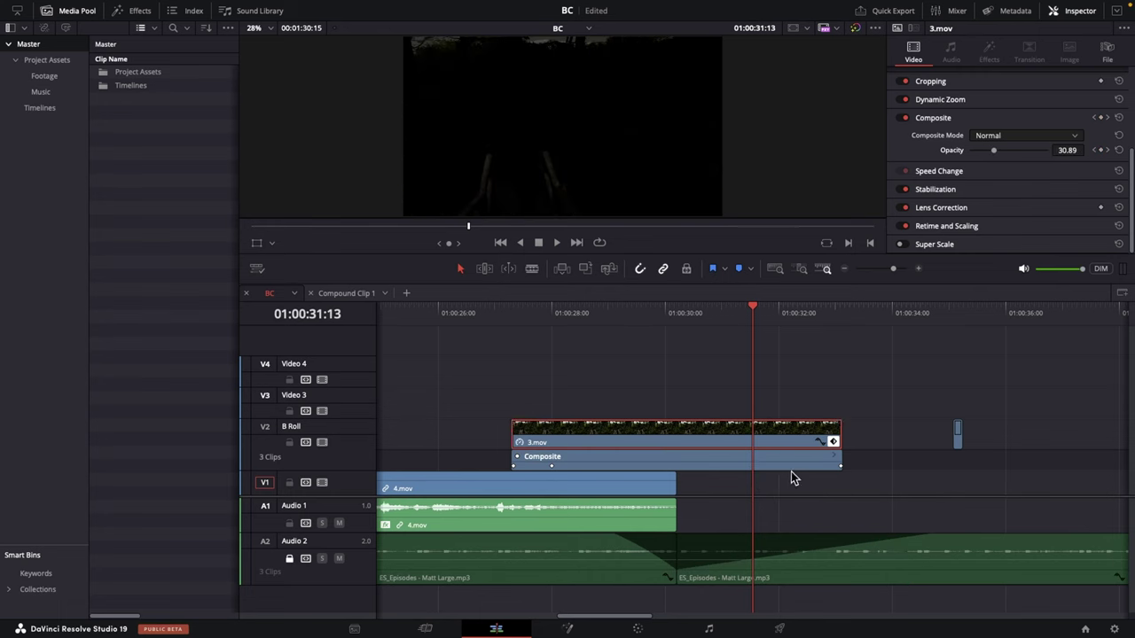
pyautogui.hotkey('ctrl', 'z')
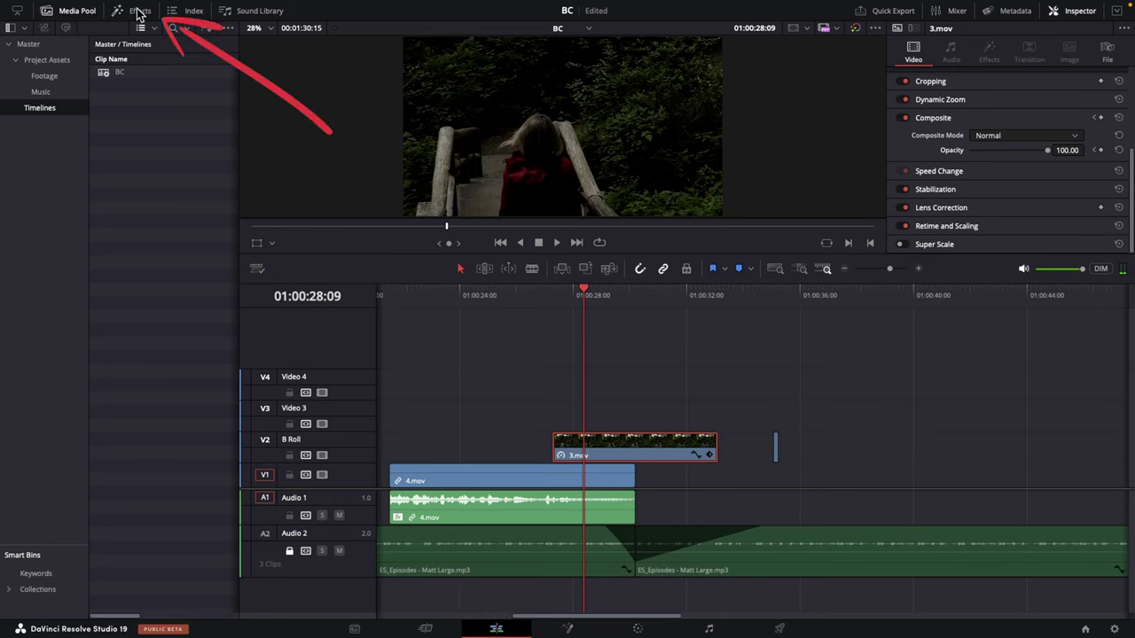
# - Search the effects library for 'text' and place a Text title above 3.mov
pyautogui.click(135, 11)
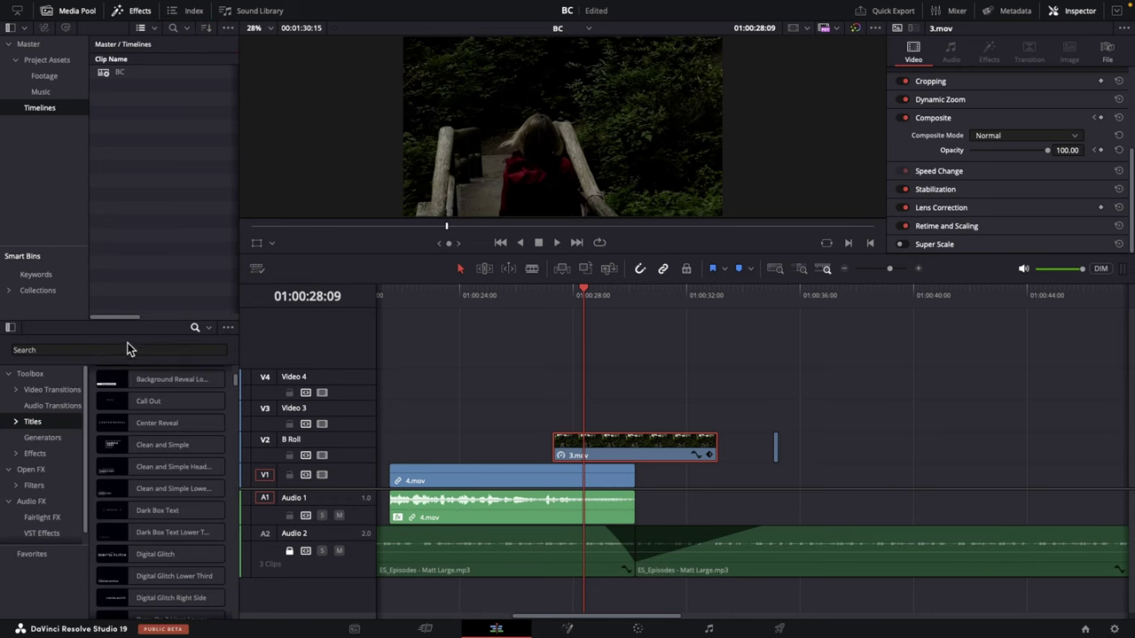
pyautogui.click(74, 344)
pyautogui.write('t')
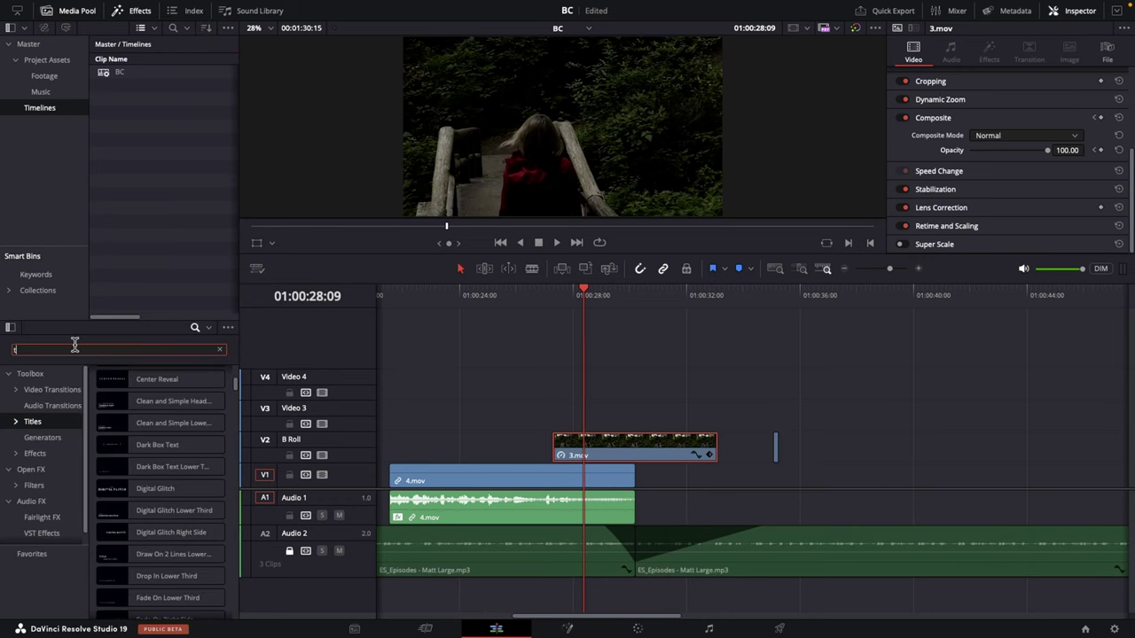
pyautogui.write('ext')
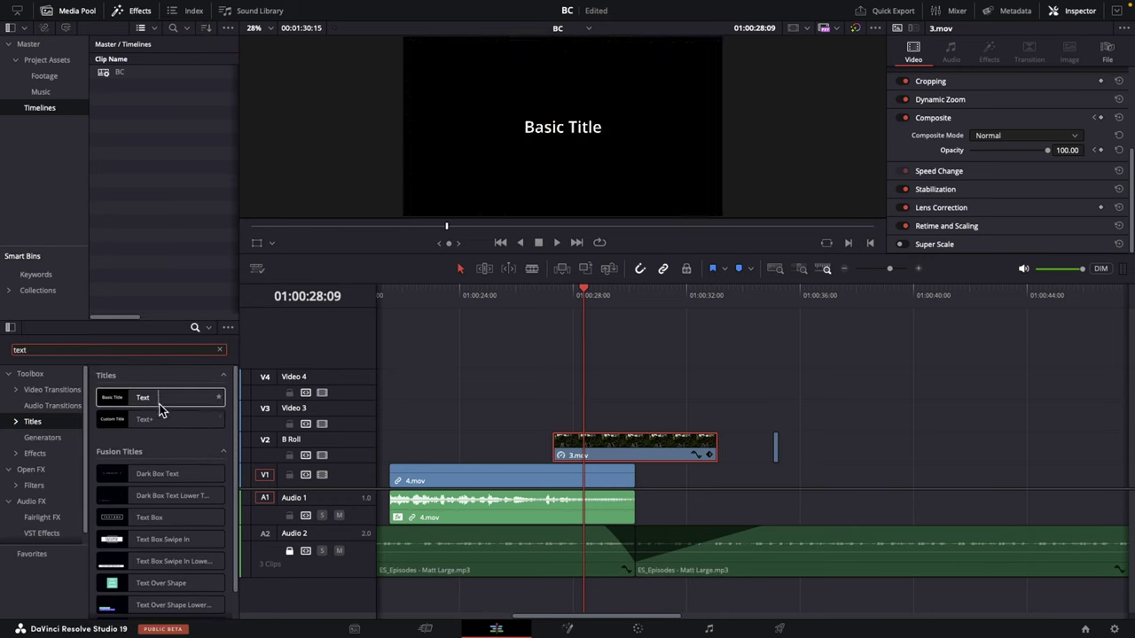
pyautogui.moveTo(160, 409); pyautogui.dragTo(556, 427)
# - Change the title text to 'Alli and Will', enlarge the font and colour it yellow
pyautogui.scroll(3, 925, 135)
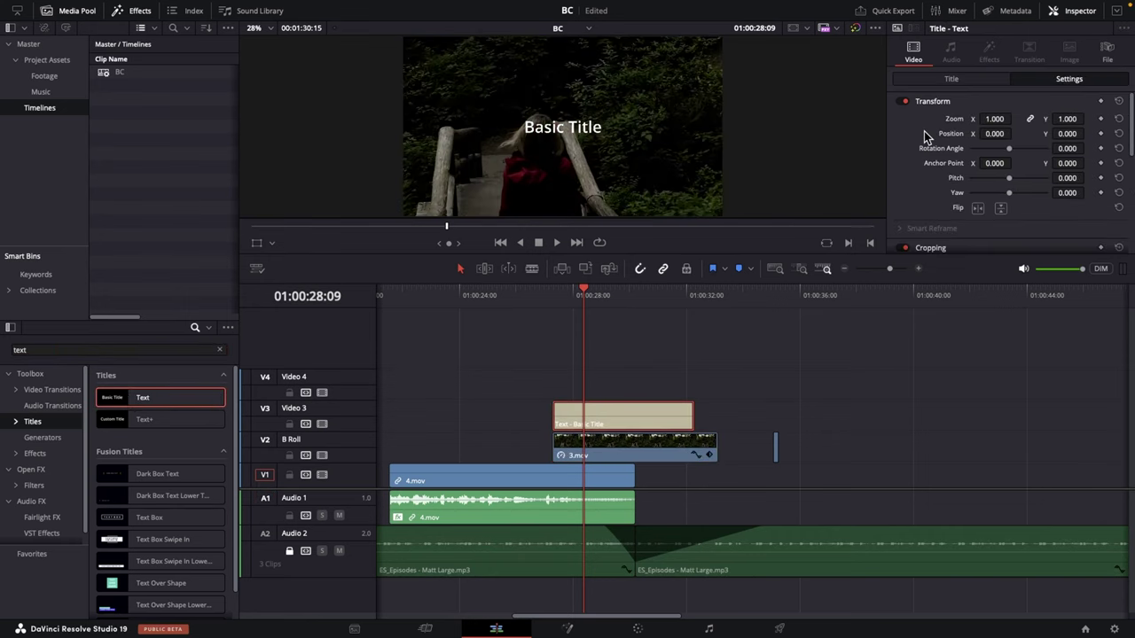
pyautogui.click(931, 80)
pyautogui.tripleClick(933, 127)
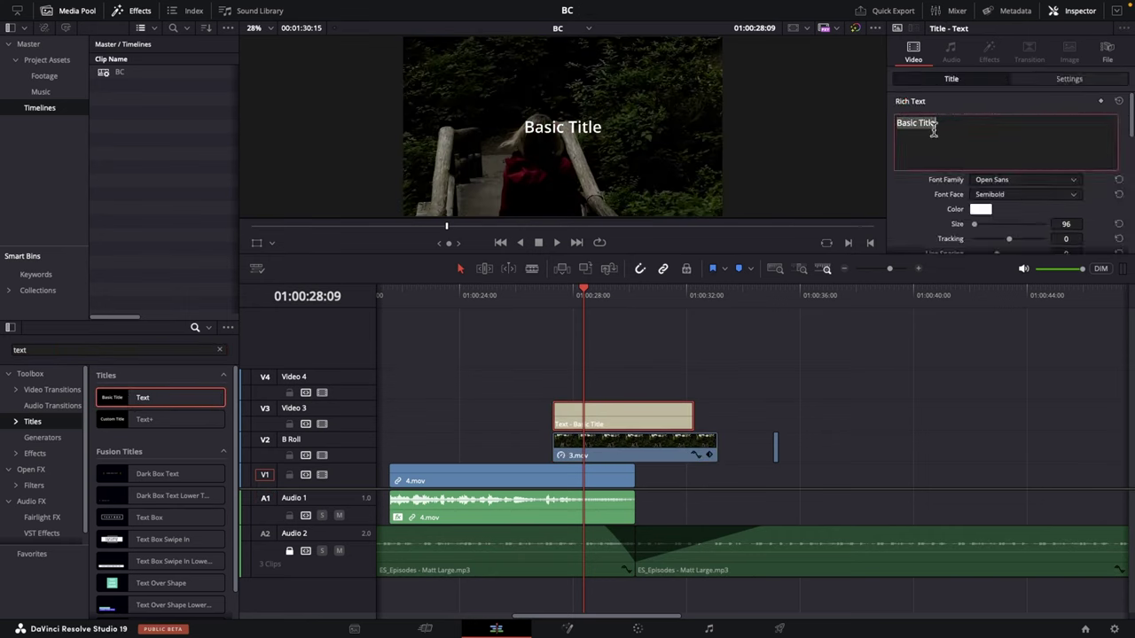
pyautogui.write('Alli and Will')
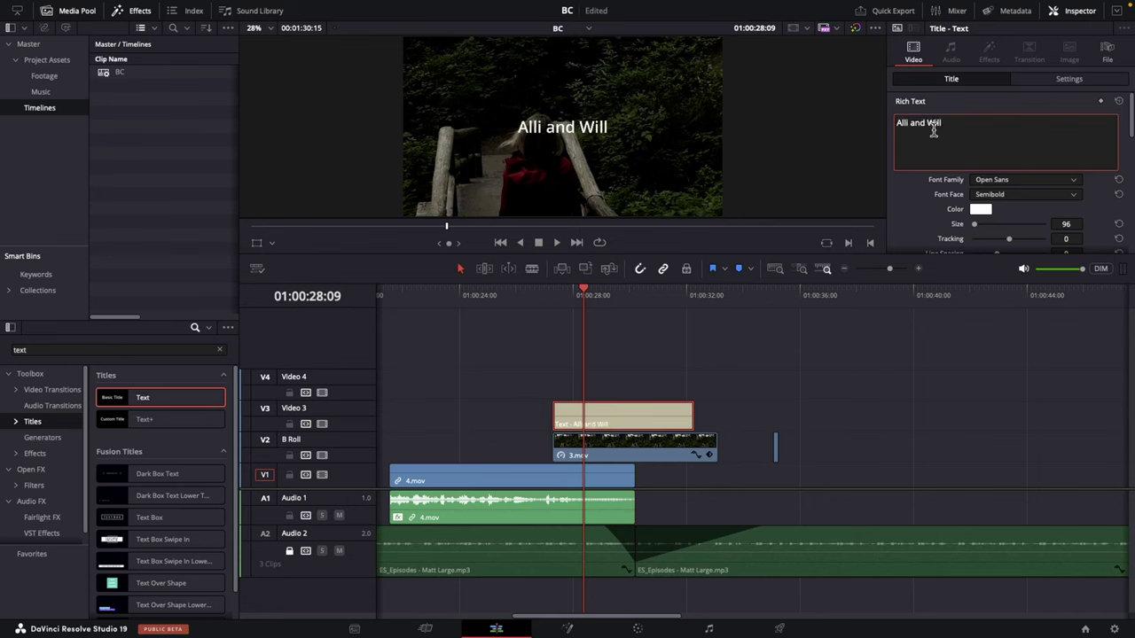
pyautogui.moveTo(976, 227); pyautogui.dragTo(998, 231)
pyautogui.click(981, 209)
pyautogui.click(603, 386)
pyautogui.click(718, 432)
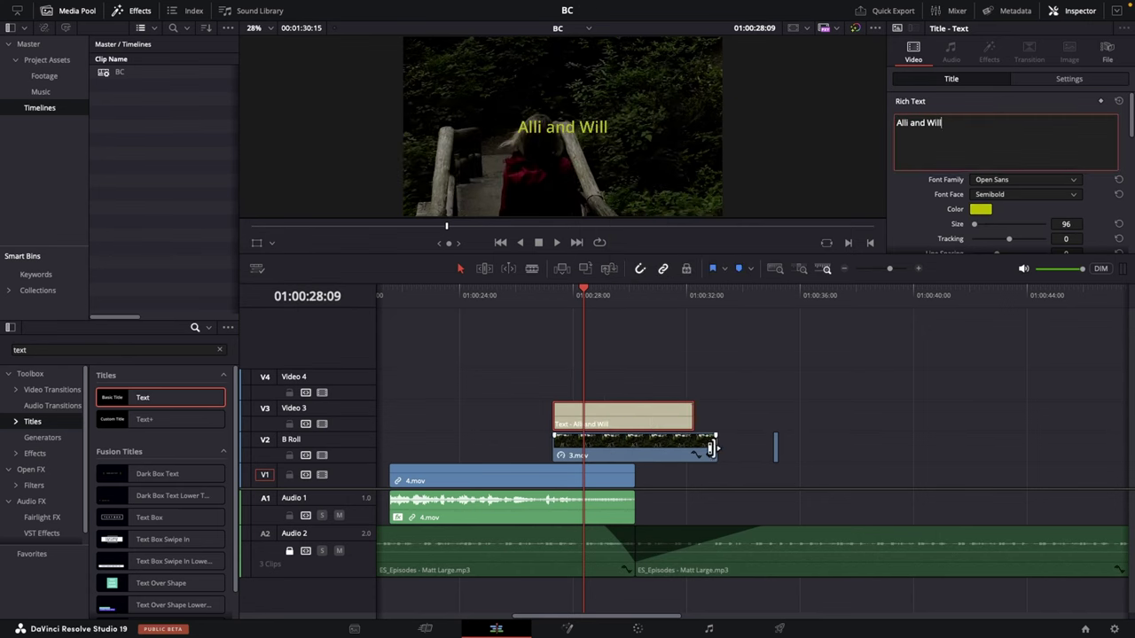
# - Move the title to the lower left of the frame and put its clip on Video 4
pyautogui.click(557, 129)
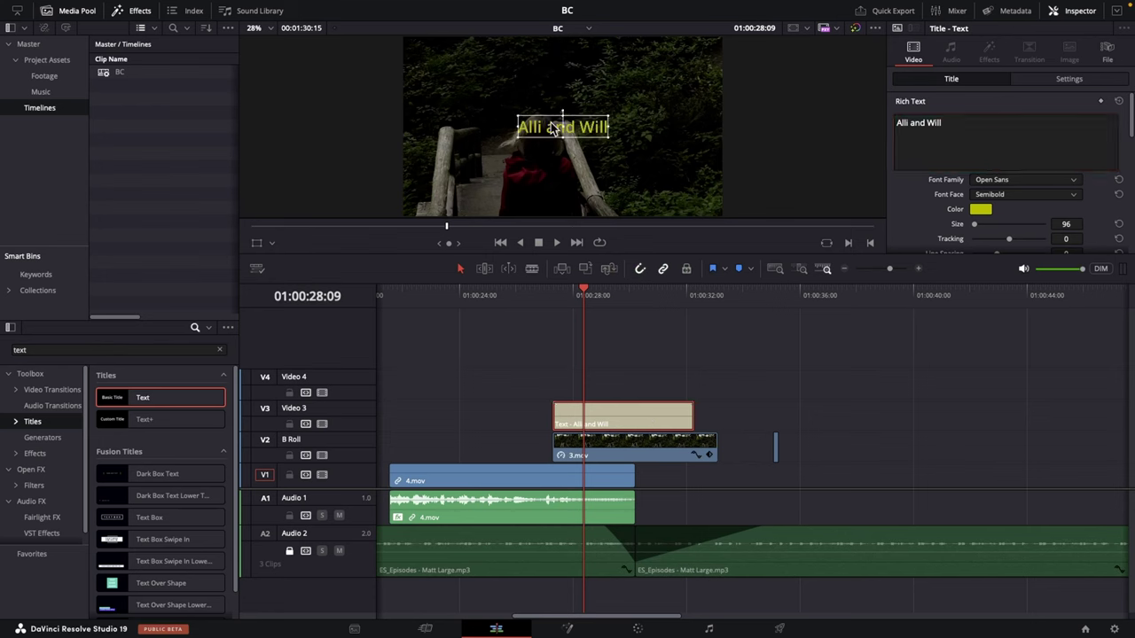
pyautogui.moveTo(555, 129); pyautogui.dragTo(462, 201)
pyautogui.press('Down')
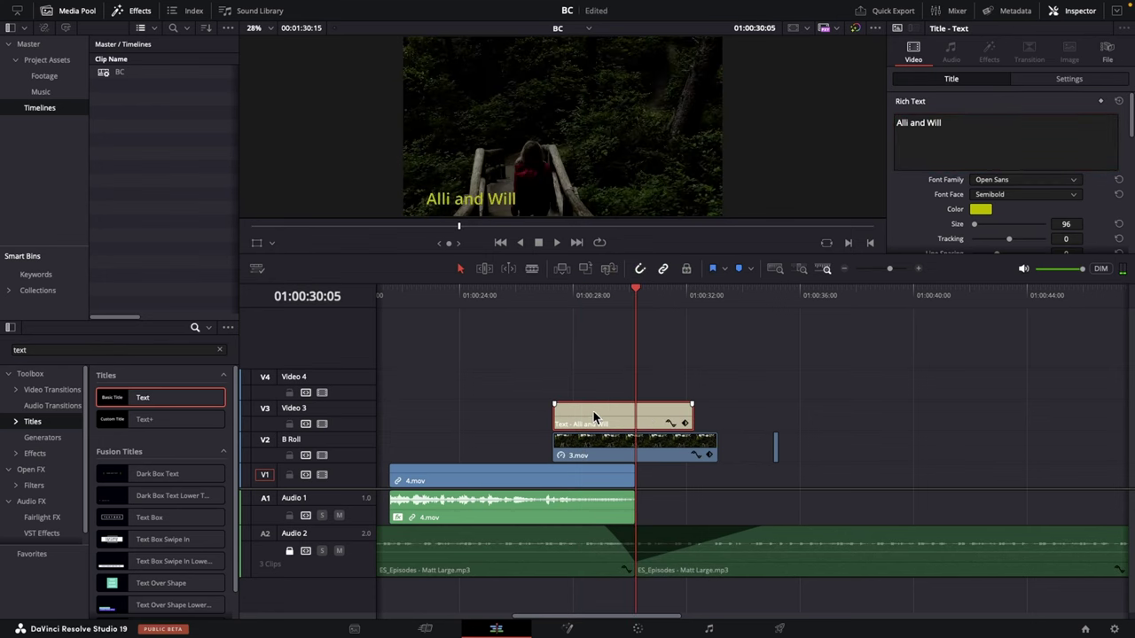
pyautogui.moveTo(593, 412); pyautogui.dragTo(593, 383)
pyautogui.click(220, 349)
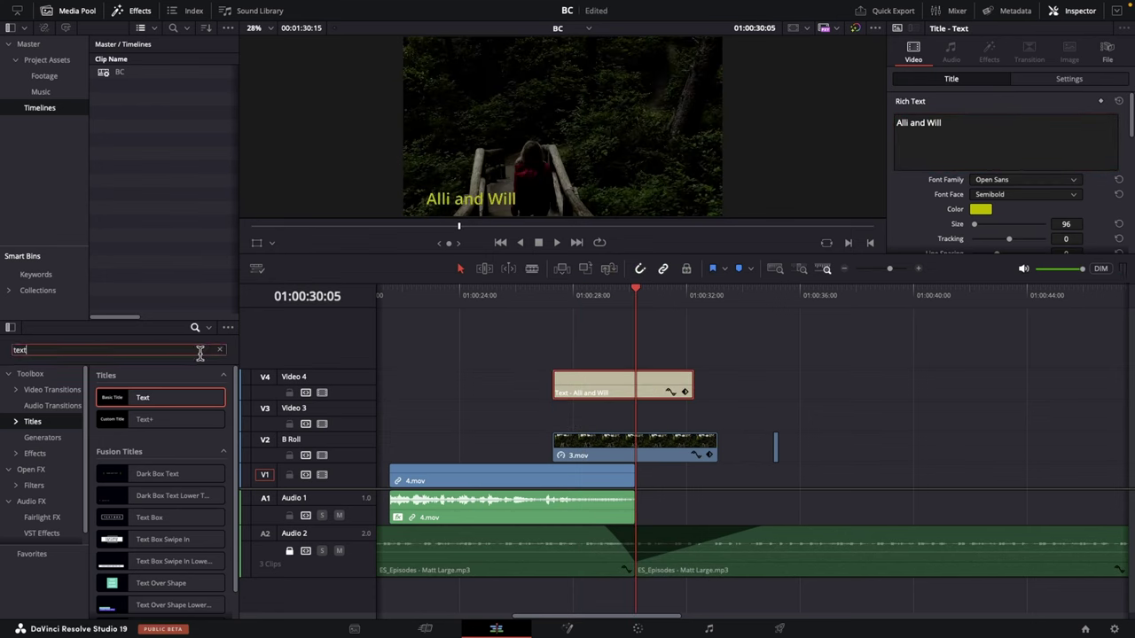
# - Place a Solid Color generator on Video 3 and colour it Cayenne red
pyautogui.write('solid')
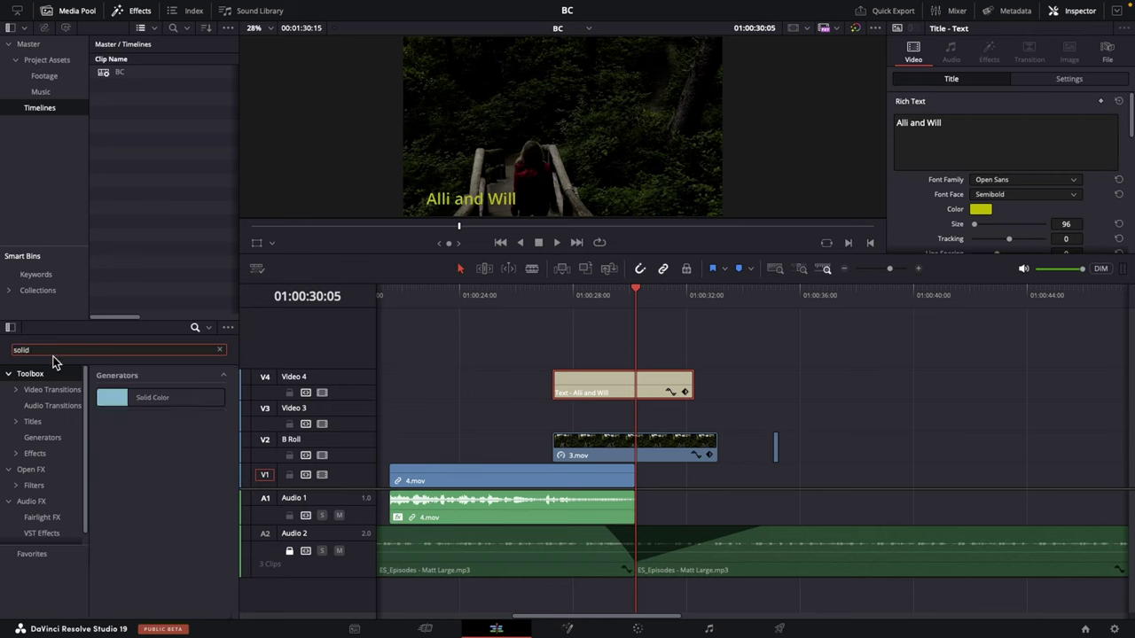
pyautogui.moveTo(133, 399); pyautogui.dragTo(578, 417)
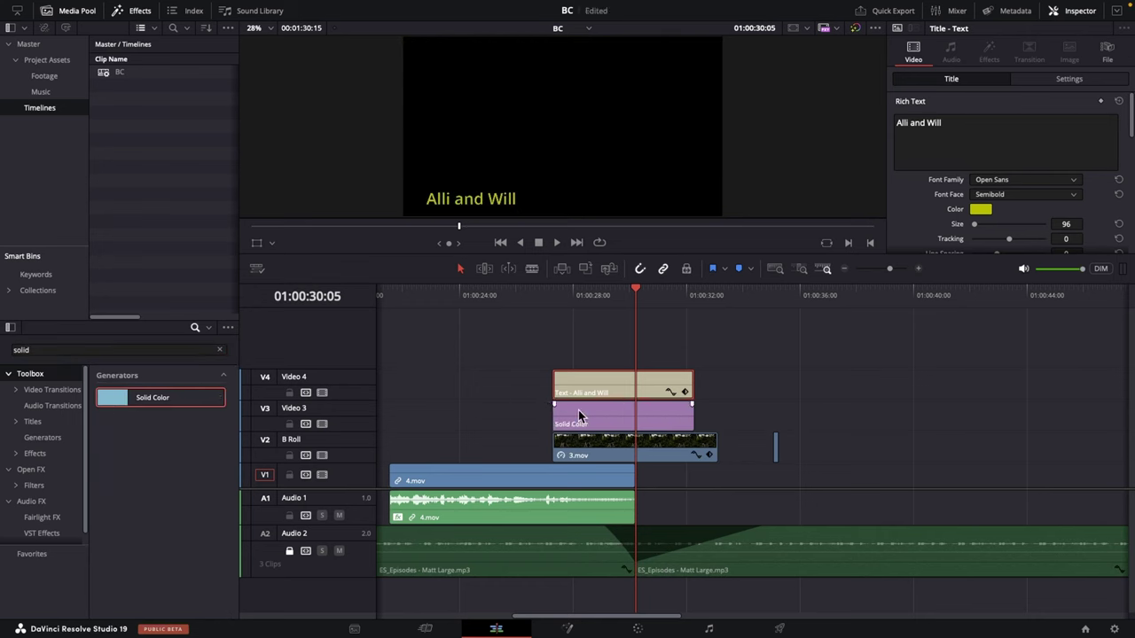
pyautogui.click(578, 417)
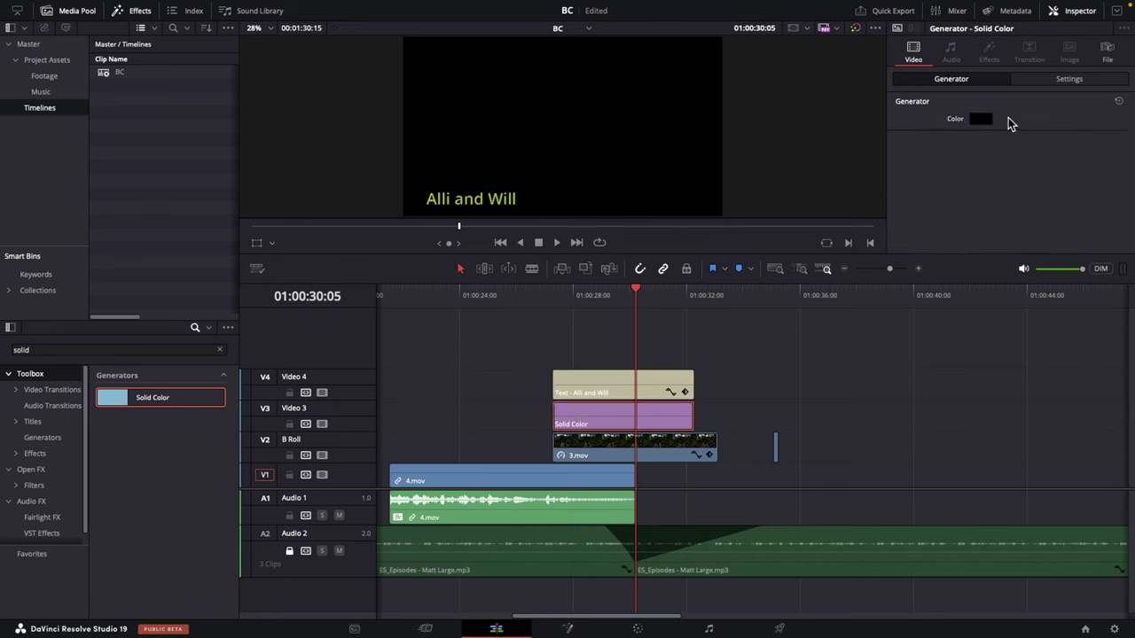
pyautogui.click(981, 119)
pyautogui.click(682, 364)
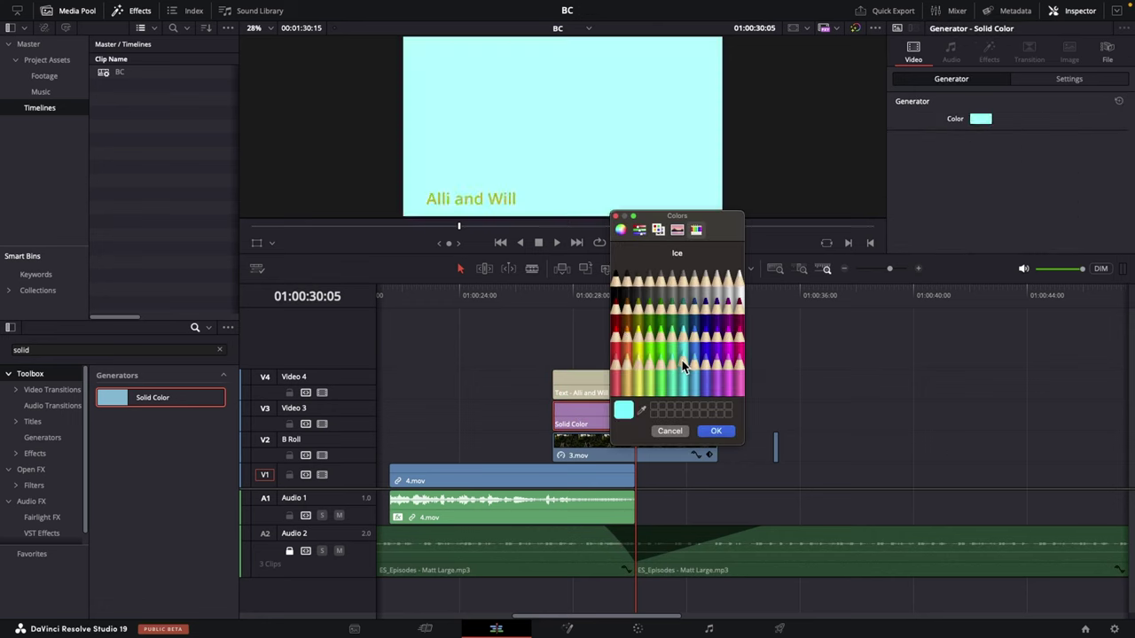
pyautogui.click(738, 301)
pyautogui.click(618, 330)
pyautogui.click(718, 432)
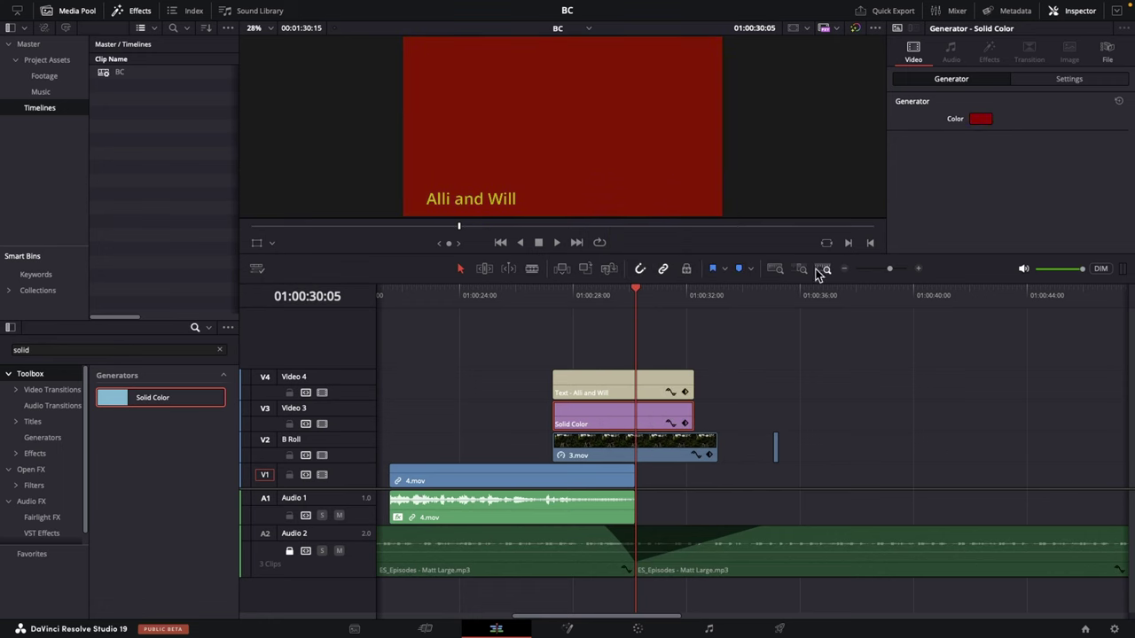
# - Crop the red solid from the right and bottom into a banner behind the text
pyautogui.click(1054, 81)
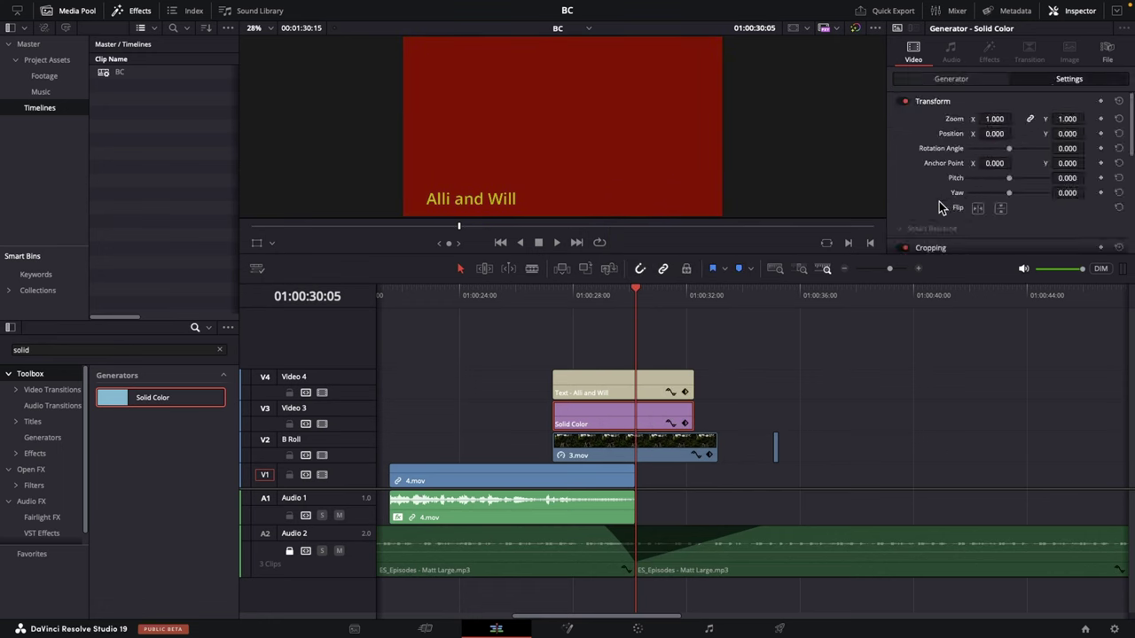
pyautogui.scroll(-3, 935, 202)
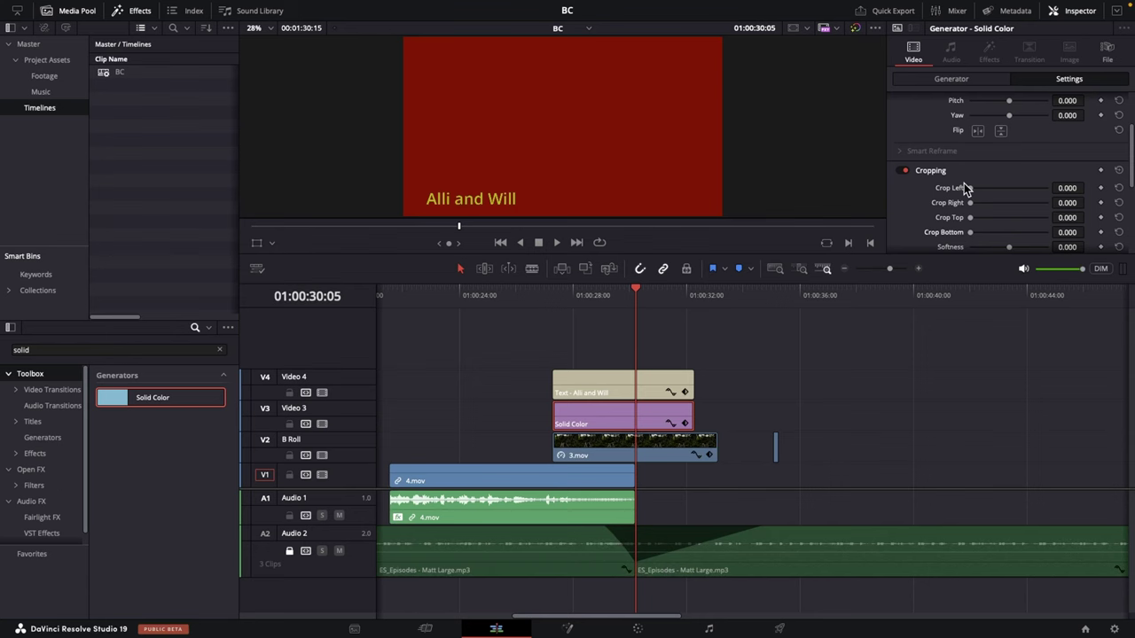
pyautogui.moveTo(970, 203); pyautogui.dragTo(1037, 221)
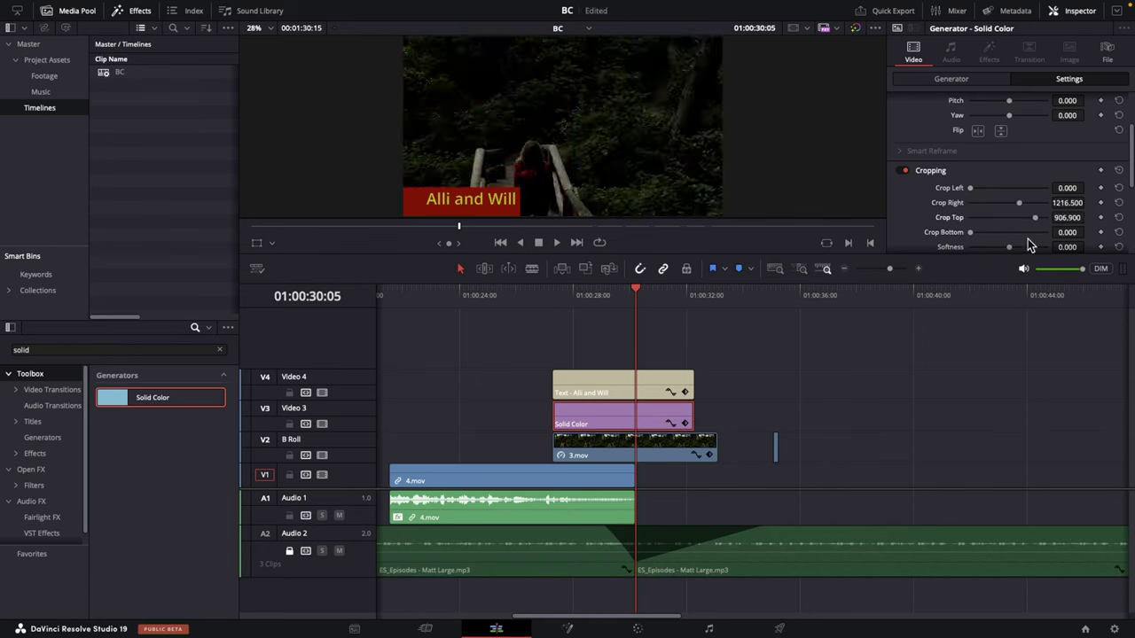
pyautogui.moveTo(969, 234); pyautogui.dragTo(972, 234)
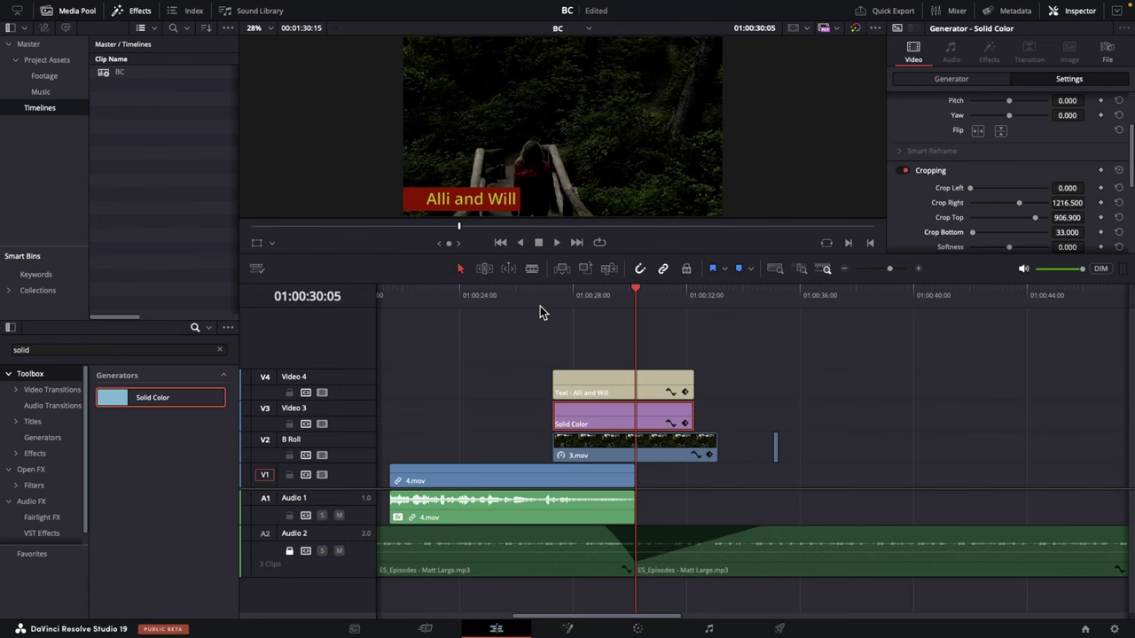
pyautogui.moveTo(523, 373); pyautogui.dragTo(695, 431)
# - Turn the selected Text and Solid Color clips into a compound clip named 'Alli and Will'
pyautogui.rightClick(616, 417)
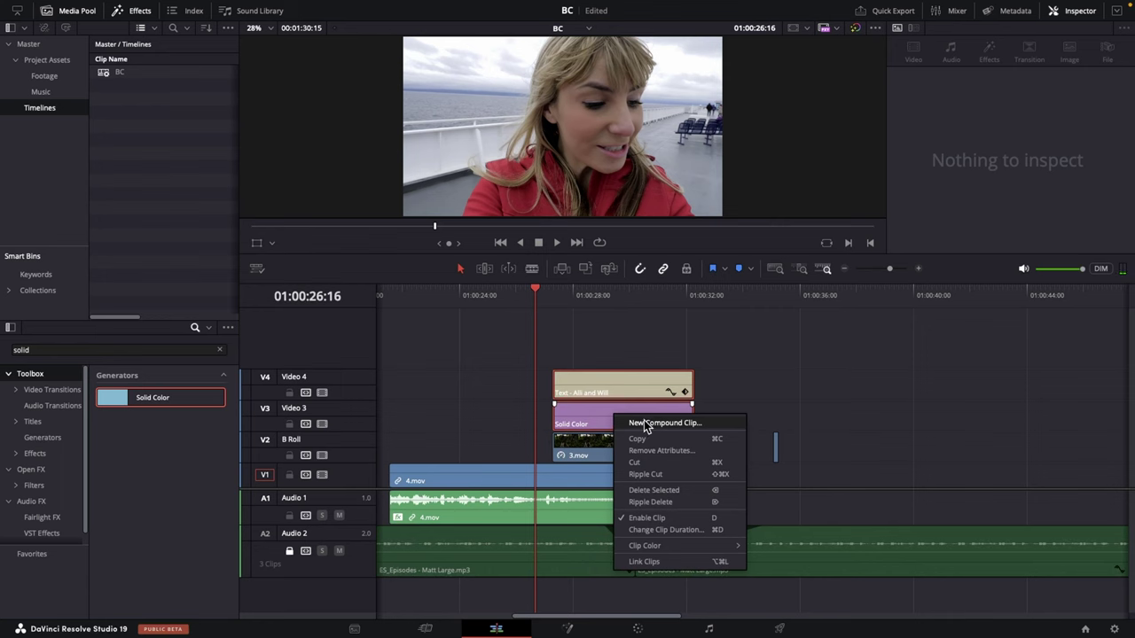
pyautogui.click(644, 424)
pyautogui.write('Alli adn')
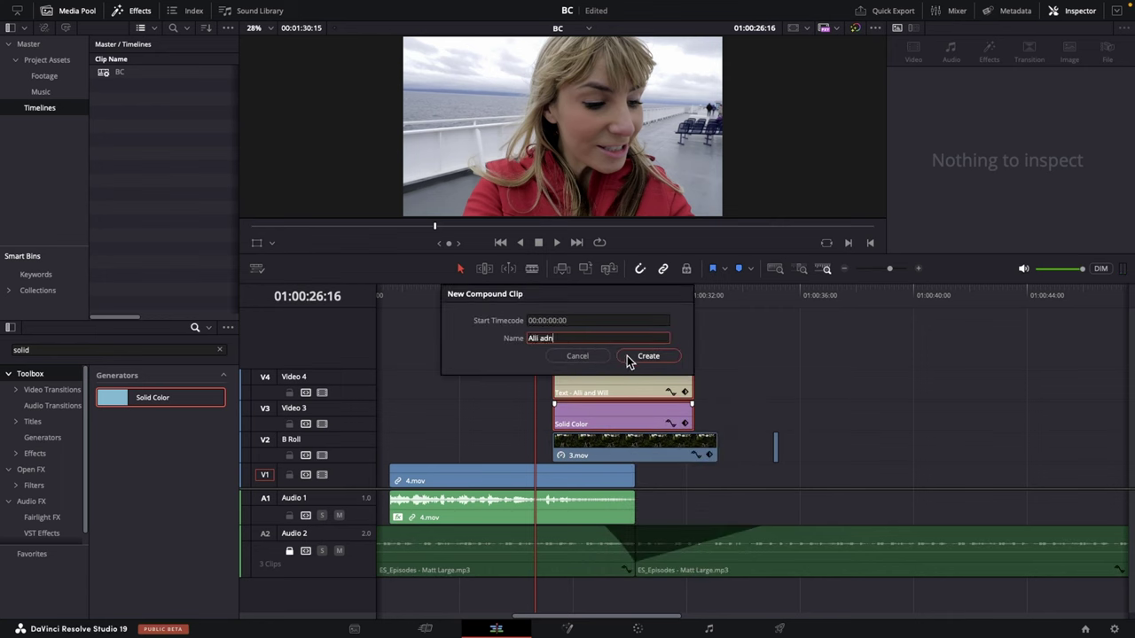
pyautogui.press('BackSpace')
pyautogui.press('BackSpace')
pyautogui.write('nd Will')
pyautogui.press('BackSpace')
pyautogui.press('BackSpace')
pyautogui.press('BackSpace')
pyautogui.press('BackSpace')
pyautogui.press('BackSpace')
pyautogui.press('BackSpace')
pyautogui.write('d Will')
pyautogui.click(628, 356)
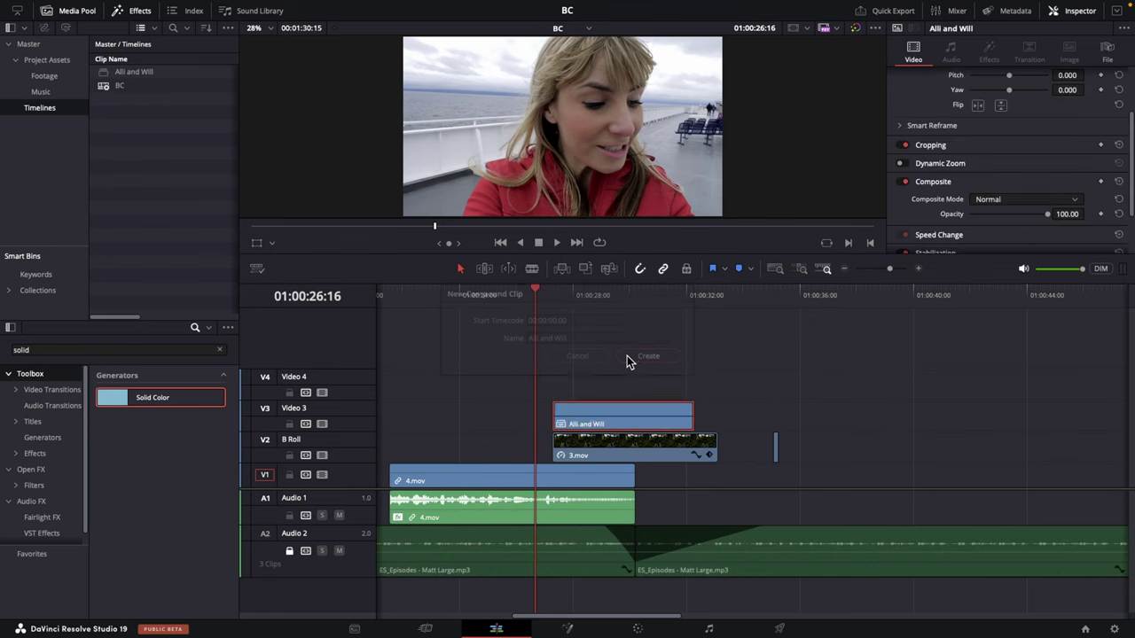
pyautogui.click(618, 302)
# - Try a vertical position of 713 for the title, then undo the size and position change
pyautogui.moveTo(618, 302); pyautogui.dragTo(595, 300)
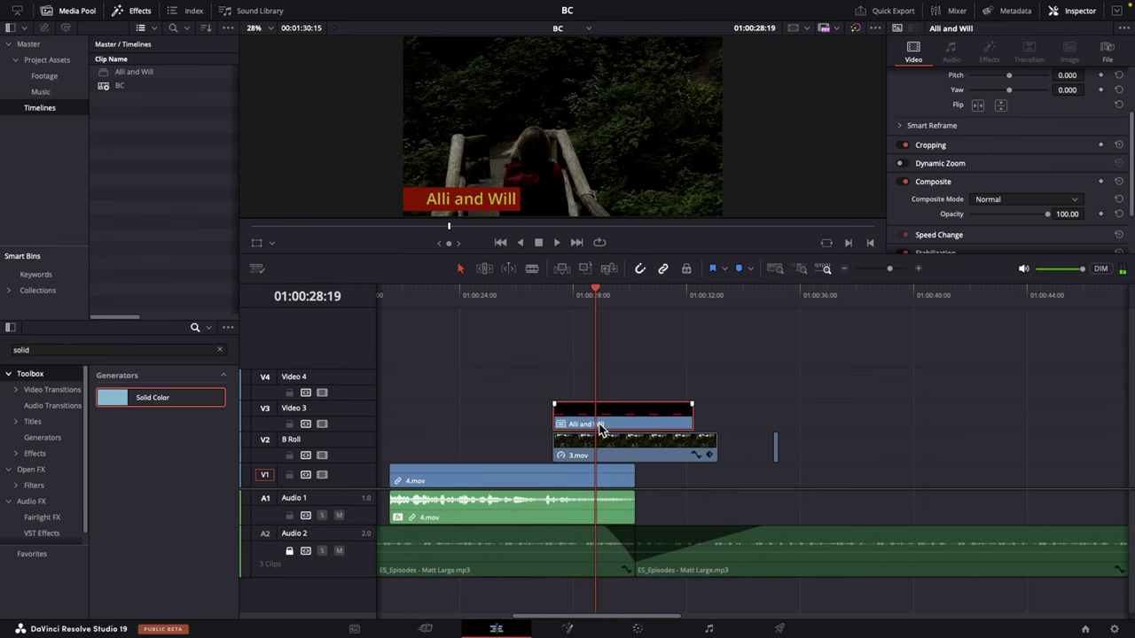
pyautogui.scroll(3, 1112, 203)
pyautogui.moveTo(995, 93); pyautogui.dragTo(1020, 135)
pyautogui.click(1067, 109)
pyautogui.write('713')
pyautogui.press('Return')
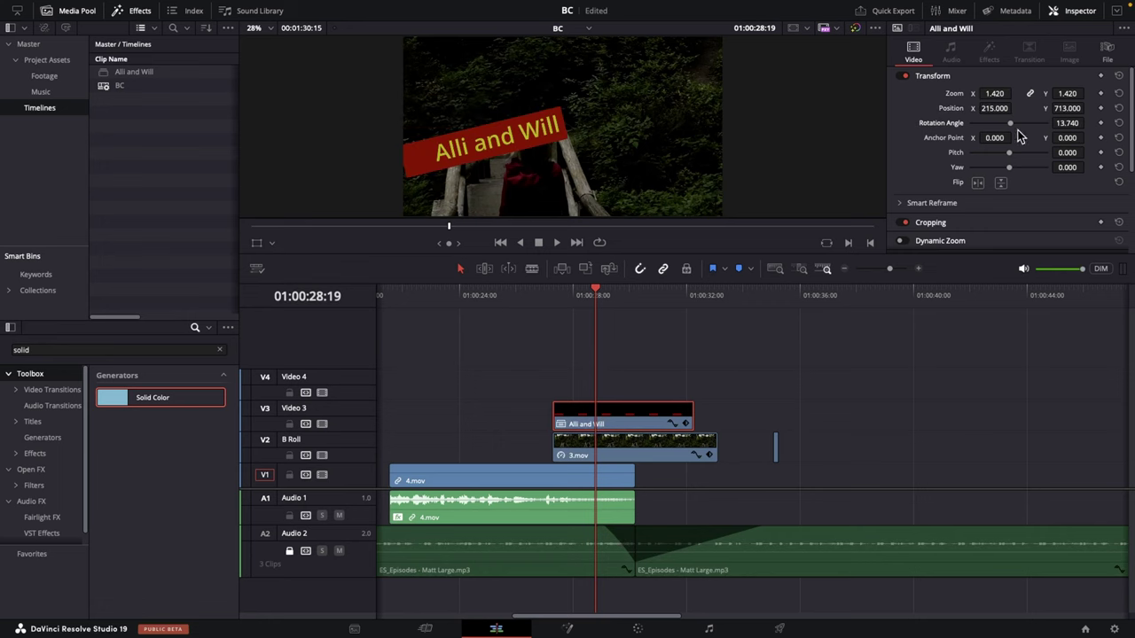
pyautogui.hotkey('ctrl', 'z')
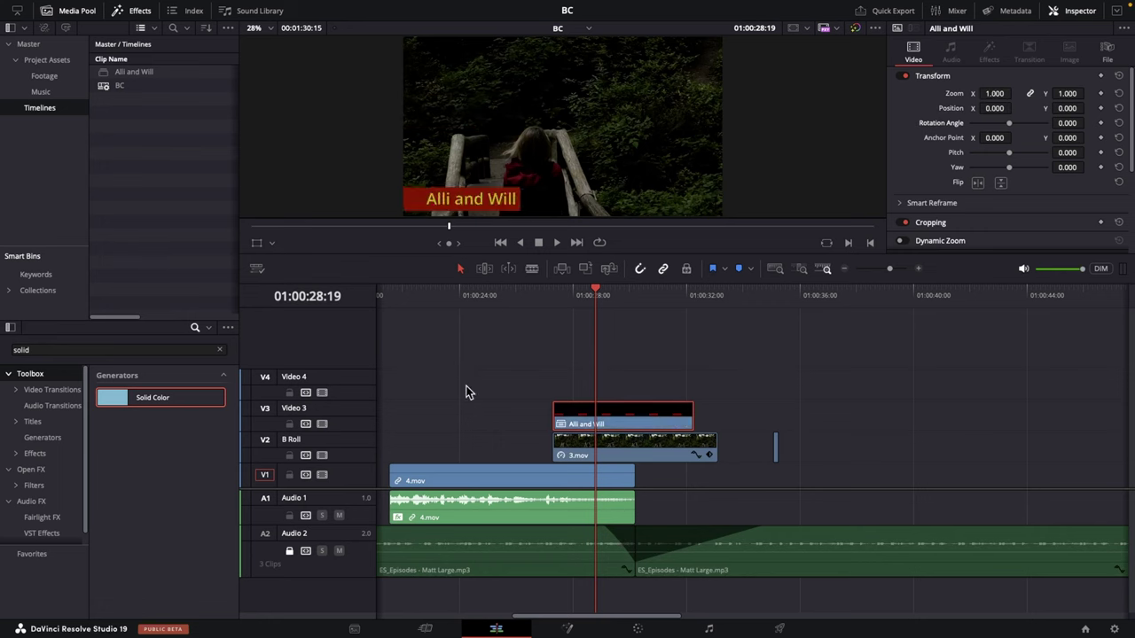
# - Keyframe the title's Position X at -846 on its first frame so it slides in from the left
pyautogui.click(580, 296)
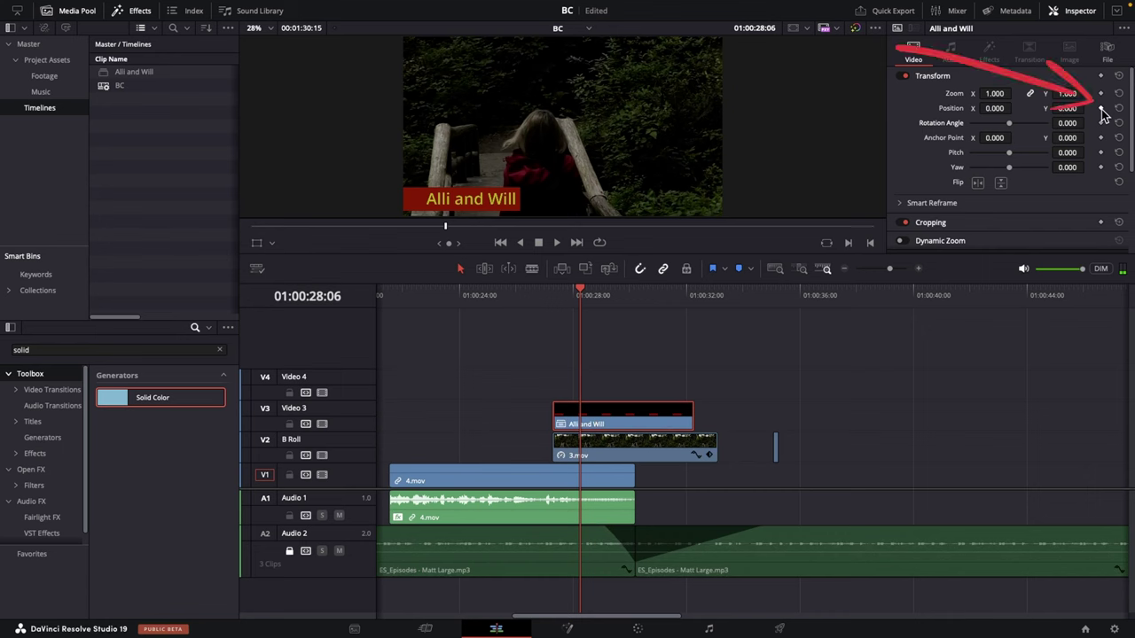
pyautogui.click(561, 302)
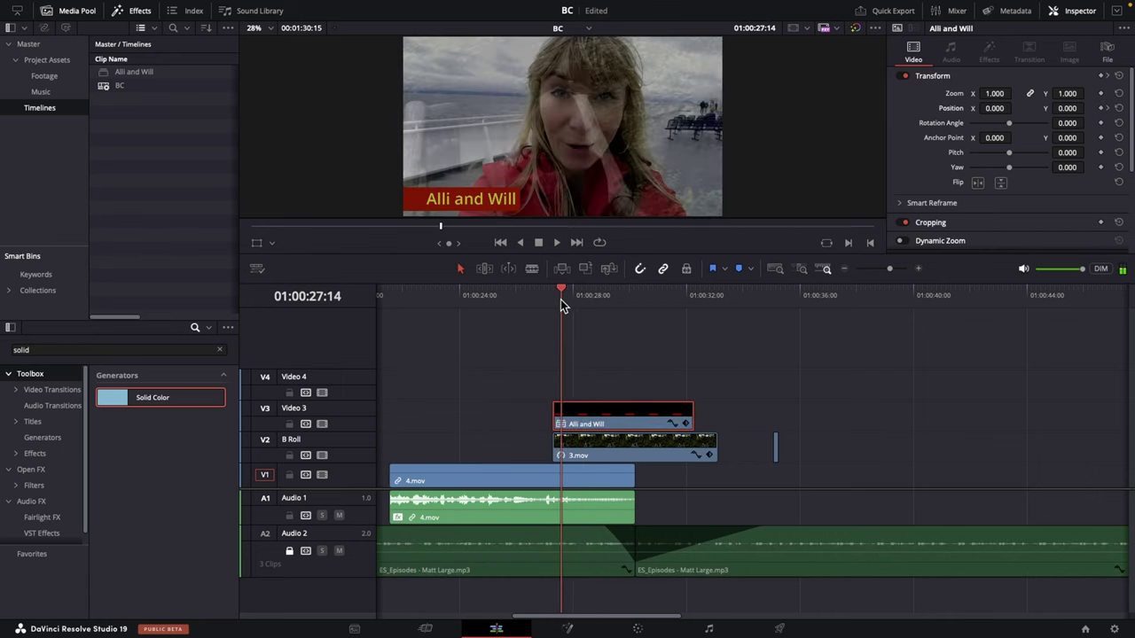
pyautogui.click(554, 300)
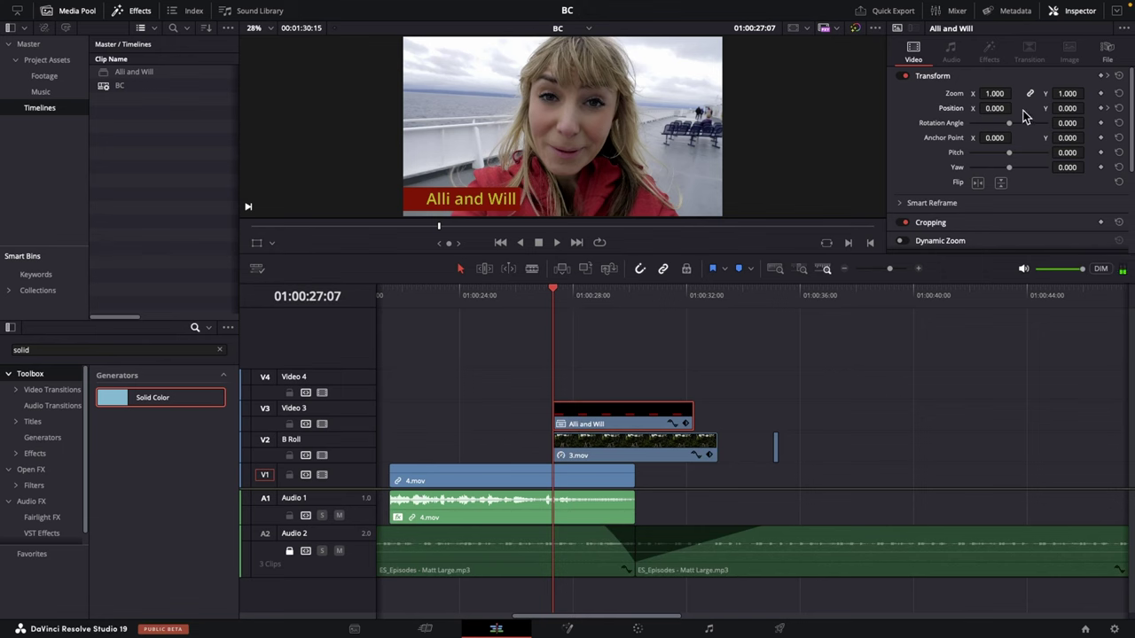
pyautogui.moveTo(1002, 108); pyautogui.dragTo(355, 565)
# - Start the Alli and Will clip later on Video 3 and preview the slide-in
pyautogui.moveTo(642, 417); pyautogui.dragTo(674, 417)
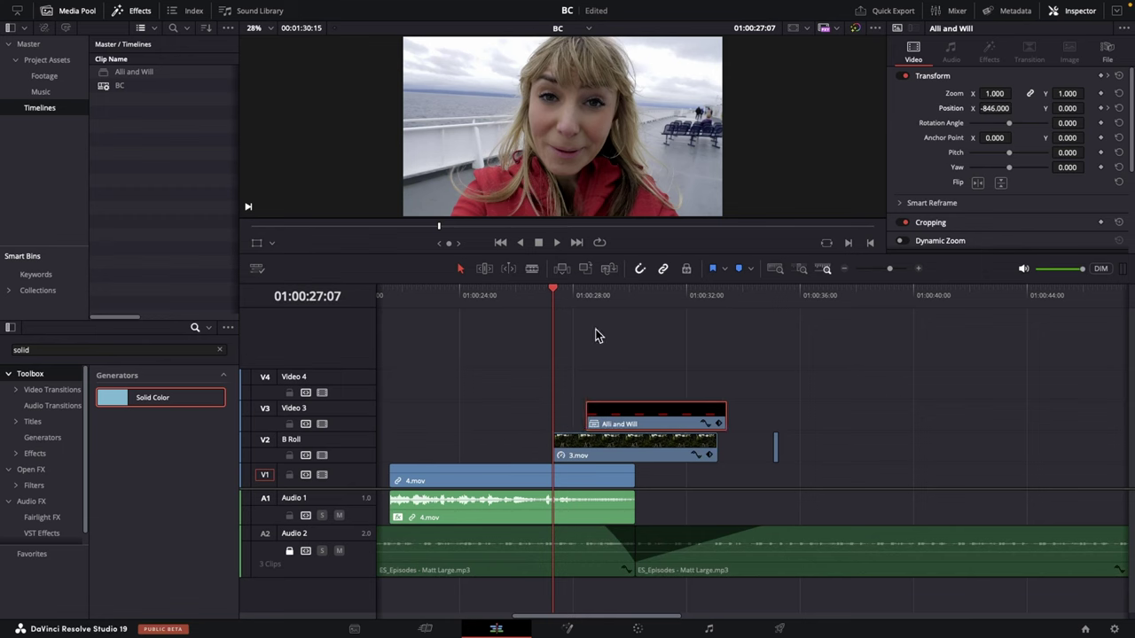
pyautogui.click(584, 302)
pyautogui.press('space')
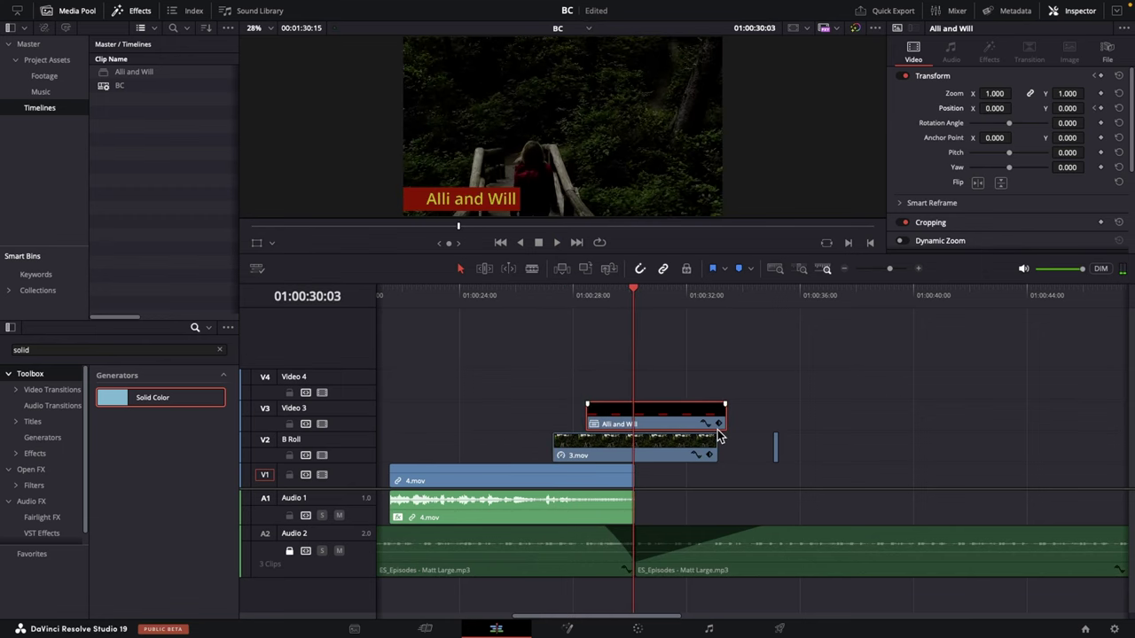
pyautogui.press('space')
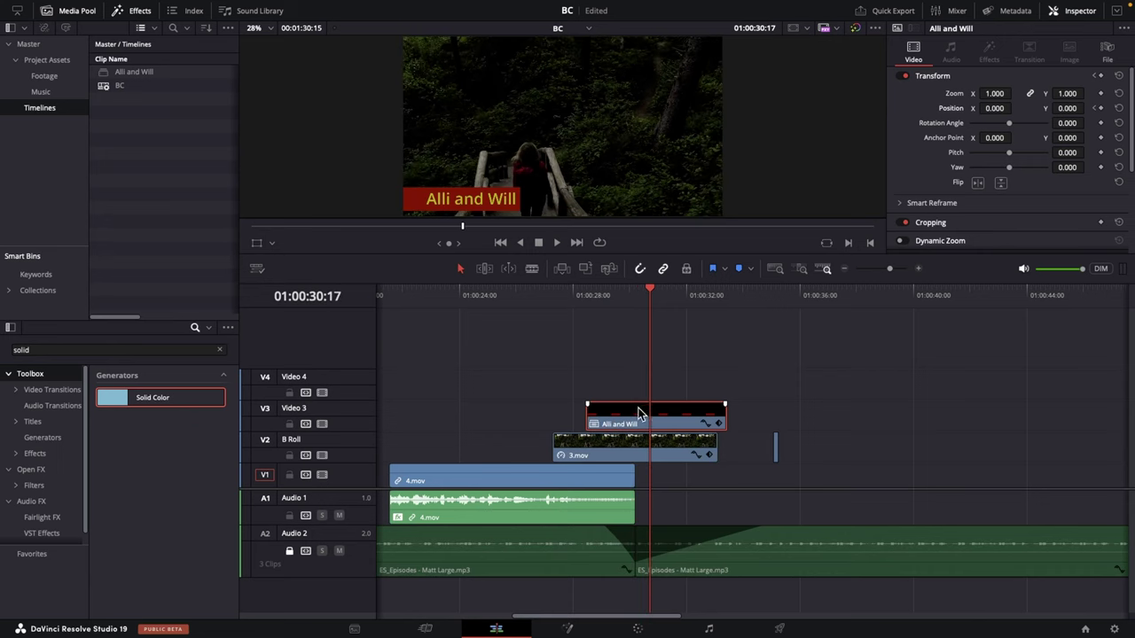
# - In the compound clip's own timeline, change the title text to 'Alli & Will'
pyautogui.rightClick(638, 413)
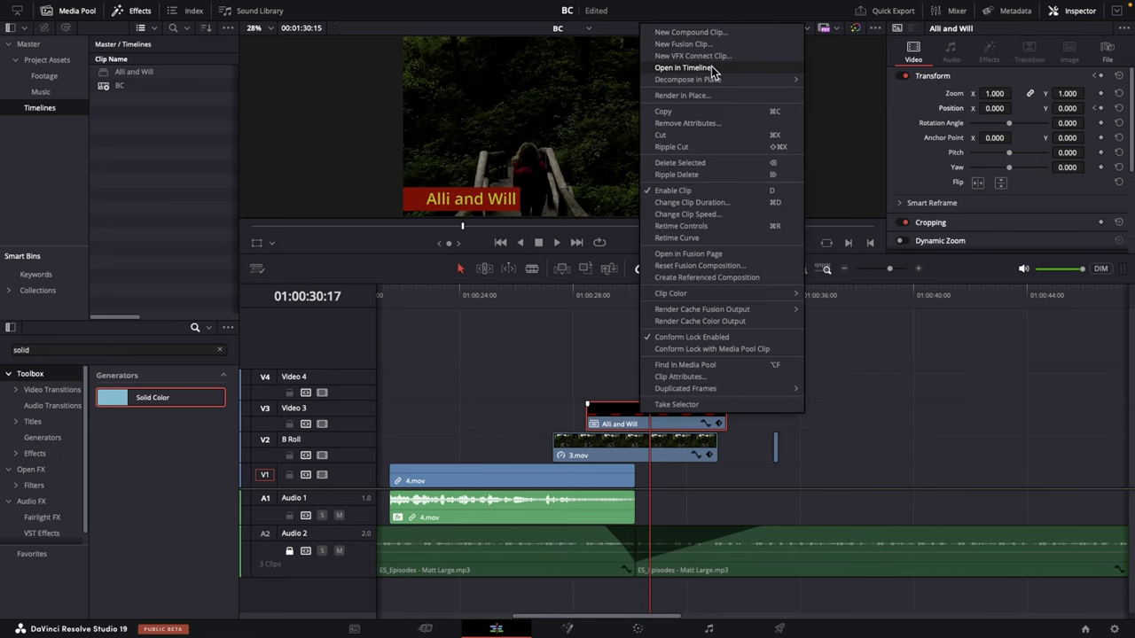
pyautogui.click(682, 67)
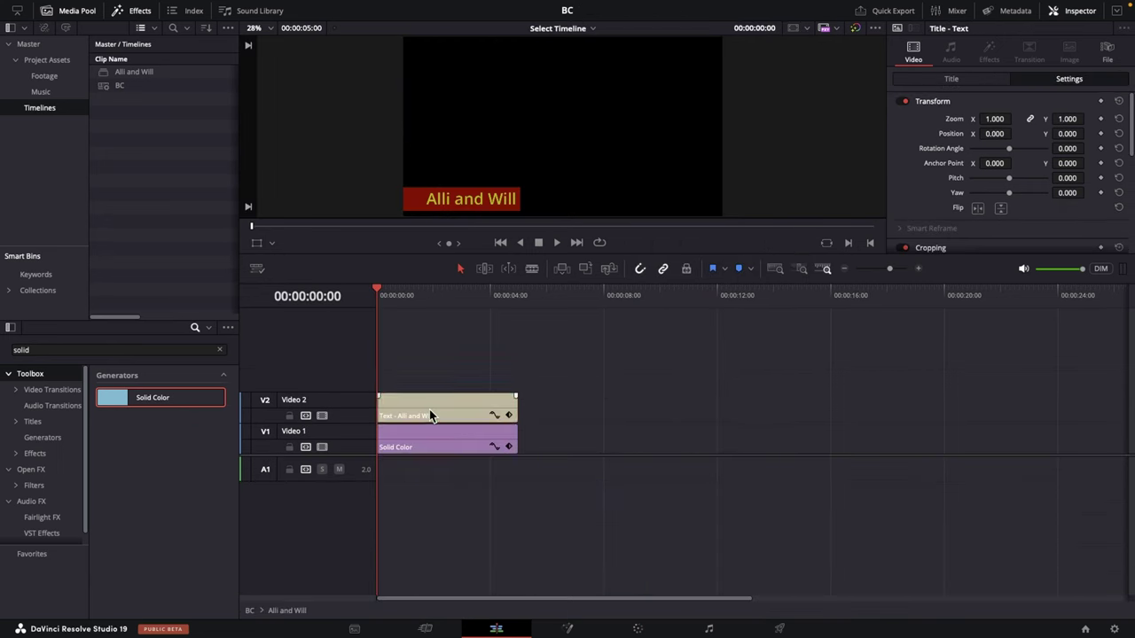
pyautogui.click(965, 84)
pyautogui.doubleClick(918, 122)
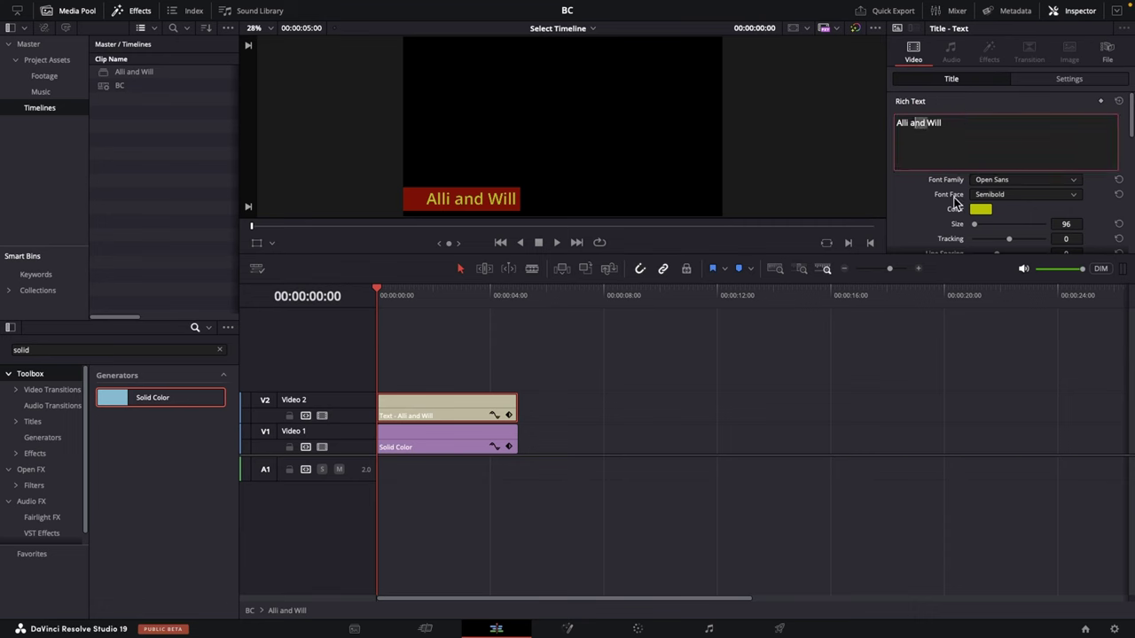
pyautogui.press('BackSpace')
pyautogui.write('&')
pyautogui.click(450, 456)
pyautogui.press('space')
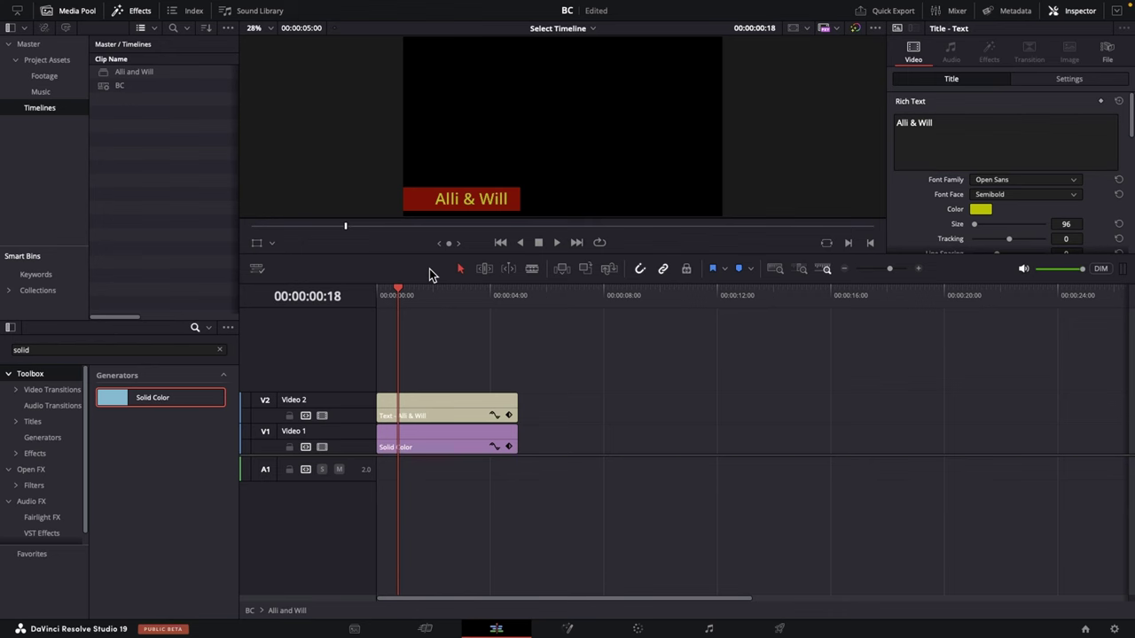
# - Enable Display Stacked Timelines and switch back to the BC timeline
pyautogui.click(256, 269)
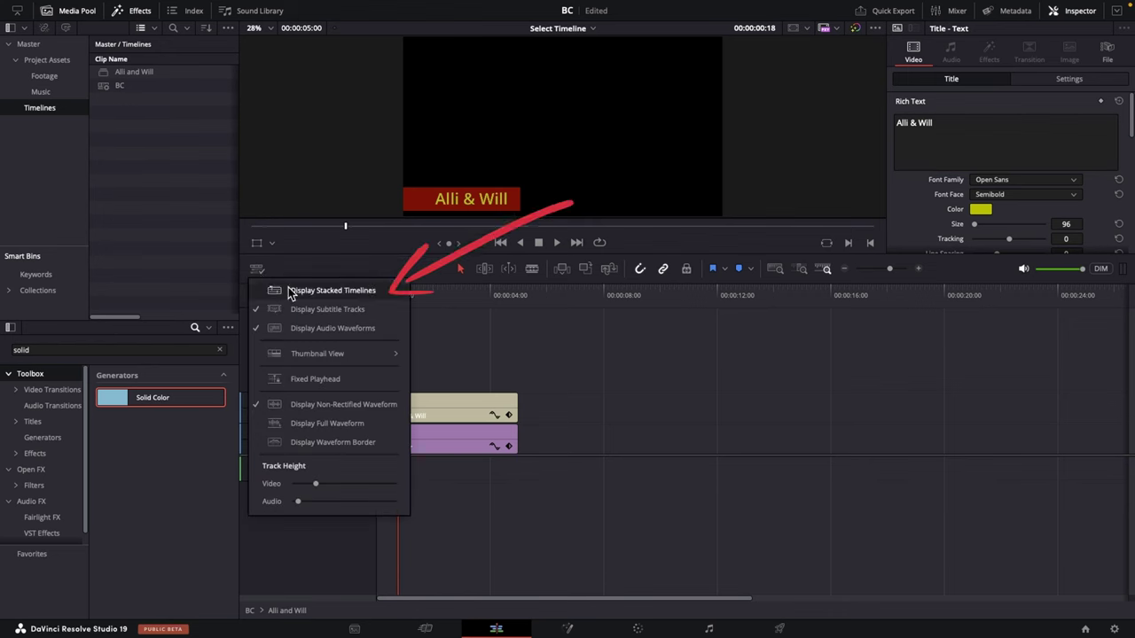
pyautogui.click(367, 294)
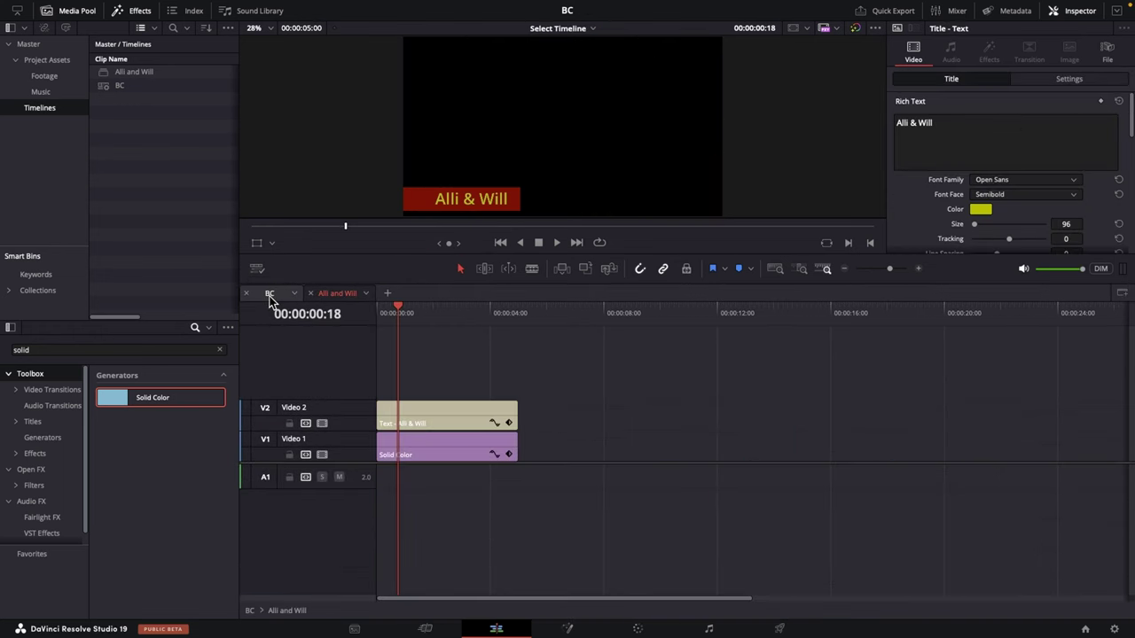
pyautogui.click(270, 294)
pyautogui.click(55, 417)
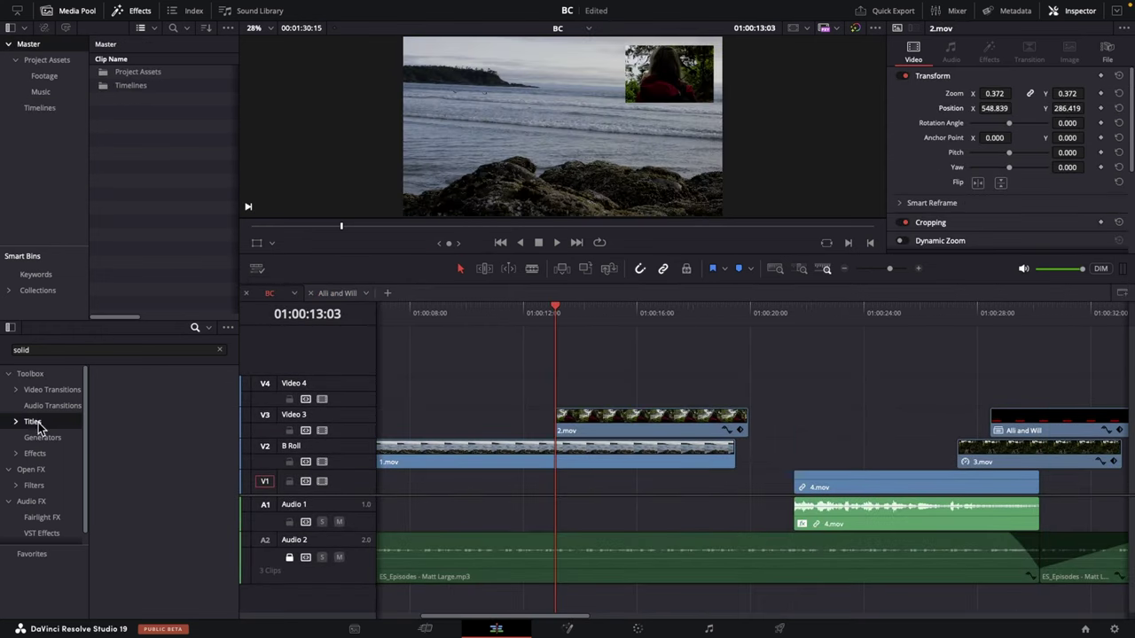
# - Clear the 'solid' effects search, toggle Video 3 off and on, and fit the whole edit with Shift+Z
pyautogui.click(229, 348)
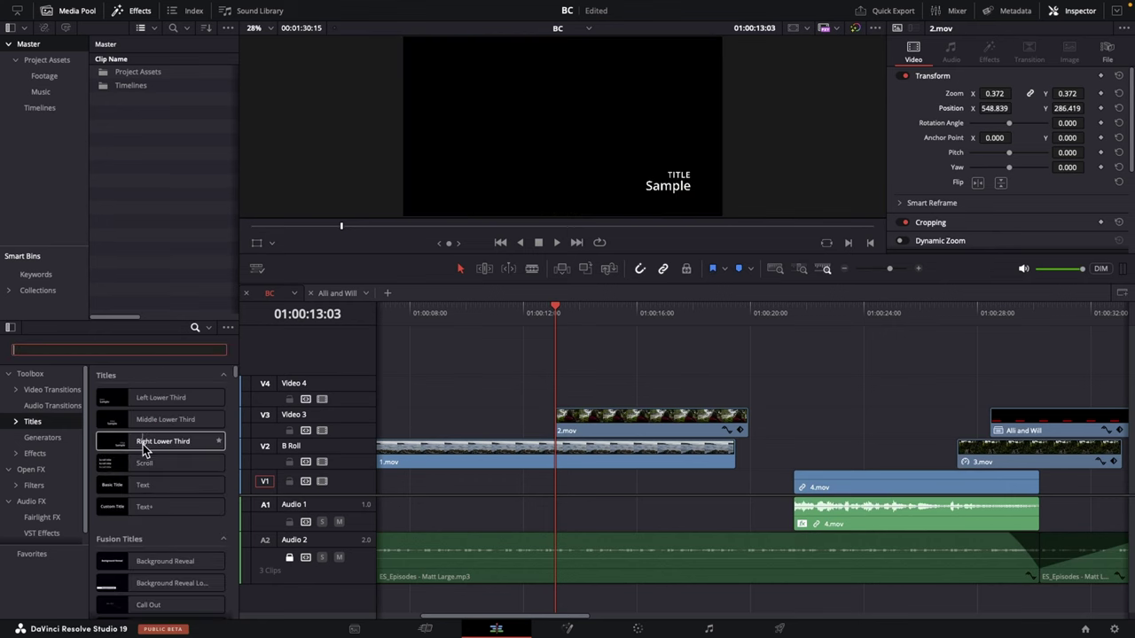
pyautogui.scroll(-3, 140, 456)
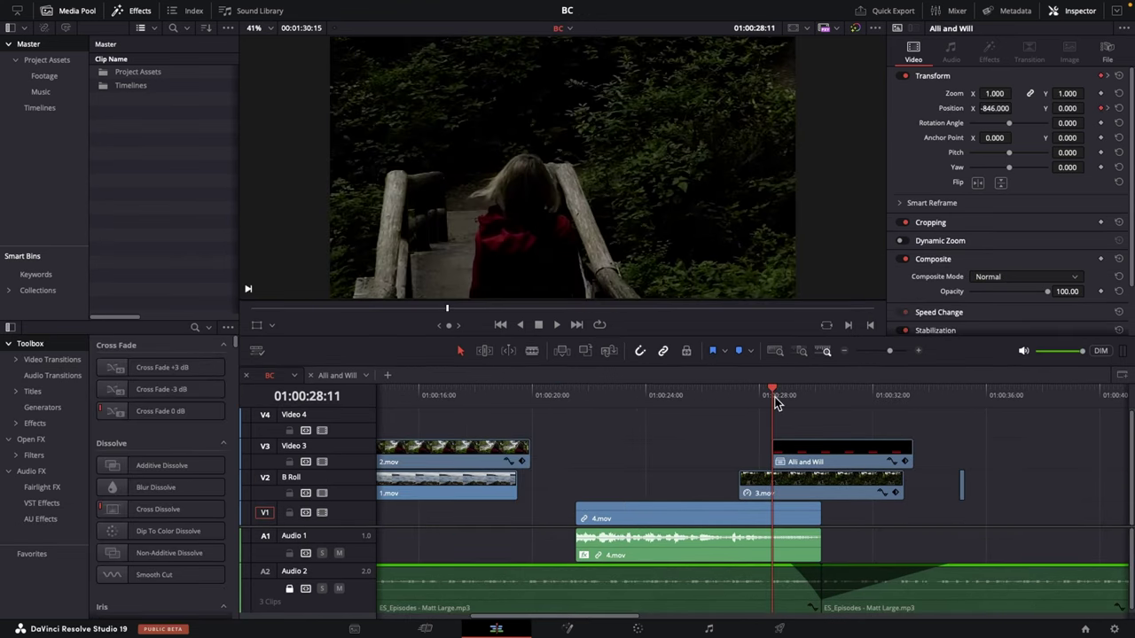
pyautogui.click(392, 396)
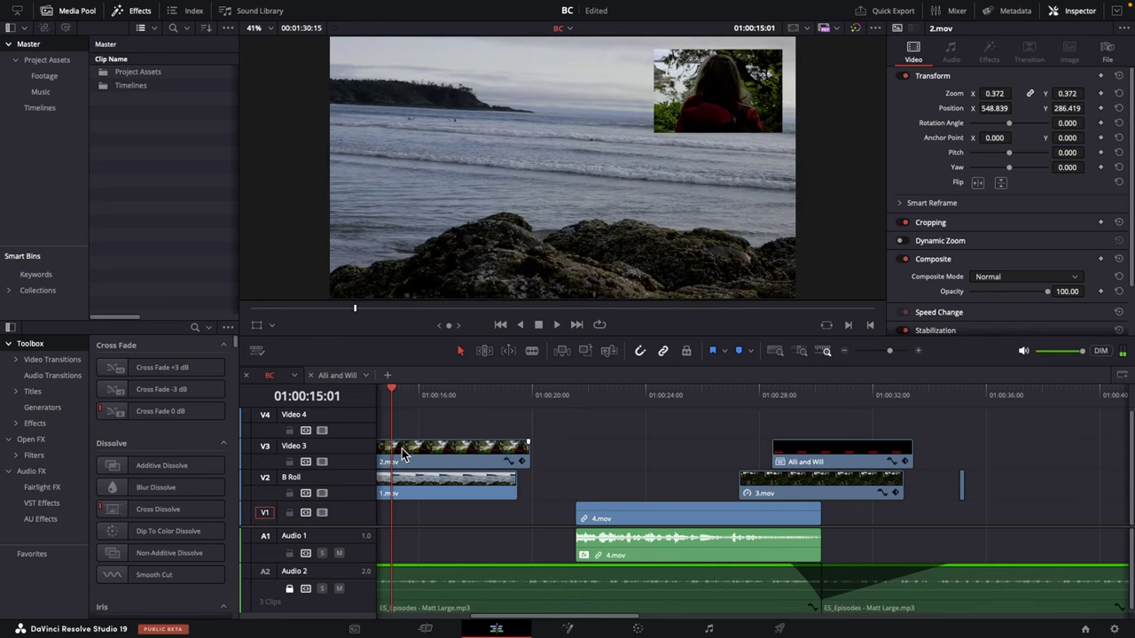
pyautogui.click(323, 463)
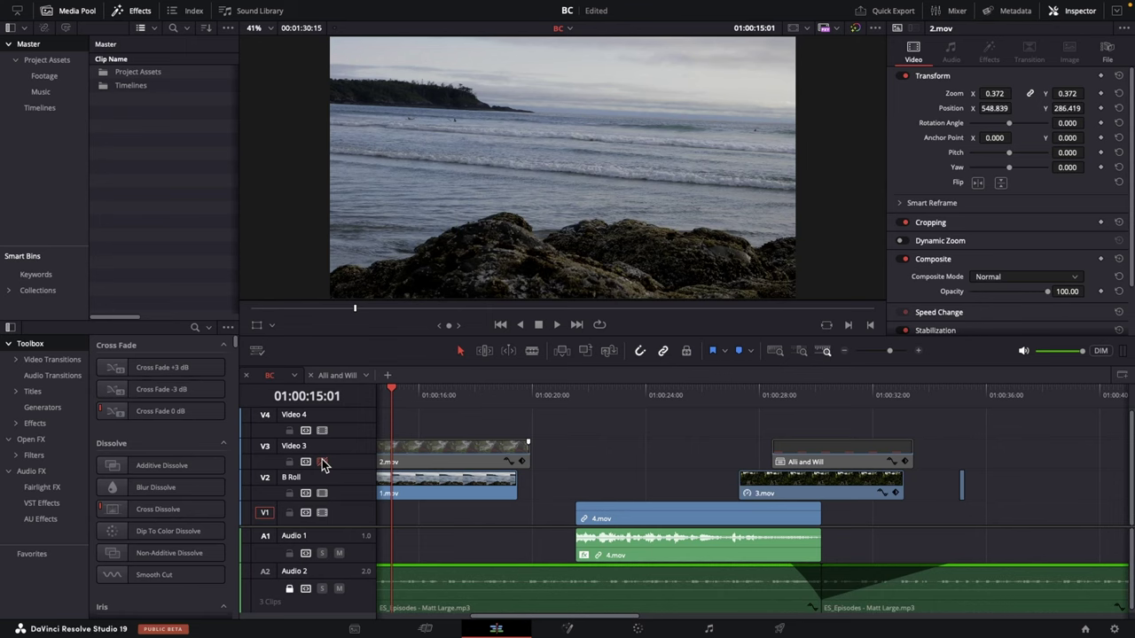
pyautogui.click(323, 463)
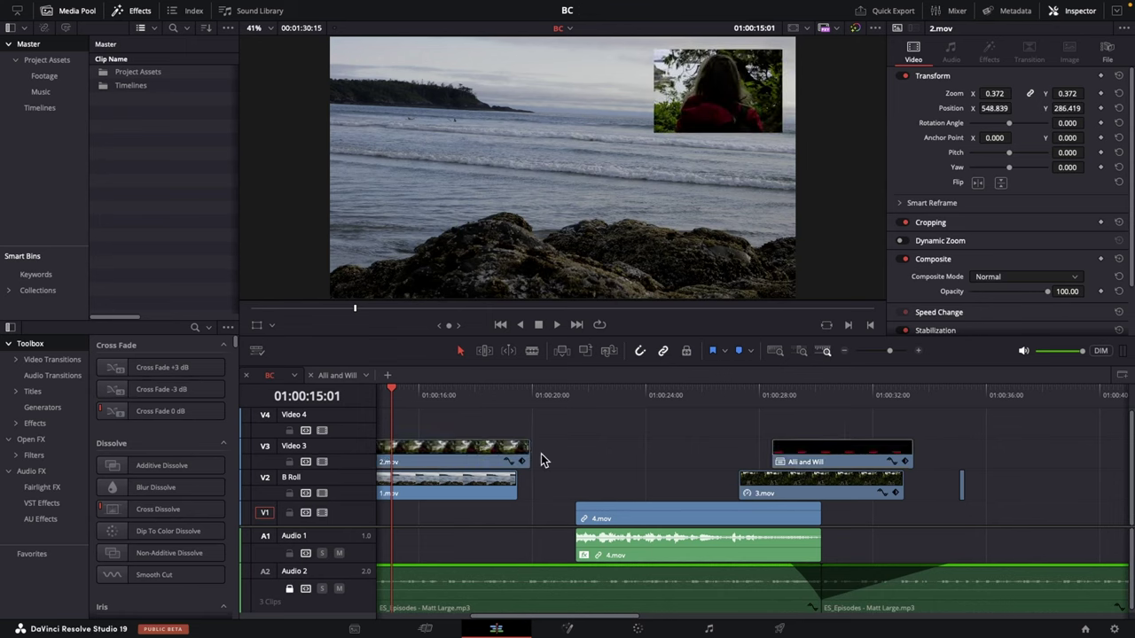
pyautogui.hotkey('shift', 'z')
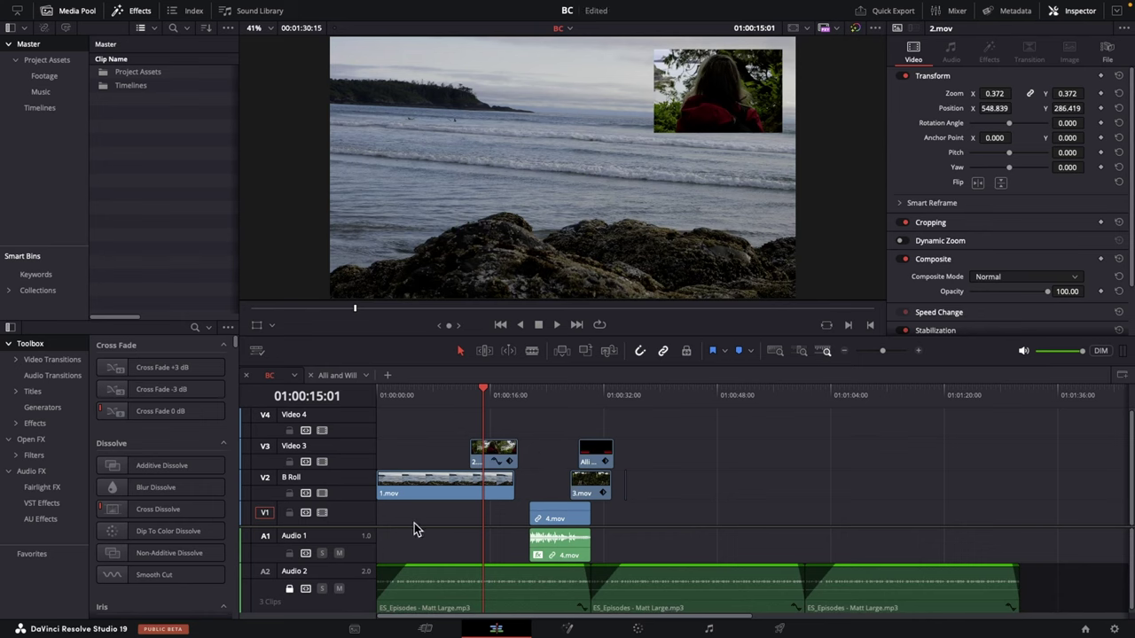
# - Delete the second and third ES_Episodes music clips on Audio 2
pyautogui.click(298, 594)
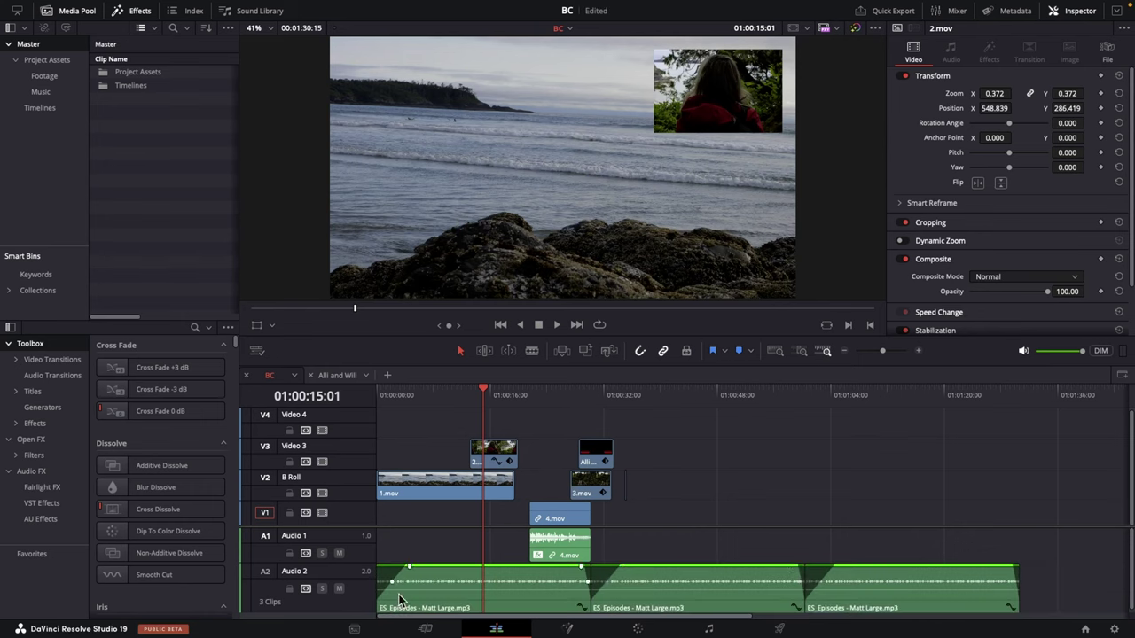
pyautogui.click(684, 593)
pyautogui.press('Delete')
pyautogui.click(870, 594)
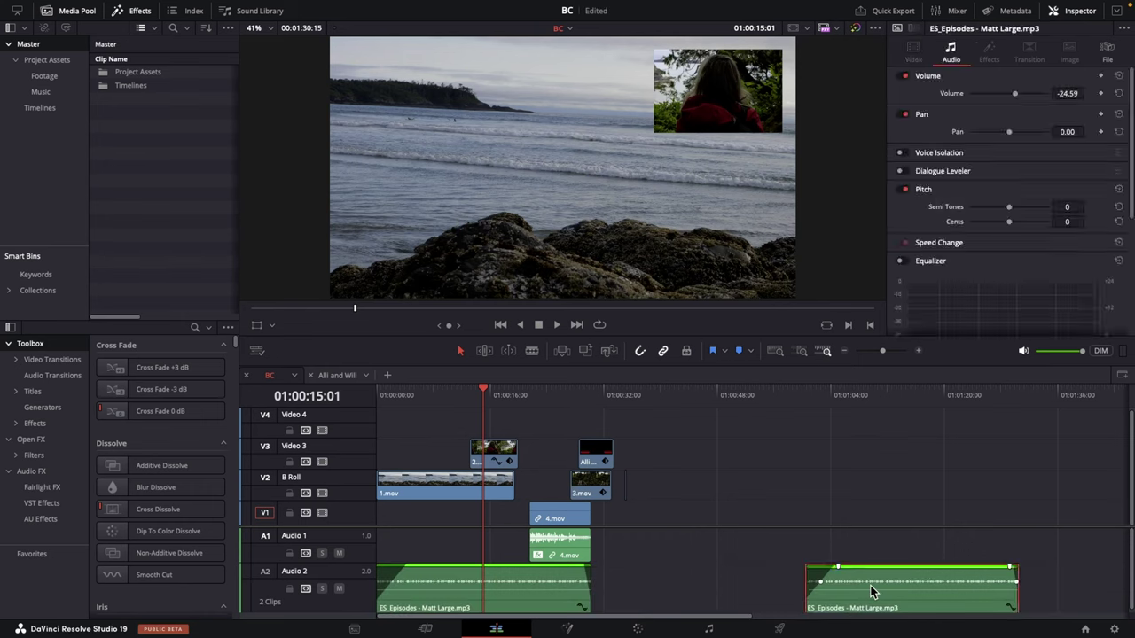
pyautogui.press('Delete')
# - Shift the title, 3.mov and 4.mov clips slightly earlier
pyautogui.moveTo(557, 423); pyautogui.dragTo(618, 562)
pyautogui.moveTo(543, 508); pyautogui.dragTo(529, 508)
pyautogui.click(624, 475)
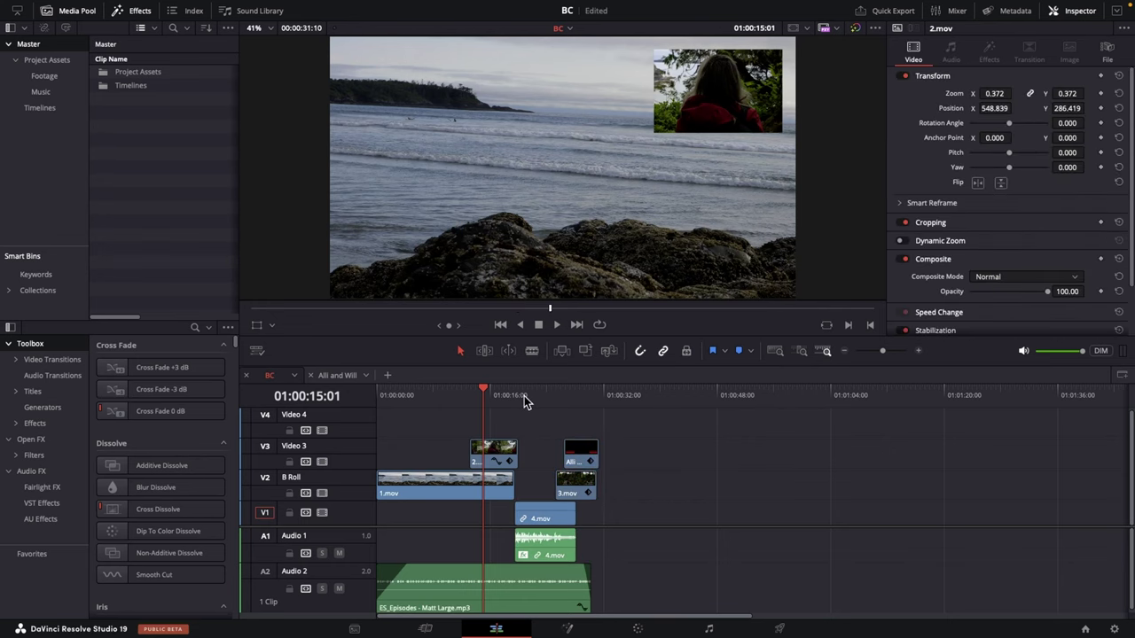
pyautogui.scroll(4, 525, 395)
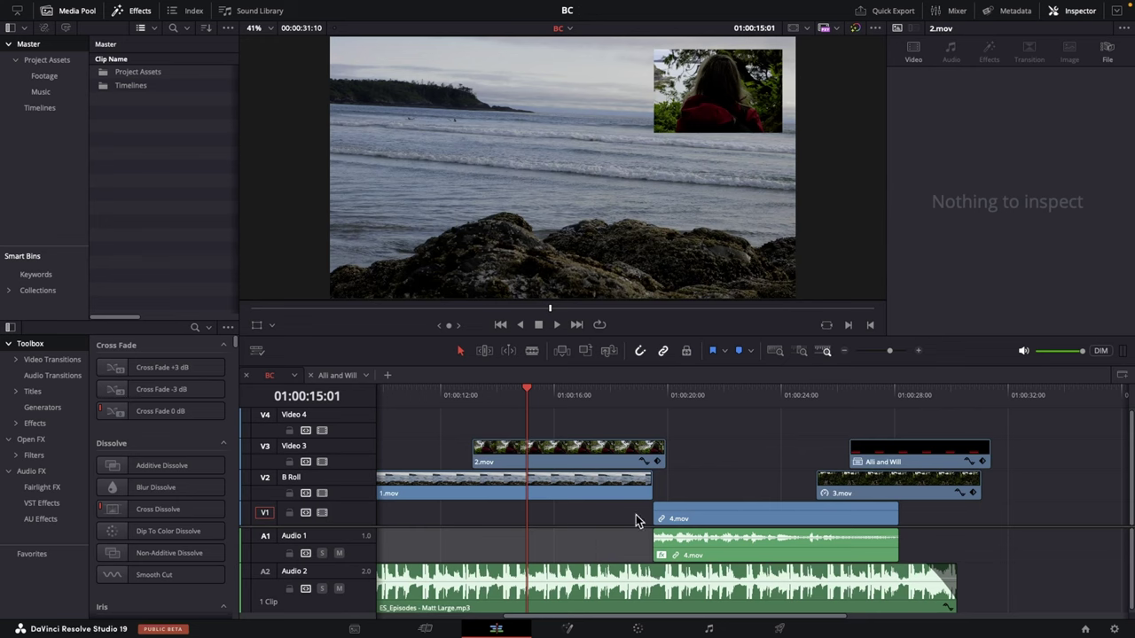
# - Add two volume keyframes on the music at 4.mov's start and pull the second one down
pyautogui.moveTo(653, 399); pyautogui.dragTo(649, 404)
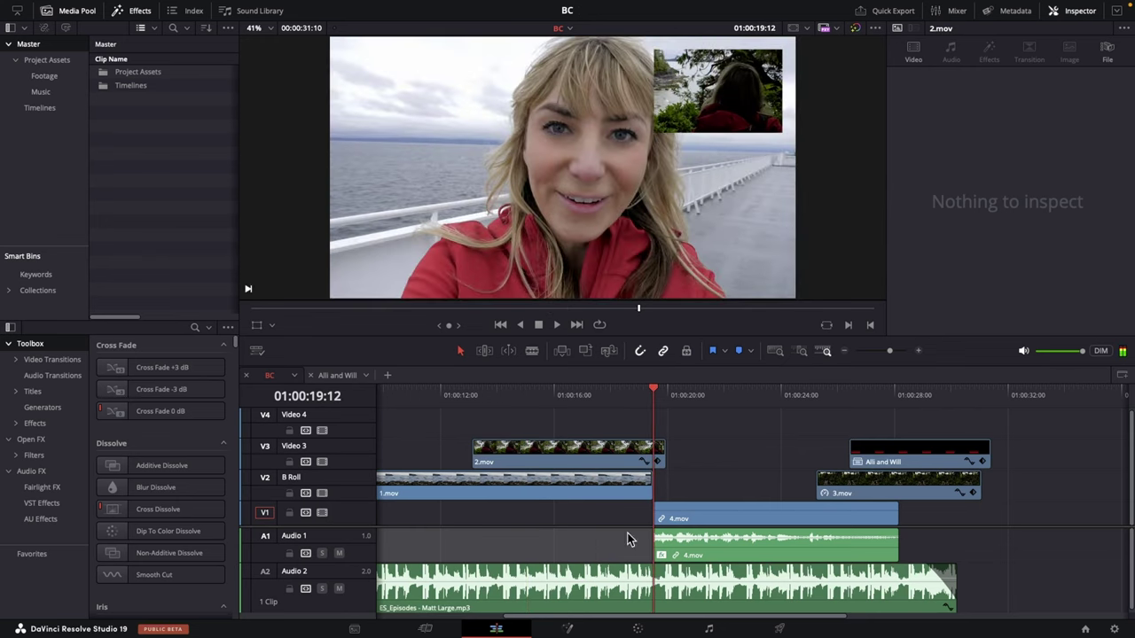
pyautogui.scroll(2, 633, 593)
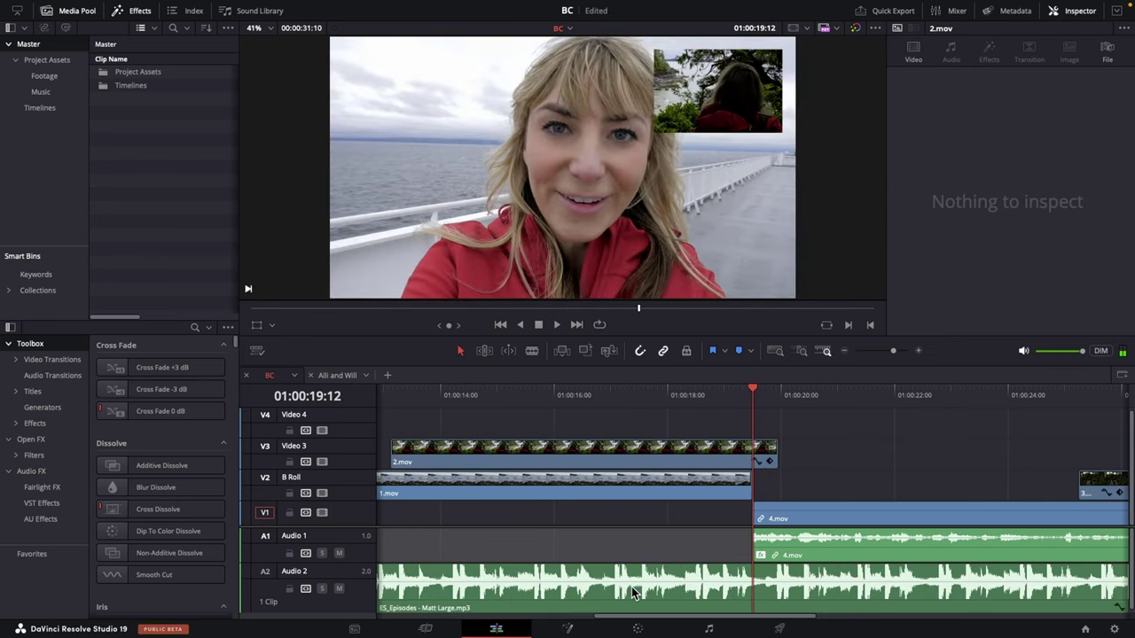
pyautogui.scroll(2, 634, 592)
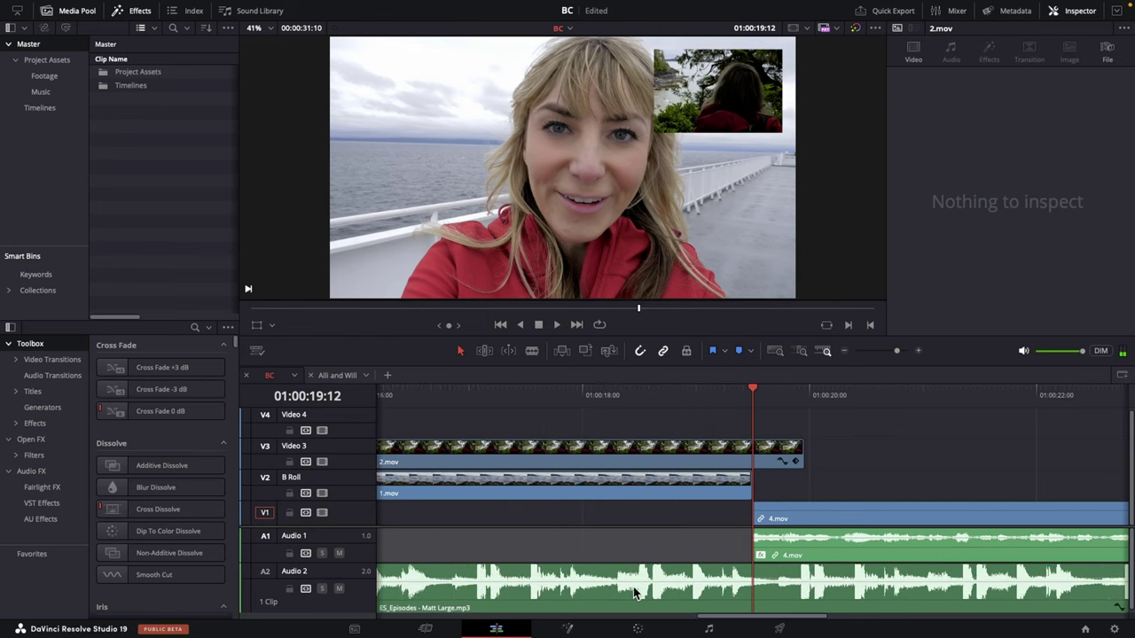
pyautogui.click(587, 592)
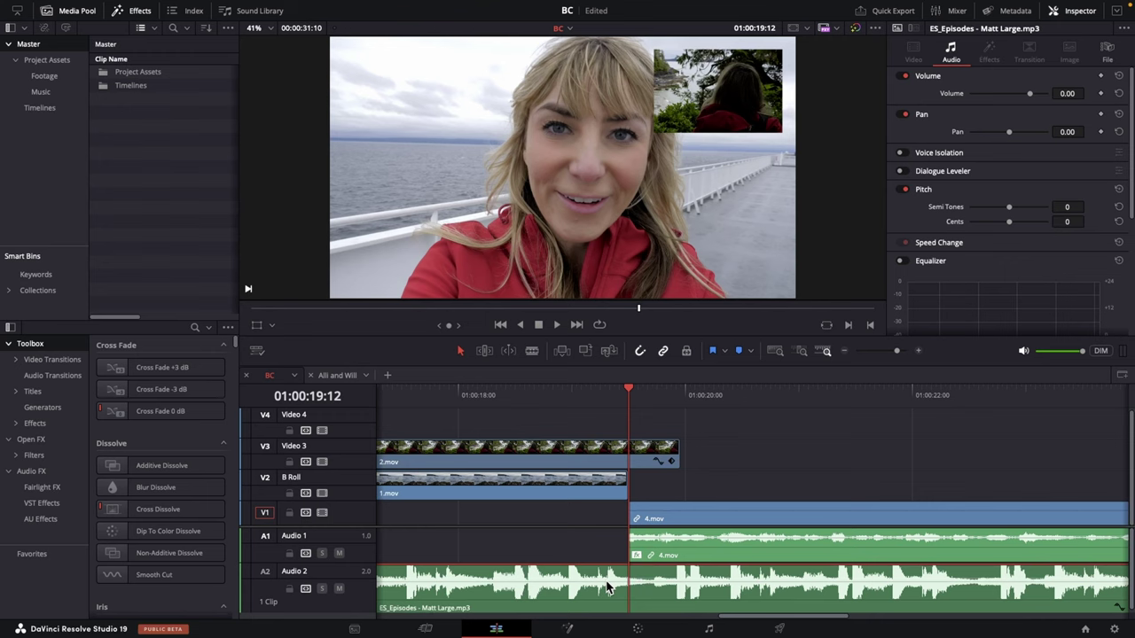
pyautogui.keyDown('alt'); pyautogui.click(601, 578); pyautogui.keyUp('alt')
pyautogui.keyDown('alt'); pyautogui.click(675, 578); pyautogui.keyUp('alt')
pyautogui.moveTo(674, 578); pyautogui.dragTo(674, 588)
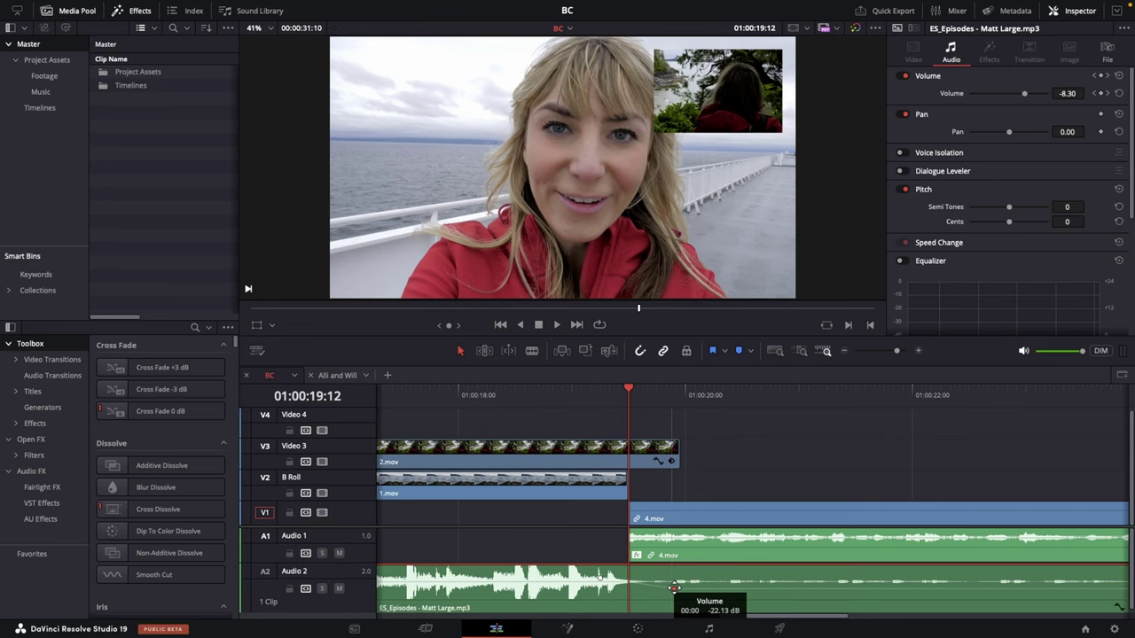
pyautogui.moveTo(674, 588); pyautogui.dragTo(674, 589)
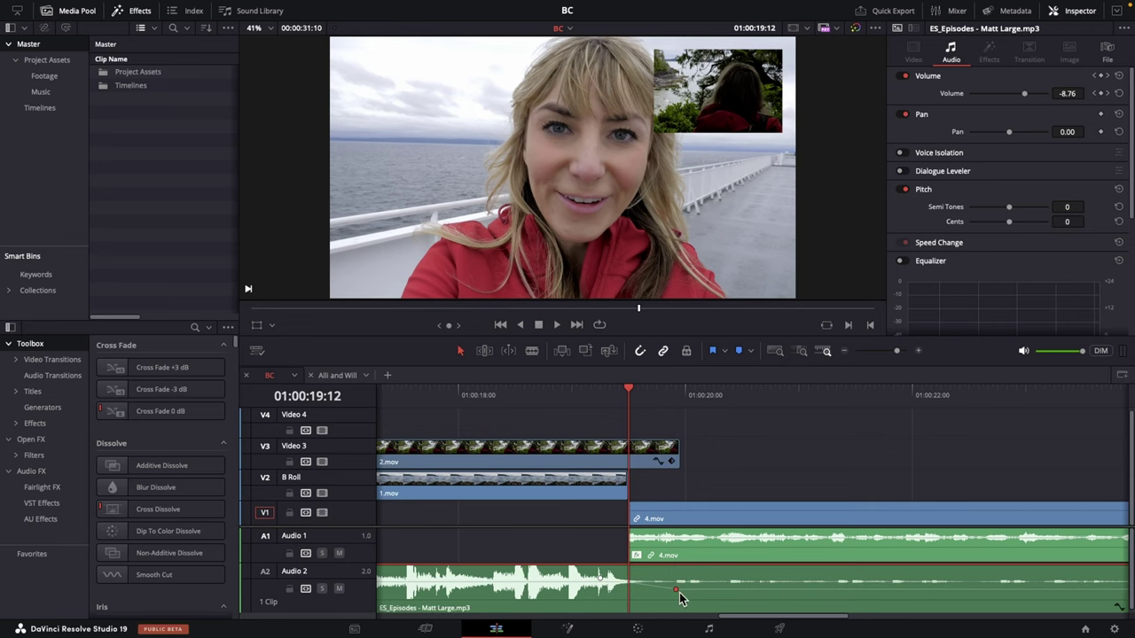
# - Zoom the timeline out and drag 3.mov and the Alli and Will title earlier
pyautogui.hotkey('ctrl', '-')
pyautogui.hotkey('ctrl', '-')
pyautogui.hscroll(1, 672, 594)
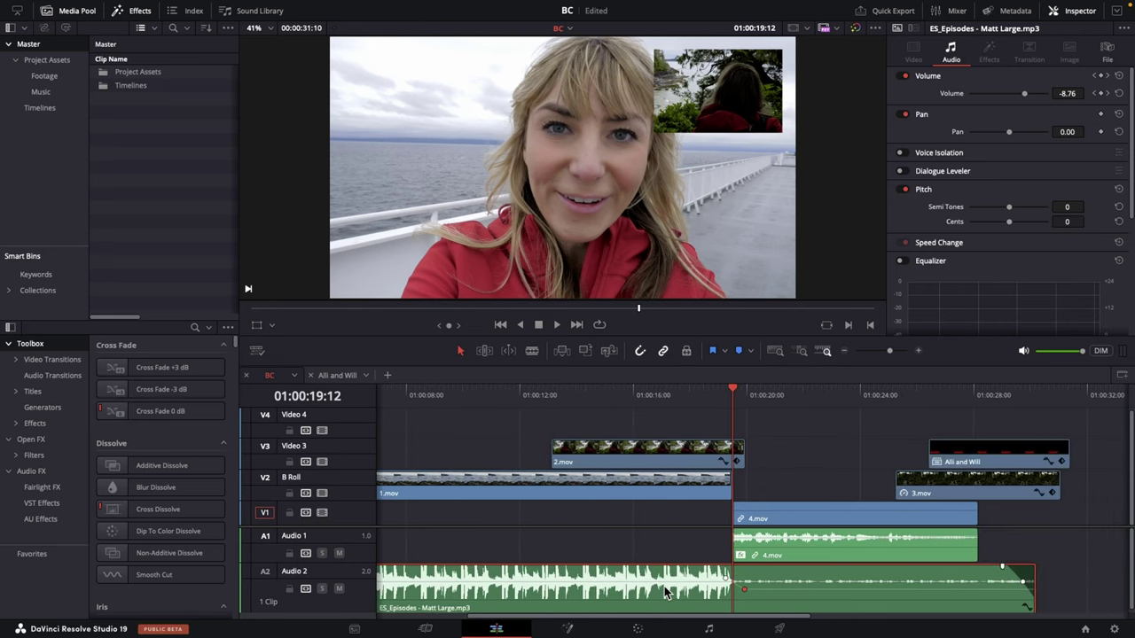
pyautogui.click(892, 413)
pyautogui.moveTo(886, 411); pyautogui.dragTo(1034, 432)
pyautogui.moveTo(999, 486); pyautogui.dragTo(856, 480)
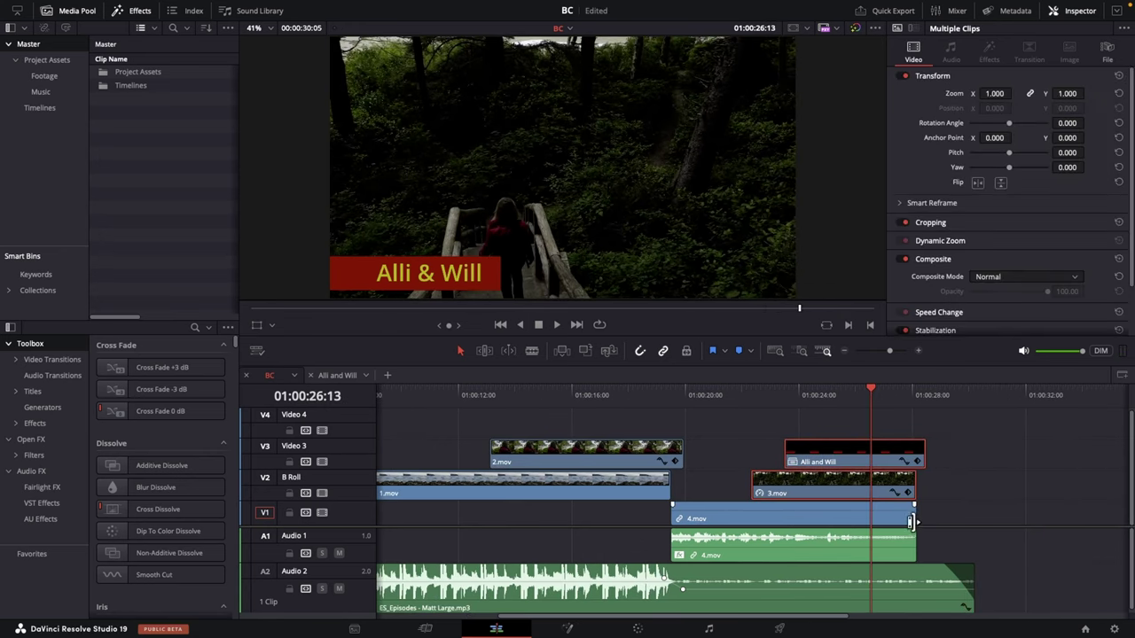
# - Trim 4.mov and the music clip ends, then nudge 3.mov to end with the title
pyautogui.moveTo(920, 525); pyautogui.dragTo(876, 530)
pyautogui.moveTo(970, 581); pyautogui.dragTo(922, 577)
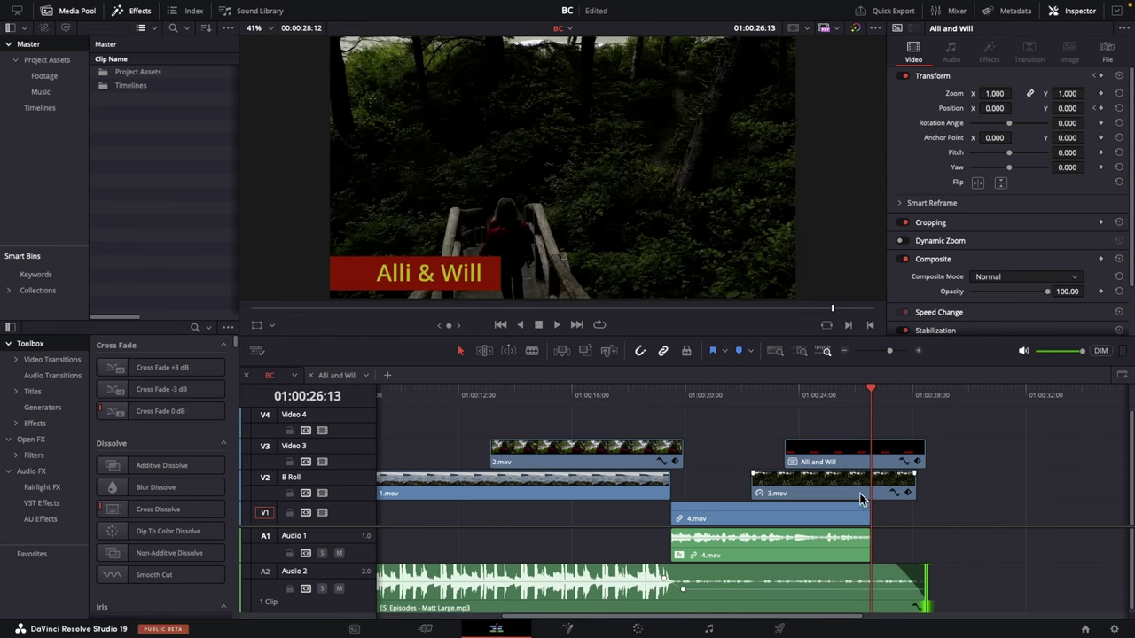
pyautogui.press('space')
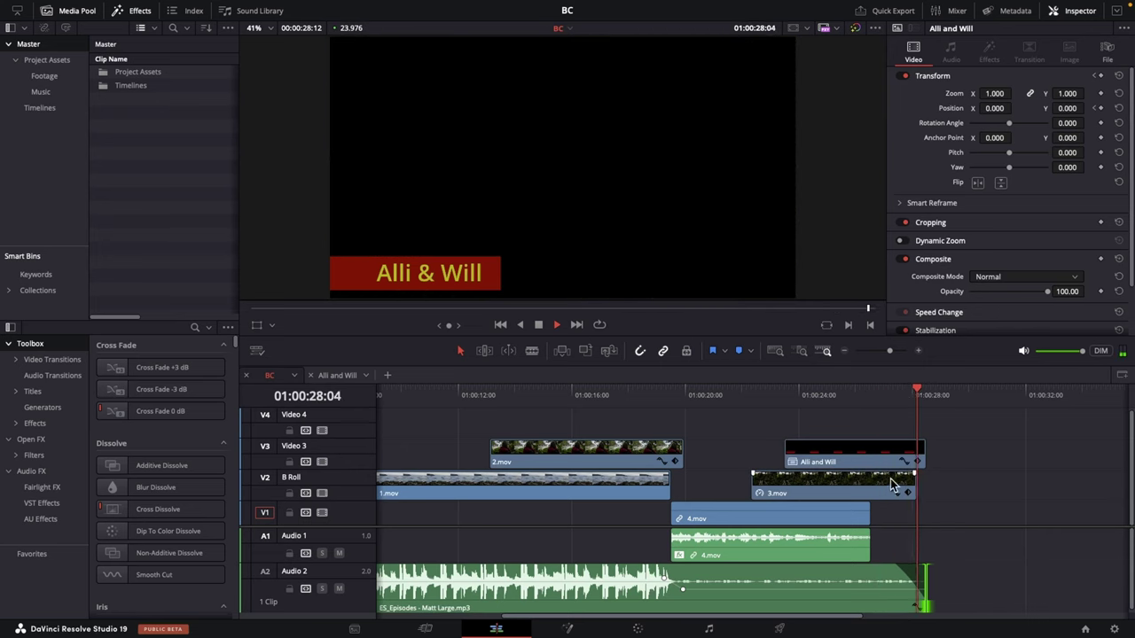
pyautogui.moveTo(907, 486); pyautogui.dragTo(916, 486)
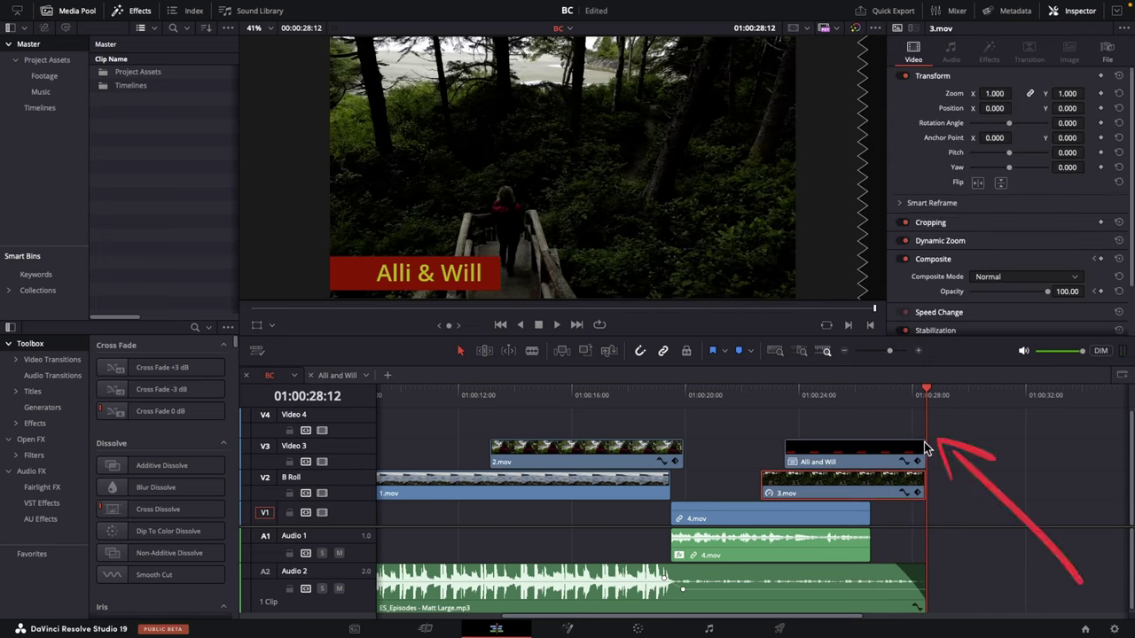
# - Mark in and out points over the whole edit, then clear them with Alt+X and return to the start
pyautogui.press('o')
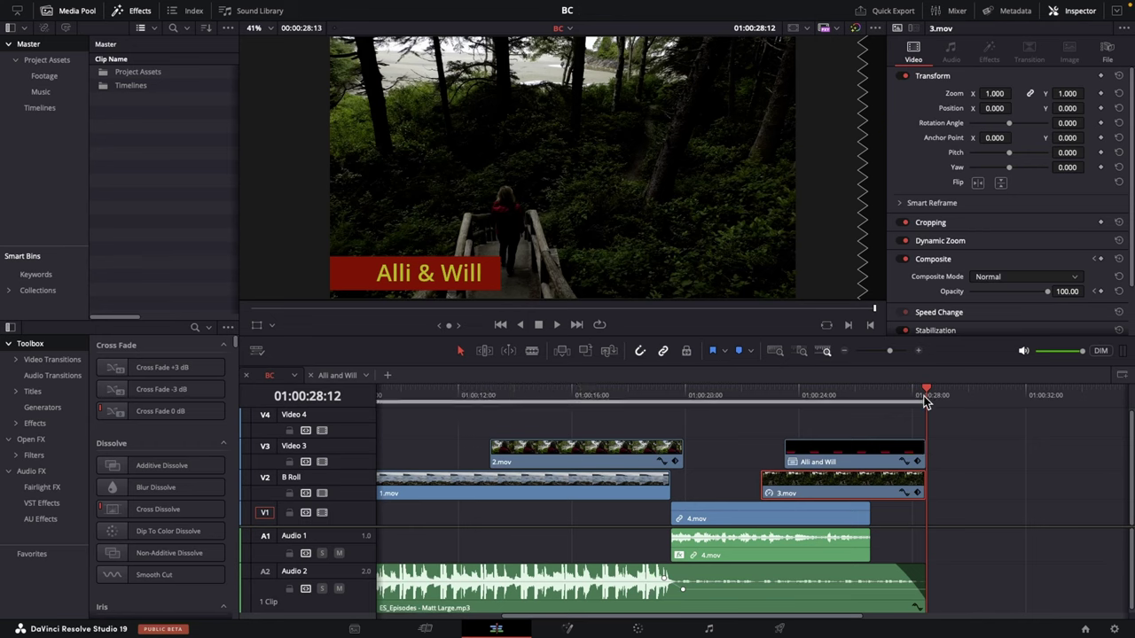
pyautogui.hscroll(-5, 543, 429)
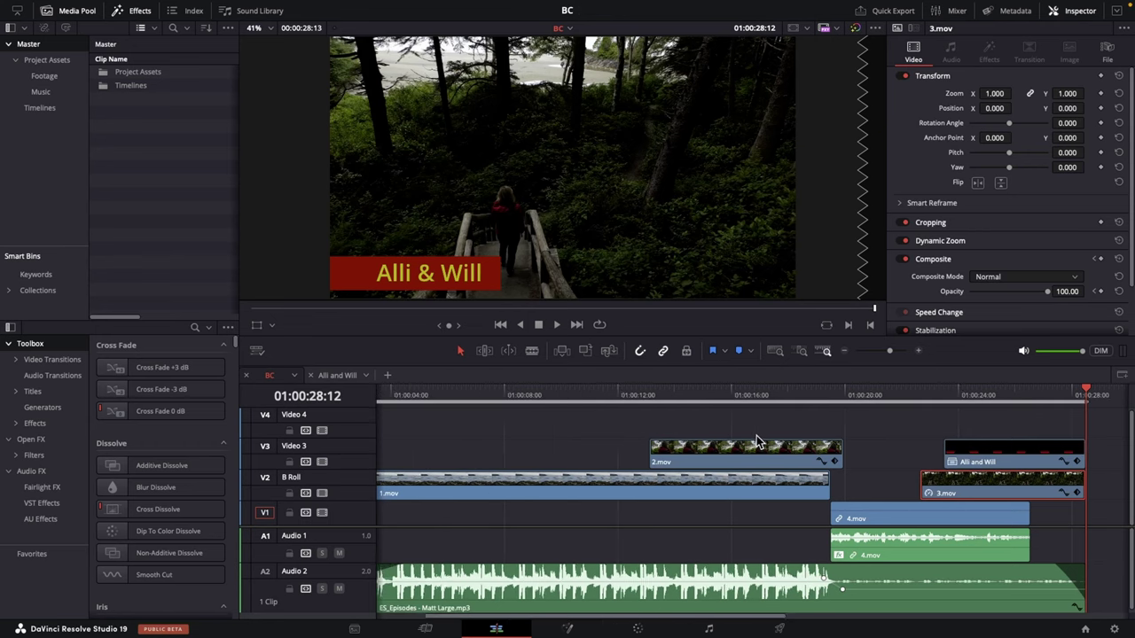
pyautogui.click(403, 398)
pyautogui.press('Home')
pyautogui.press('i')
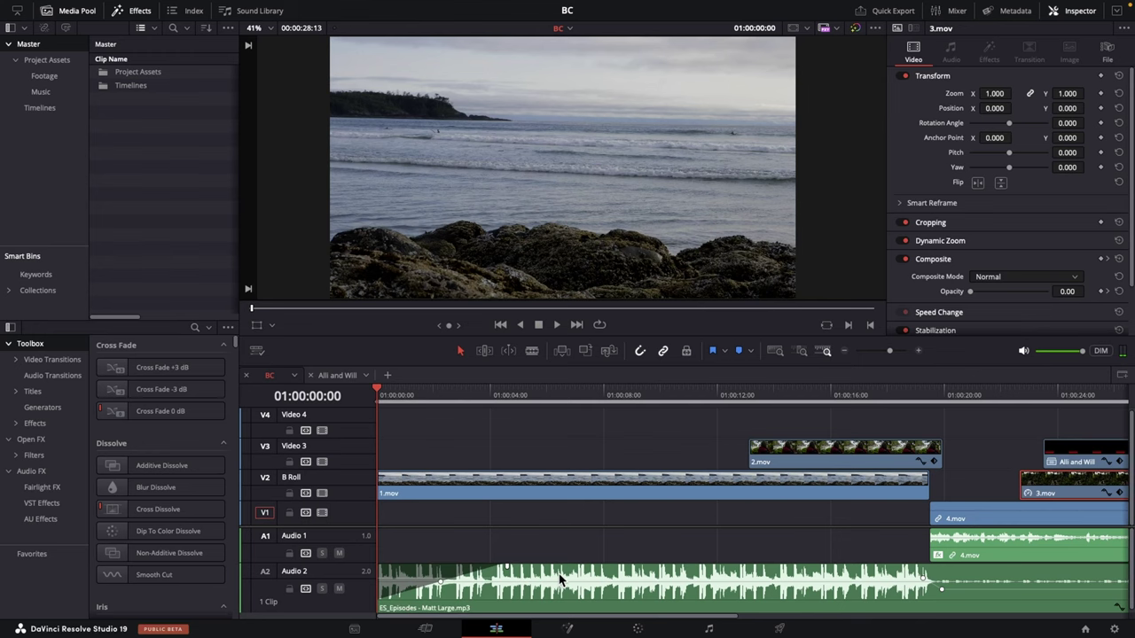
pyautogui.moveTo(560, 396); pyautogui.dragTo(925, 402)
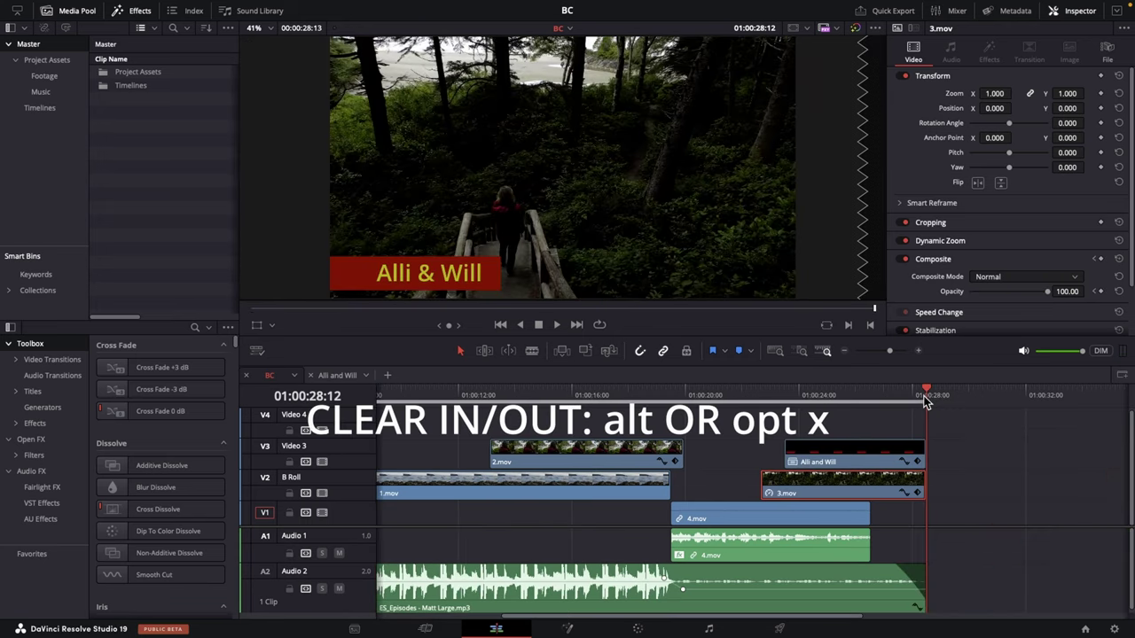
pyautogui.hotkey('alt', 'x')
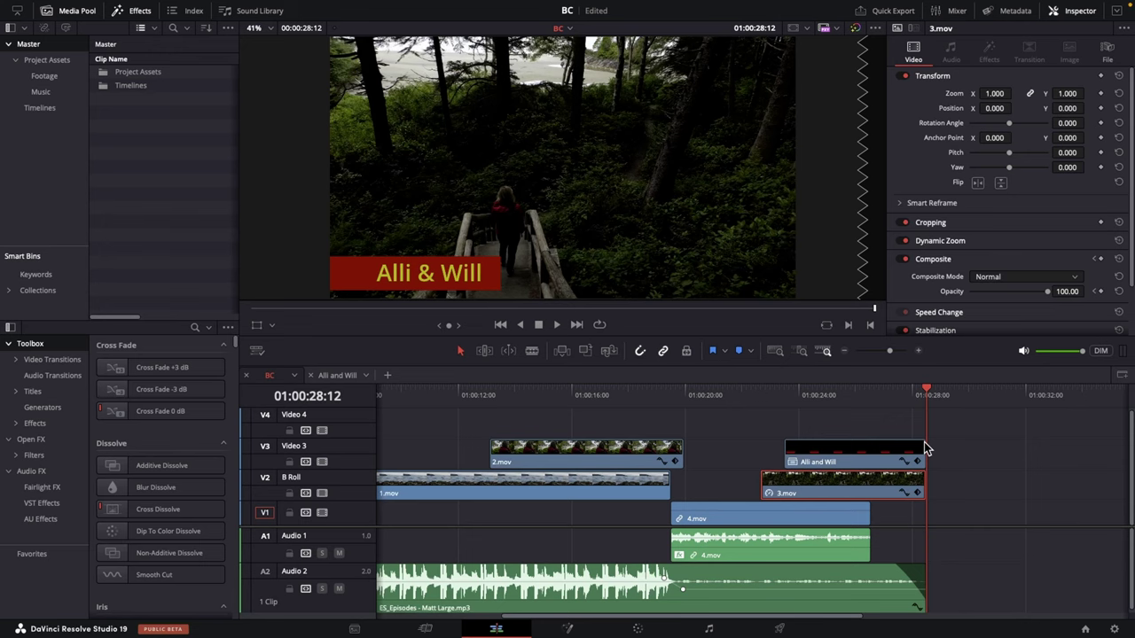
pyautogui.press('Home')
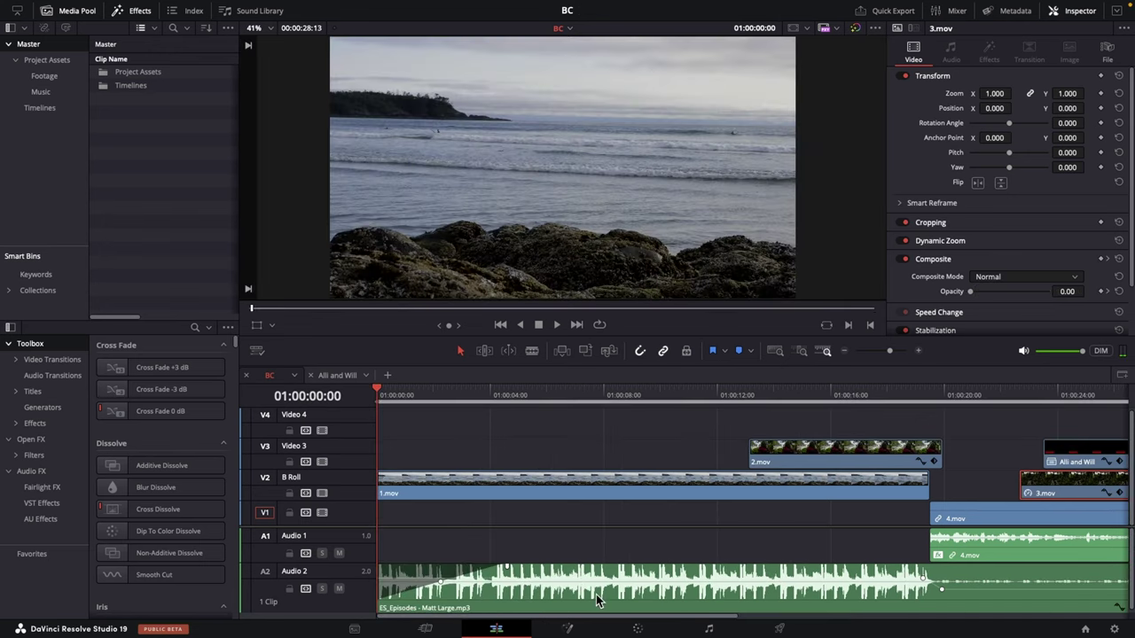
# - On the Deliver page, name the export 'Alli and Will' and keep 1920 x 1080 HD resolution
pyautogui.click(781, 628)
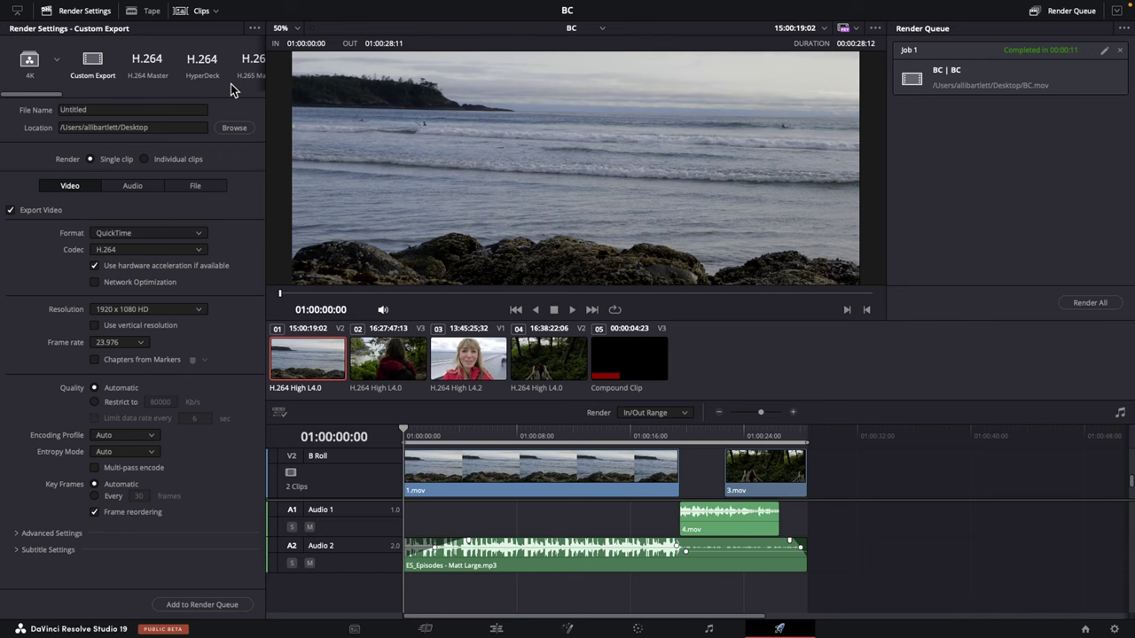
pyautogui.hscroll(8, 231, 85)
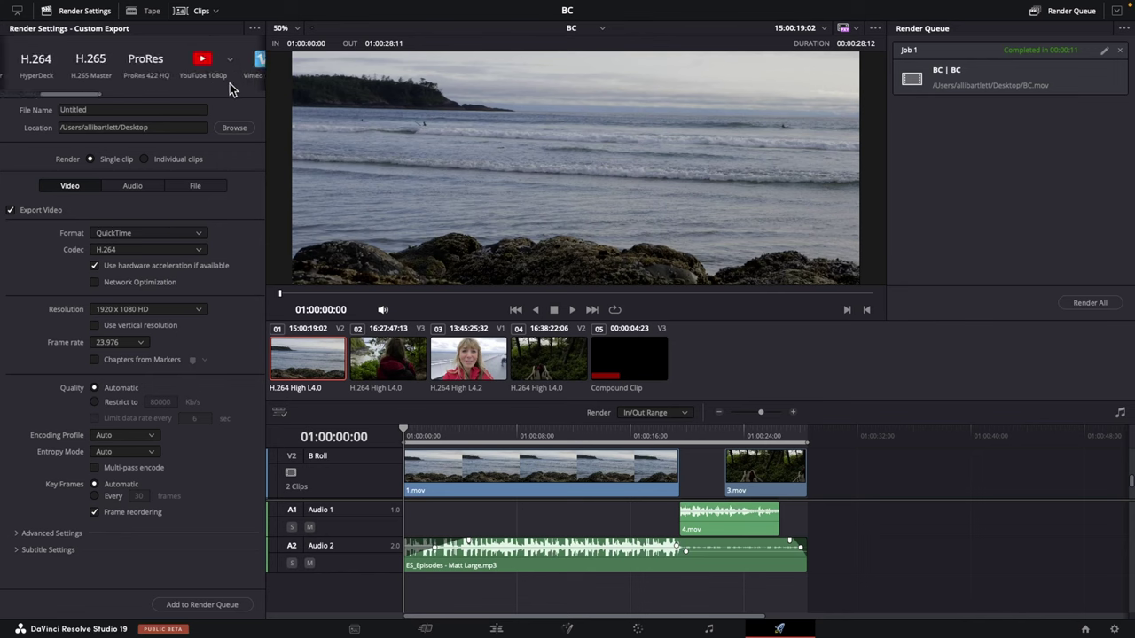
pyautogui.hscroll(3, 231, 86)
pyautogui.hscroll(-10, 235, 85)
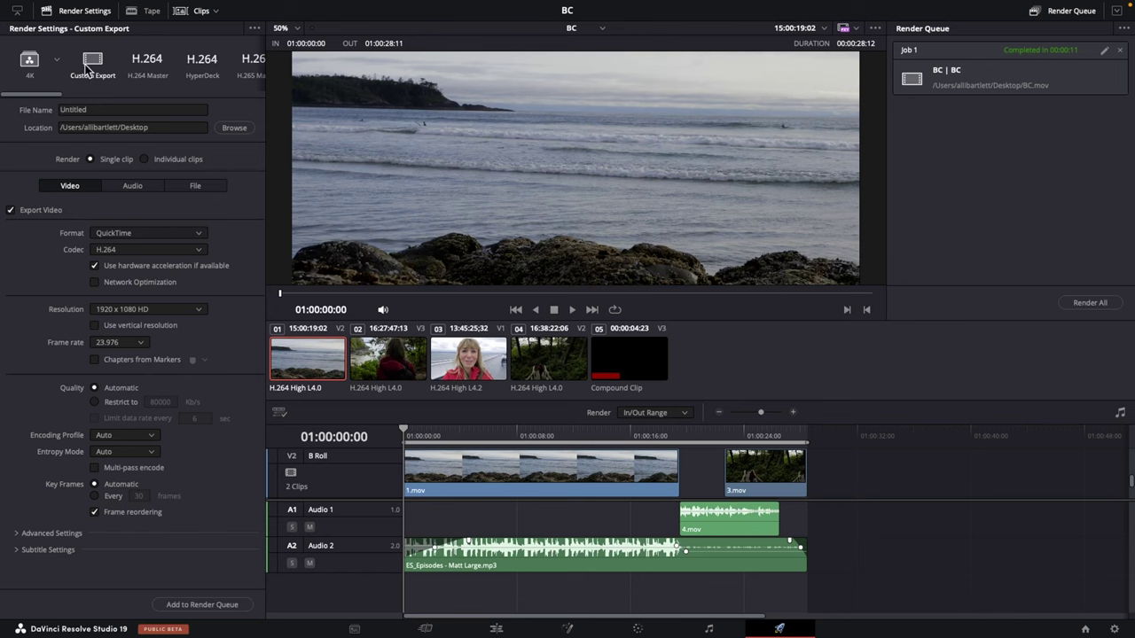
pyautogui.doubleClick(95, 109)
pyautogui.write('Alli')
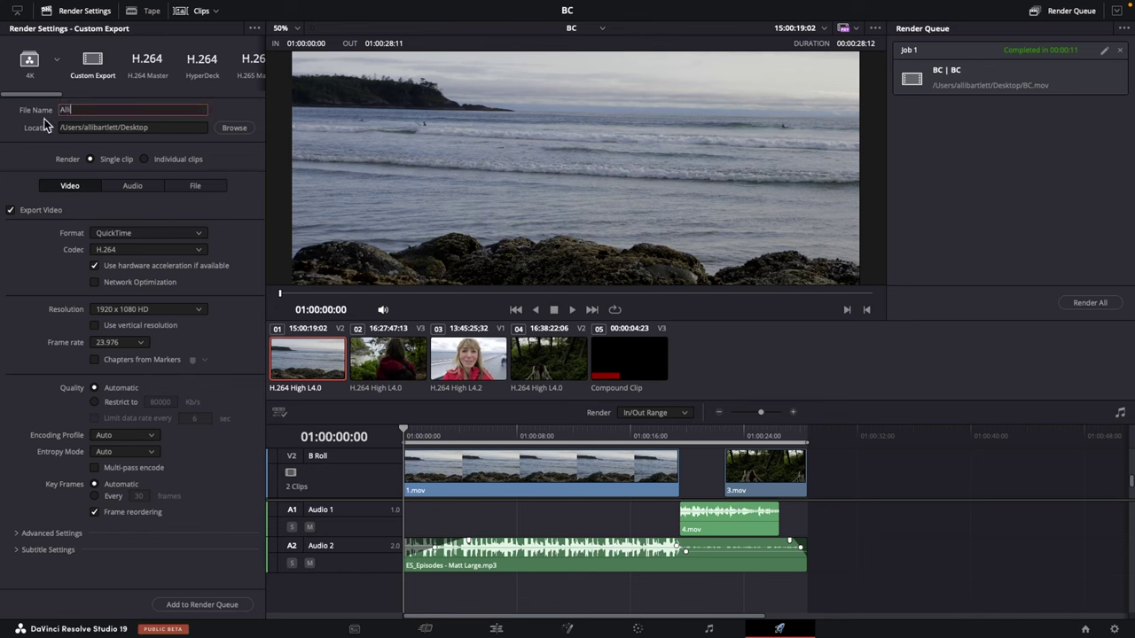
pyautogui.write(' and Will')
pyautogui.click(171, 308)
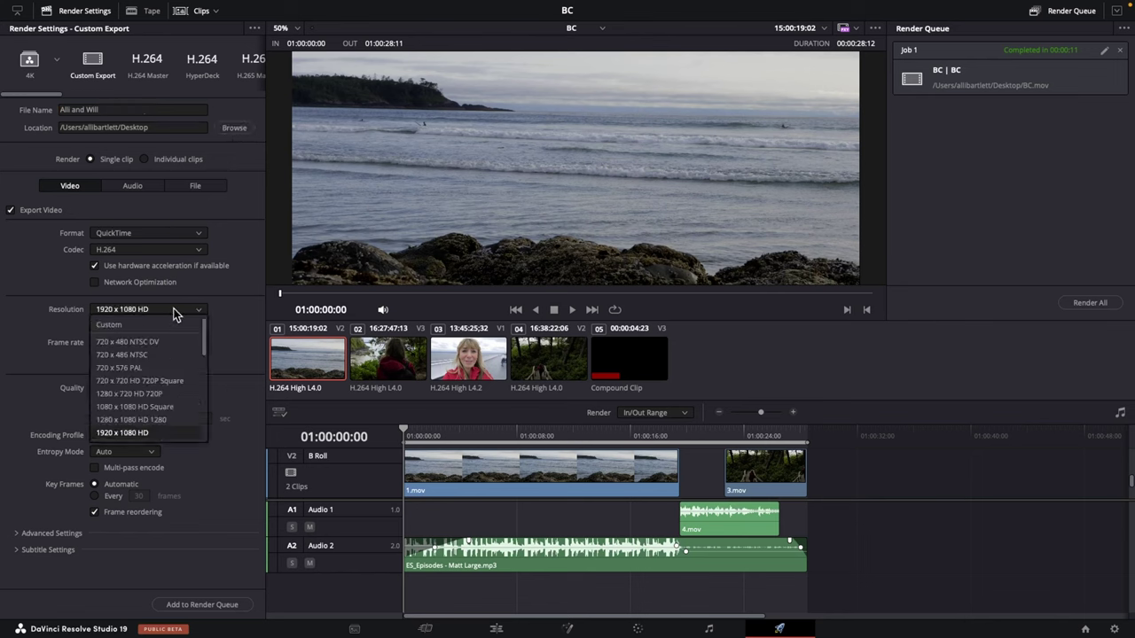
pyautogui.click(247, 317)
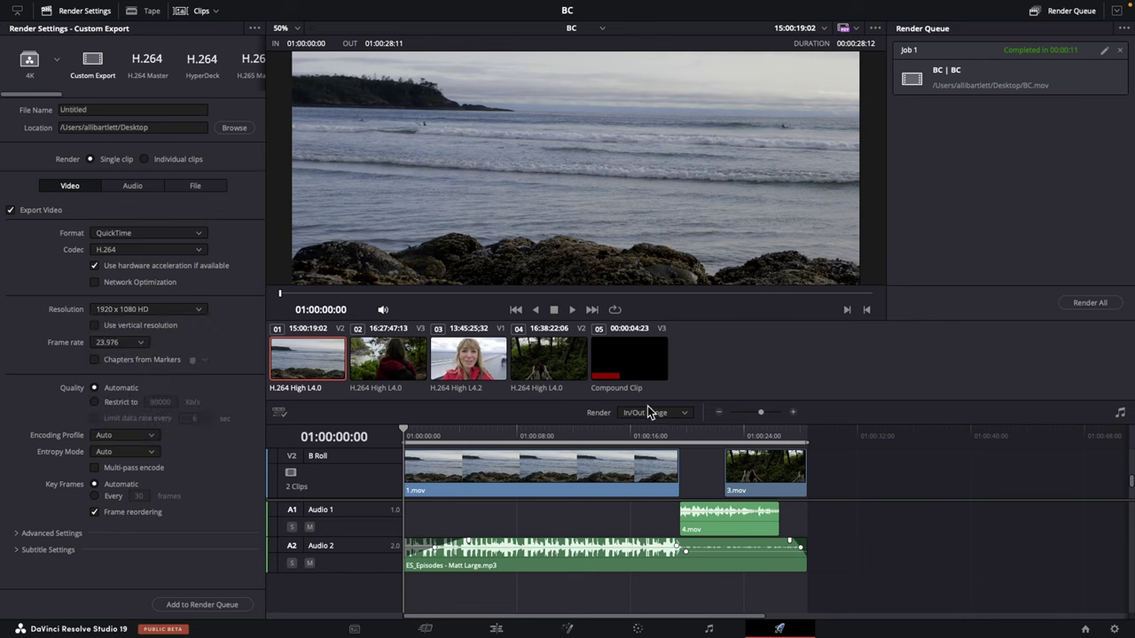
# - Set the render range to In/Out Range, queue the Alli and Will job, and render it
pyautogui.click(648, 412)
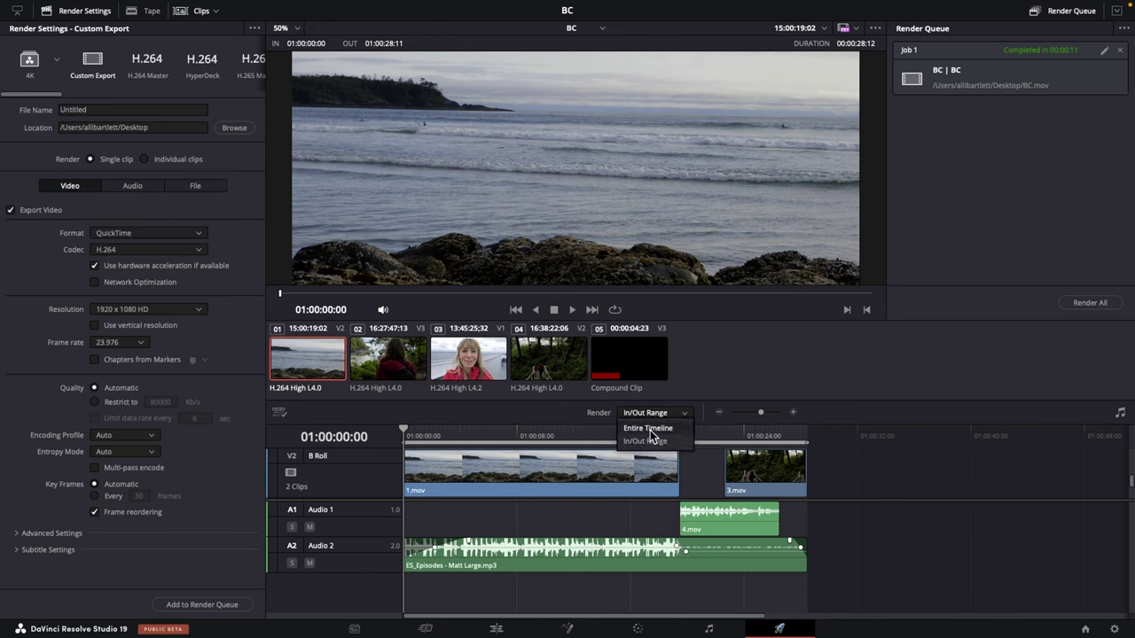
pyautogui.click(650, 429)
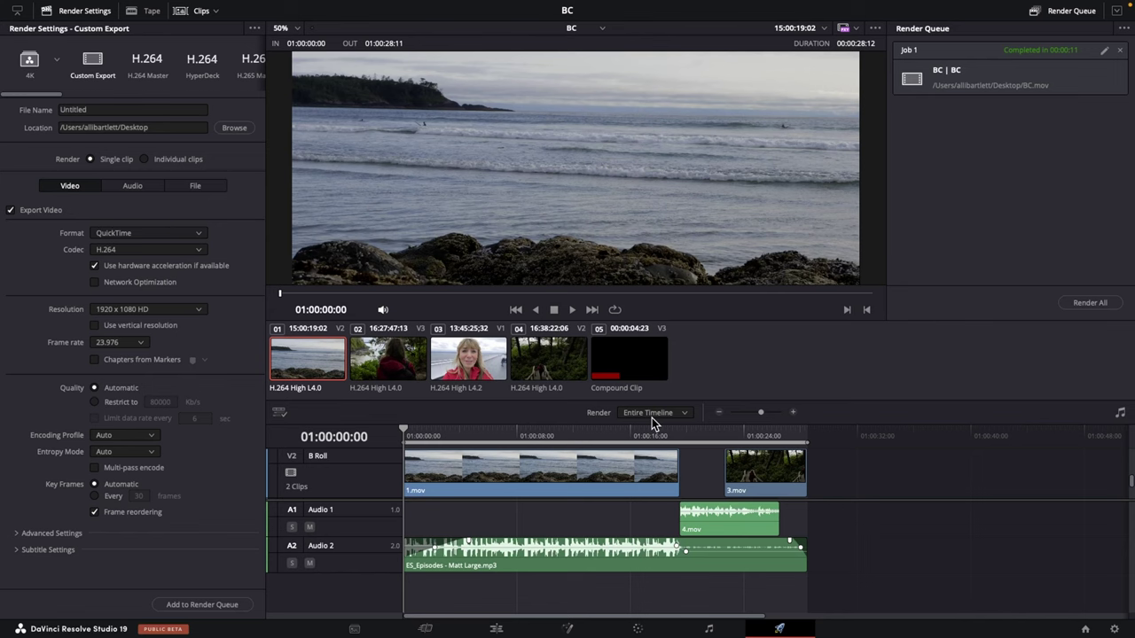
pyautogui.click(651, 415)
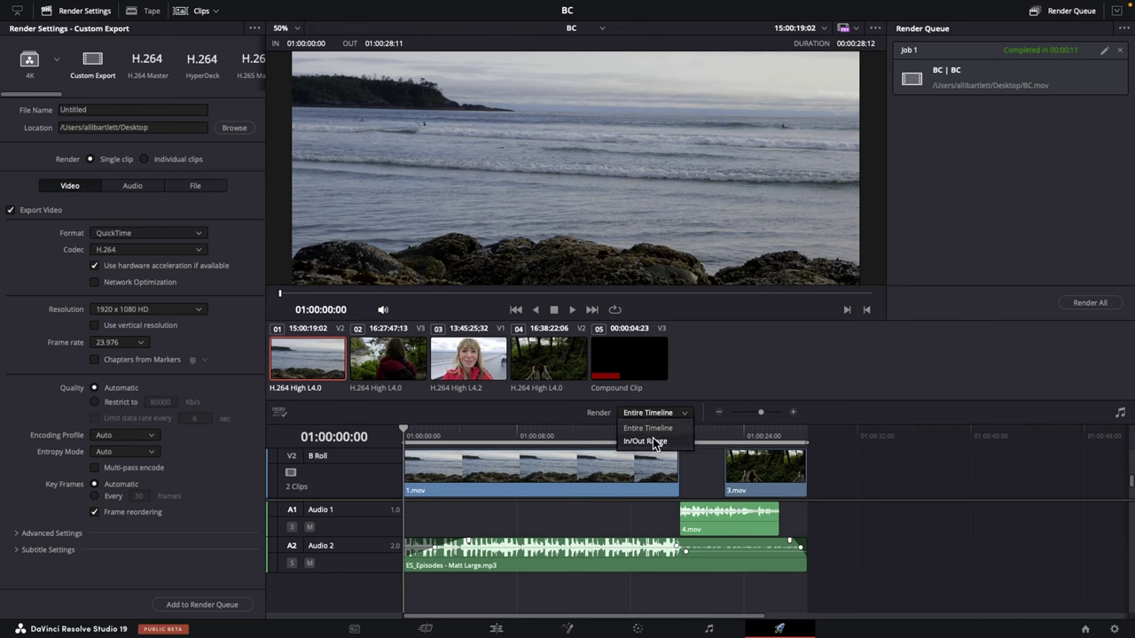
pyautogui.click(652, 438)
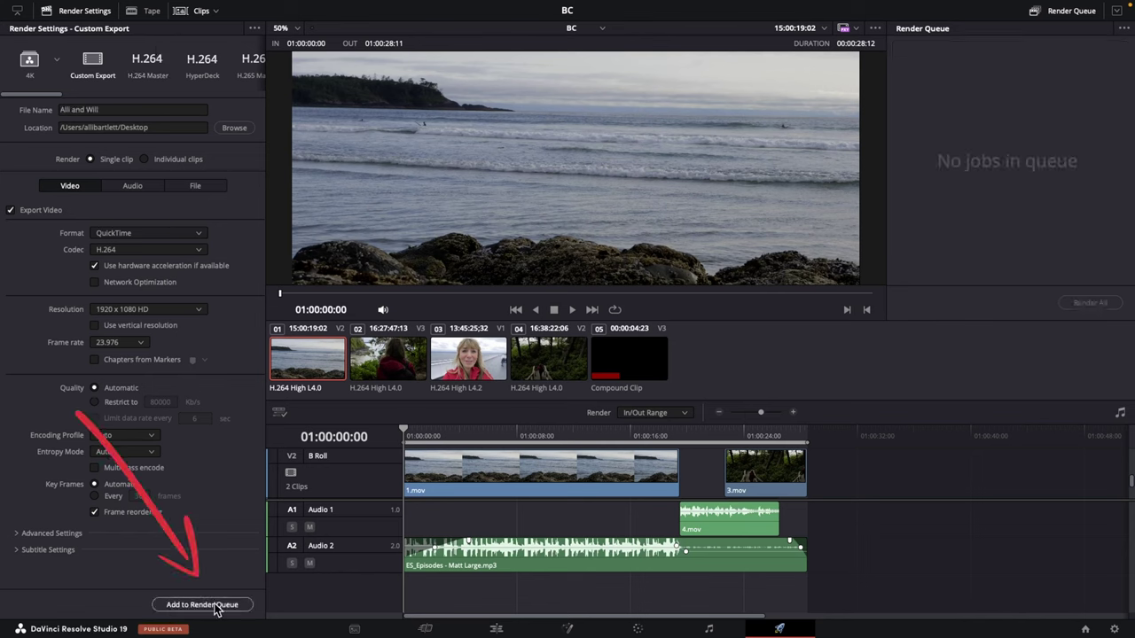
pyautogui.click(214, 607)
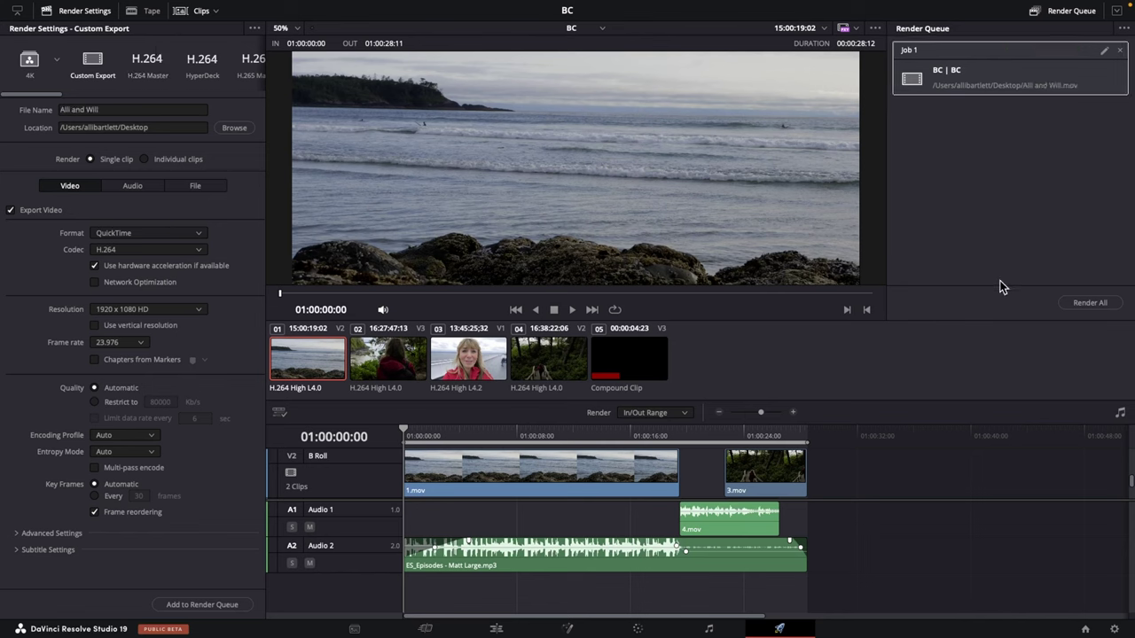
pyautogui.click(1071, 299)
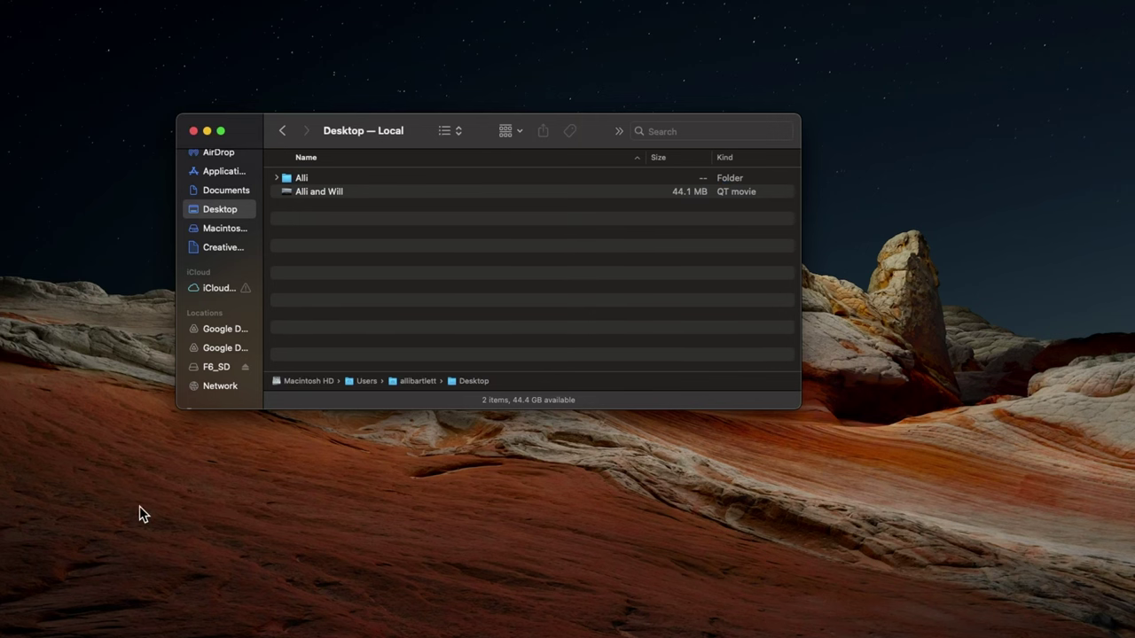
# - Quick Look the 'Alli and Will' movie on the Desktop
pyautogui.click(309, 187)
pyautogui.press('space')
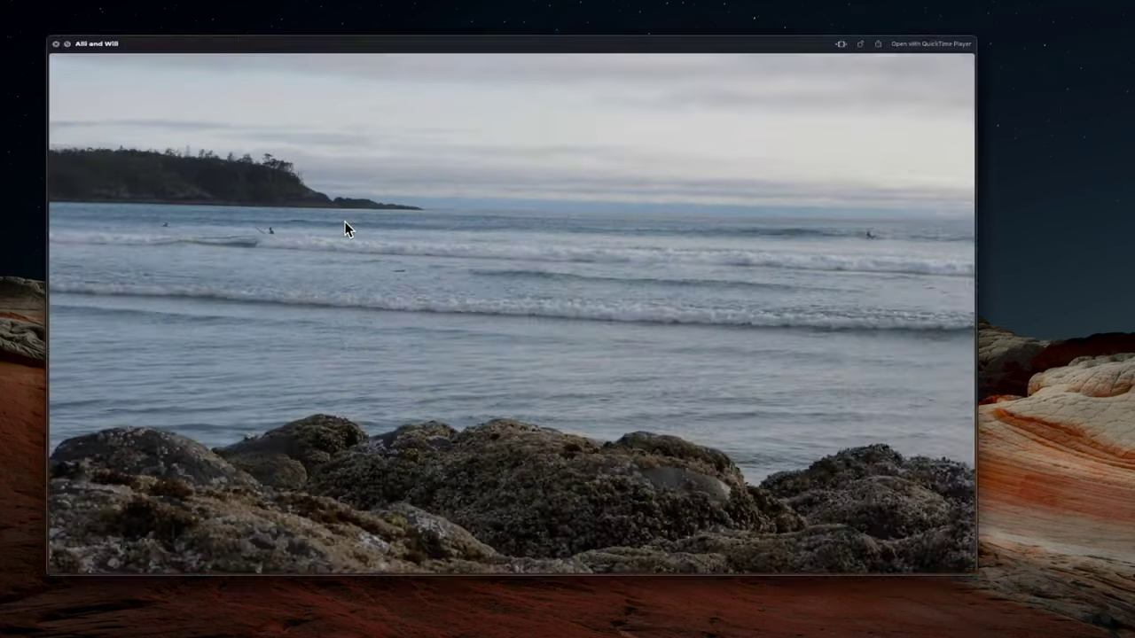